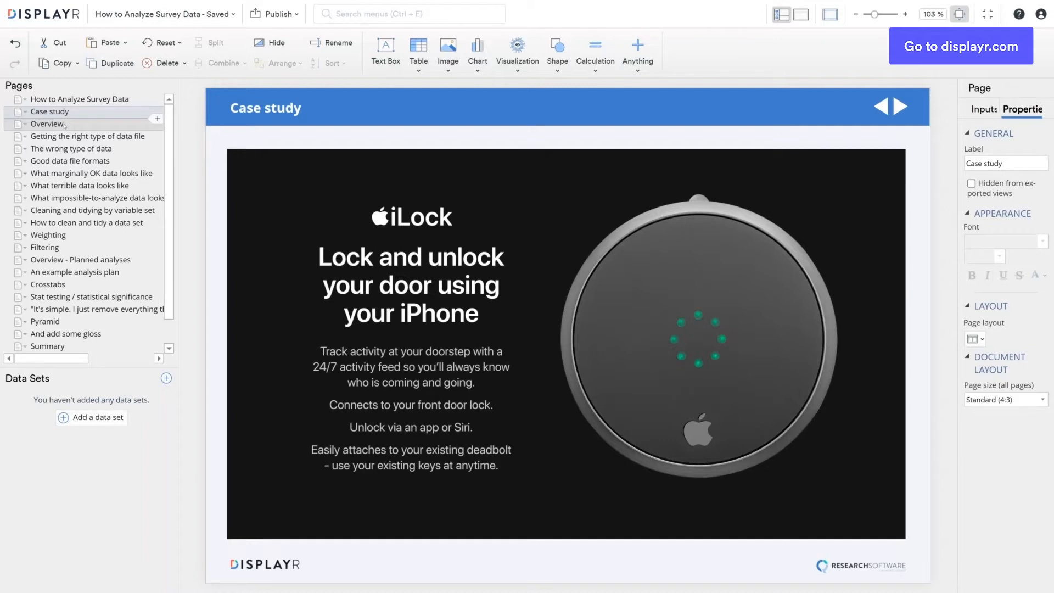
Review the presentation pages from Overview through the data file format examples to Cleaning and tidying by variable set.
click(64, 126)
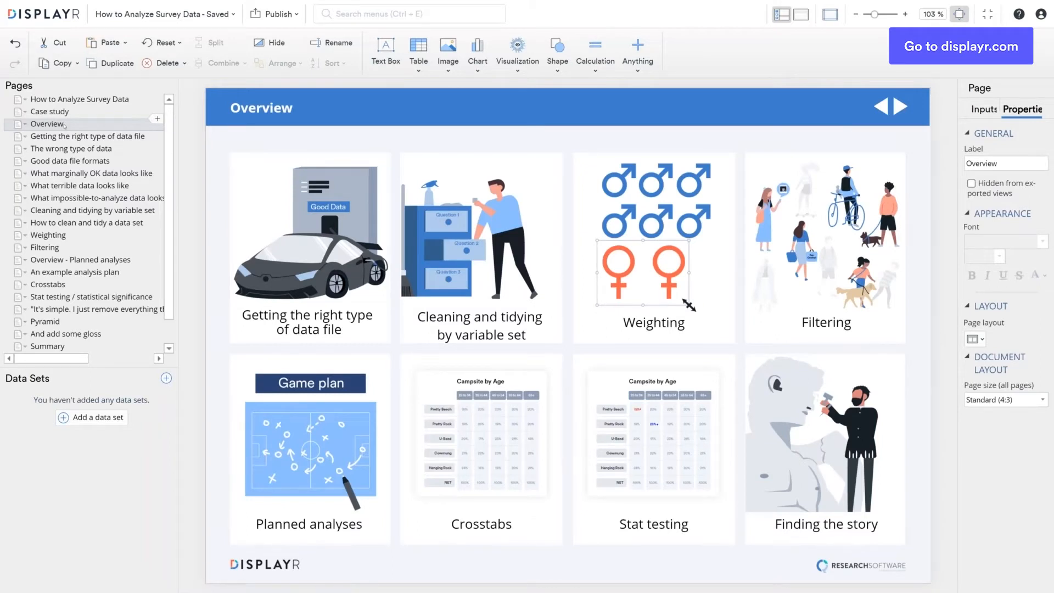
click(87, 136)
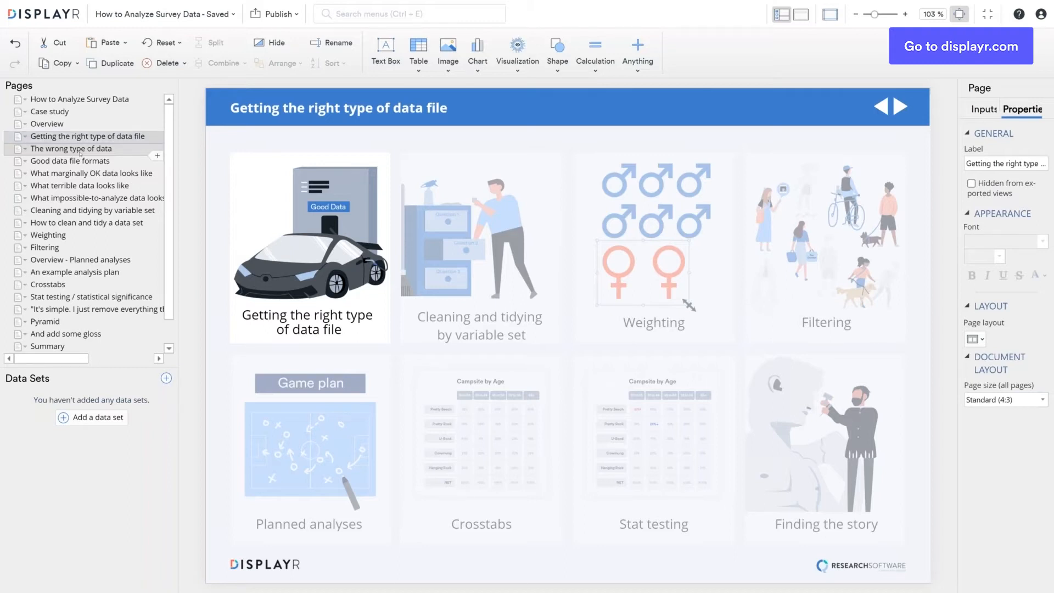
click(80, 153)
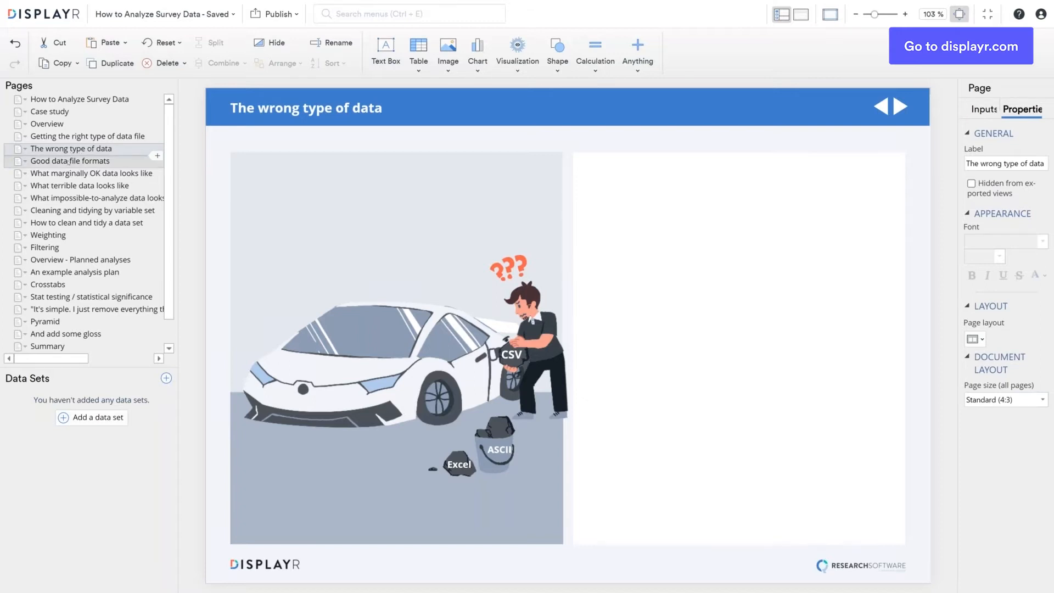
click(68, 161)
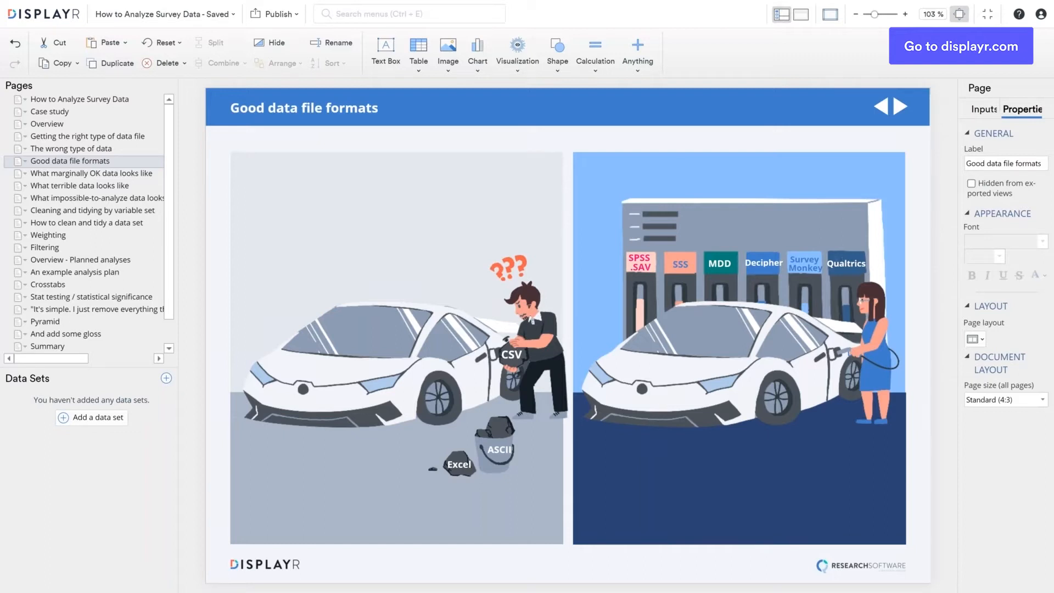
click(80, 173)
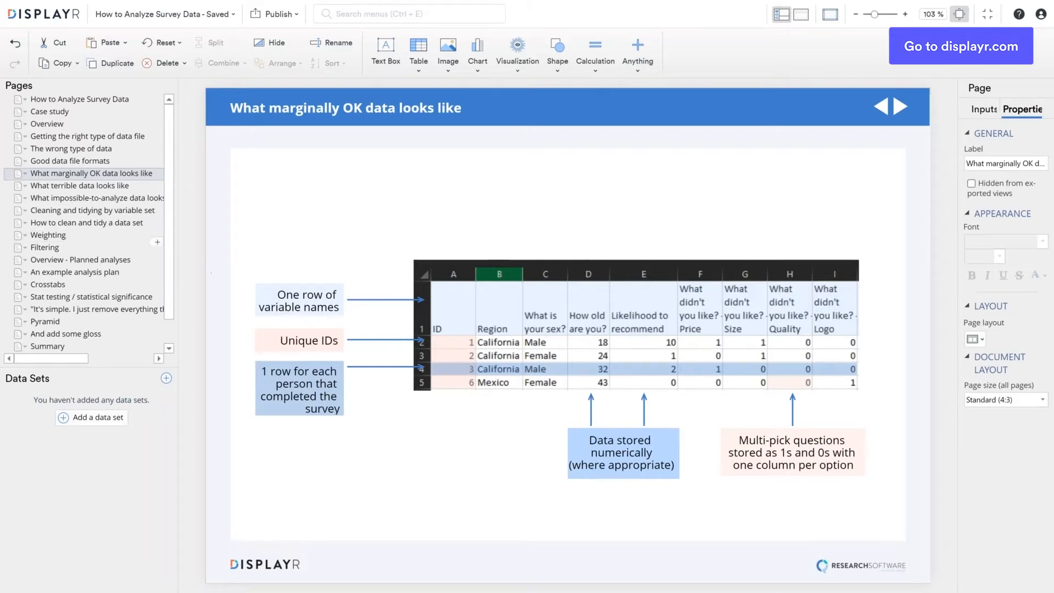
click(60, 187)
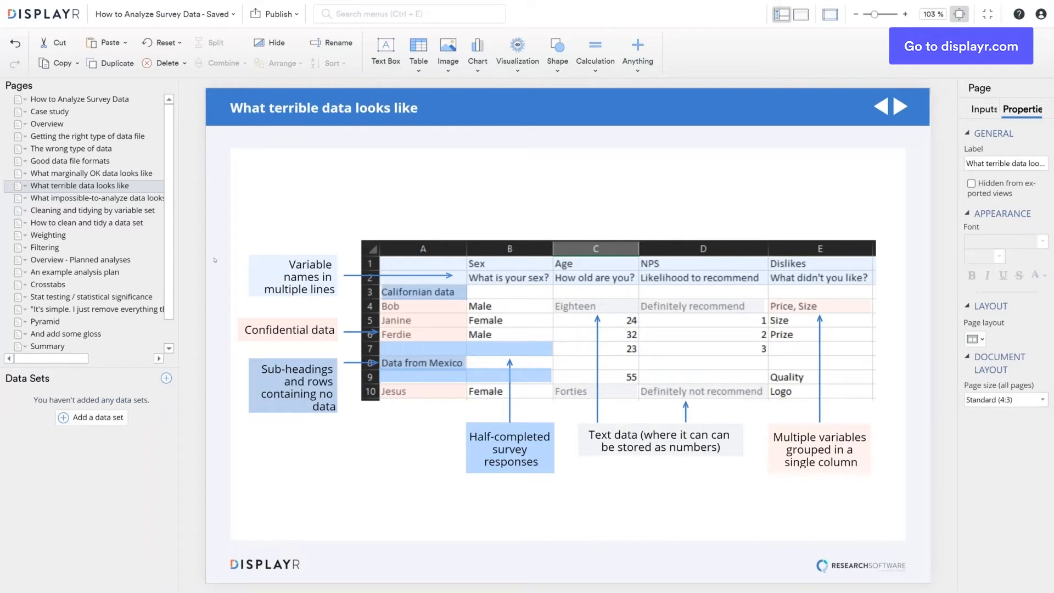
click(94, 199)
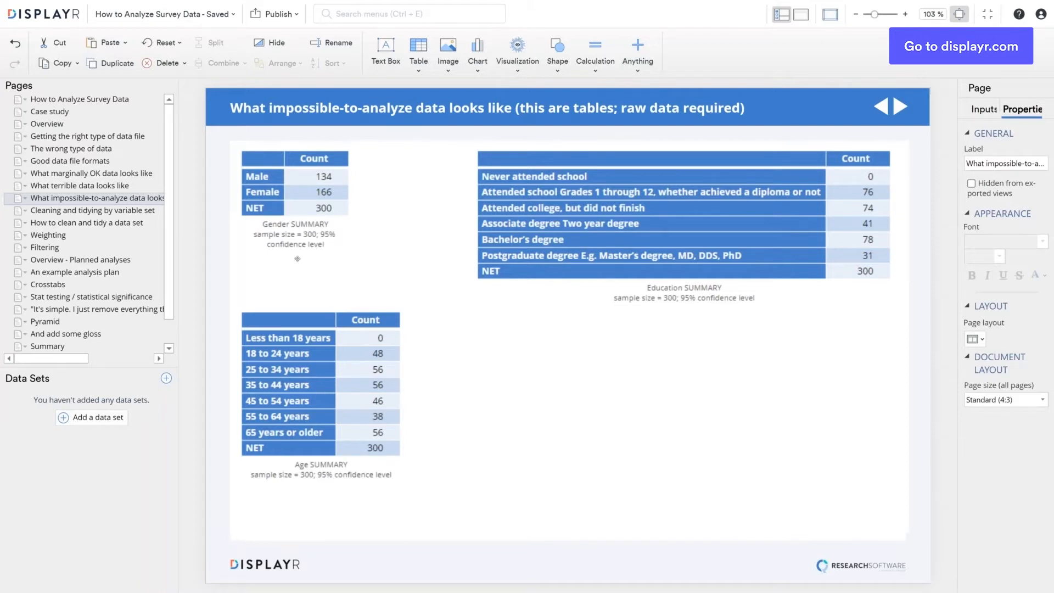
click(136, 212)
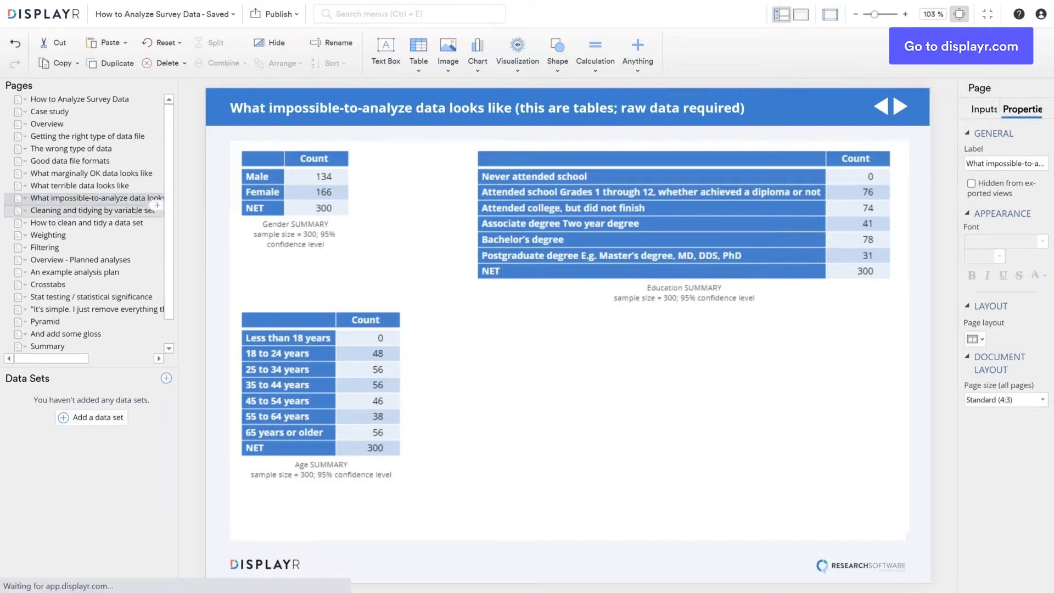
Add the iLock.sav data set from the computer and enlarge the area listing its variables.
click(115, 418)
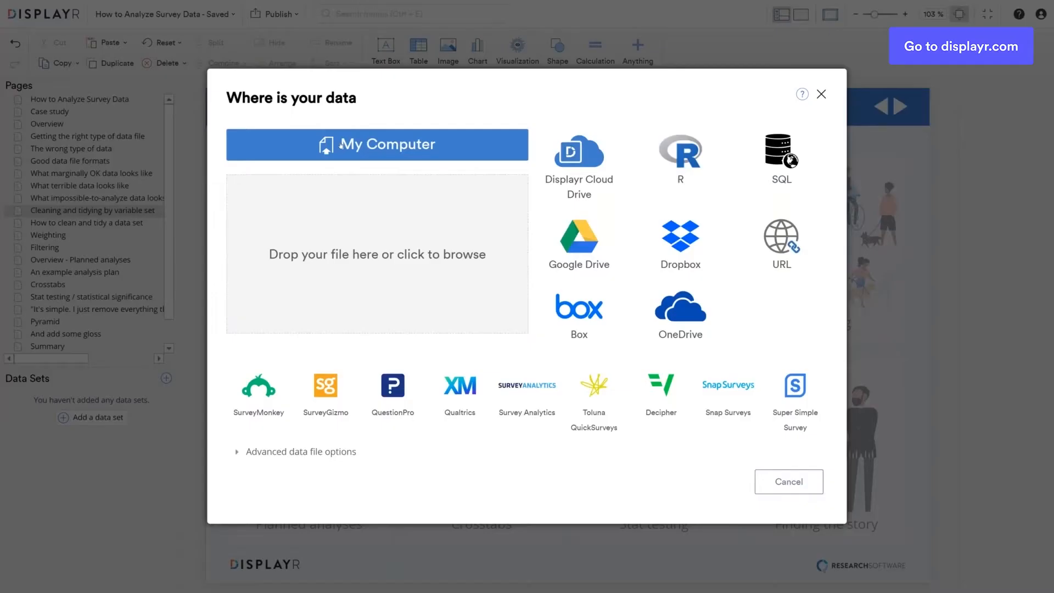
click(341, 145)
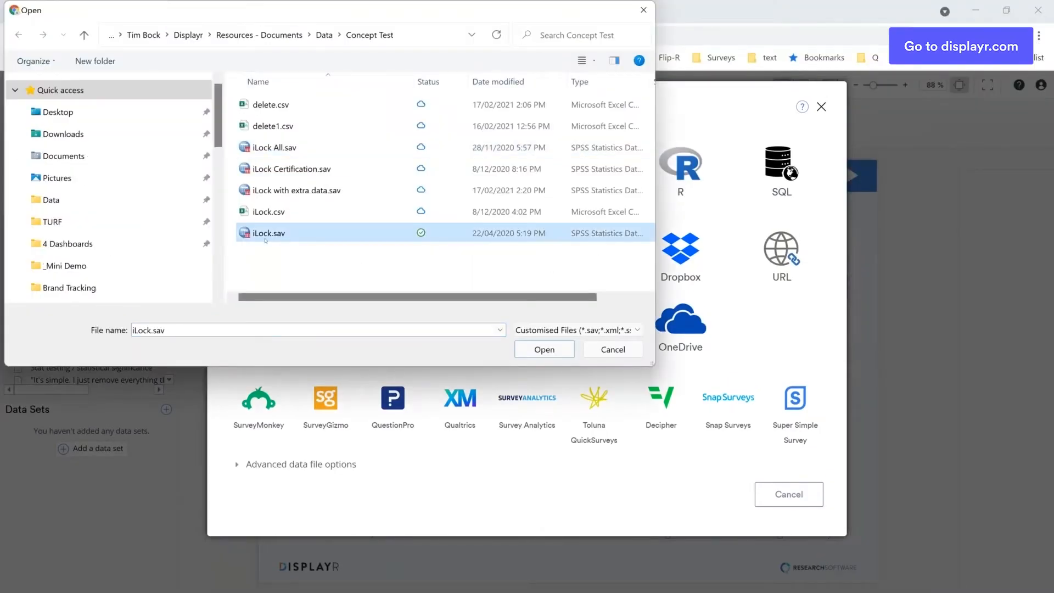
click(542, 349)
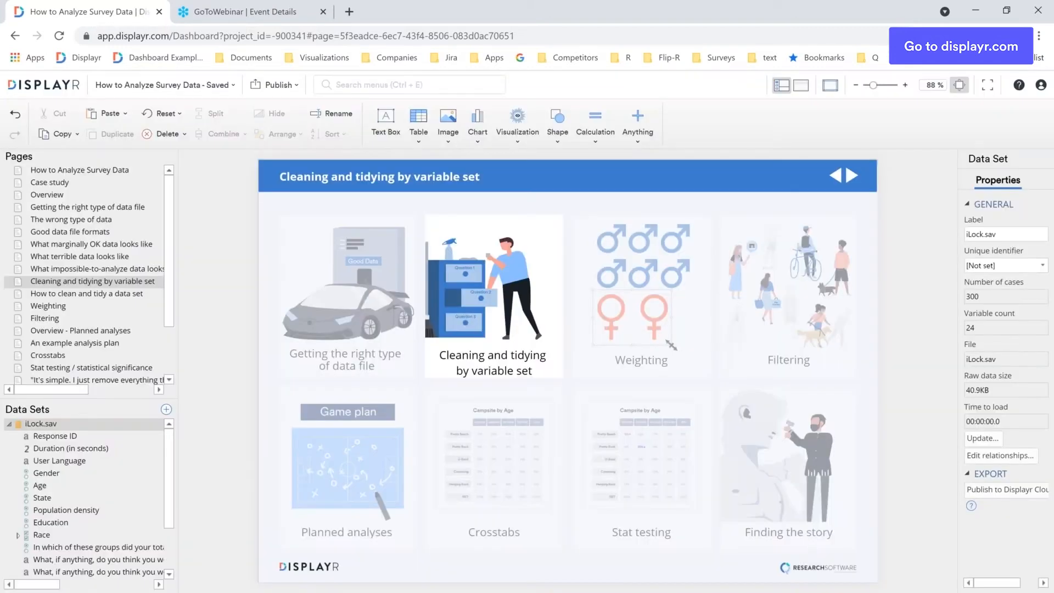
drag(131, 401, 131, 323)
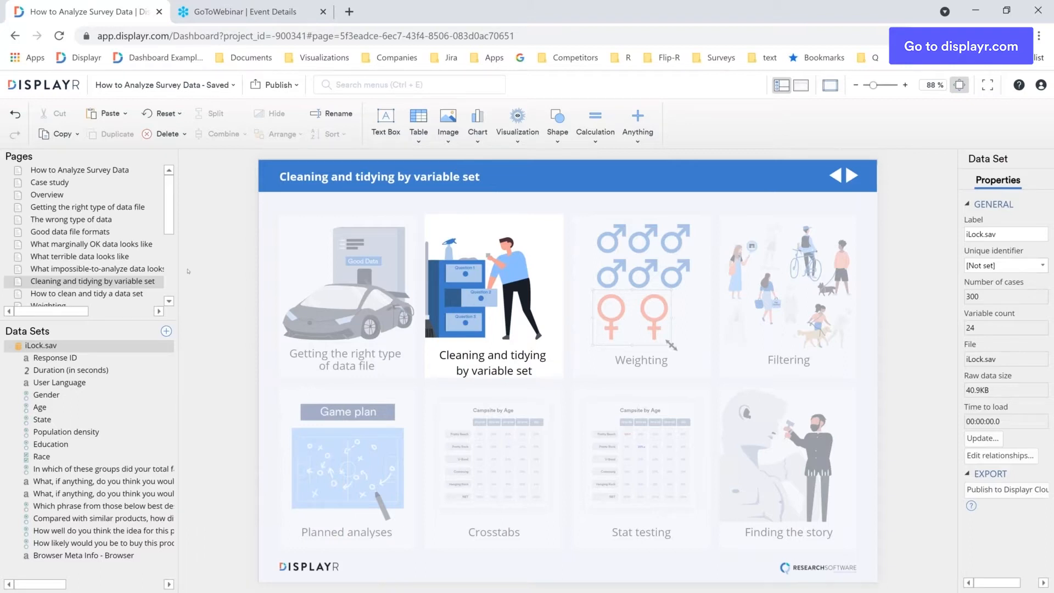
View the How to clean and tidy a data set page, and insert a Summary Tables report before the document's first page.
click(122, 293)
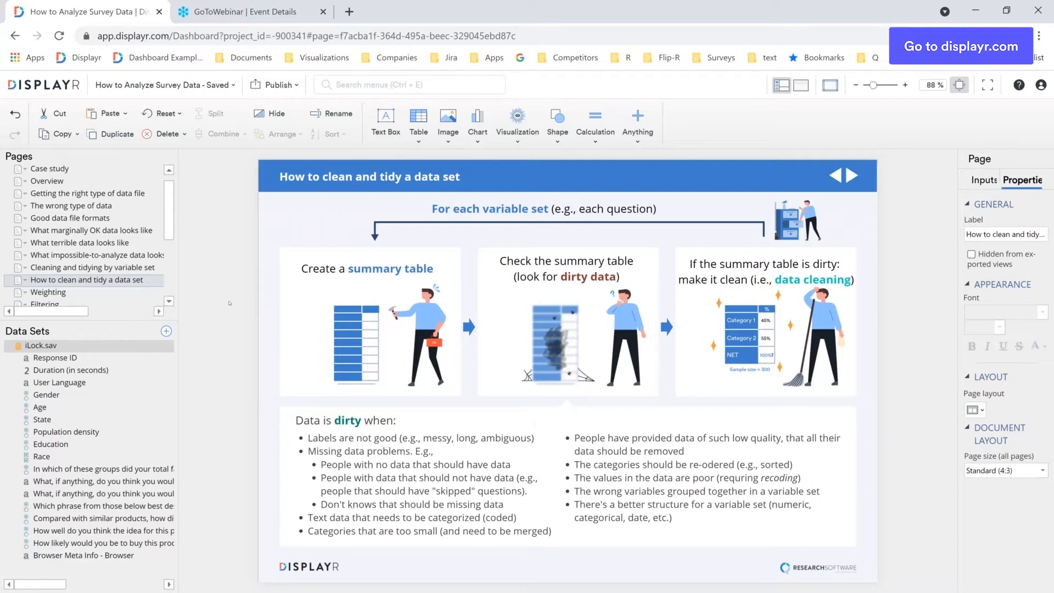
scroll(80, 172, up, 1)
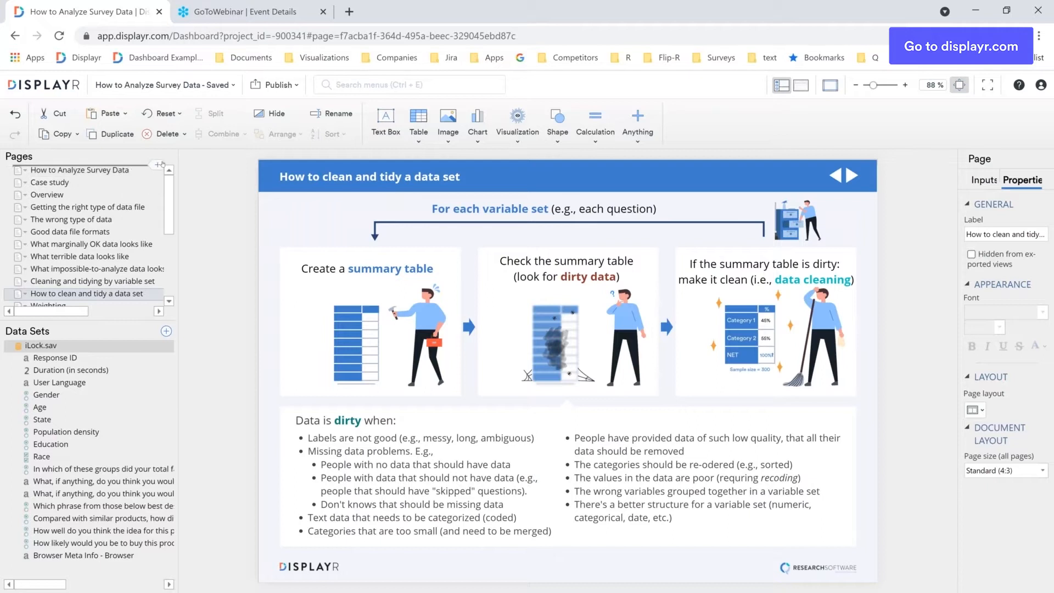
click(163, 164)
mouse_move(249, 442)
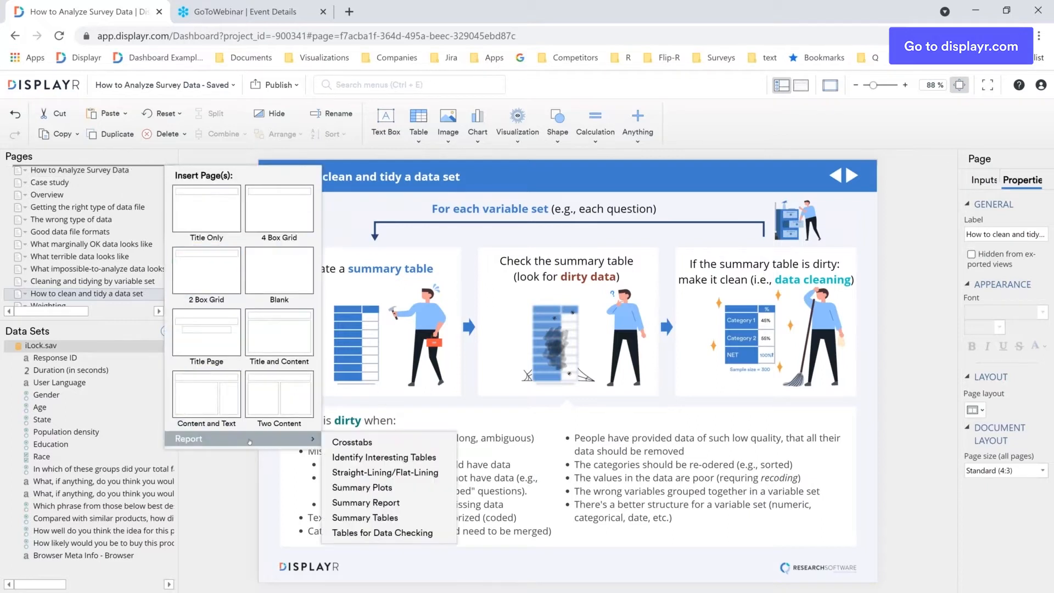
mouse_move(385, 519)
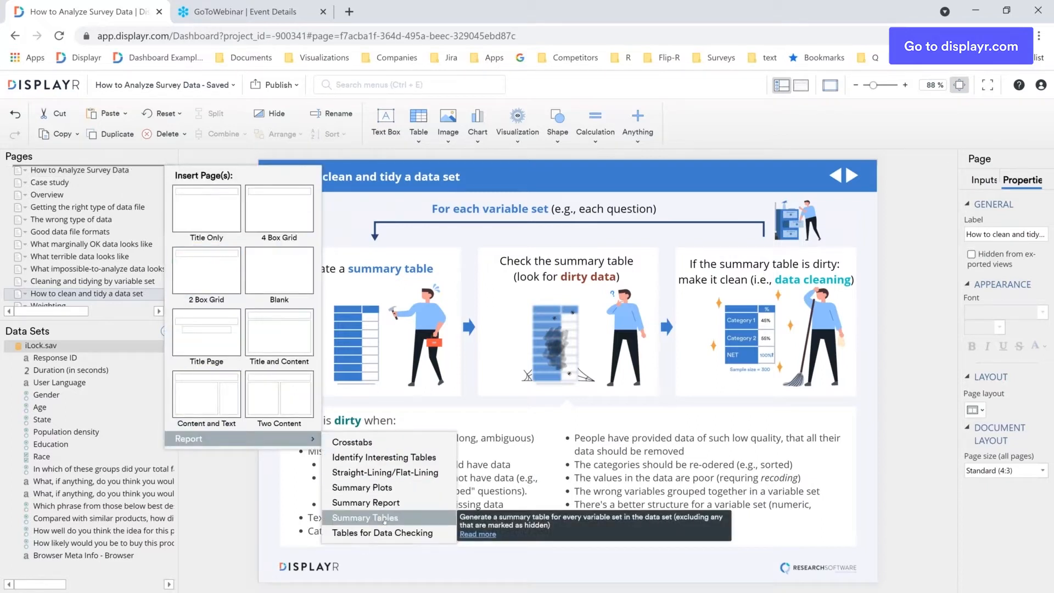
click(384, 519)
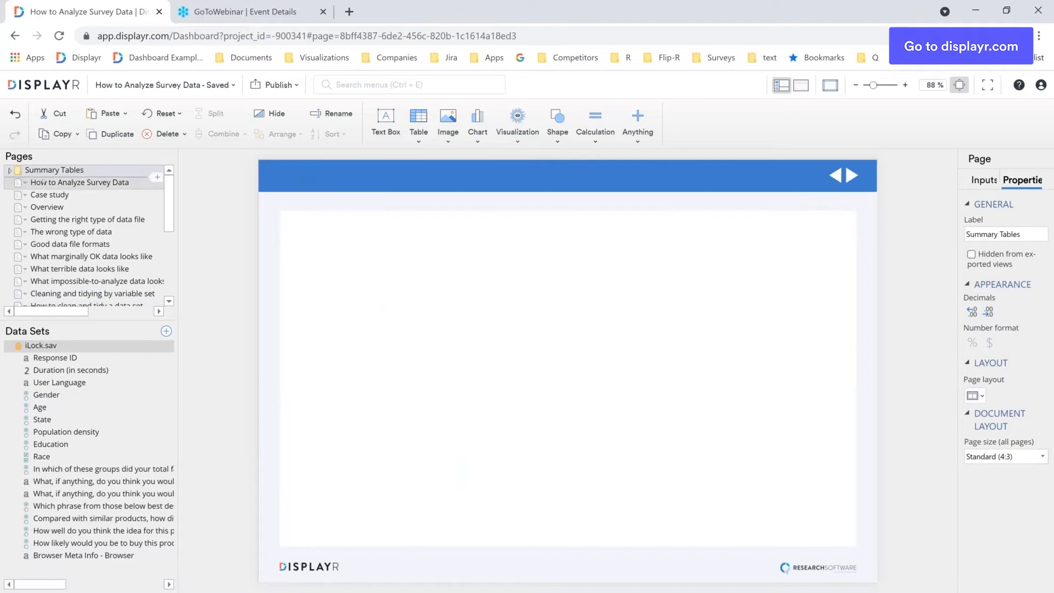
Examine the Response ID and Duration (in seconds) summary tables in the Summary Tables folder.
click(58, 183)
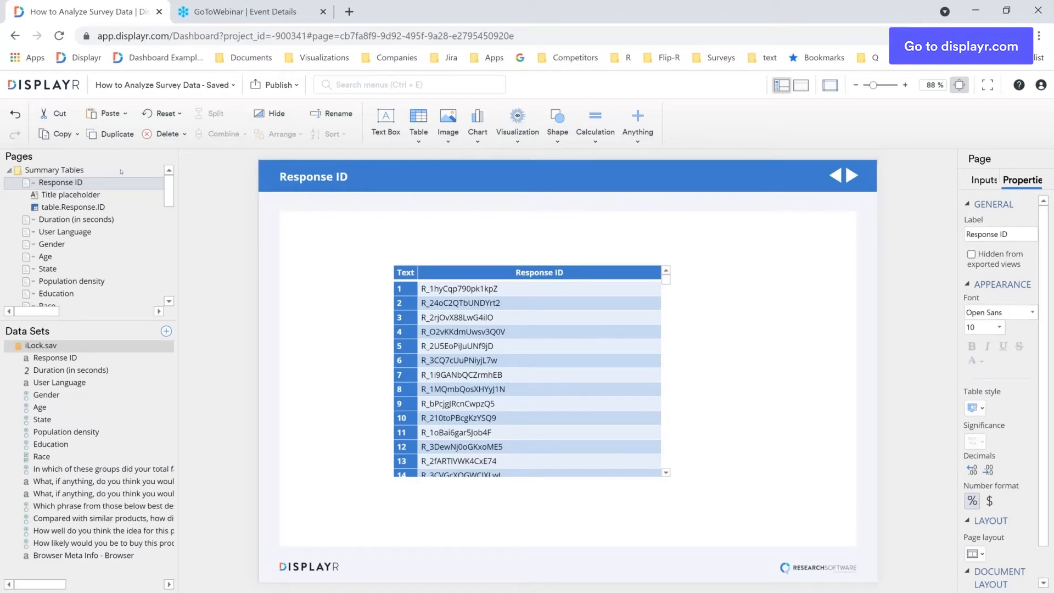
click(33, 185)
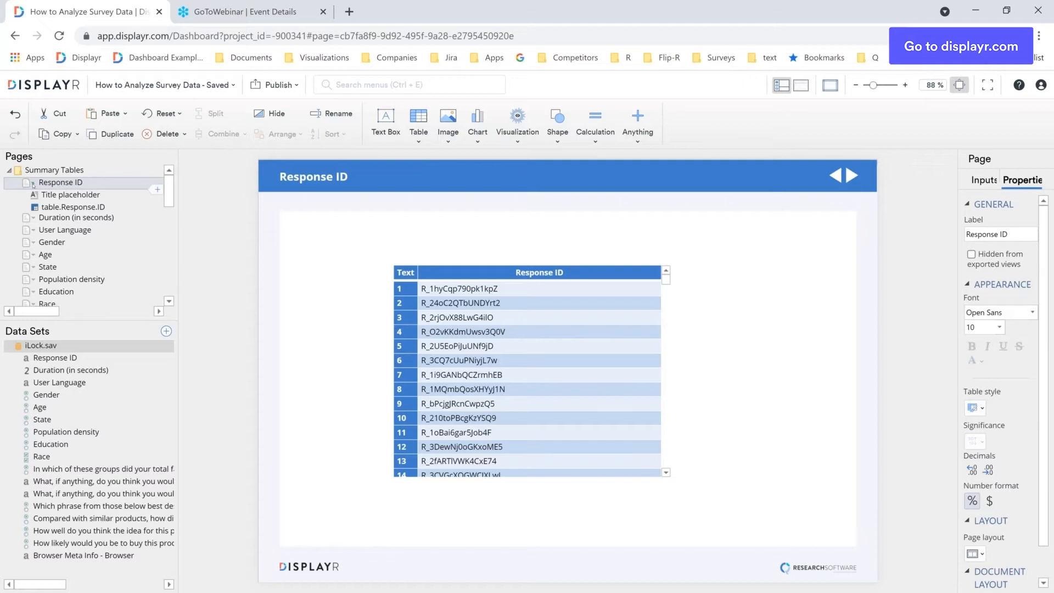
click(41, 196)
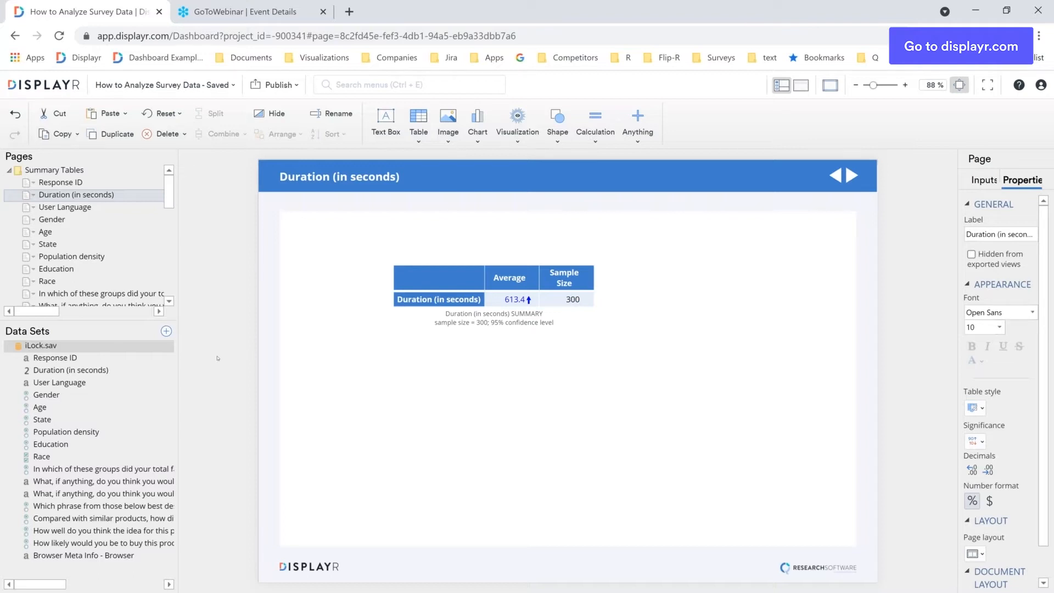
Insert a ready-made Divide variable below Duration (in seconds) that divides it by the single numeric value 60.
mouse_move(160, 366)
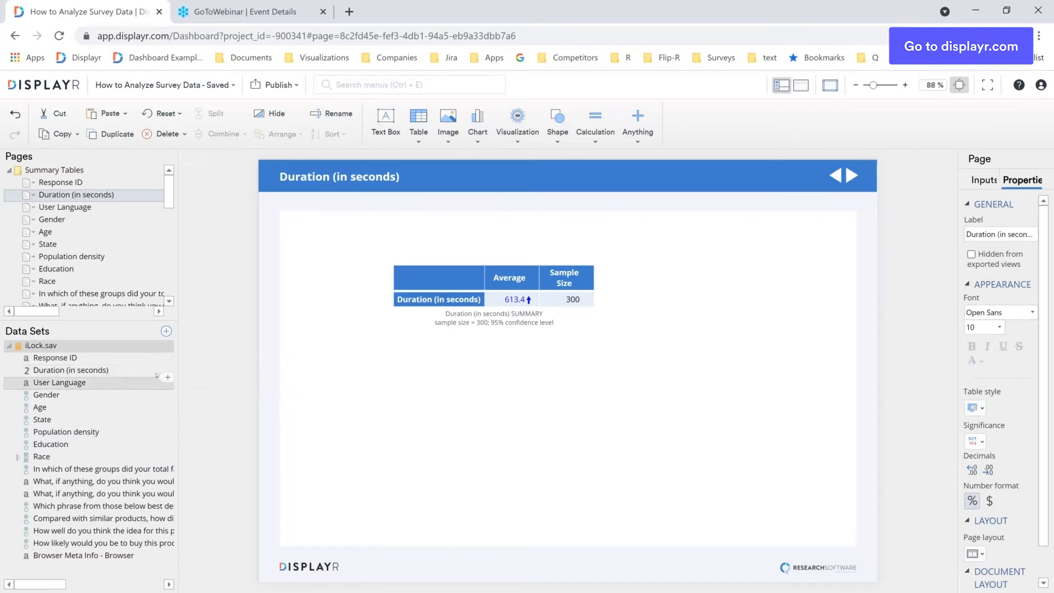
click(117, 367)
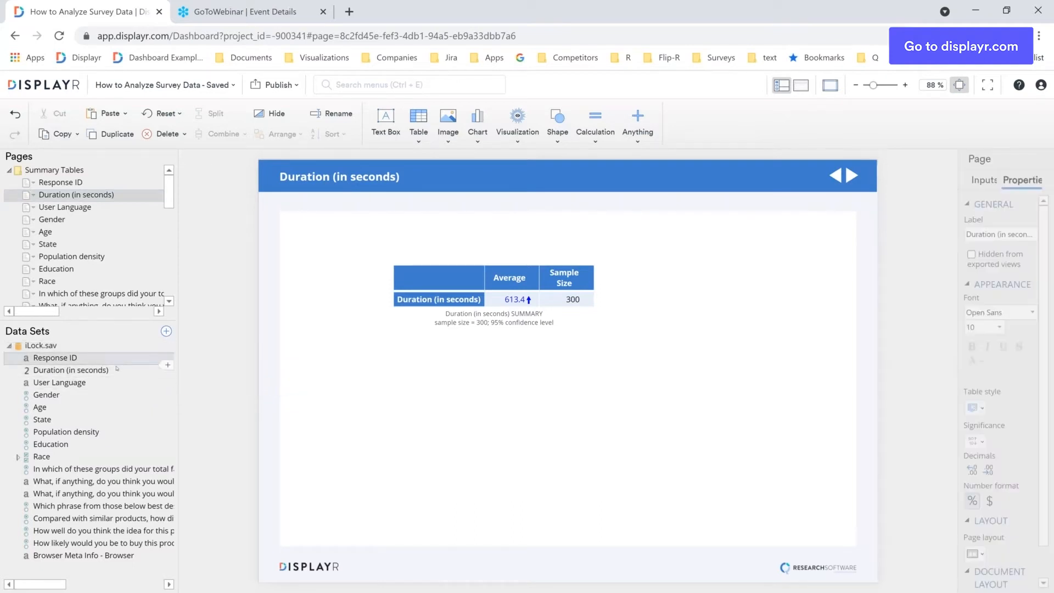
click(167, 369)
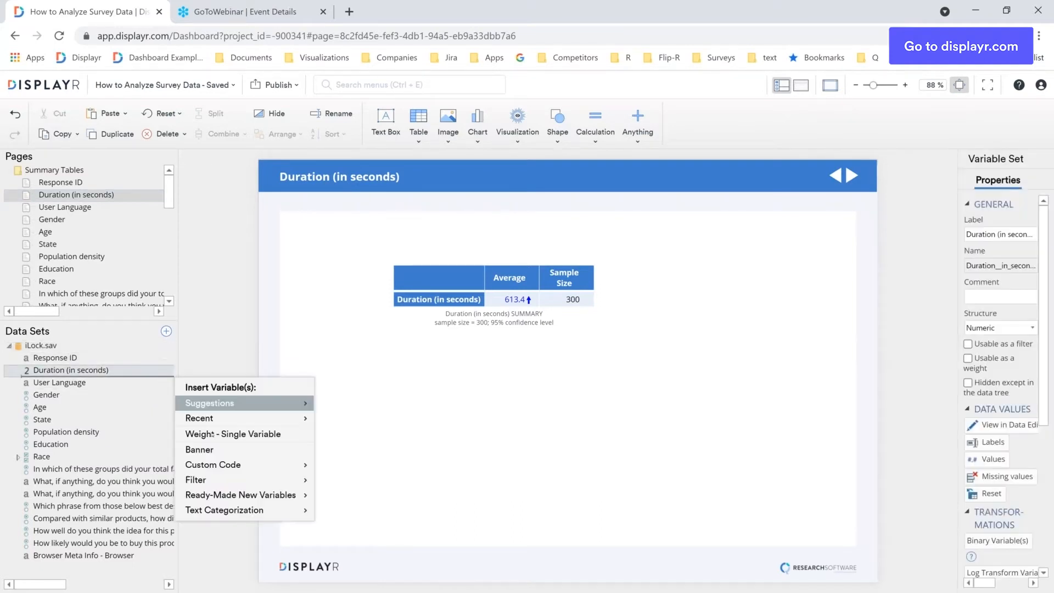
mouse_move(229, 504)
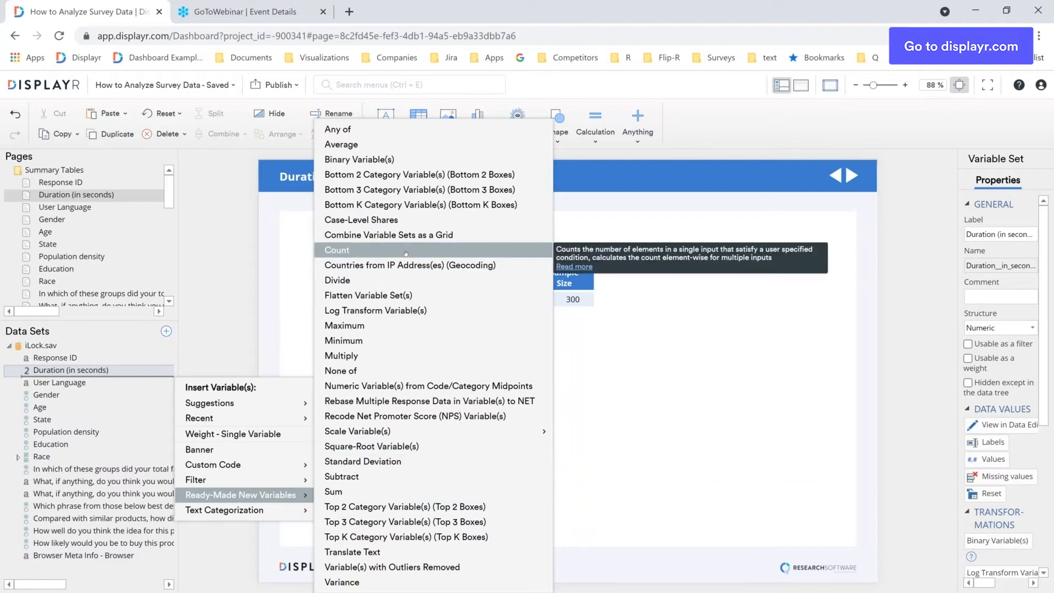
mouse_move(384, 434)
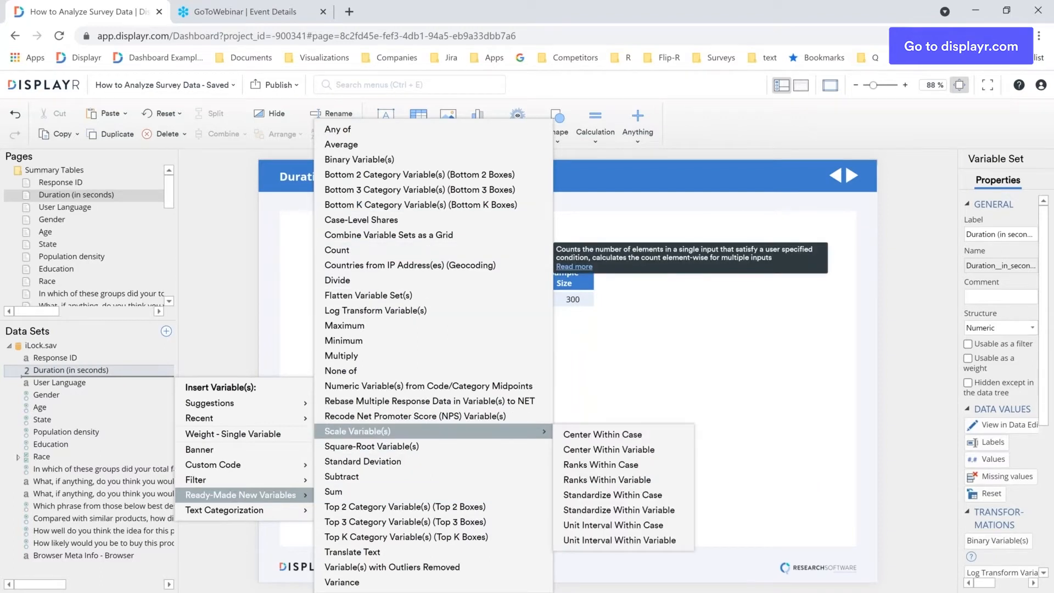
click(389, 282)
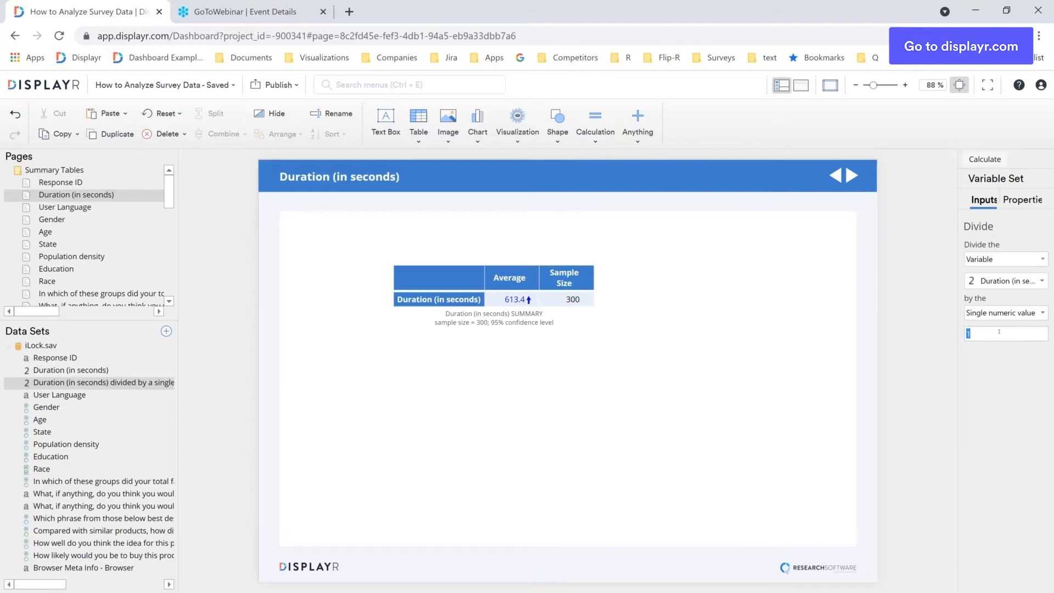
text(60)
Change the label of the divided duration variable to "Duration (in minutes)".
drag(958, 187, 913, 187)
click(996, 199)
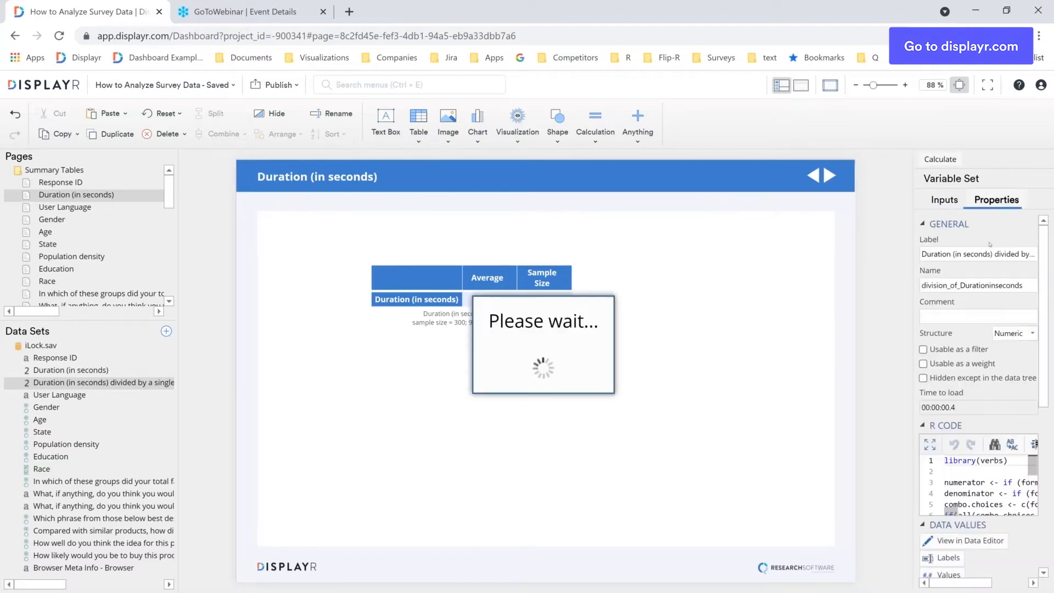
drag(963, 254, 1050, 255)
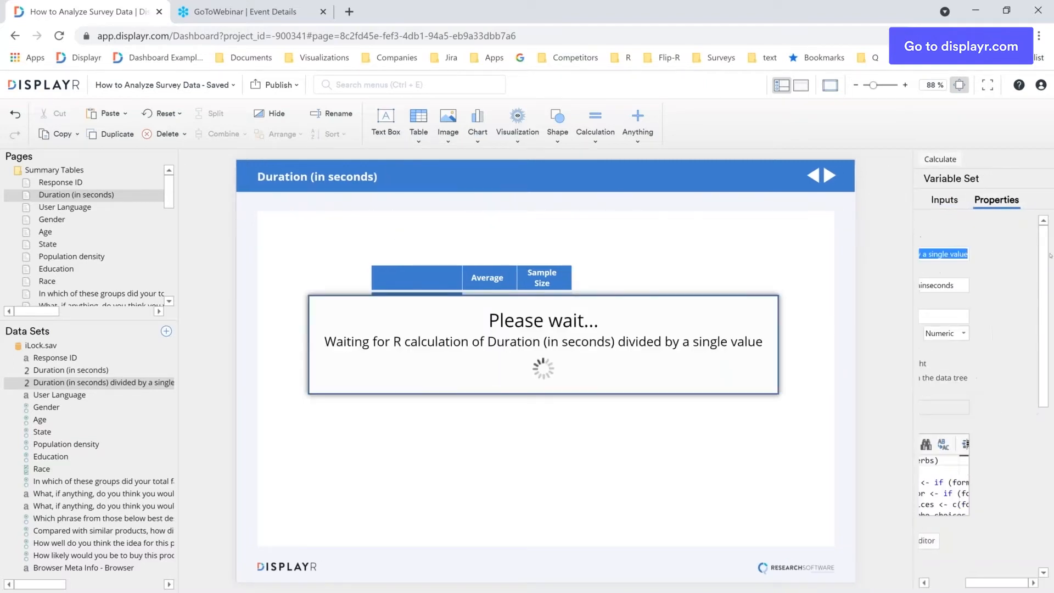
text(minutes))
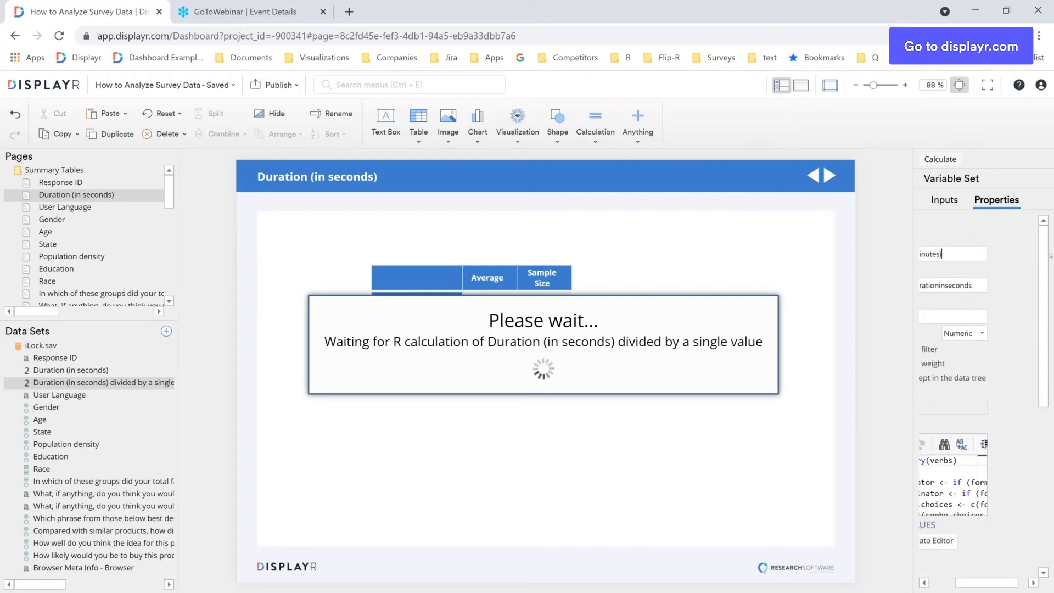
Place a Duration (in minutes) table below the seconds table on the page and add the Minimum statistic to its cells.
click(987, 84)
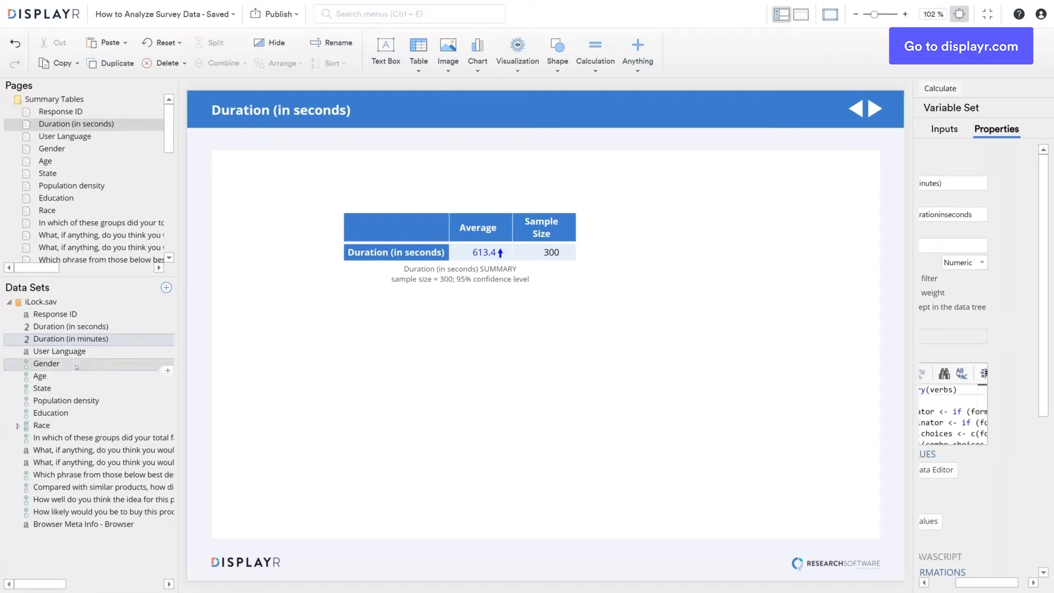
drag(72, 339, 333, 304)
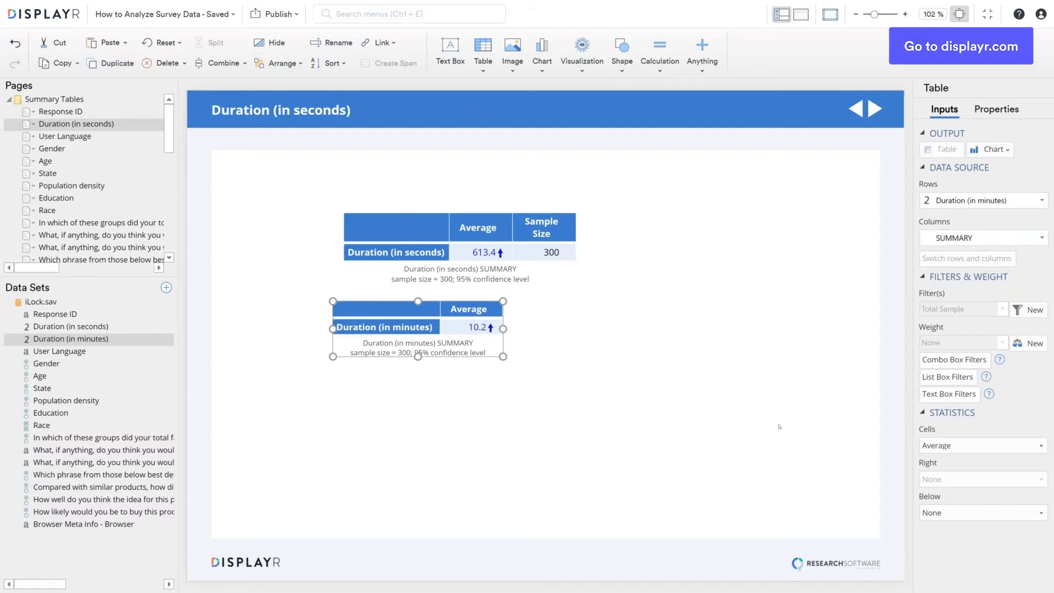
click(995, 446)
click(910, 515)
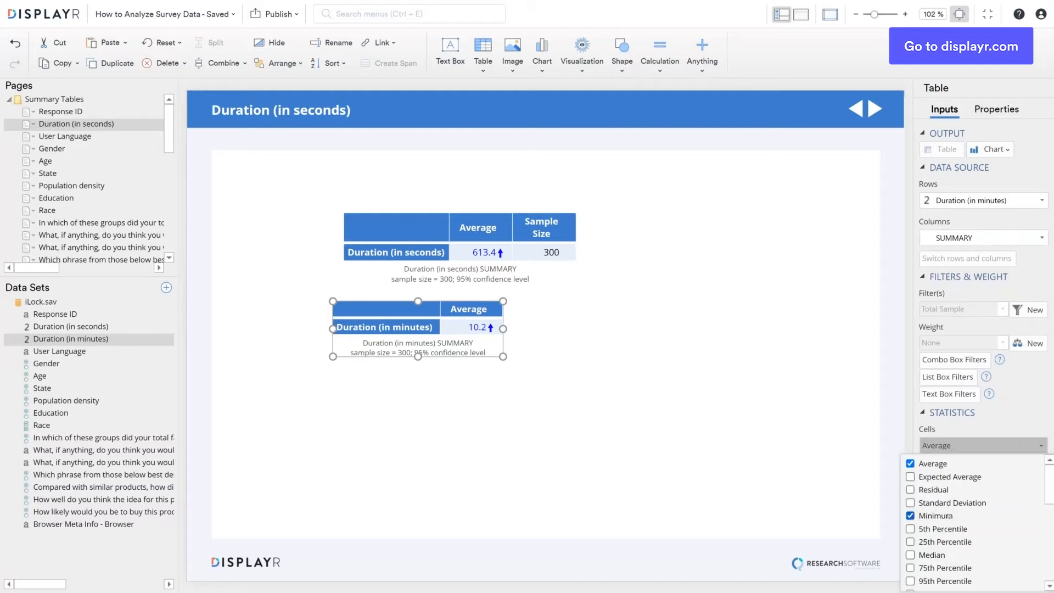
click(836, 439)
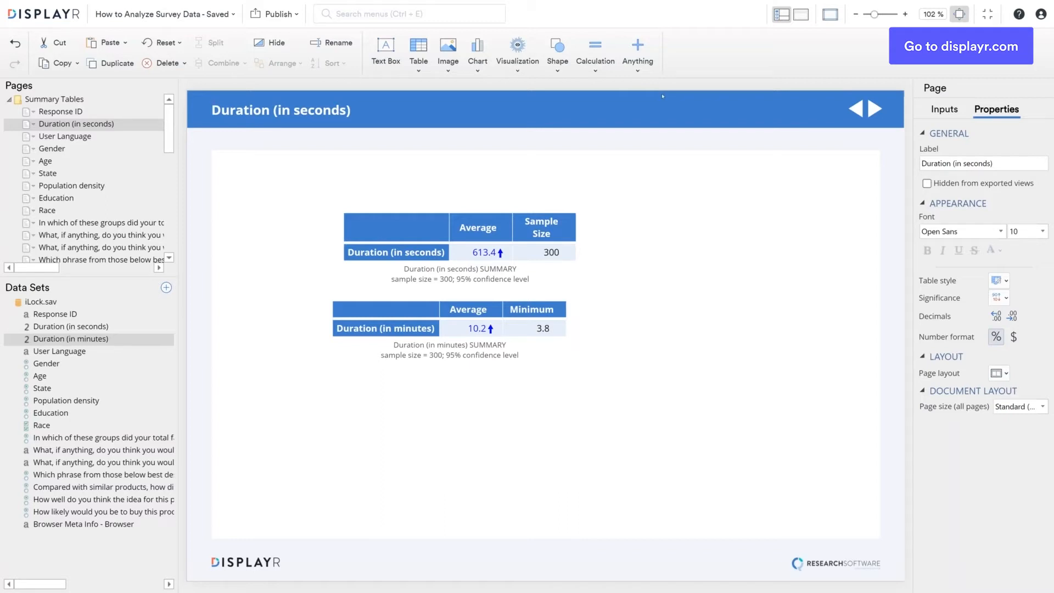
Change the structure of the User Language variable set to Nominal: Mutually exclusive categories.
click(128, 140)
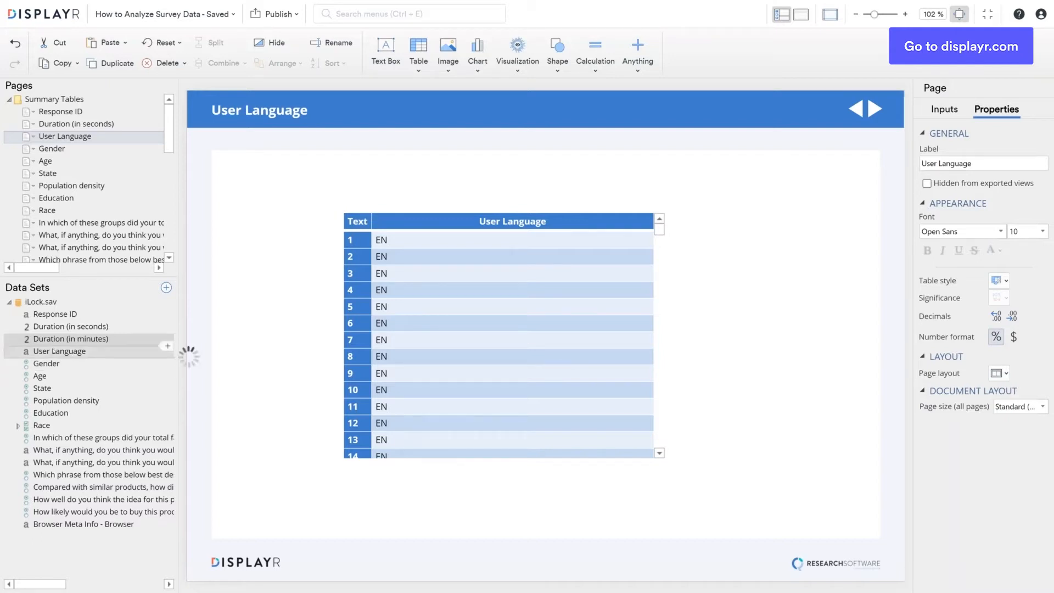
click(59, 350)
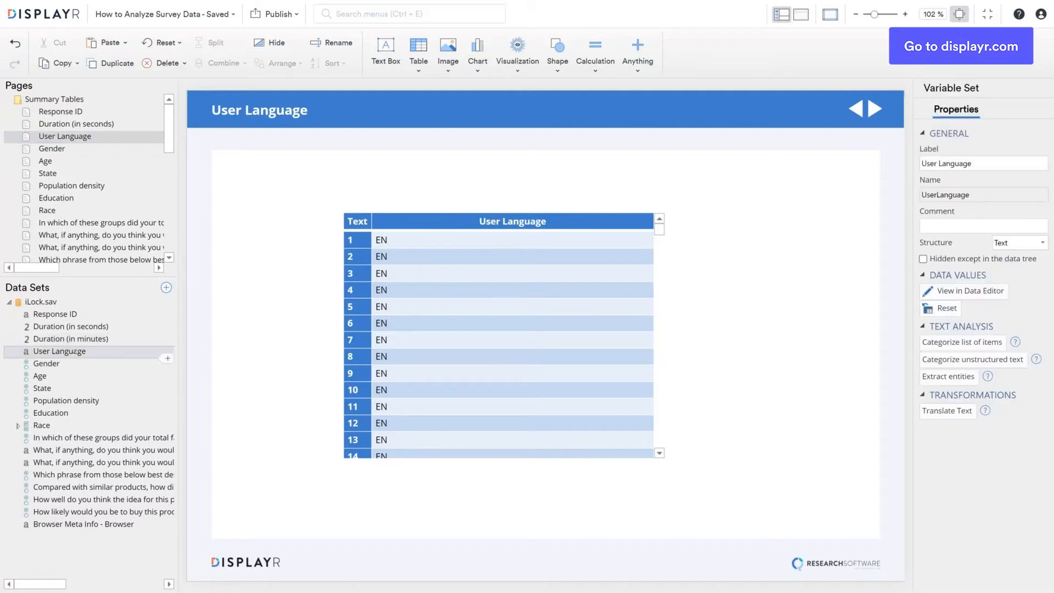
click(1022, 247)
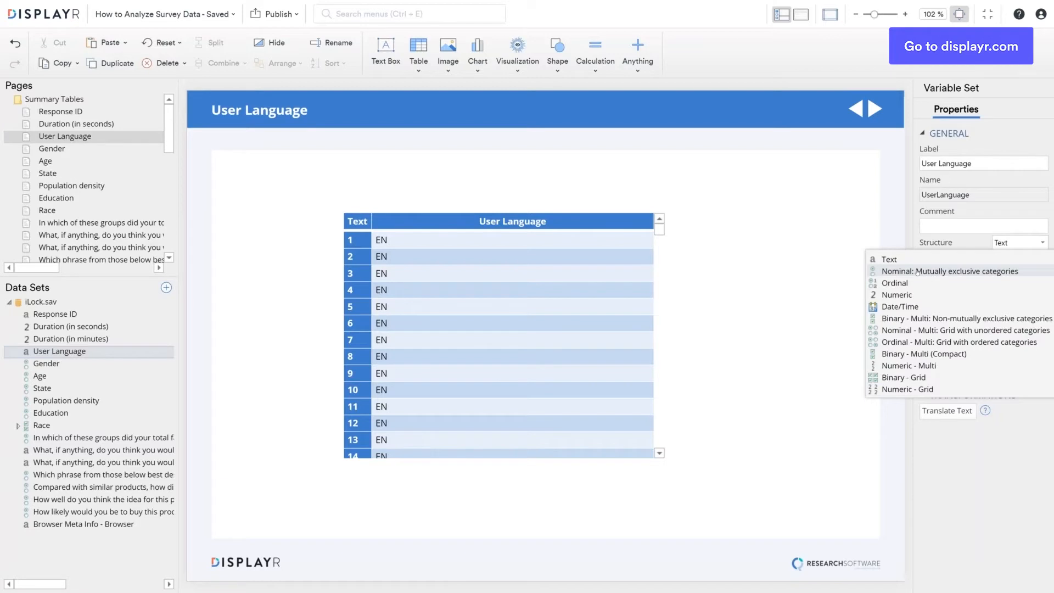
click(917, 272)
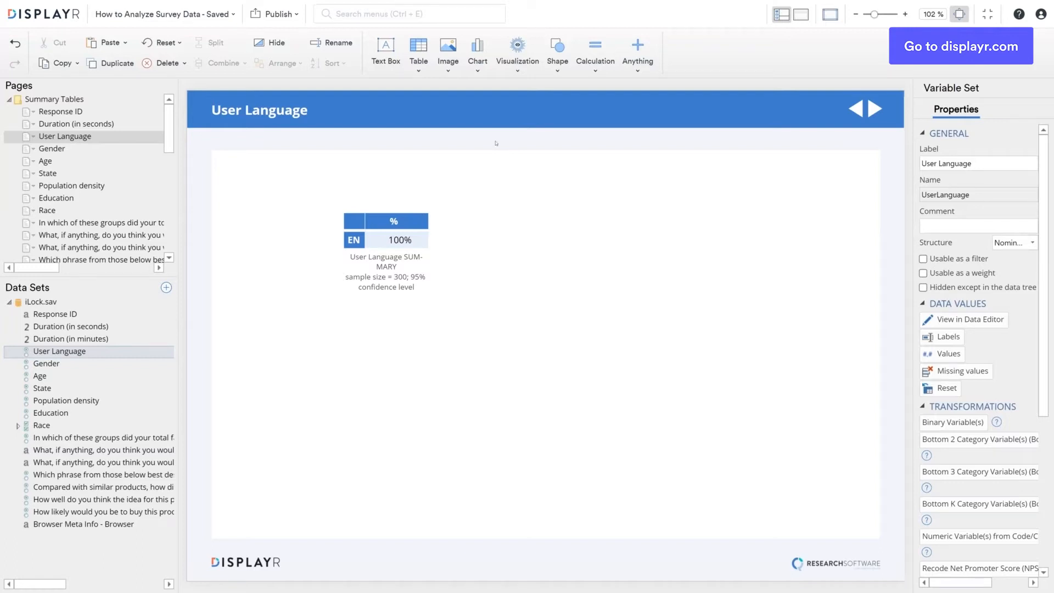
Check the Gender summary table, and delete the "Less than 18 years" category from the Age table.
click(71, 155)
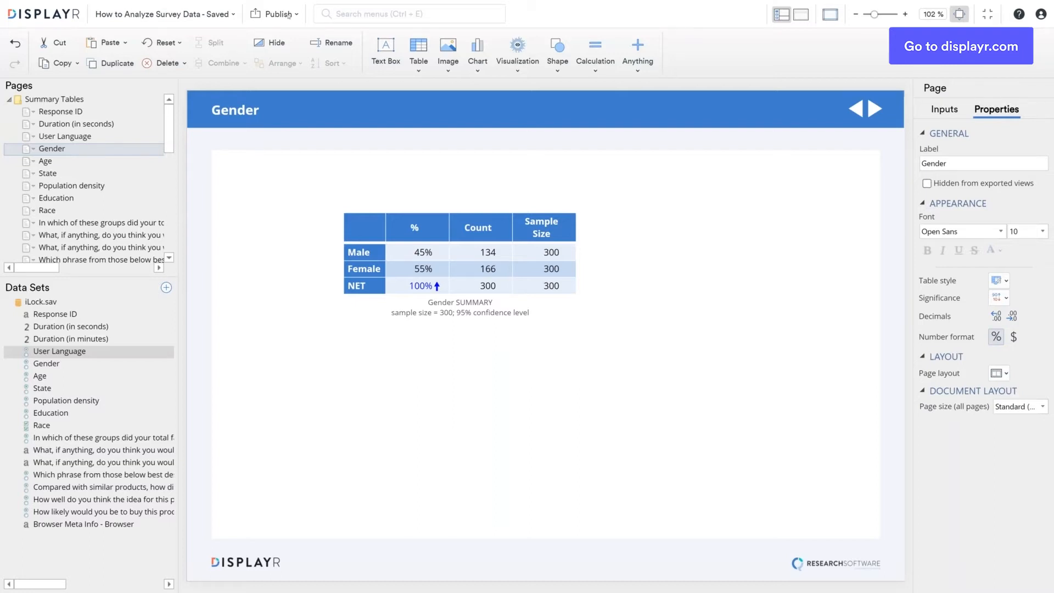
mouse_move(112, 352)
mouse_down()
mouse_move(188, 365)
mouse_move(64, 162)
mouse_up()
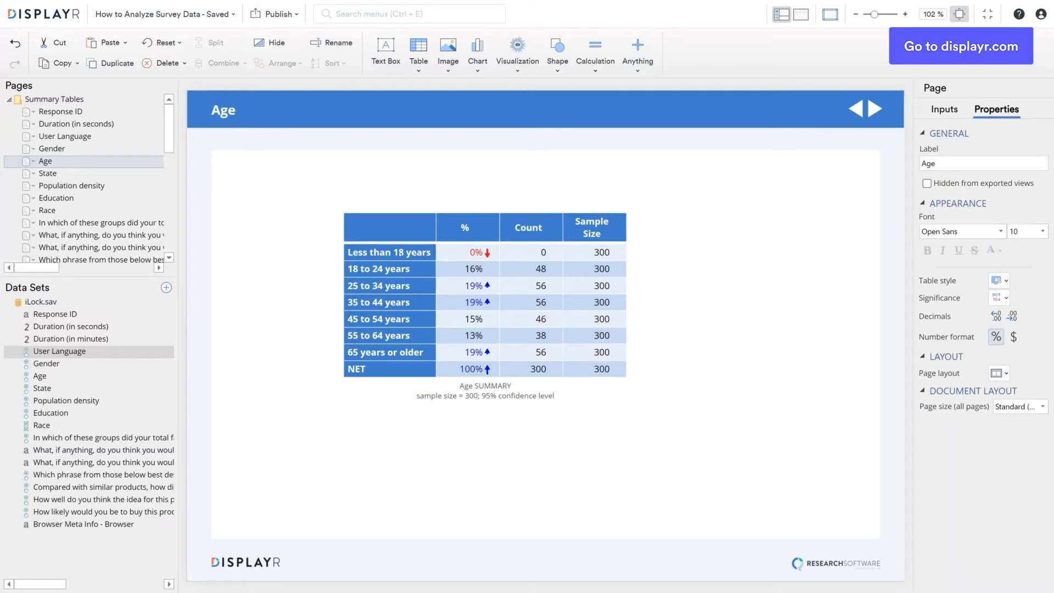
click(423, 253)
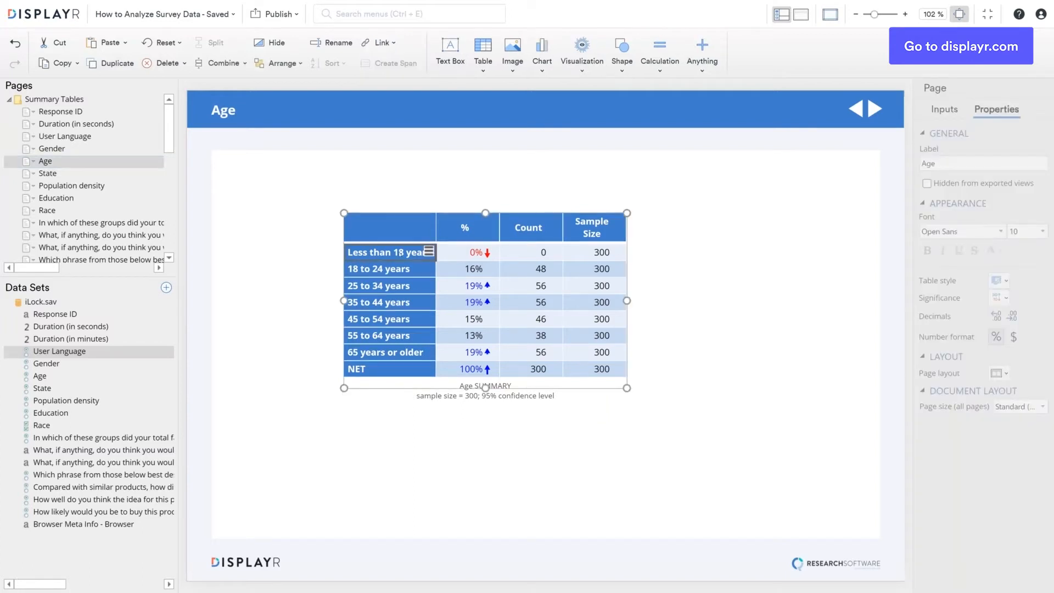
click(428, 251)
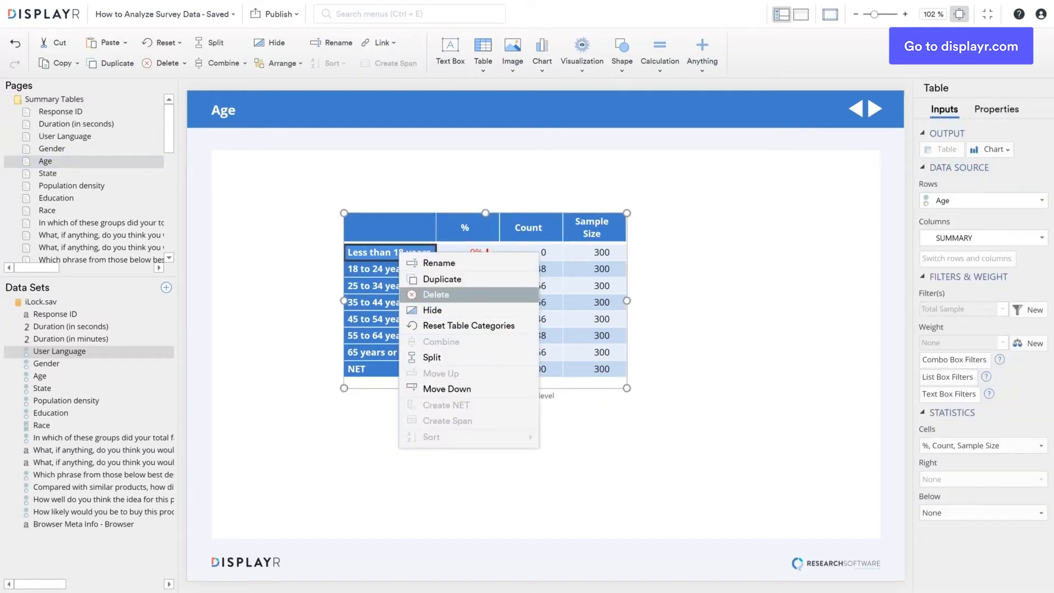
click(436, 295)
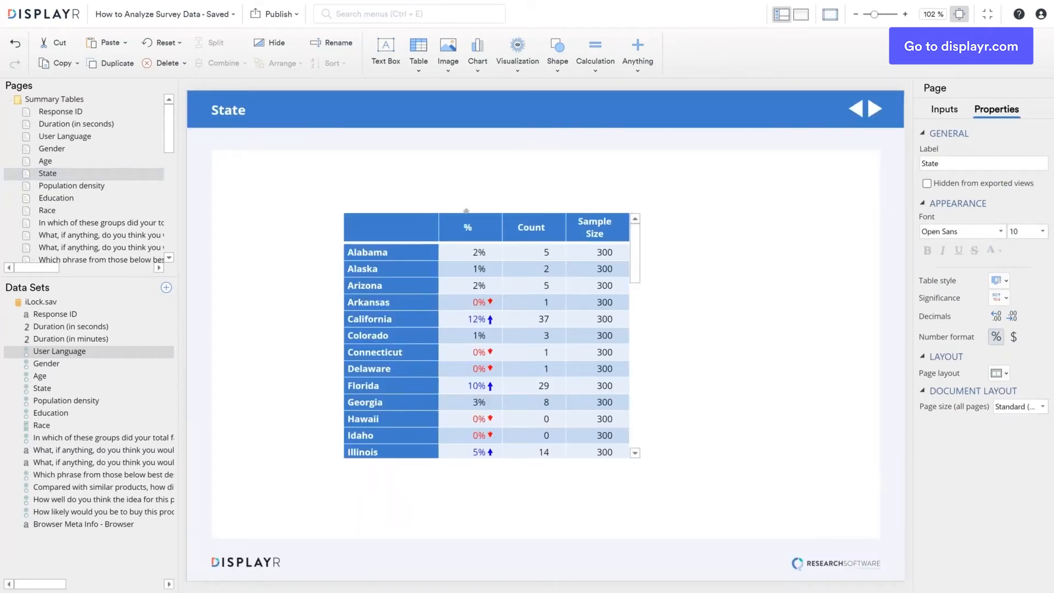
Move and resize the State table to fill the left part of its page, and insert a Geographic Map visualization.
drag(466, 211, 348, 149)
drag(514, 395, 435, 524)
click(582, 53)
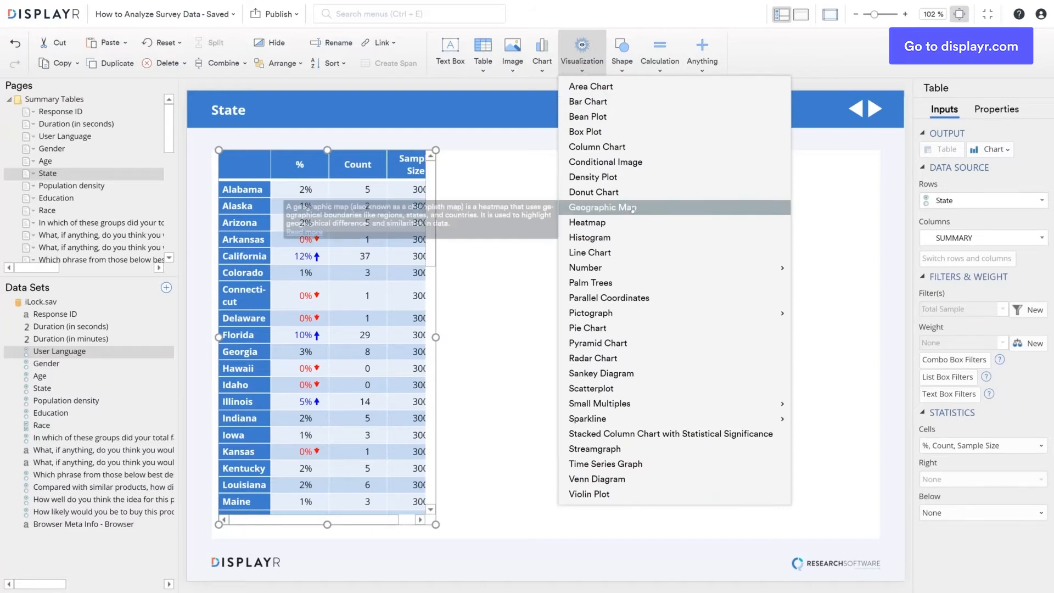
click(608, 201)
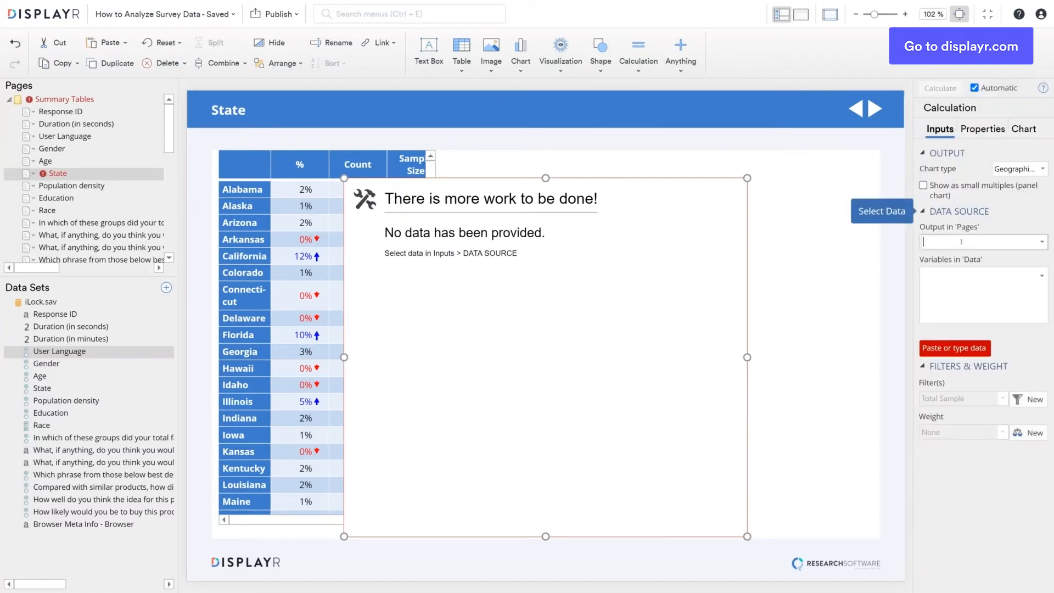
Use table.State as the map's data source and place the map beside the State table.
click(961, 242)
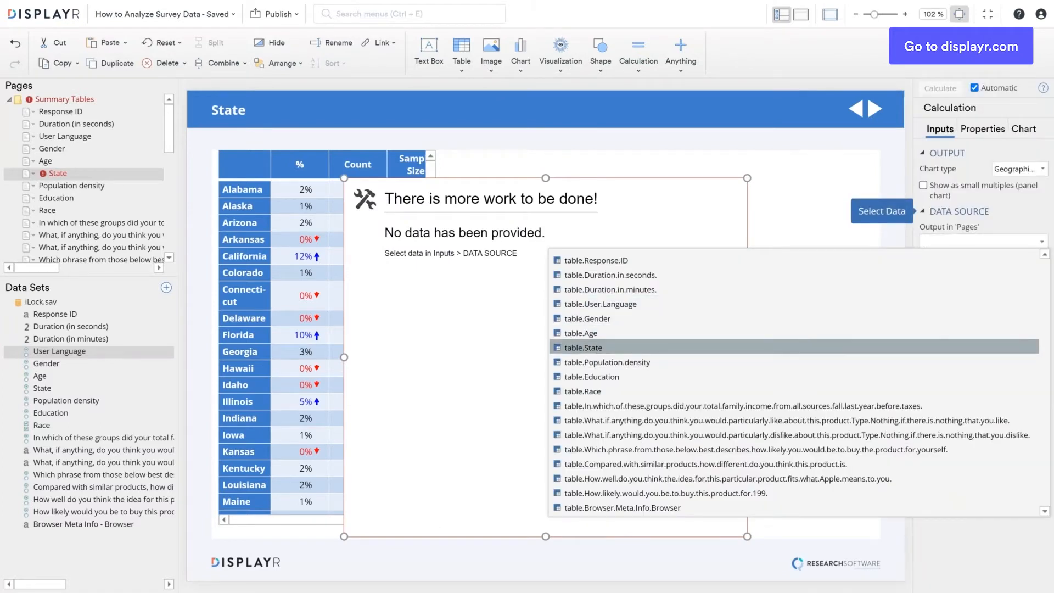
click(583, 347)
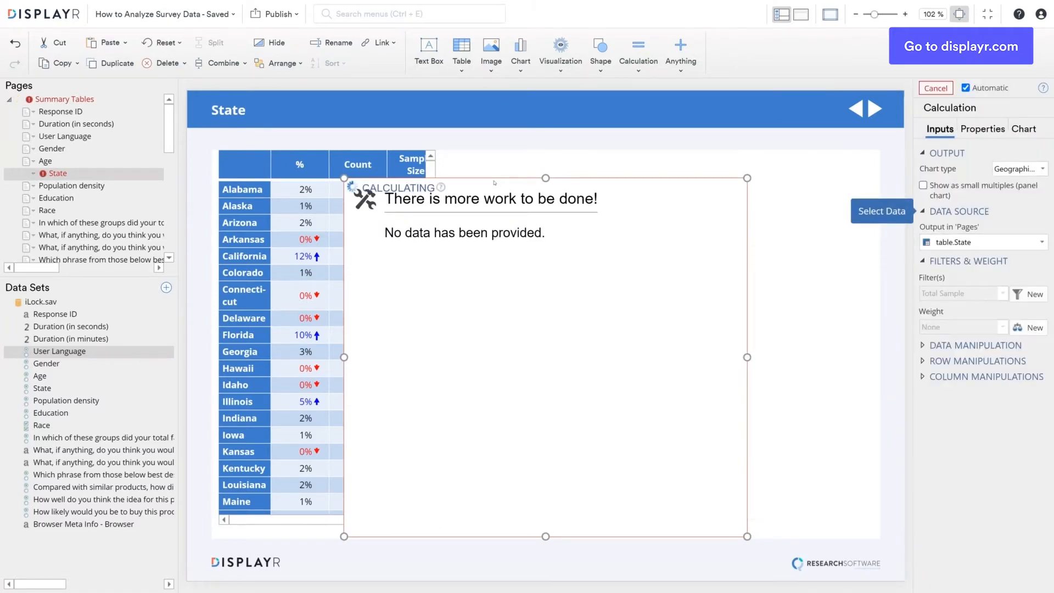
drag(598, 159, 629, 167)
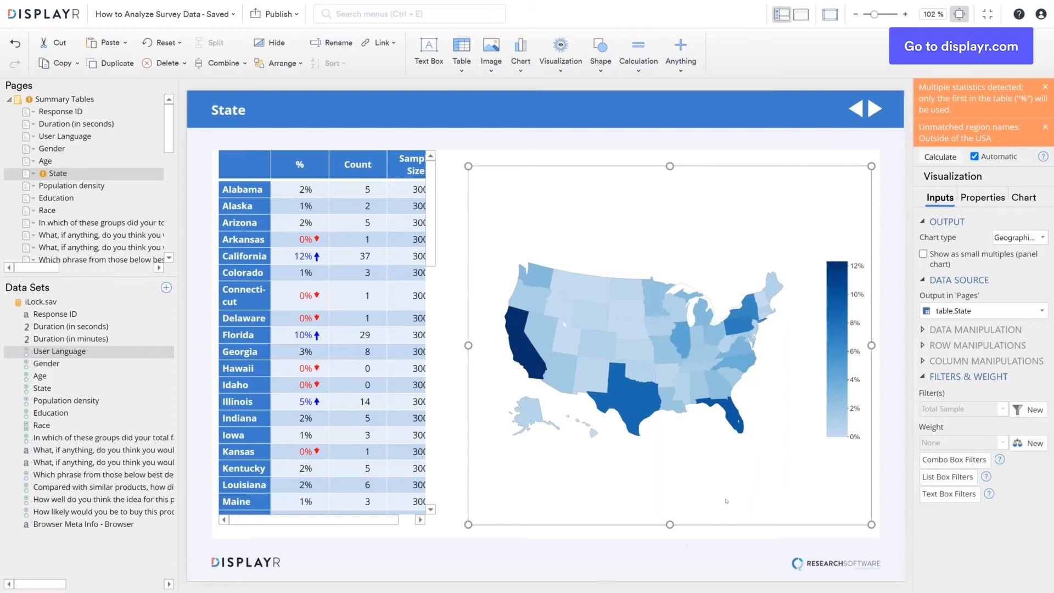
mouse_move(524, 359)
mouse_move(733, 426)
mouse_move(682, 346)
In the Population density table, merge the isolated location category with "A town with less than 10,000 people".
click(71, 186)
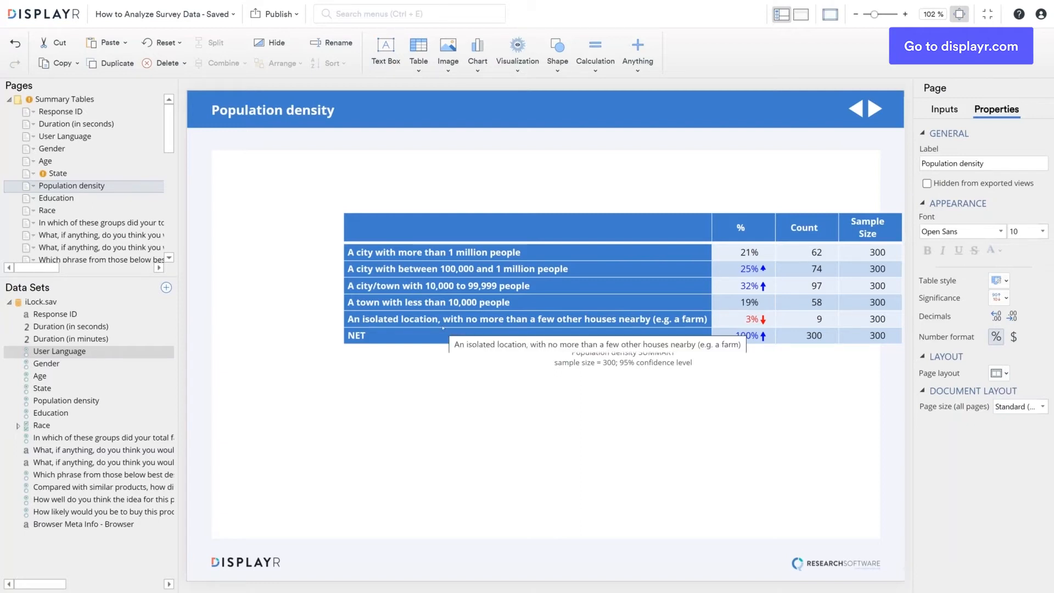
click(434, 324)
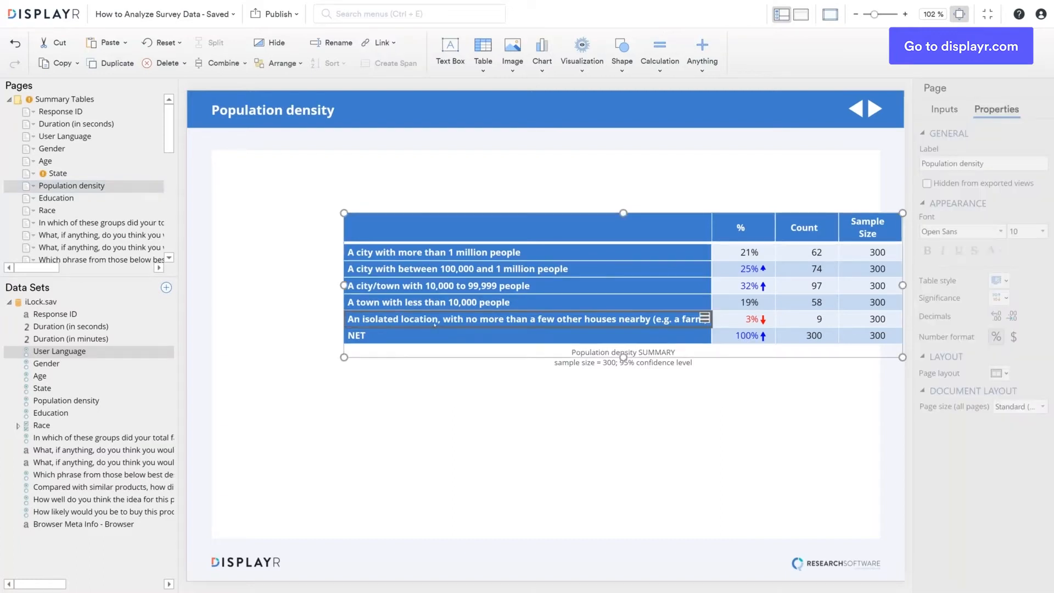
mouse_move(435, 324)
mouse_down()
mouse_move(434, 308)
mouse_move(441, 332)
mouse_up()
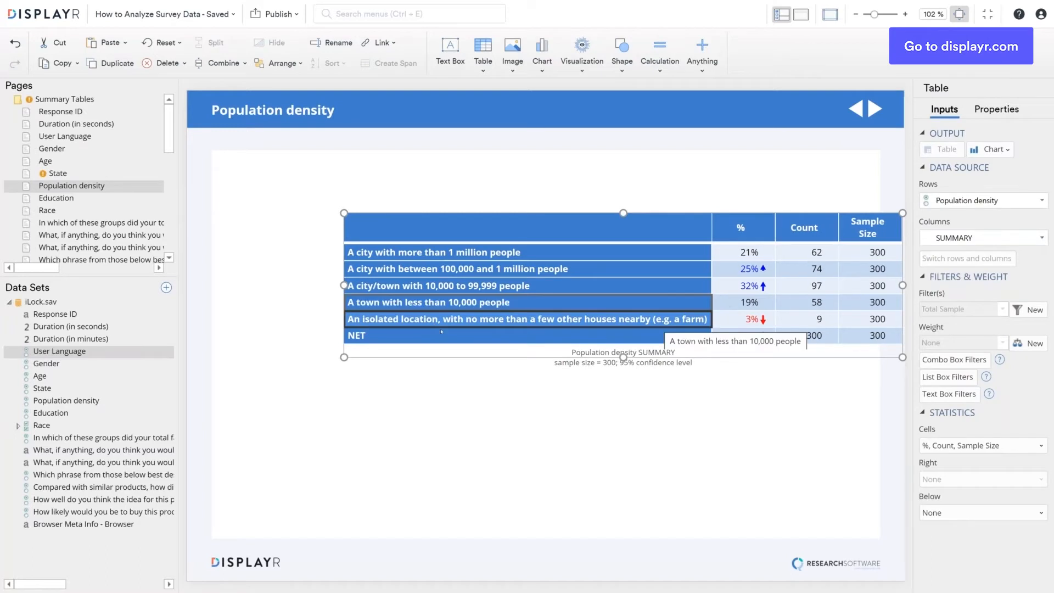
Rename the merged Population density category as "Less than 10,000 people".
right_click(439, 310)
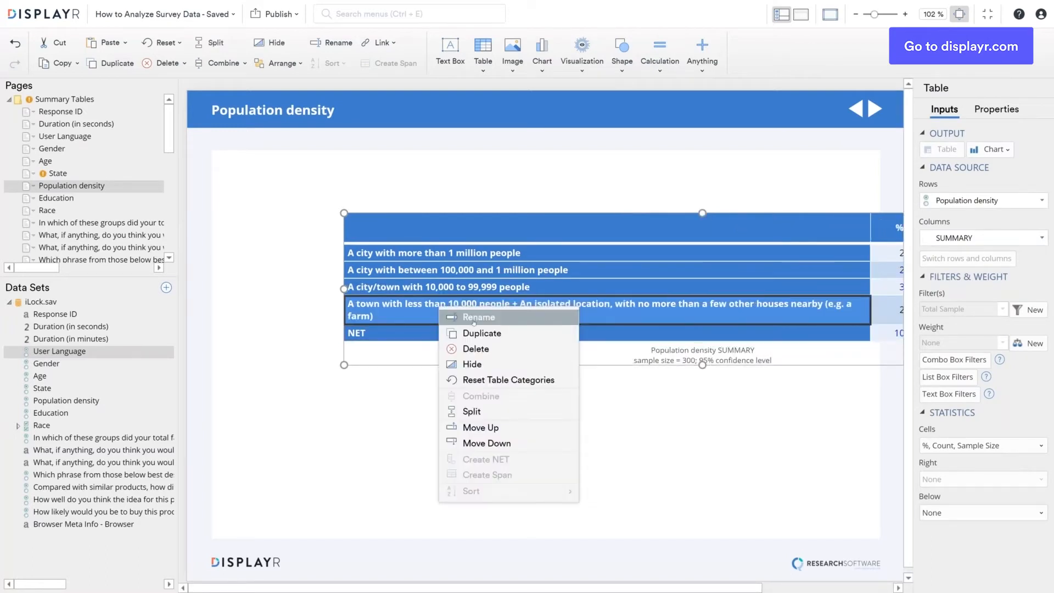
click(473, 318)
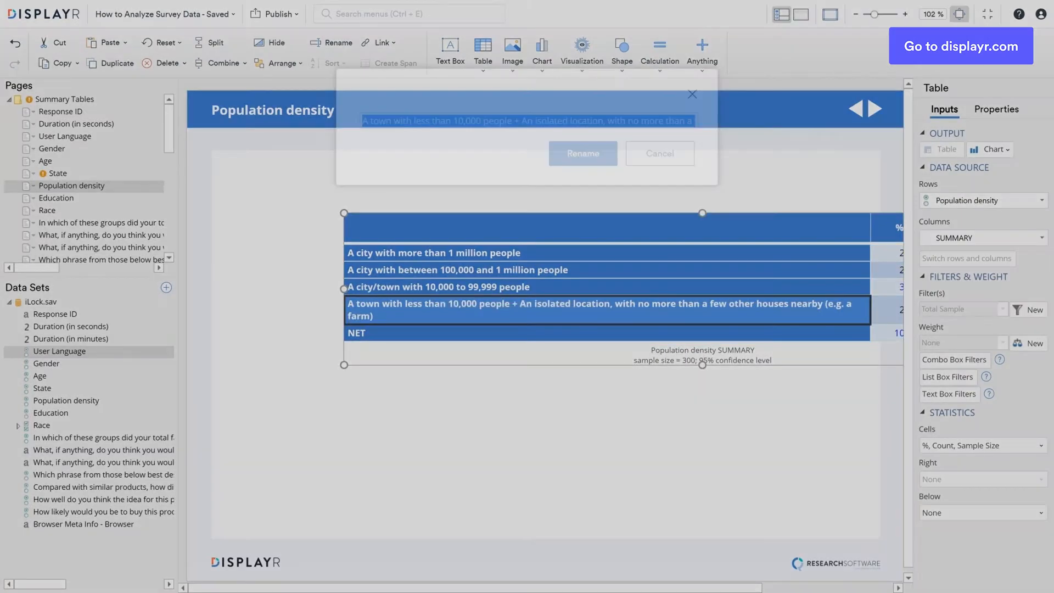
text(Less than 10,000 people)
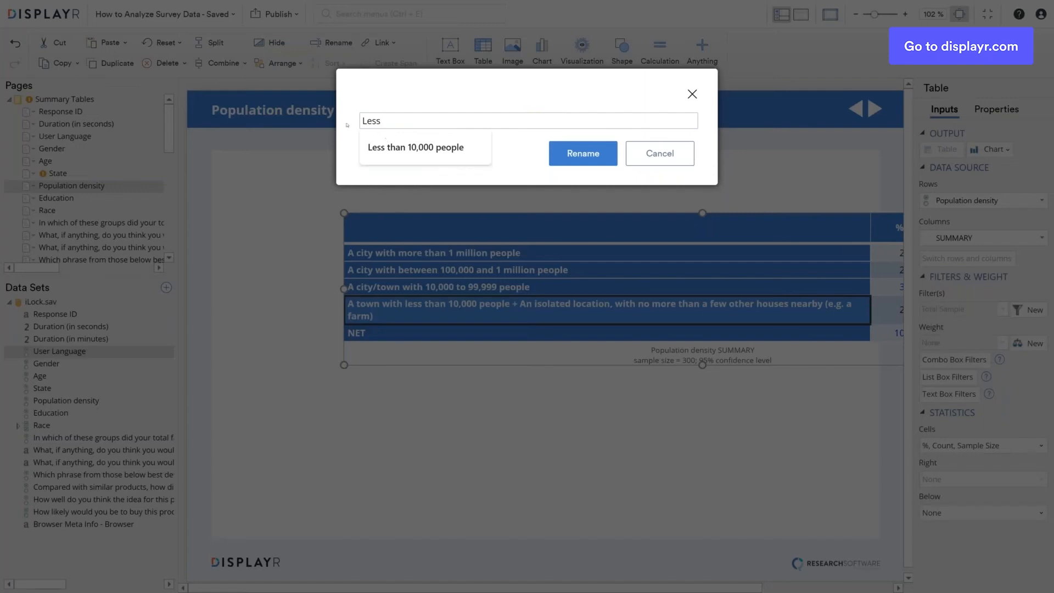
click(416, 147)
click(572, 153)
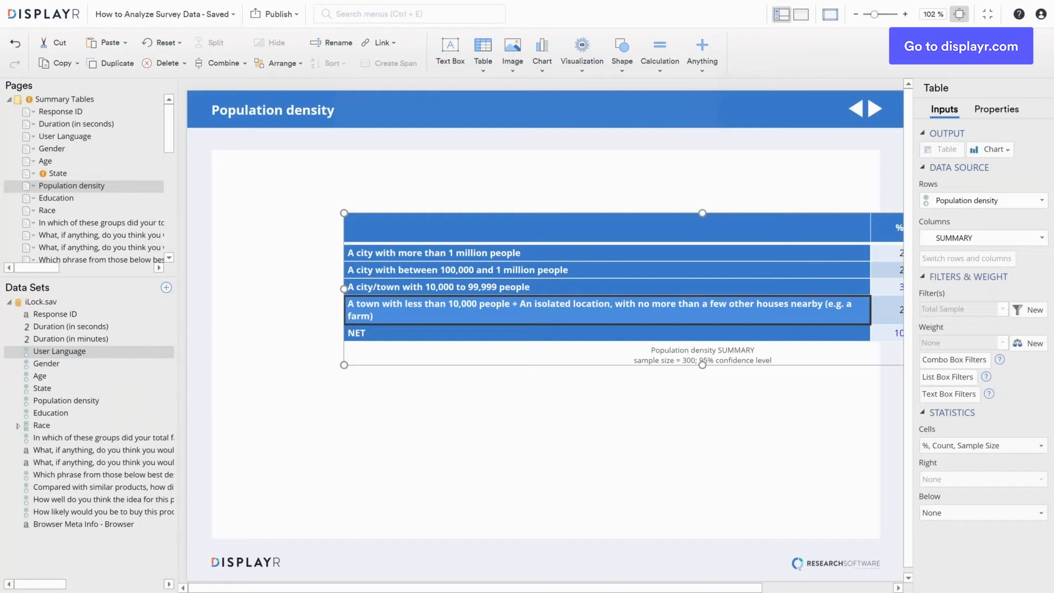
In the Education table, combine "Never attended school" with the "Attended school Grades 1 through 12" category.
click(95, 199)
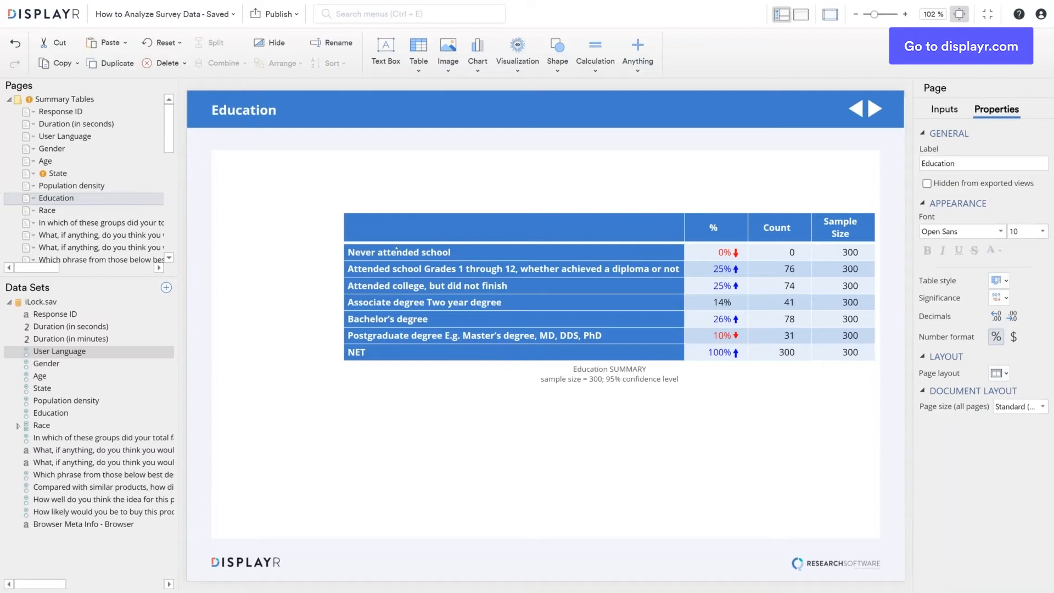
click(511, 255)
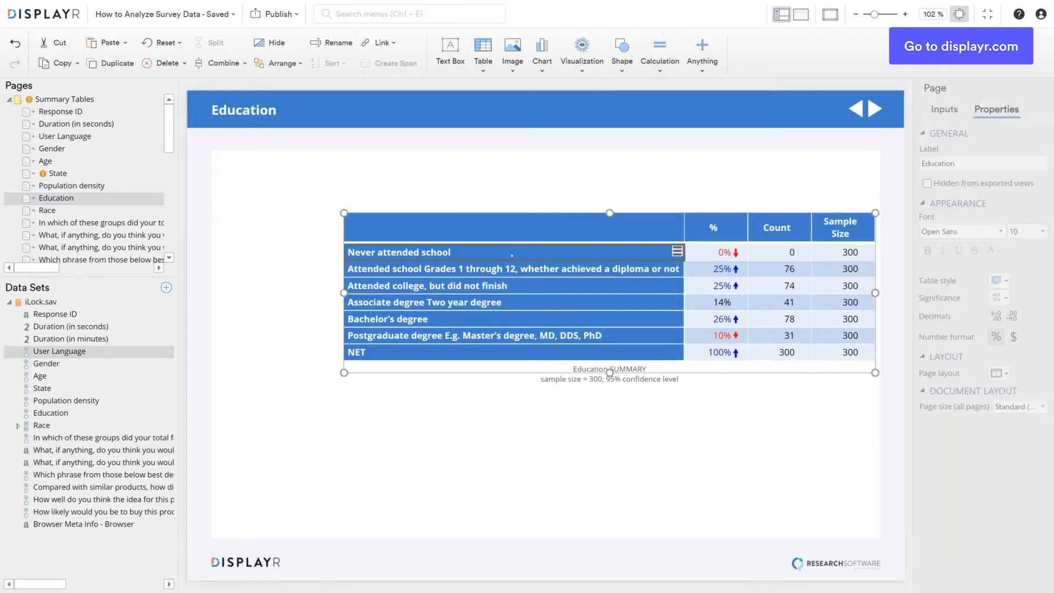
click(512, 255)
ctrl+click(508, 269)
right_click(506, 270)
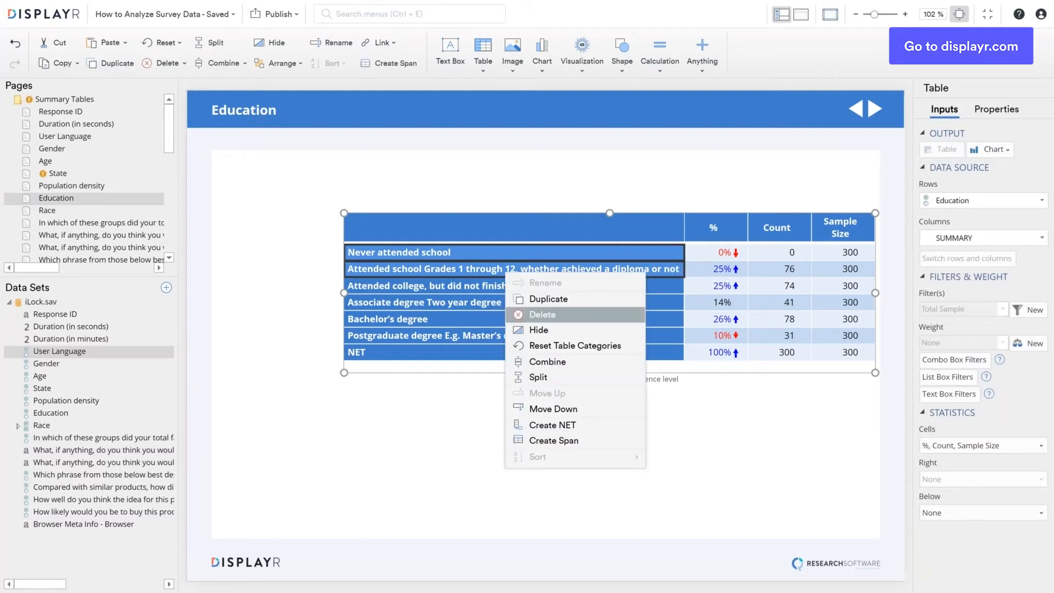
click(549, 361)
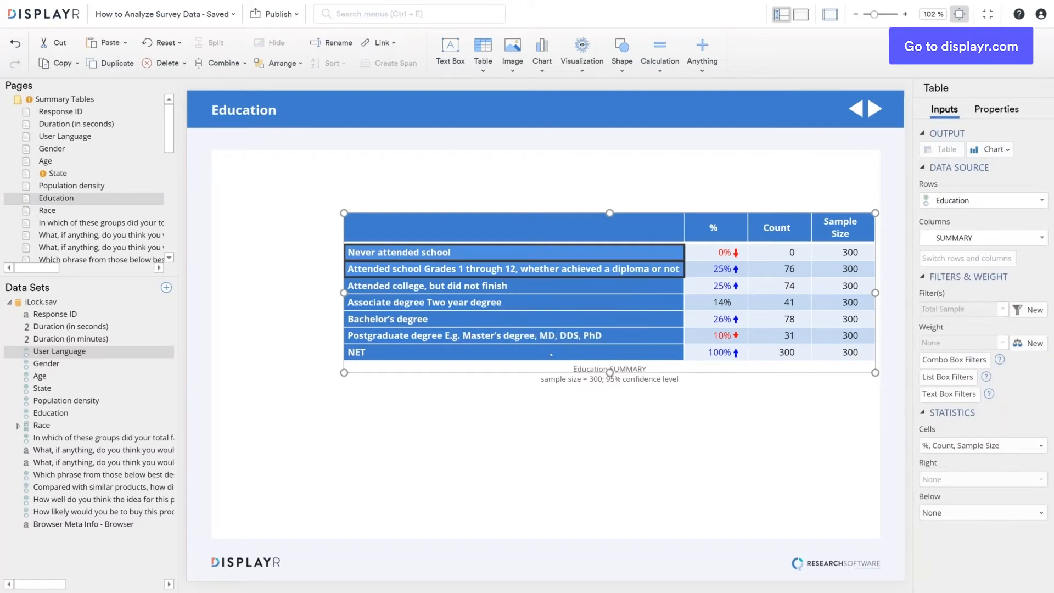
Rename the combined Education category as "Never attended college".
right_click(479, 254)
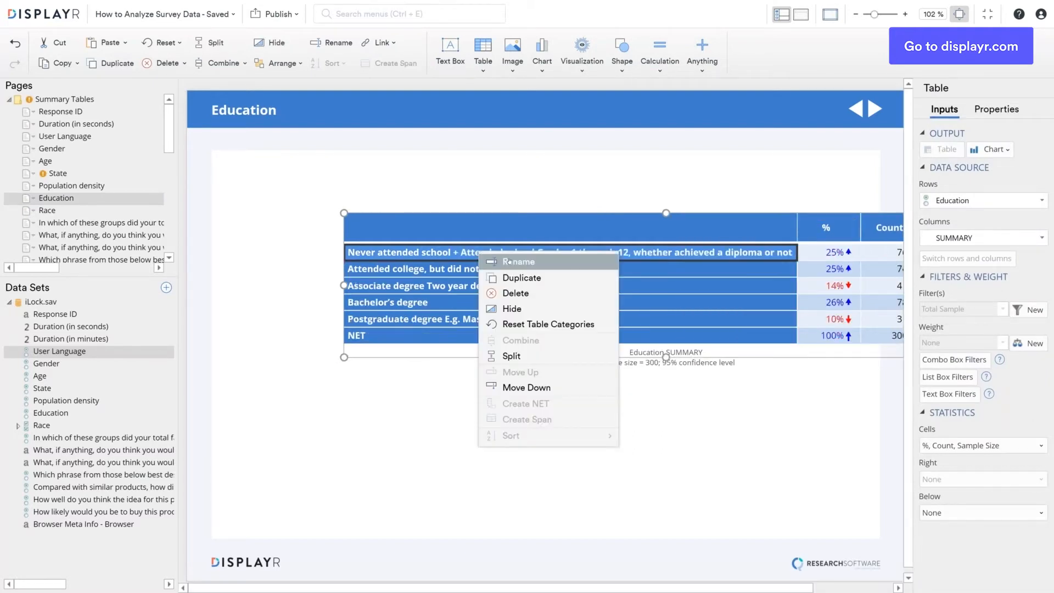
click(509, 262)
text(Never attended college)
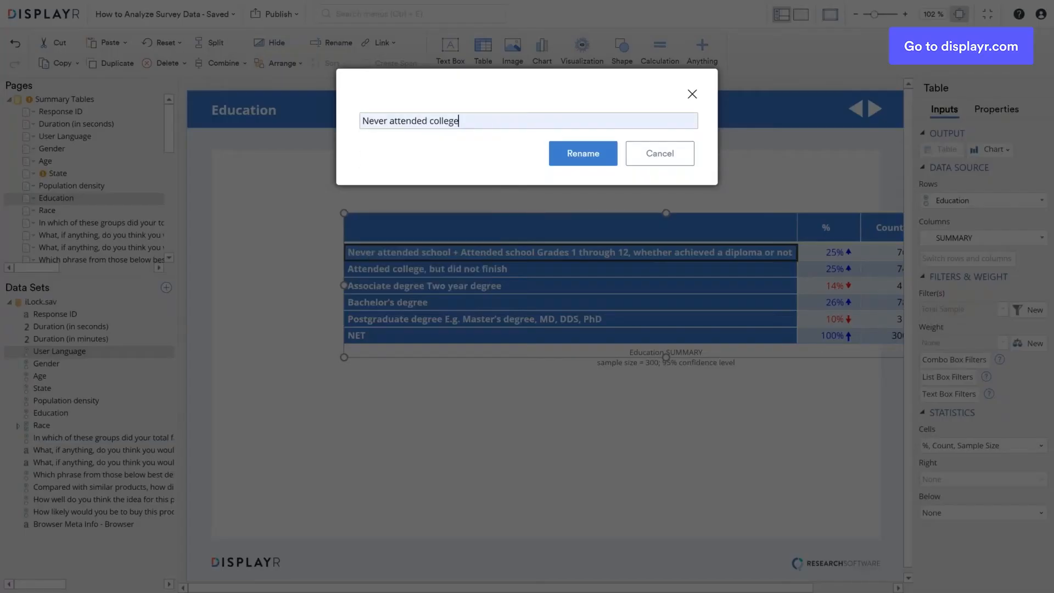
click(591, 157)
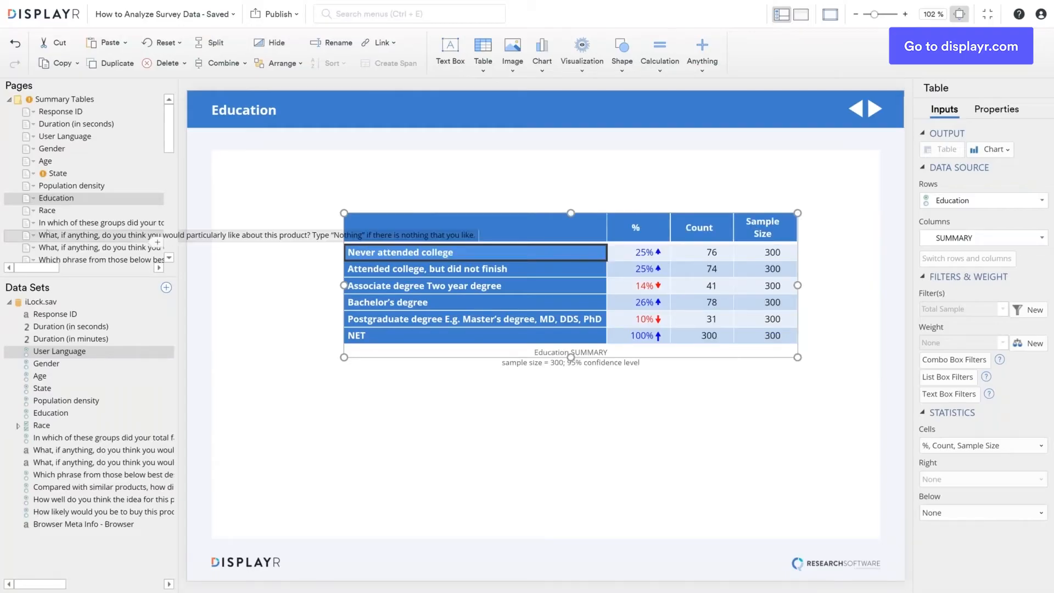
Move the Race summary table toward the left edge of its page so more of its columns fit.
click(47, 210)
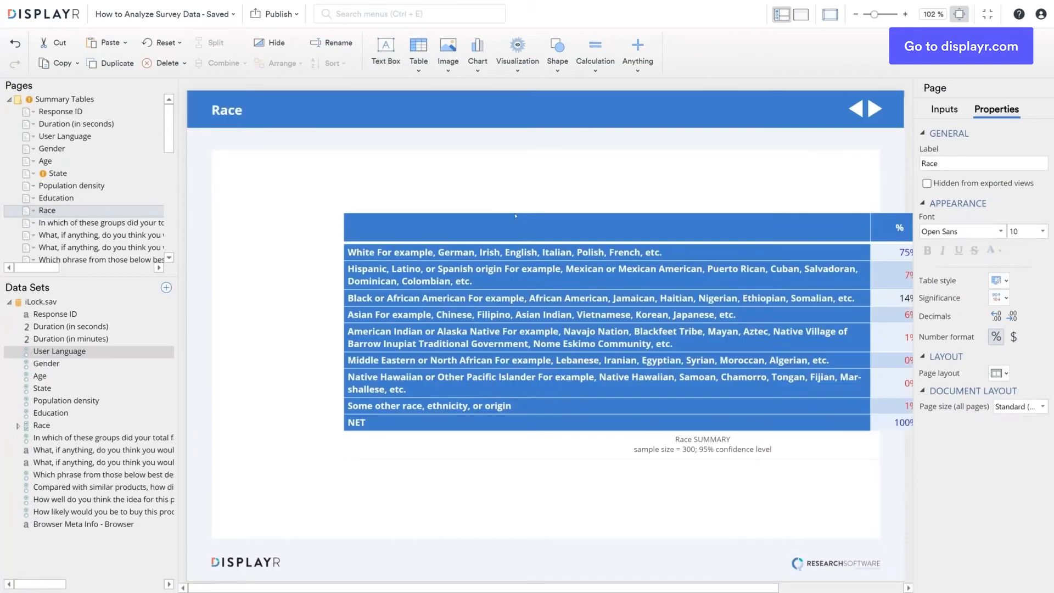
click(519, 211)
click(384, 217)
drag(388, 212, 307, 200)
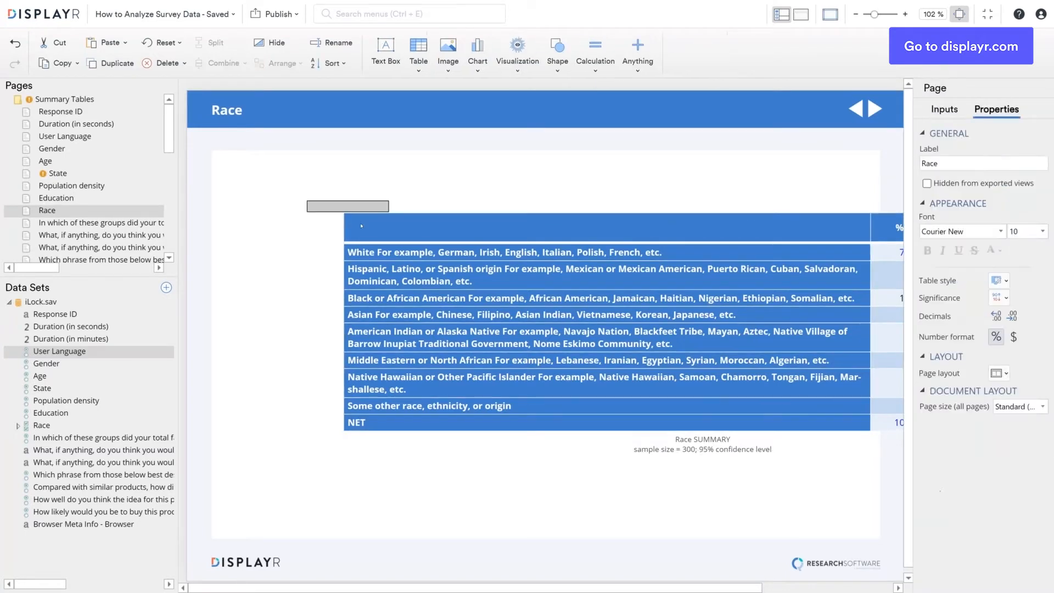
click(357, 215)
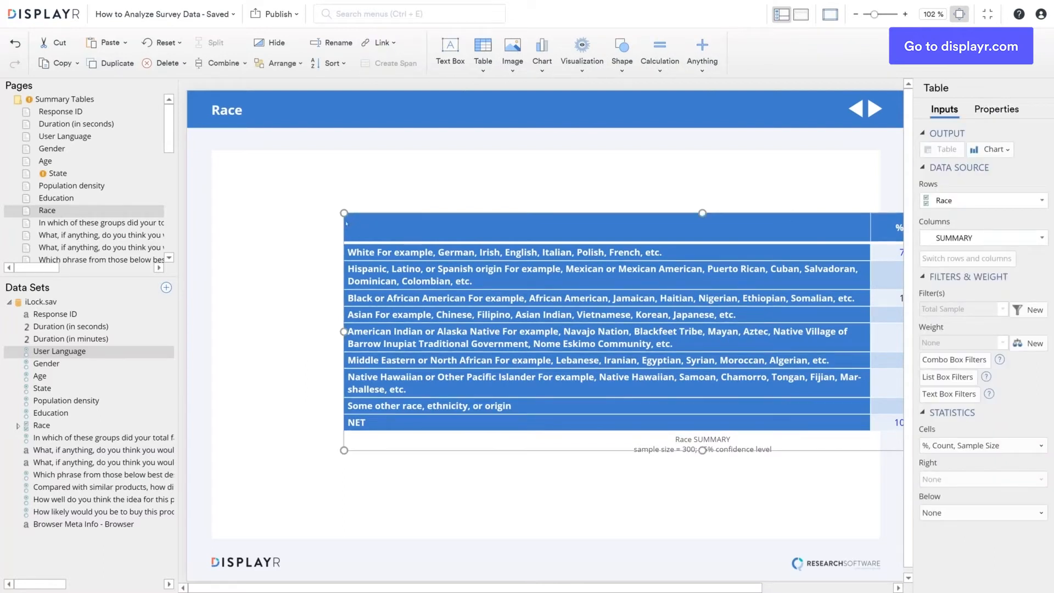
drag(341, 224, 238, 228)
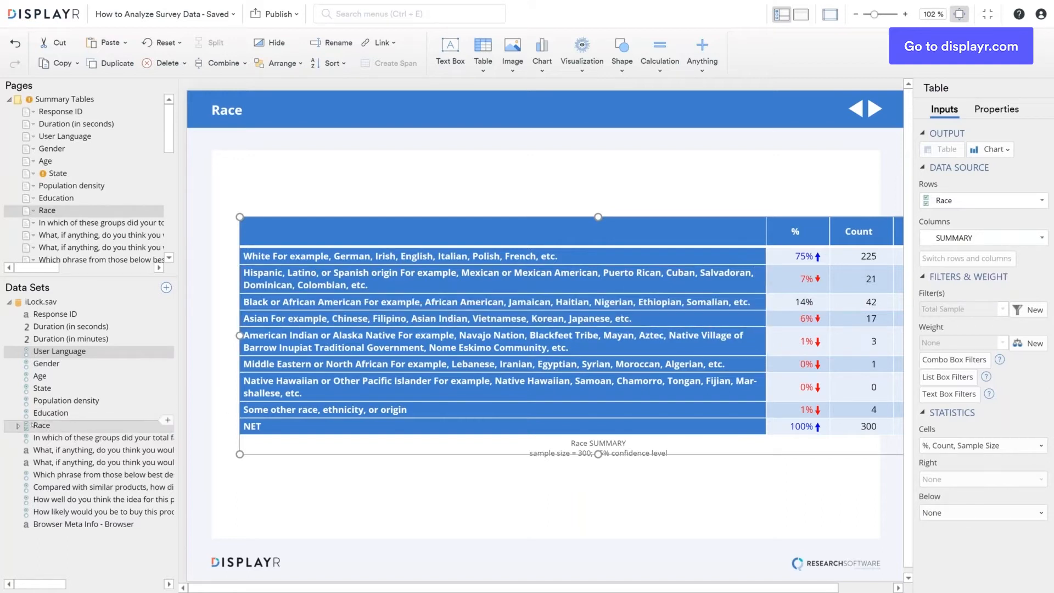
Expand the Race variable set in the iLock.sav data to examine its individual variables, and collapse it again.
click(17, 425)
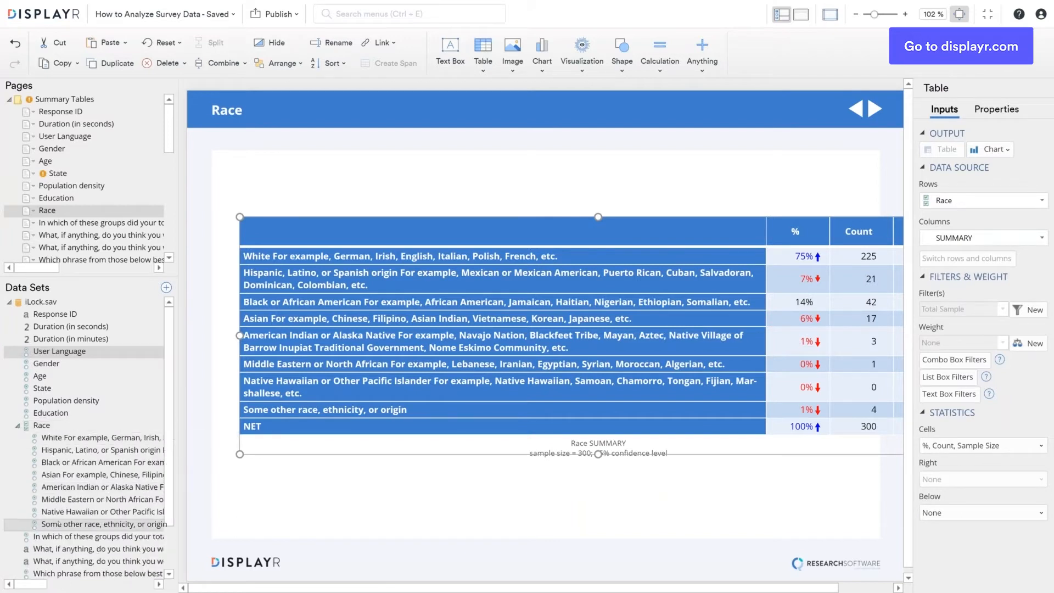
mouse_move(18, 427)
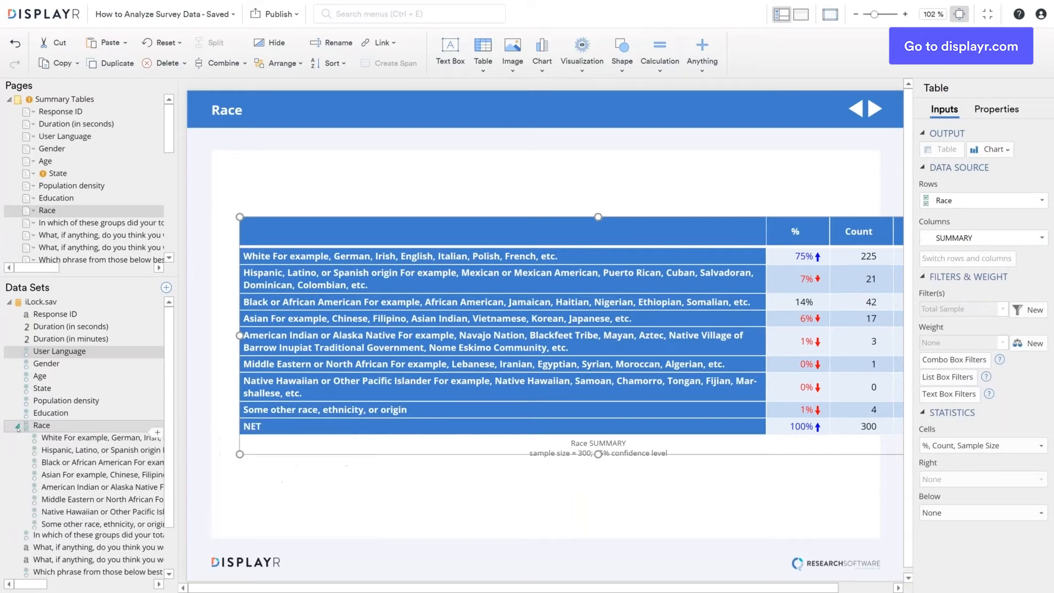
click(18, 426)
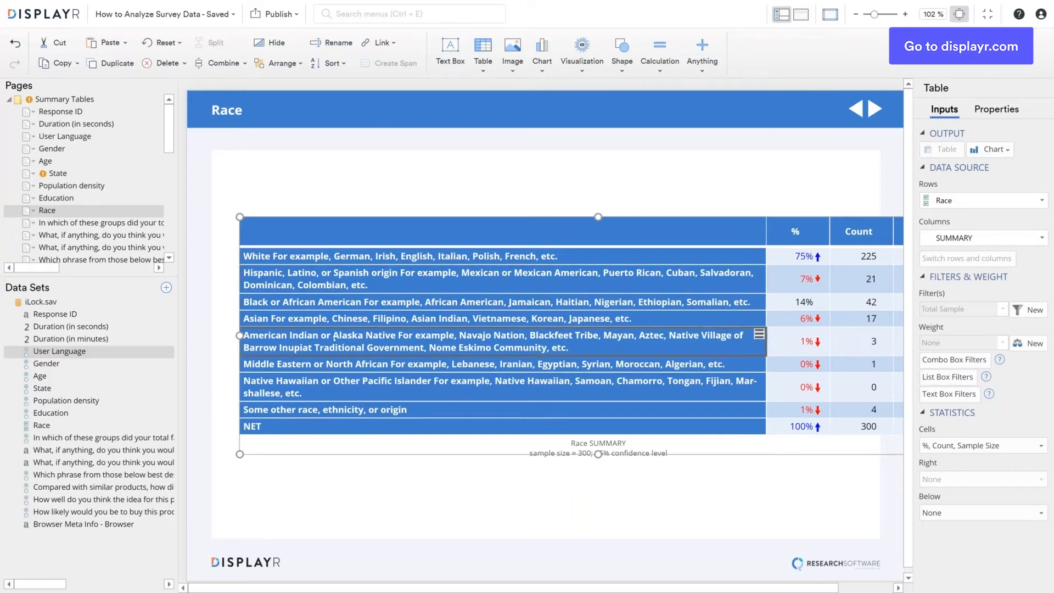
In the Race table, combine the four categories from "American Indian or Alaska Native" through "Some other race, ethnicity, or origin".
click(335, 339)
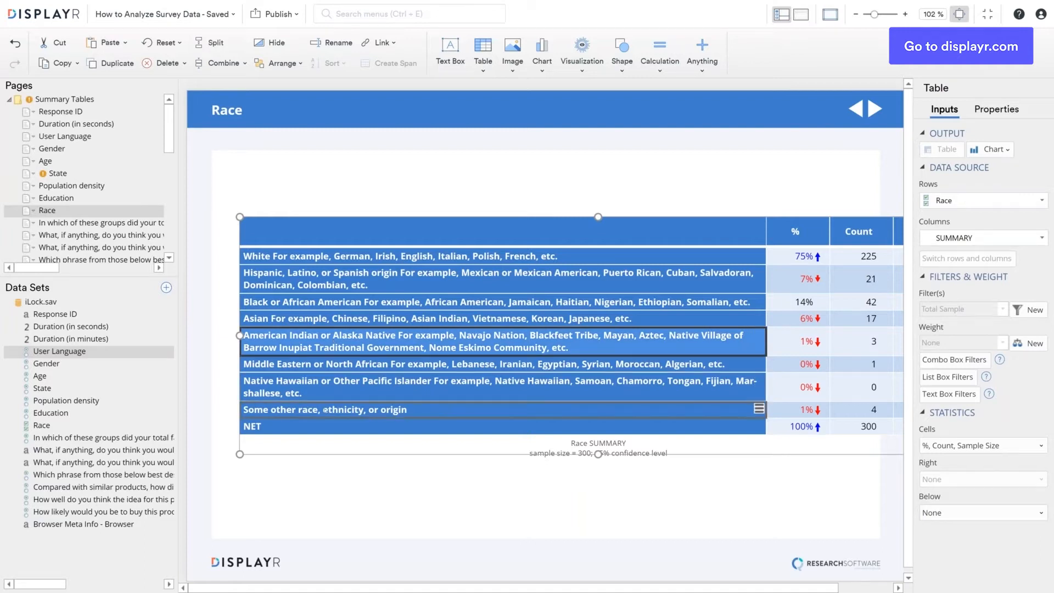
shift+click(326, 410)
right_click(325, 410)
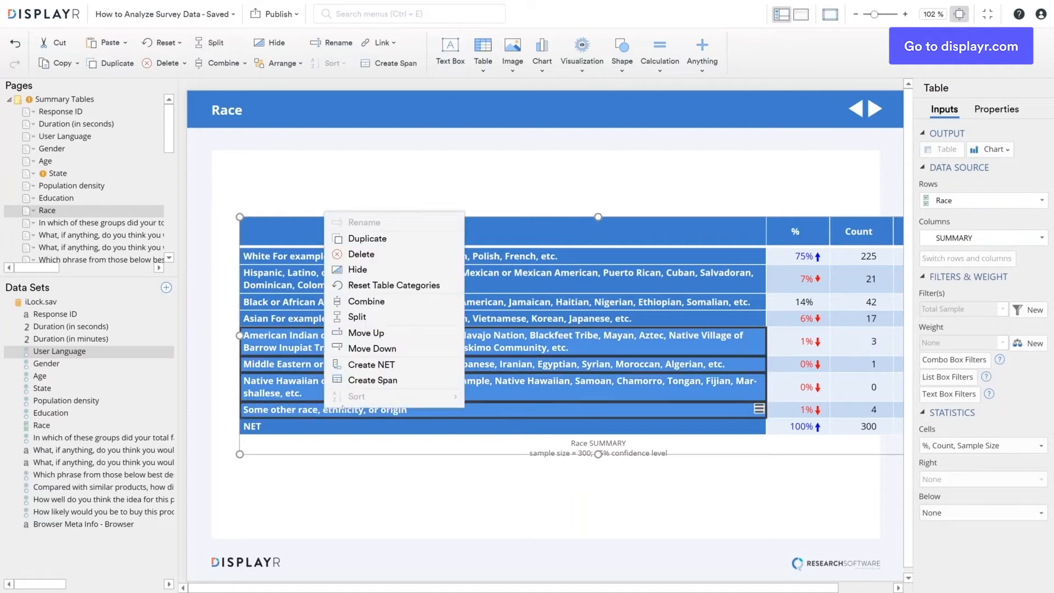
click(382, 301)
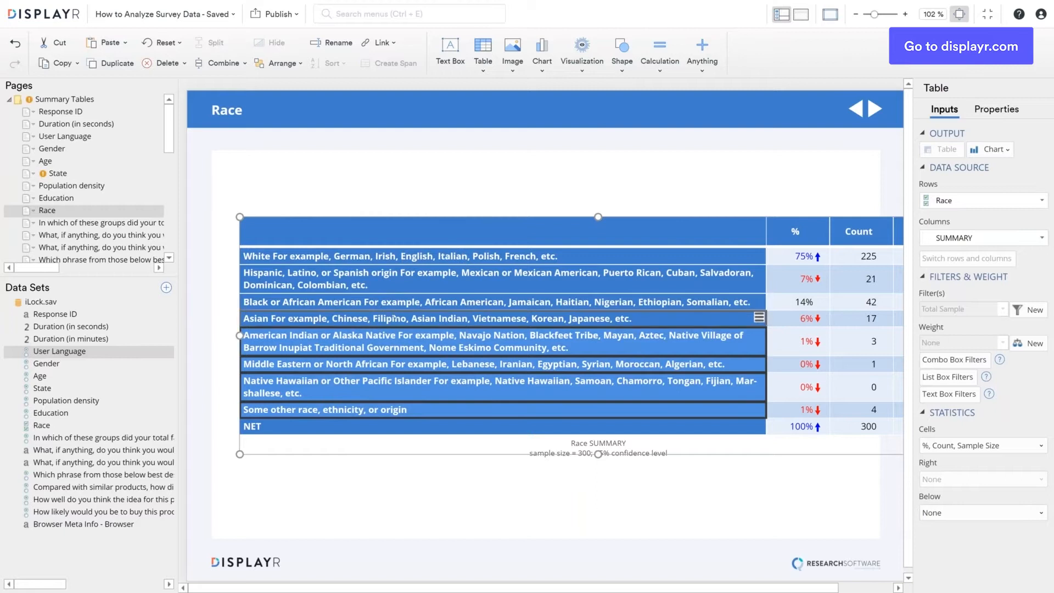
Rename the combined Race category as "Other".
right_click(324, 363)
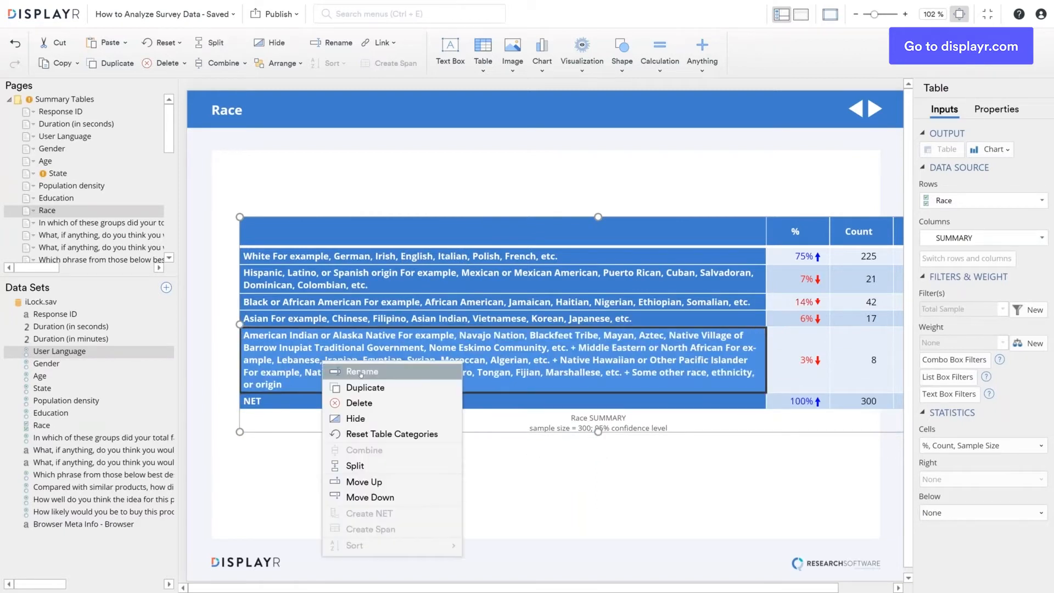
click(361, 372)
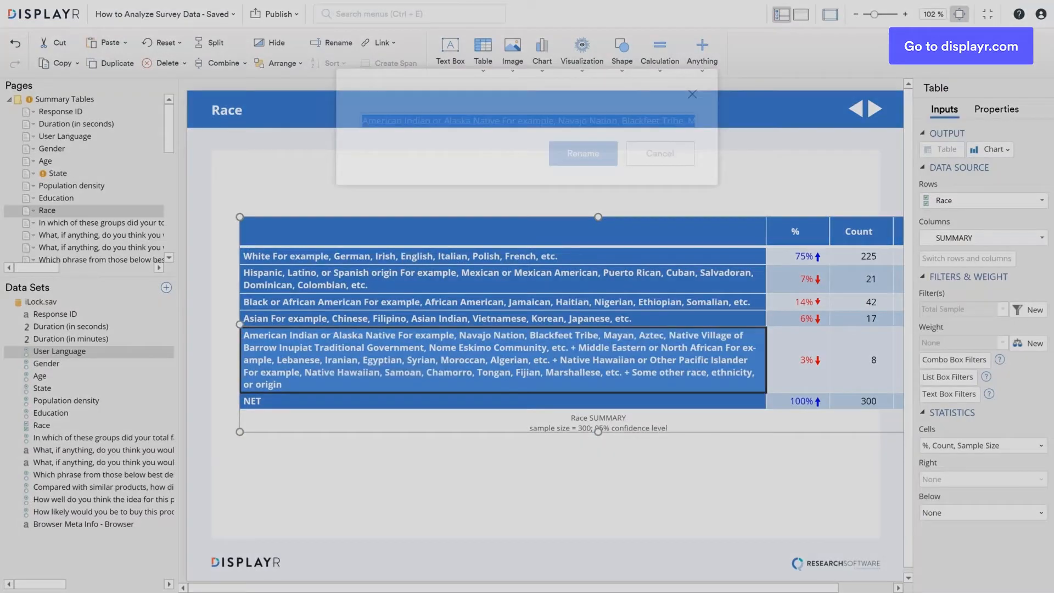
text(Other)
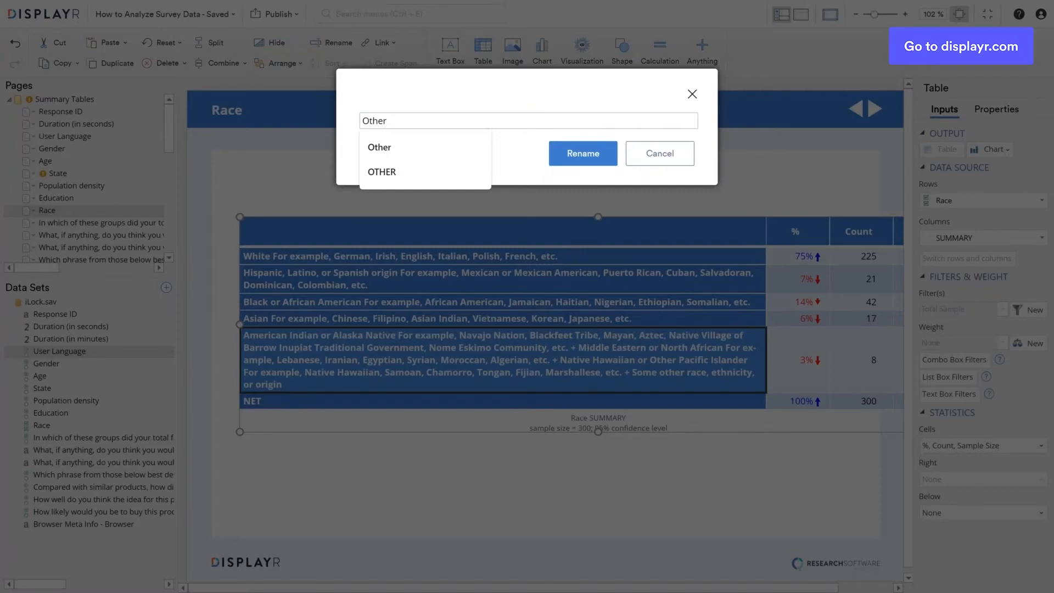
click(570, 153)
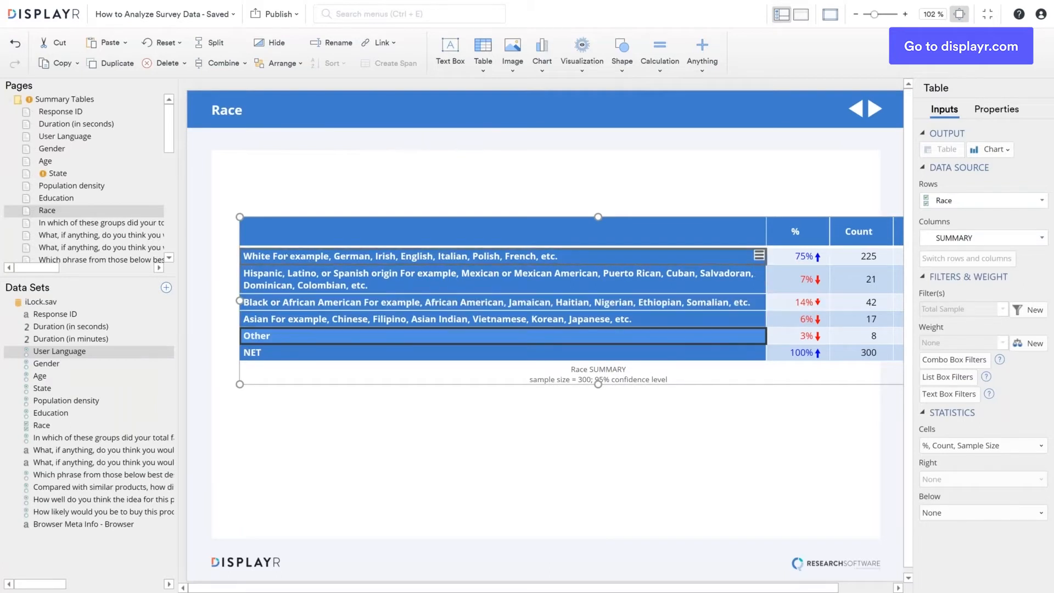
Shorten the first Race category's label to "White" by removing its example nationalities.
right_click(301, 256)
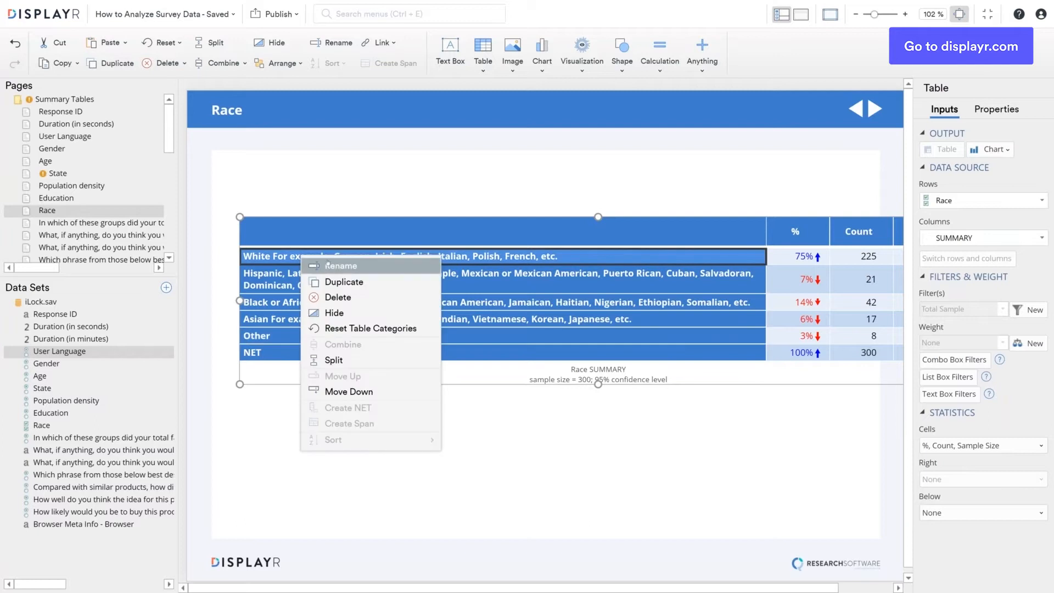
click(328, 265)
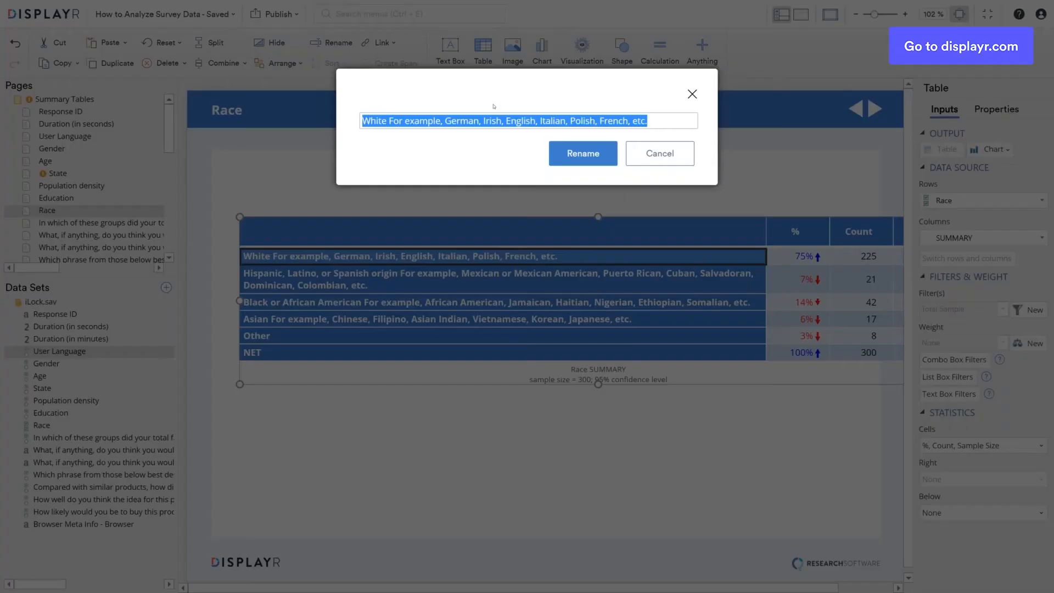
click(386, 121)
drag(387, 121, 687, 122)
key(BackSpace)
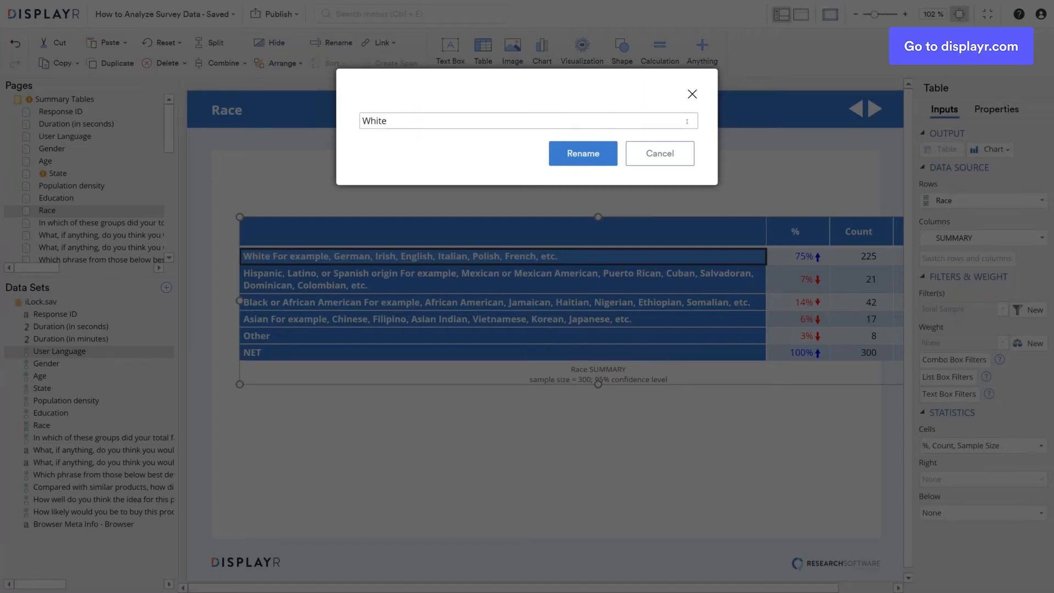
key(Return)
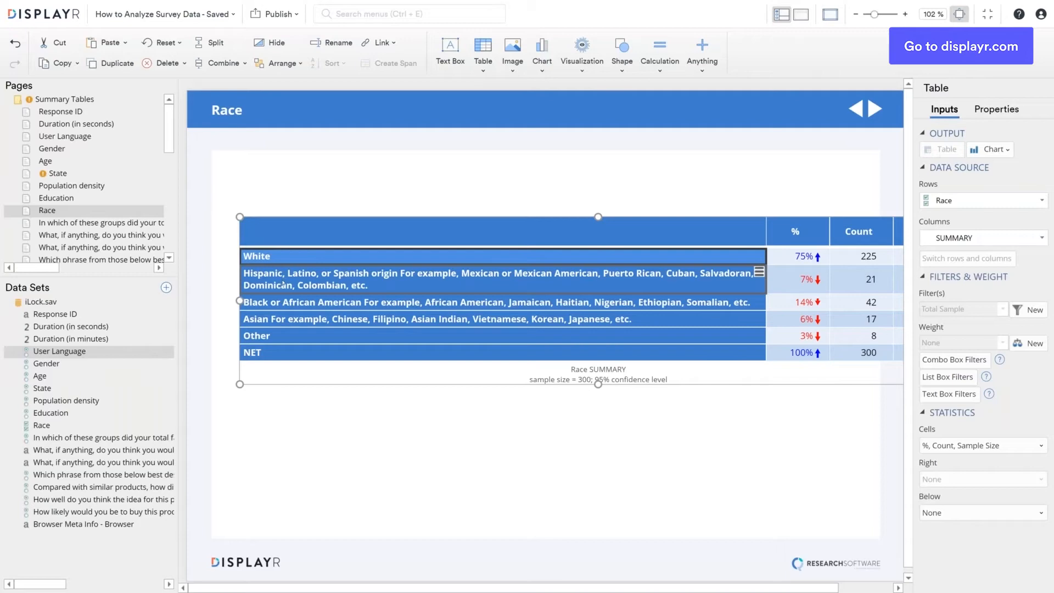
Rename the "Hispanic, Latino, or Spanish origin" category in the Race table as "Hispanic/Latino".
double_click(302, 273)
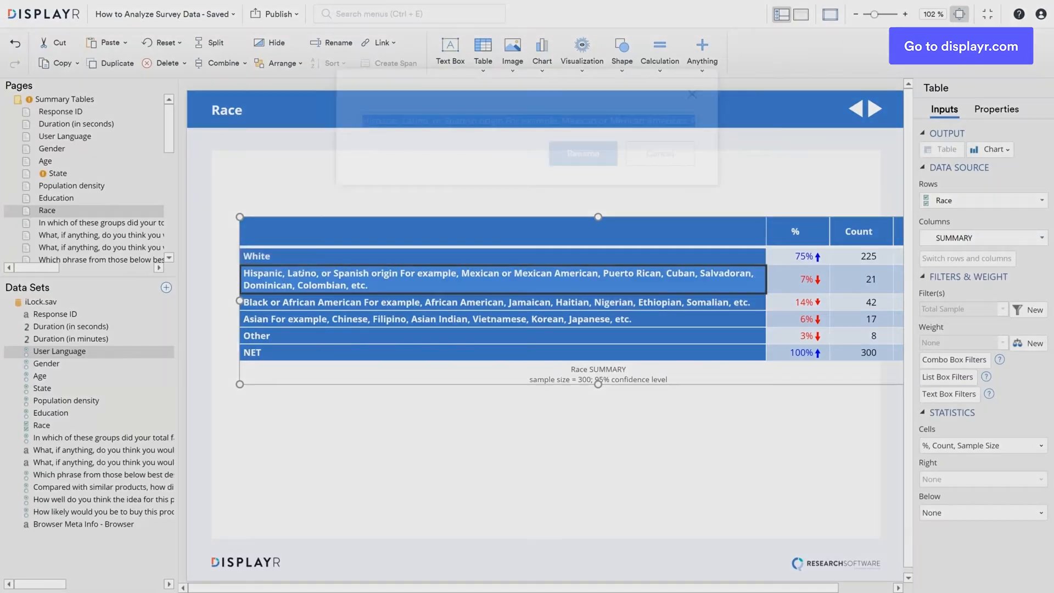
text(Hispanic)
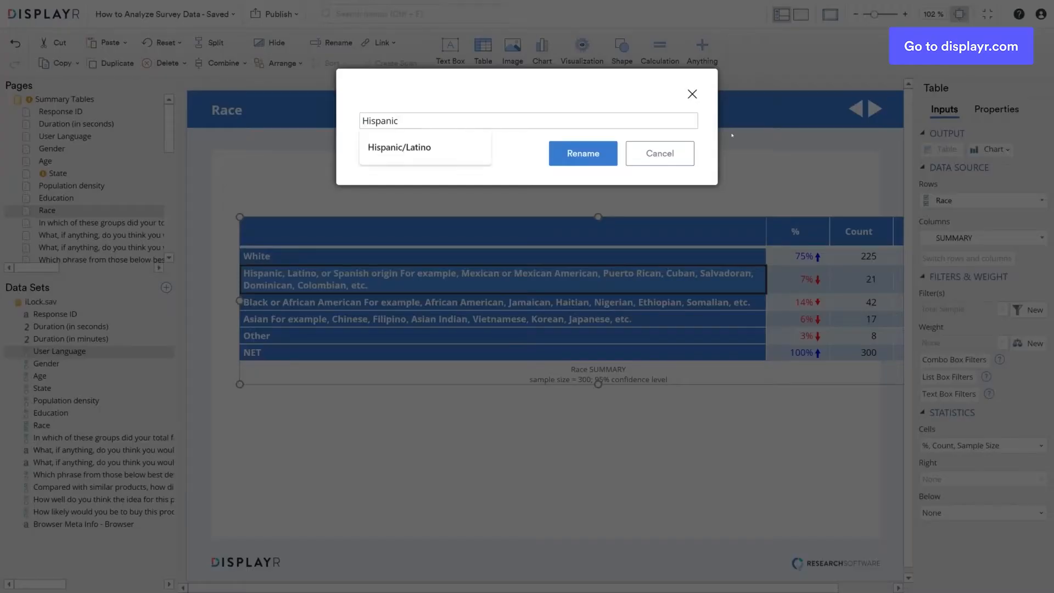
click(399, 147)
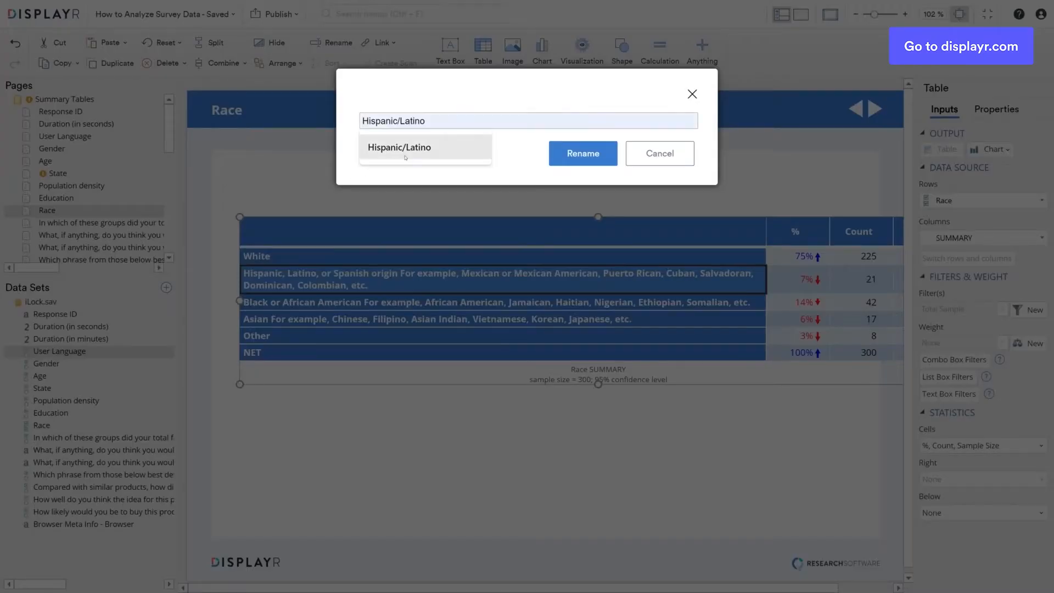
click(584, 152)
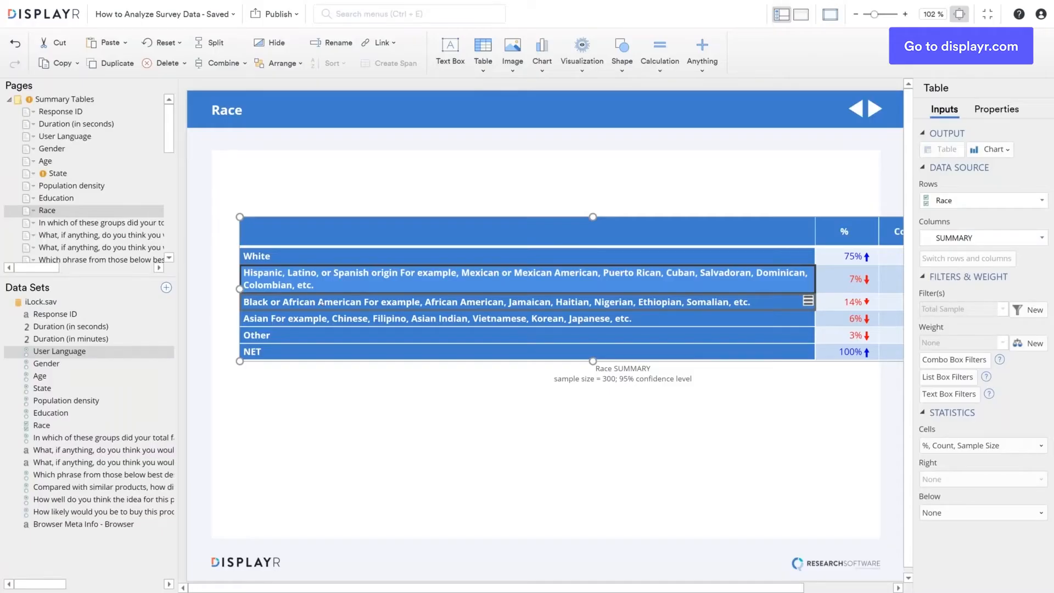
Rename the Race category listing Chinese, Filipino and other Asian examples as "Asian".
double_click(321, 302)
text(Asian)
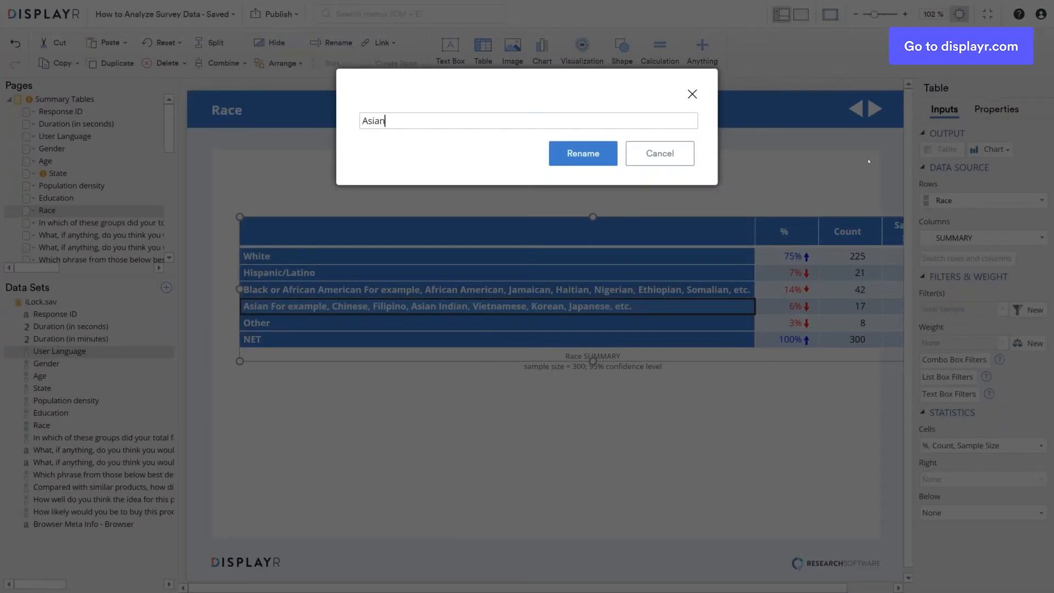
key(Return)
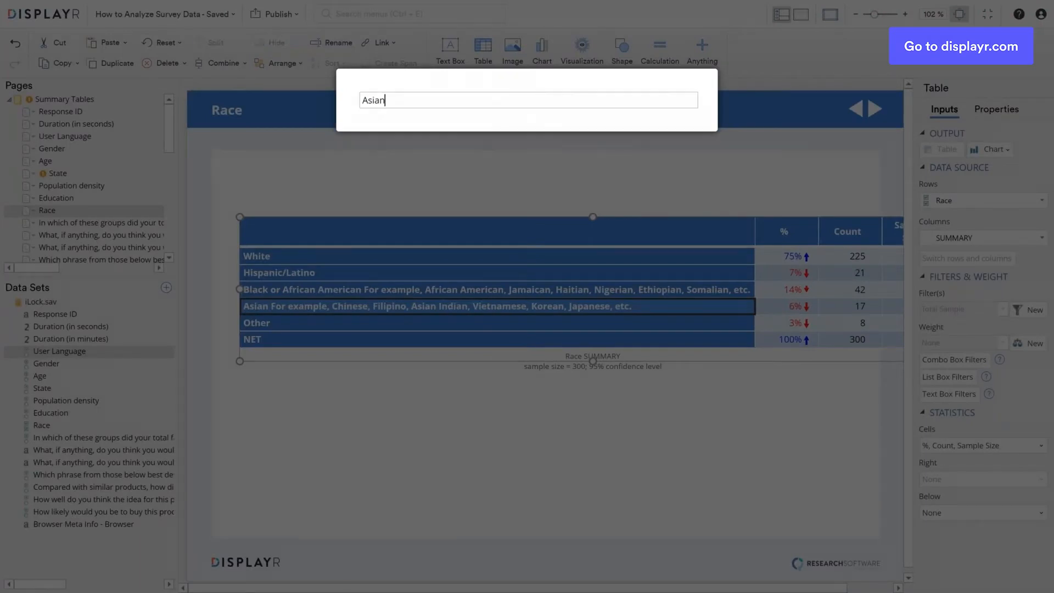
Rename the "Black or African American" category in the Race table as "Black".
right_click(259, 293)
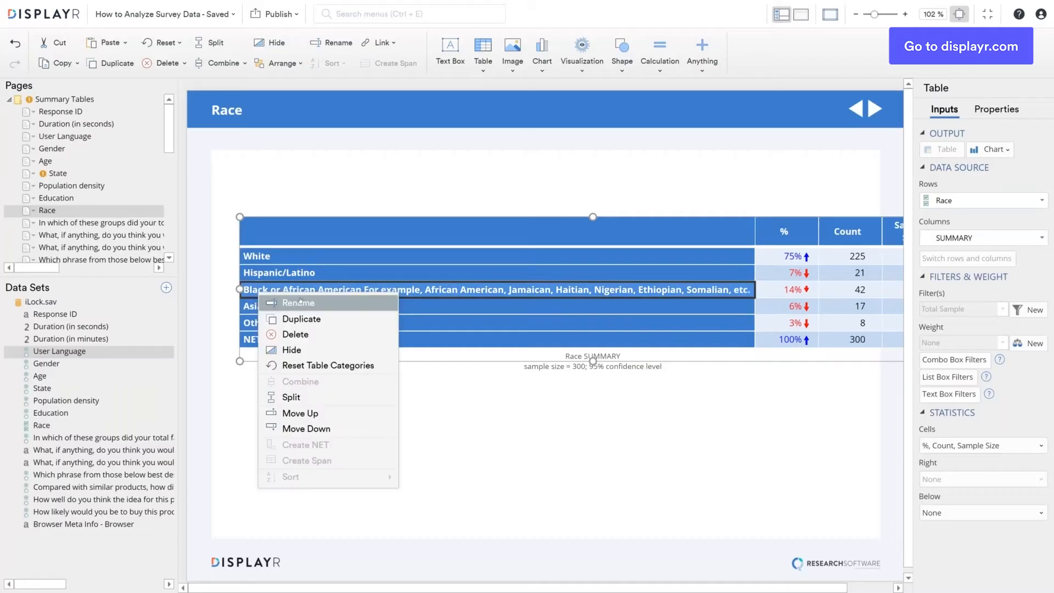
click(300, 303)
text(Black)
key(Return)
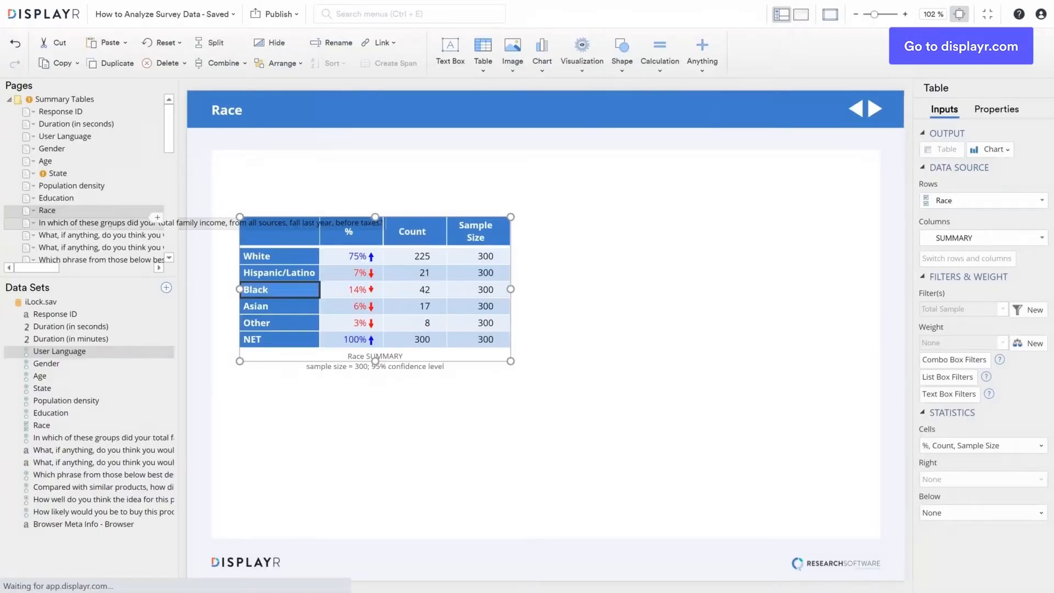
Open the total family income summary page and rename its variable set in the iLock.sav data as "Income".
click(110, 224)
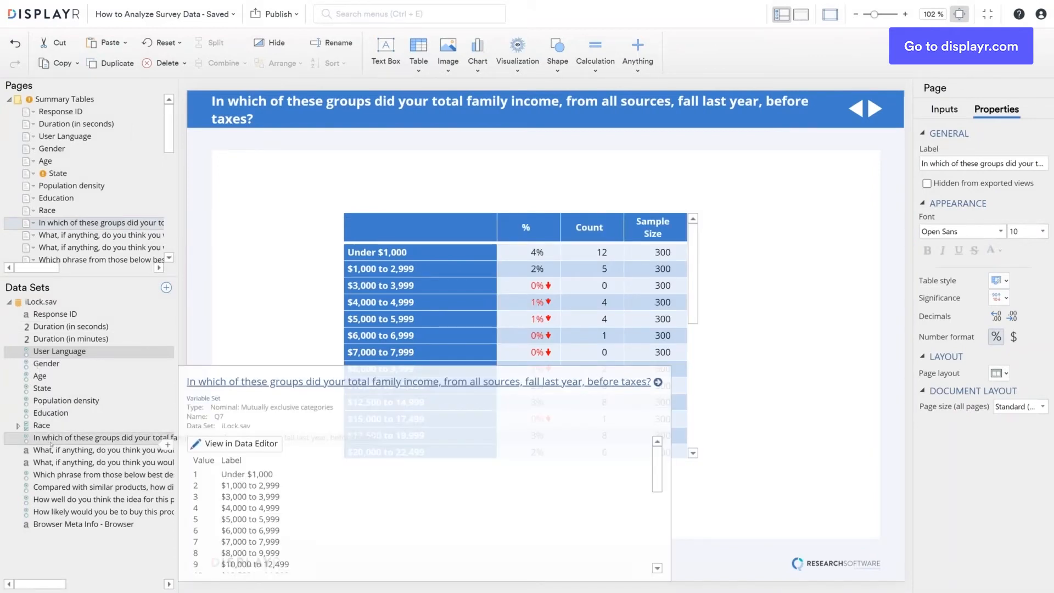
click(51, 444)
click(51, 443)
text(Income)
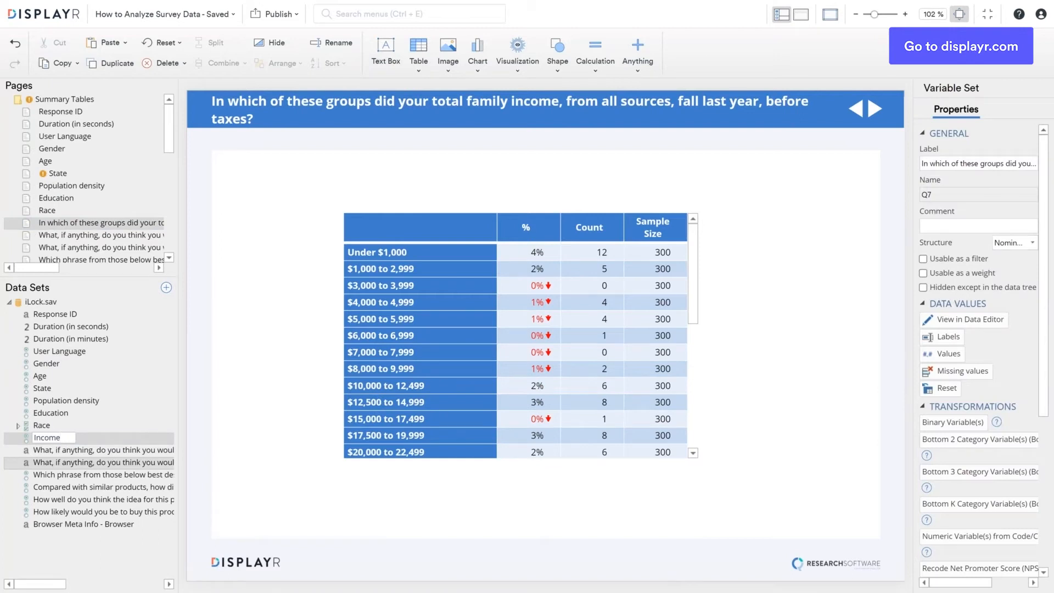
key(Return)
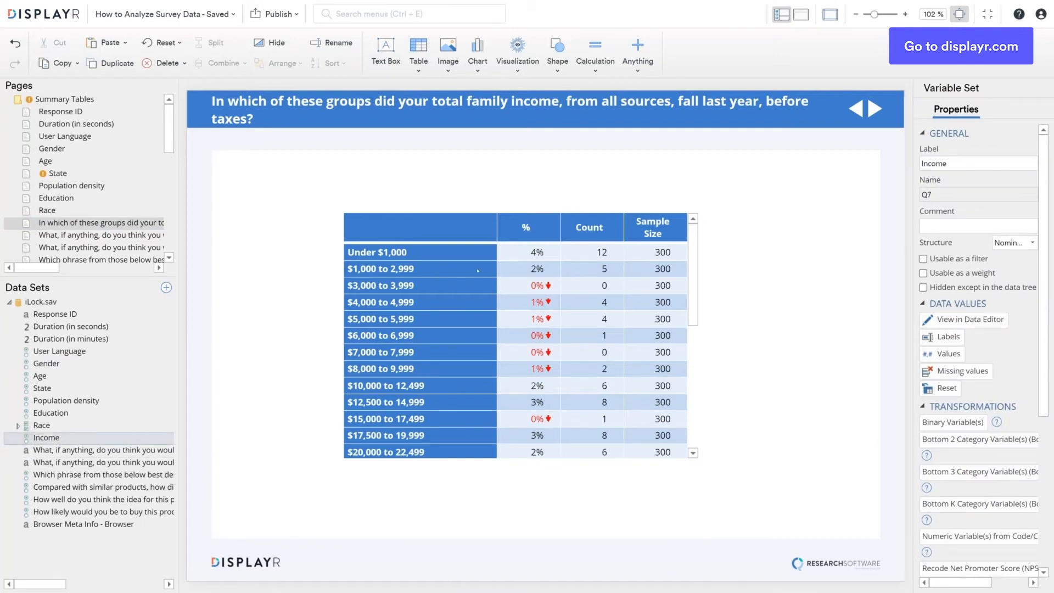
Review the income brackets in the summary table and add the Average statistic below it.
scroll(429, 287, down, 9)
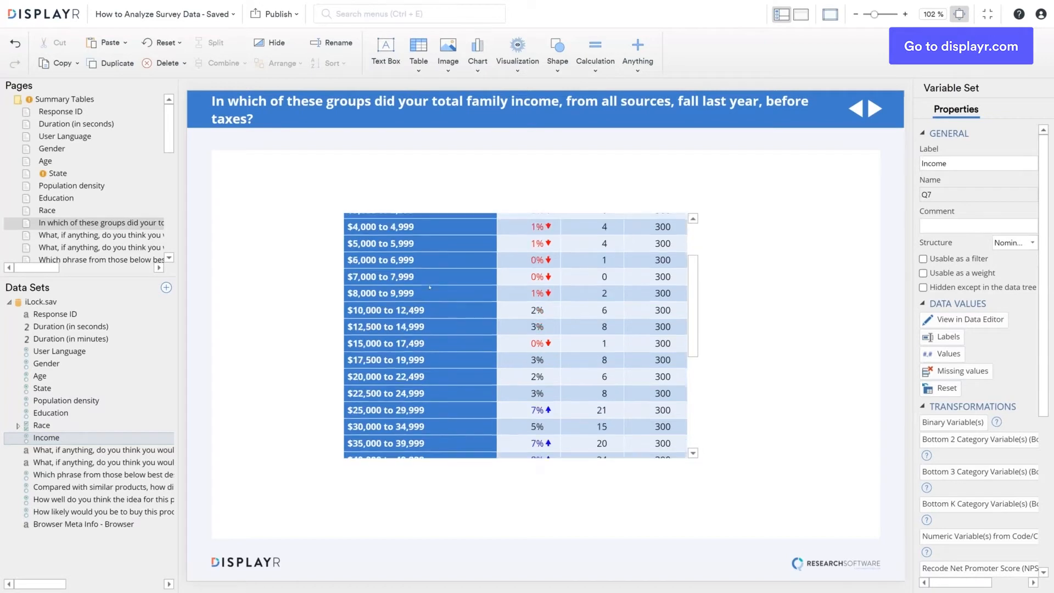
scroll(430, 287, down, 3)
scroll(431, 258, up, 10)
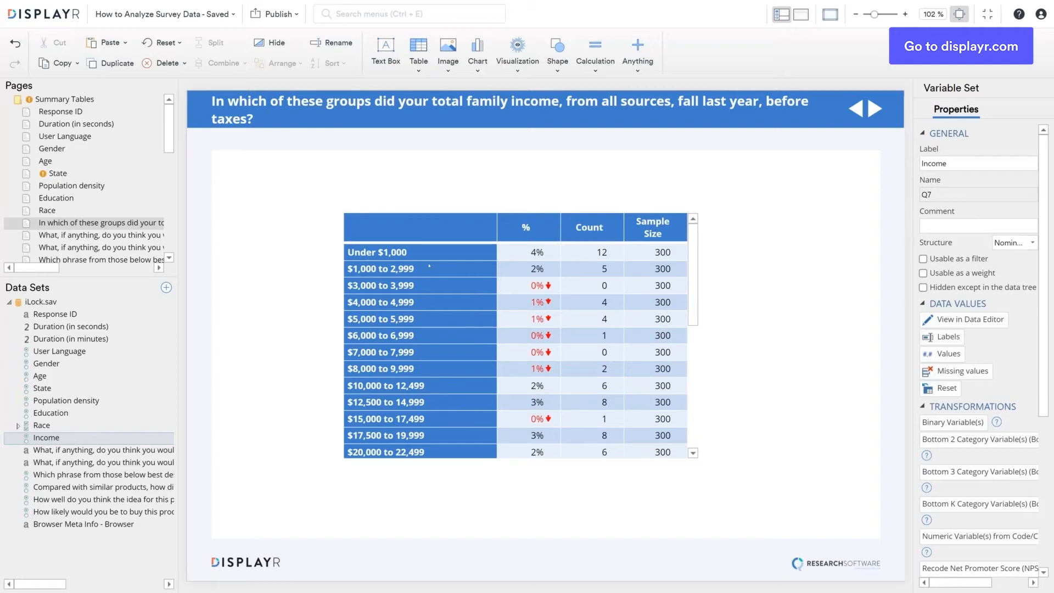
scroll(439, 245, down, 10)
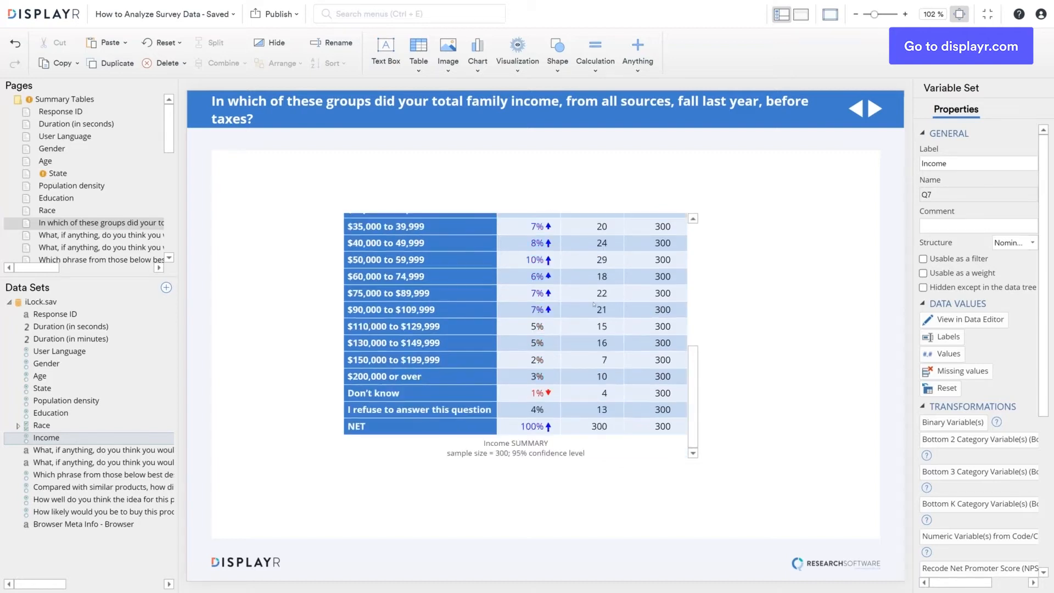
click(594, 305)
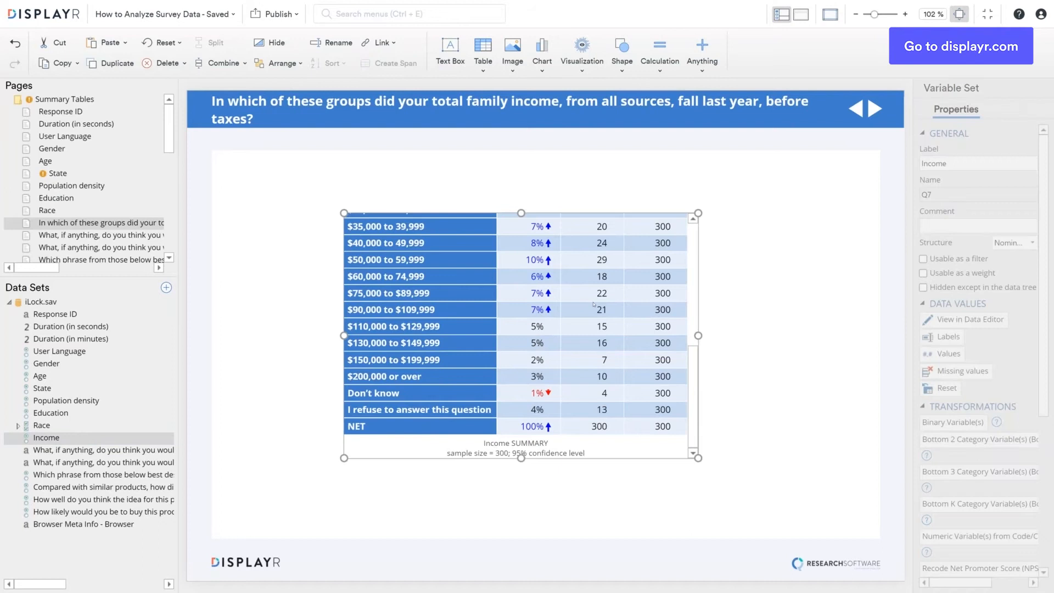
click(939, 480)
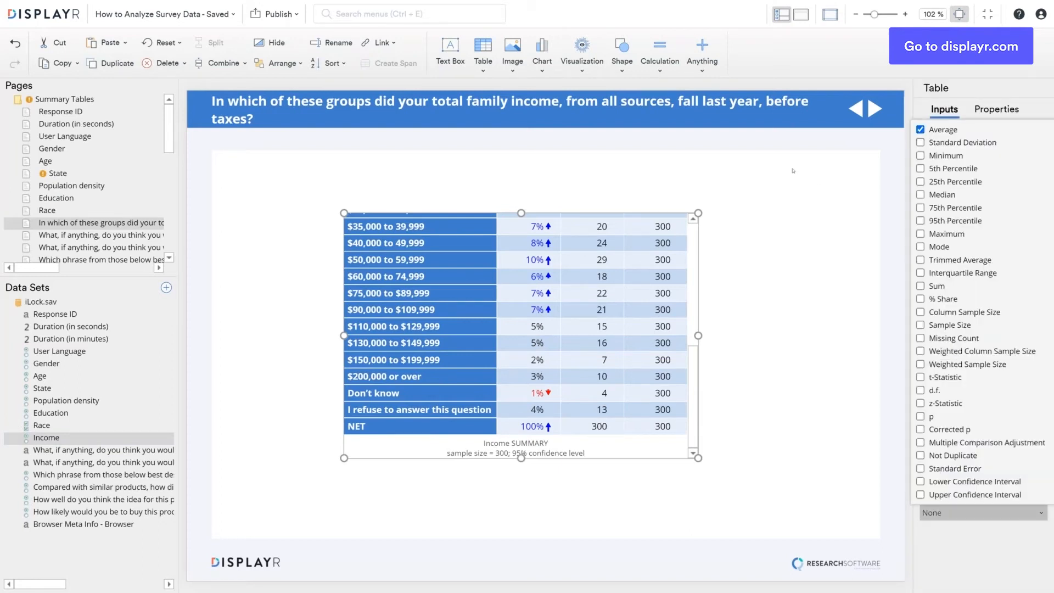
click(636, 353)
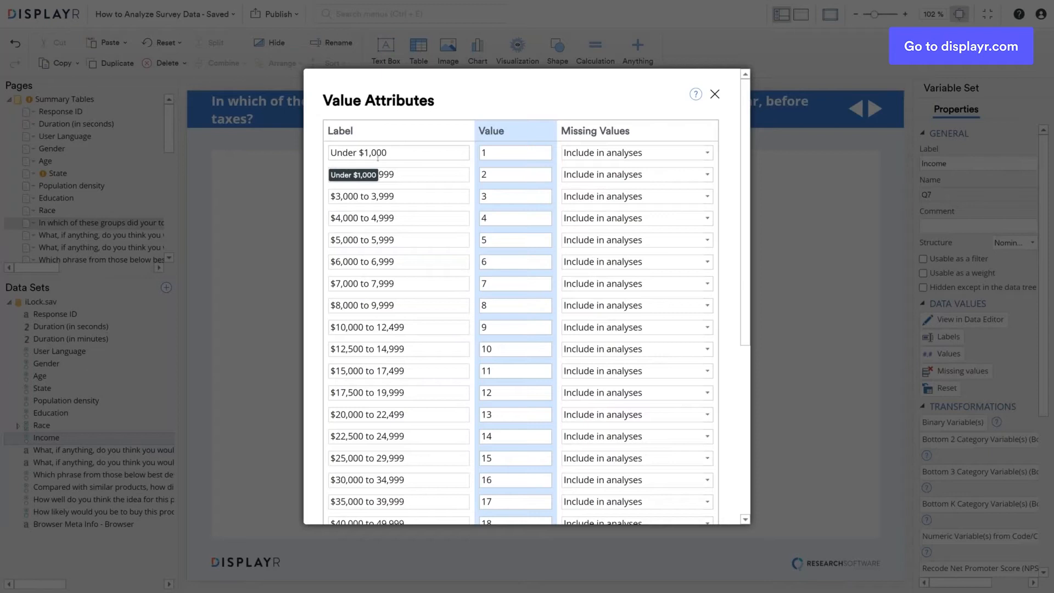
double_click(532, 150)
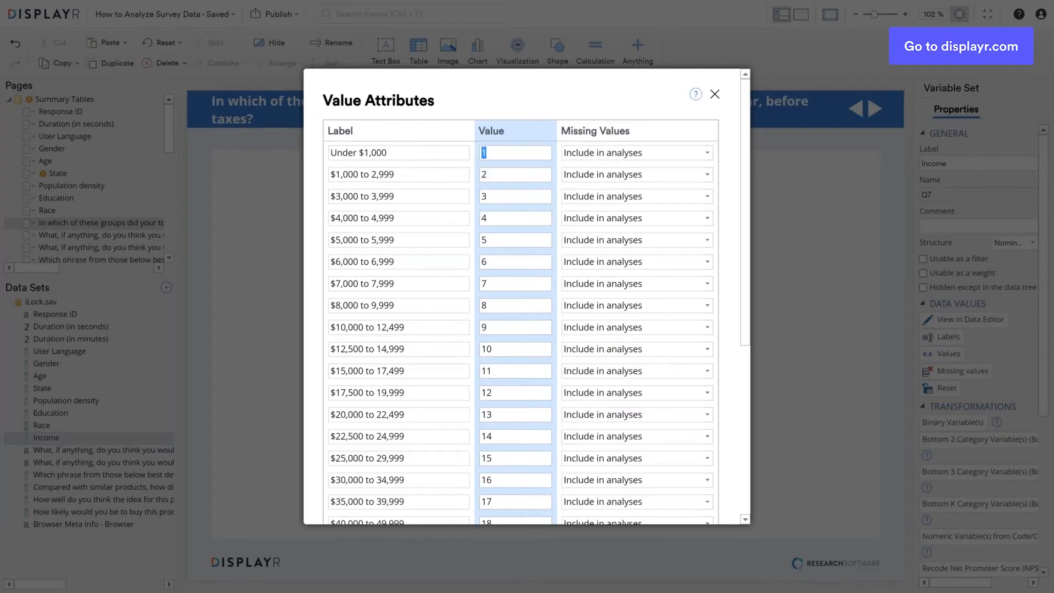
double_click(504, 173)
double_click(506, 152)
text(500)
double_click(505, 178)
text(2000)
key(Tab)
scroll(685, 495, down, 5)
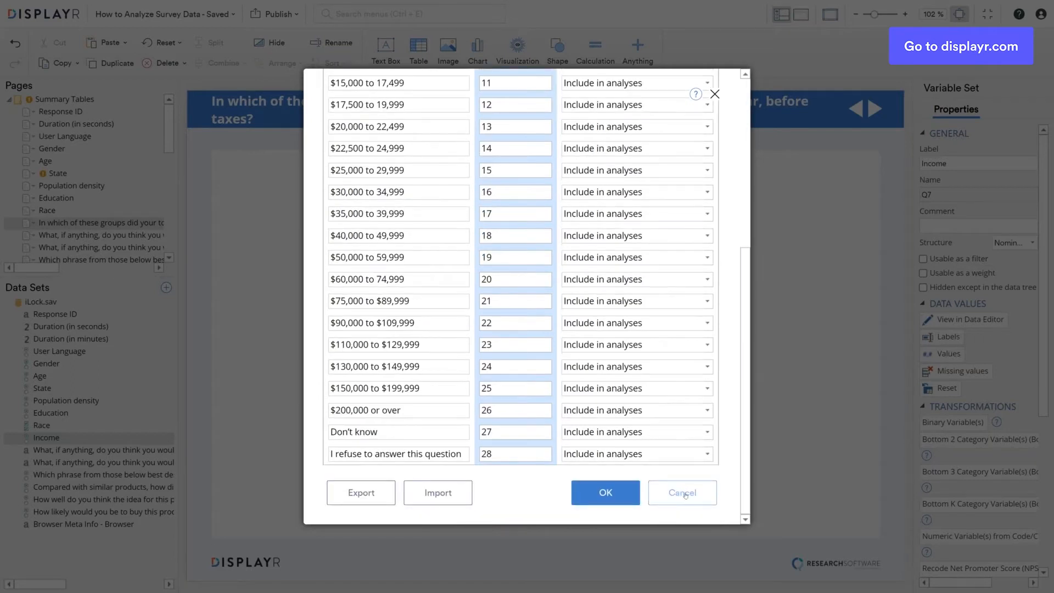
scroll(685, 495, up, 1)
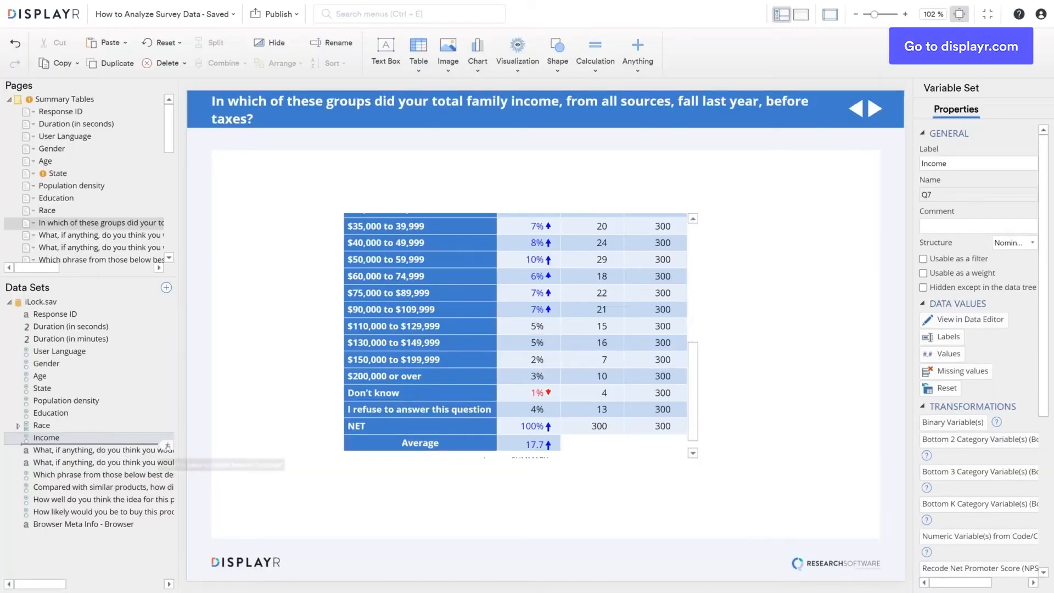
Create a ready-made numeric variable from the Income variable set's code/category midpoints.
click(167, 444)
mouse_move(242, 562)
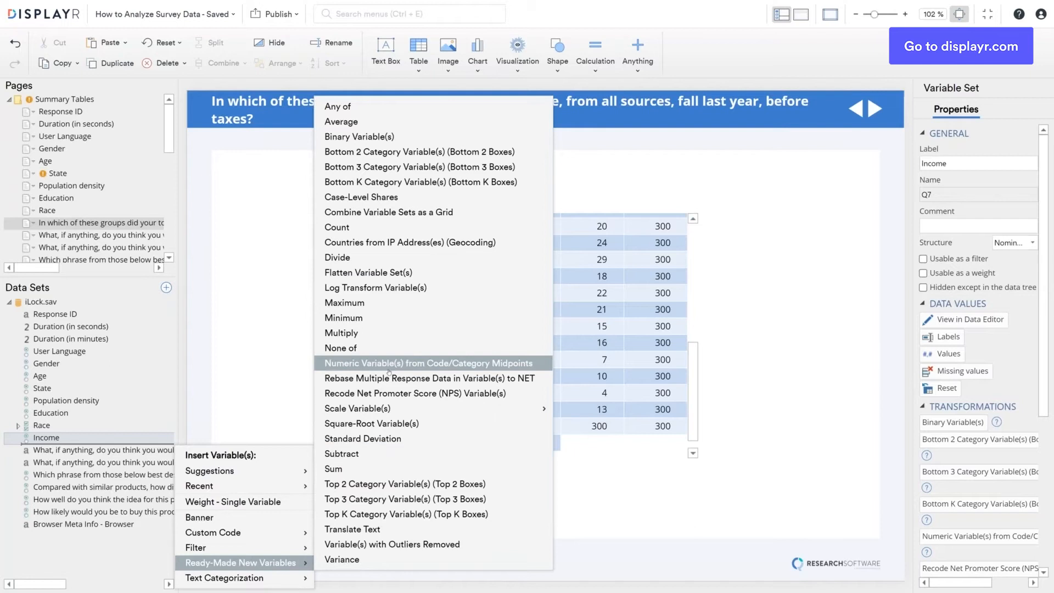
click(465, 364)
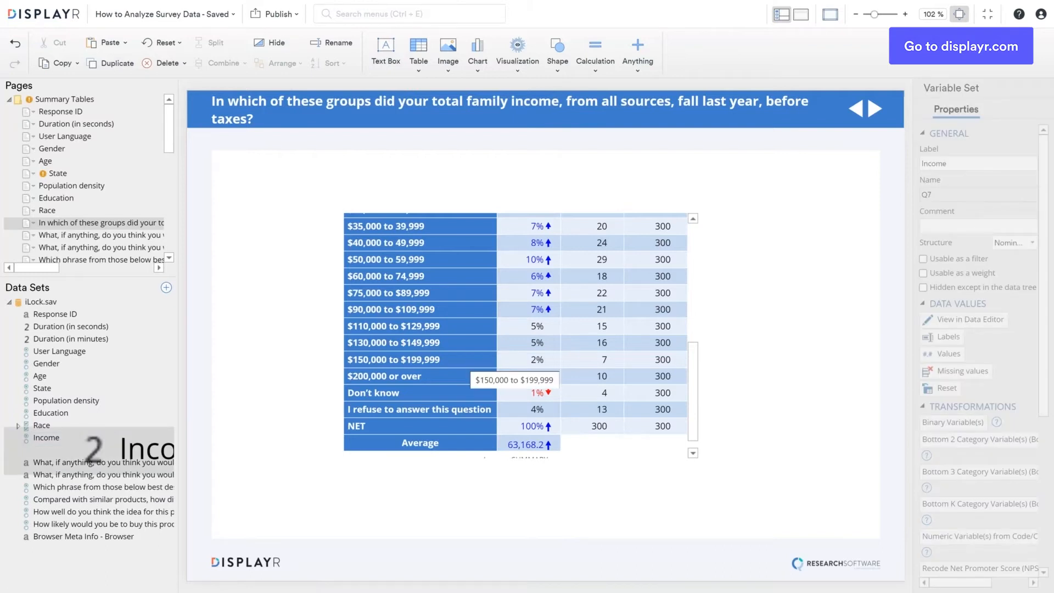
Replace the income table's rows with the "Income - RECODED WITH MIDPOINTS" variable and format the average as dollars.
drag(466, 284, 470, 242)
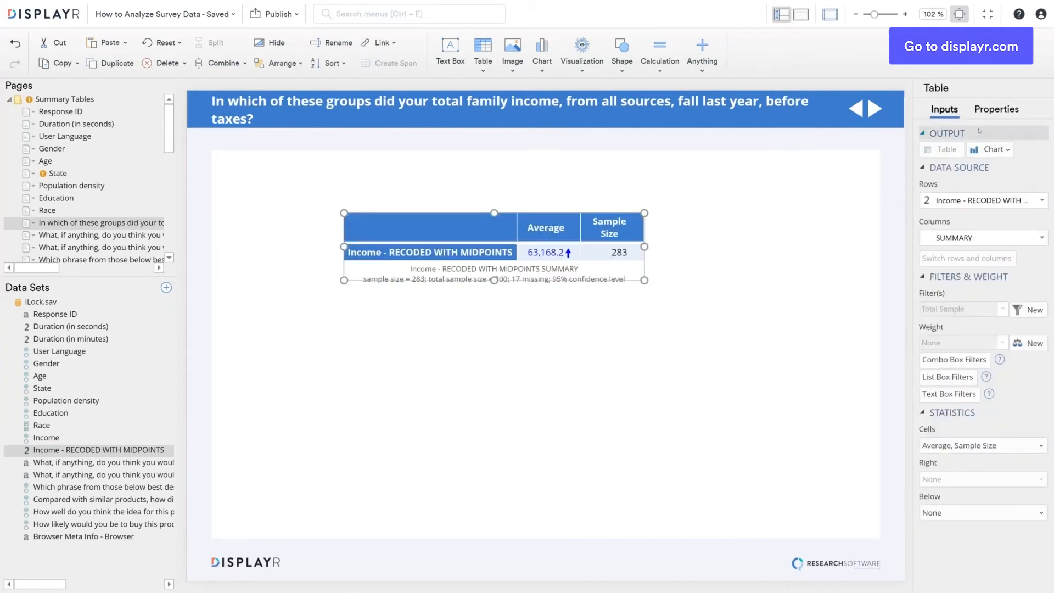
click(996, 108)
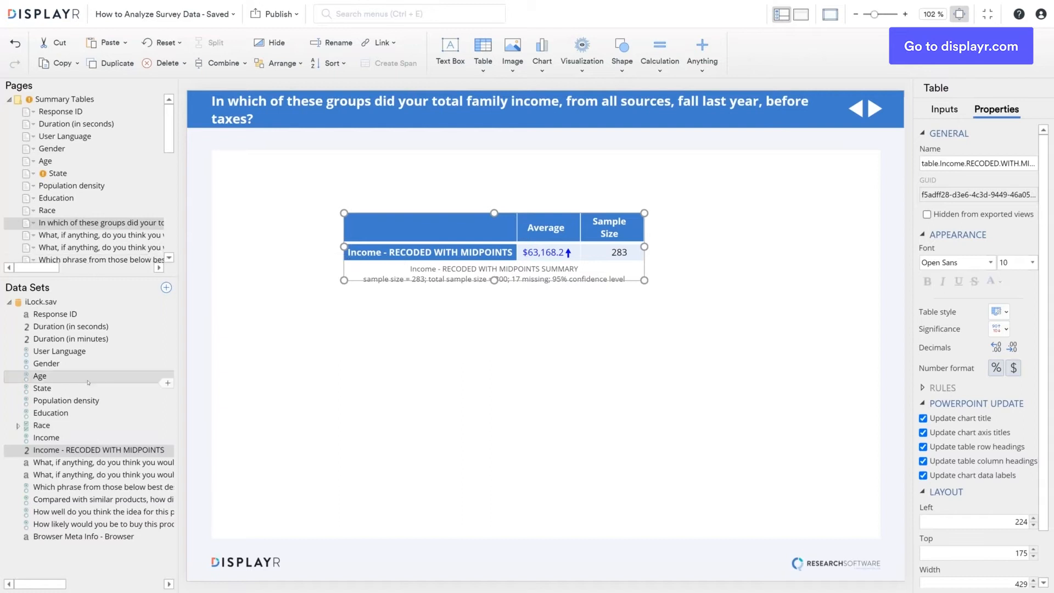
Open the page for the open-ended question on what people like about the product and rename its variable set as "Likes".
click(105, 238)
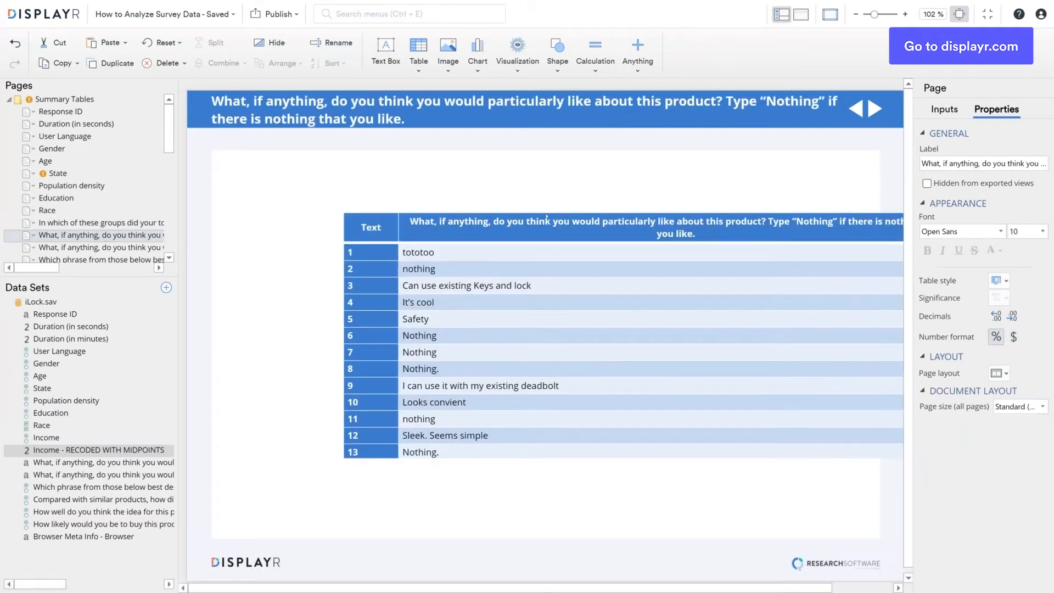
click(547, 217)
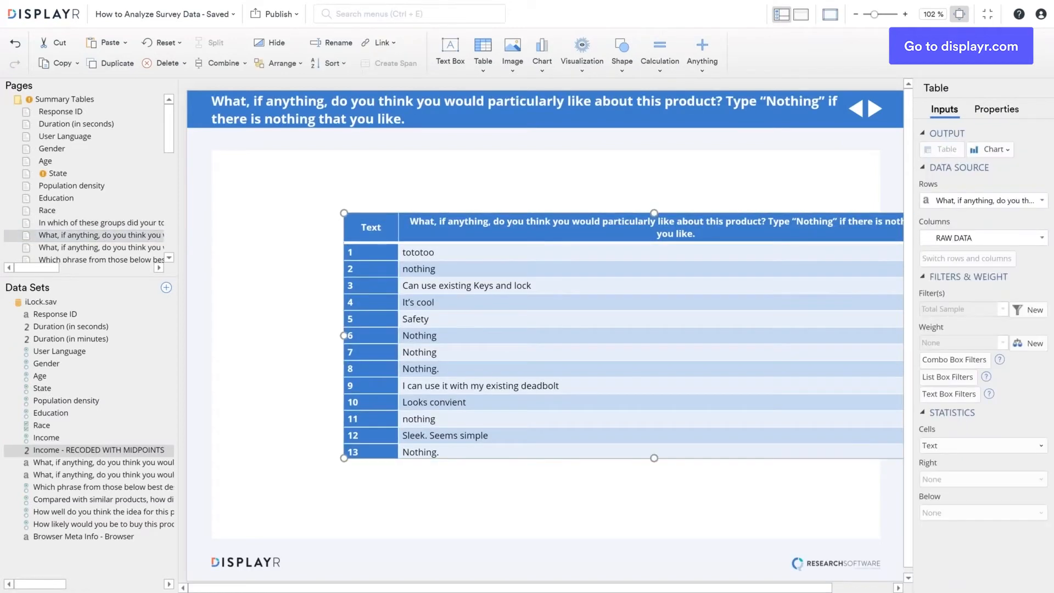
double_click(63, 465)
text(Likes)
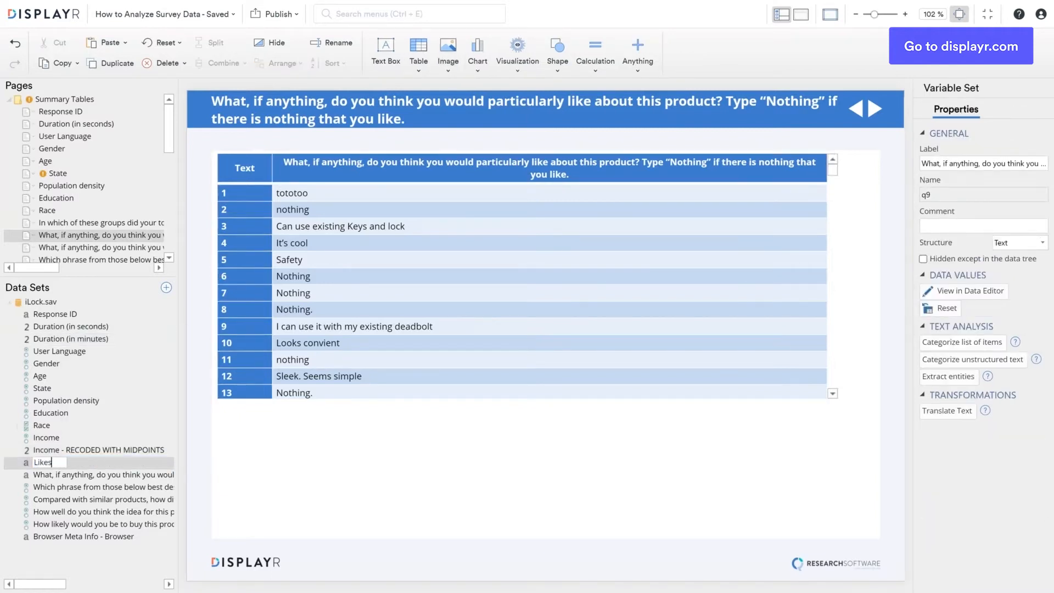
Retitle the page "Likes" and extend the raw text table to fill the page's height.
text(Likes)
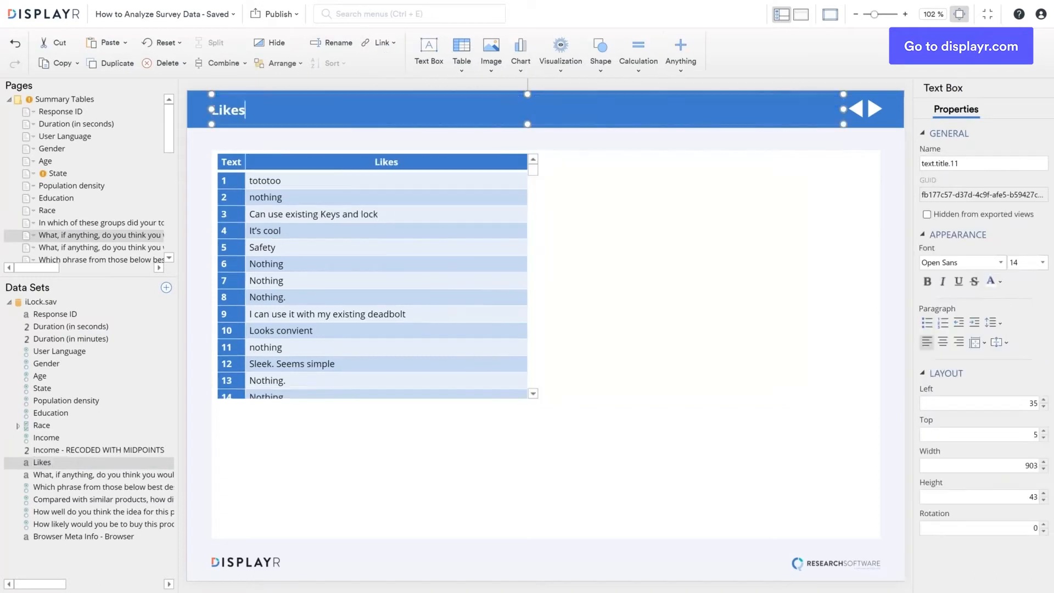
click(578, 392)
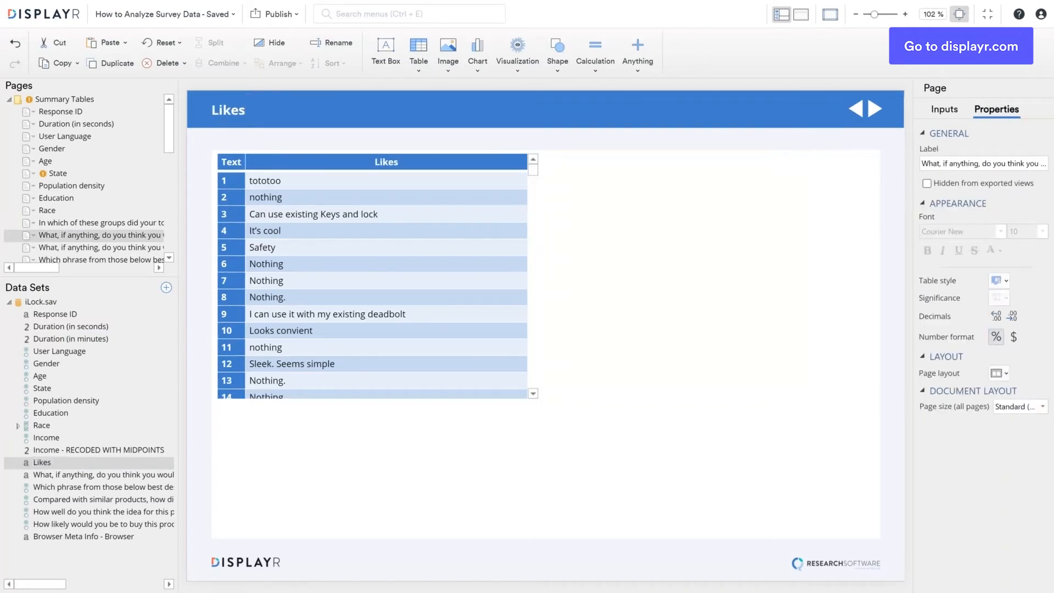
click(537, 397)
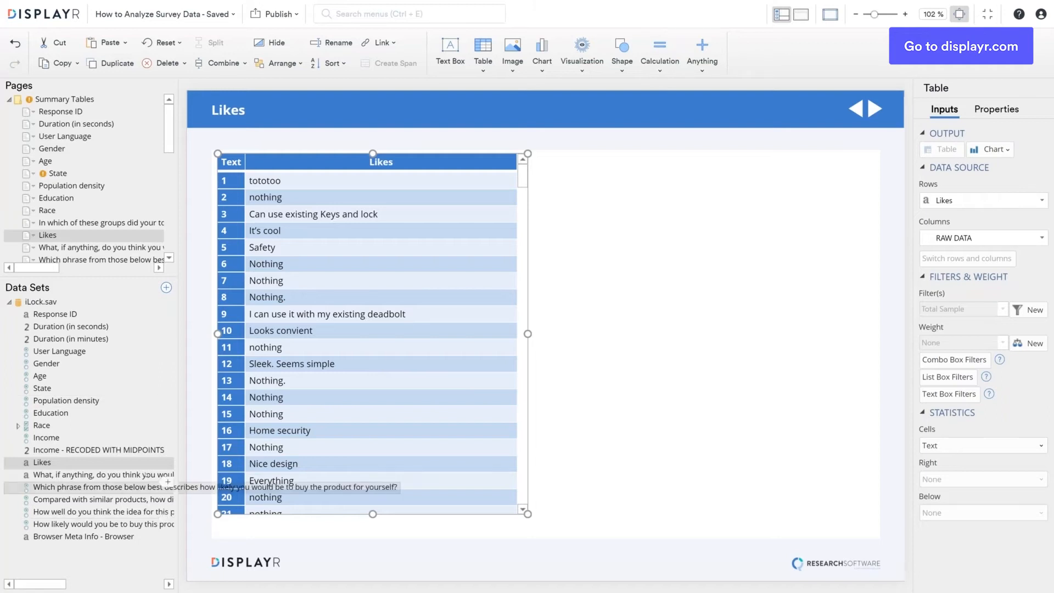
Start a new manual text categorization with multiple overlapping categories for the Likes variable set.
click(145, 462)
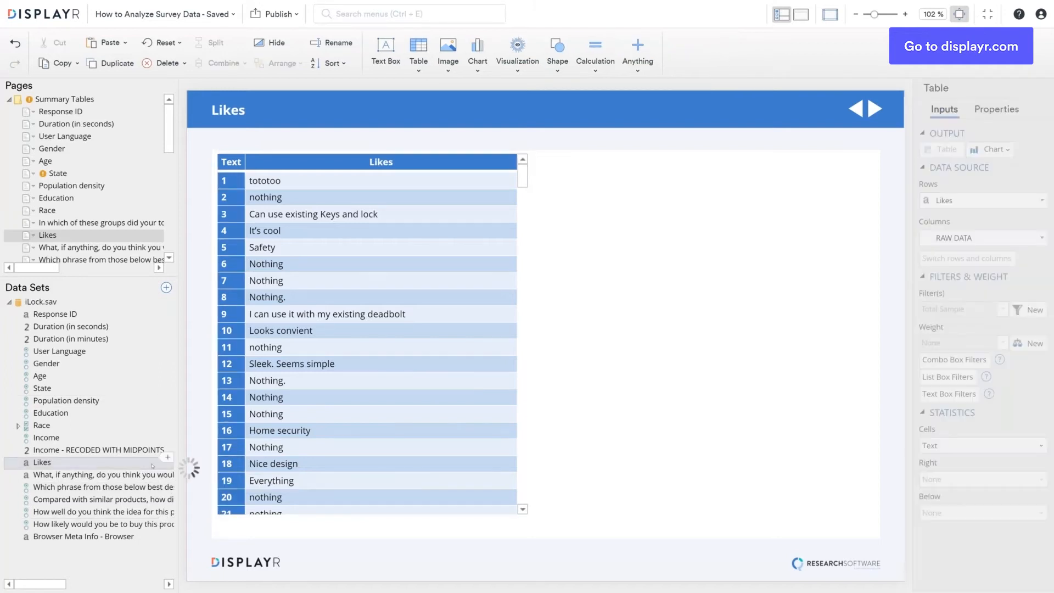
click(168, 457)
mouse_move(242, 459)
mouse_move(343, 462)
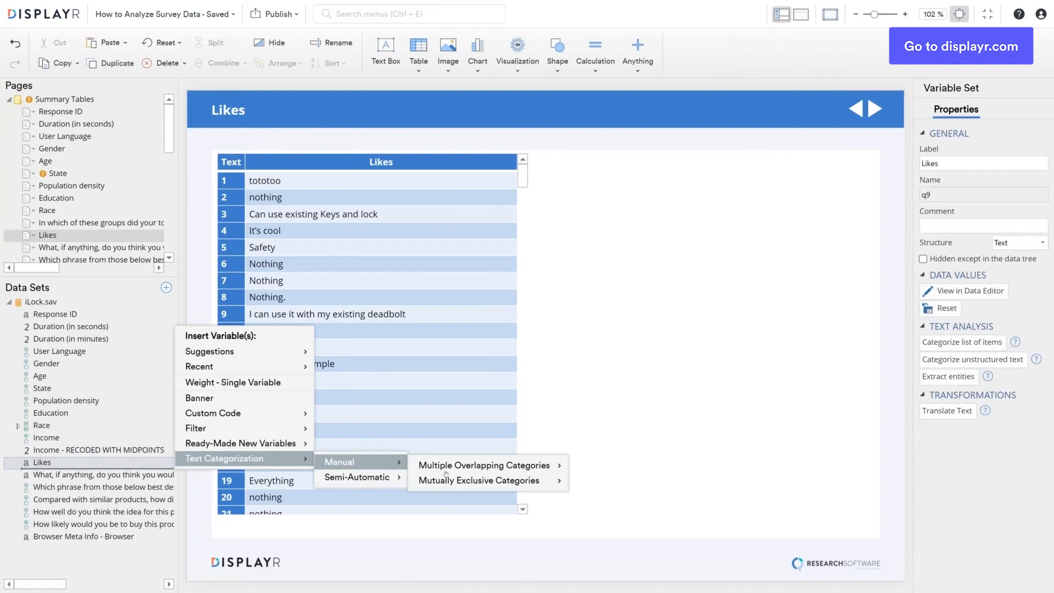
mouse_move(476, 467)
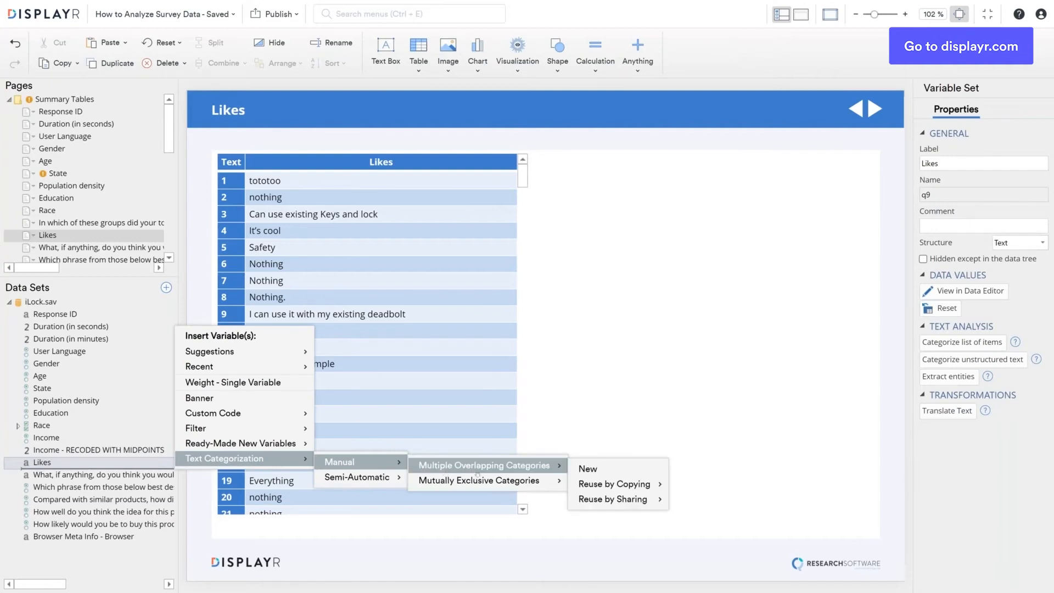
click(587, 470)
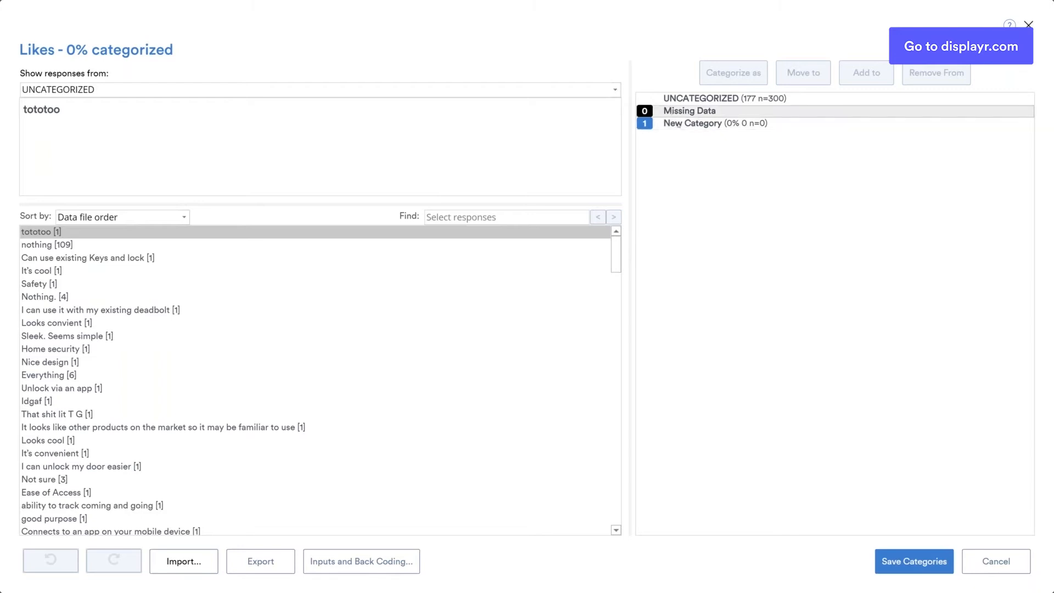
Rename the default new category as "Poor quality data" and categorize the response "tototoo" under it.
right_click(679, 124)
click(691, 135)
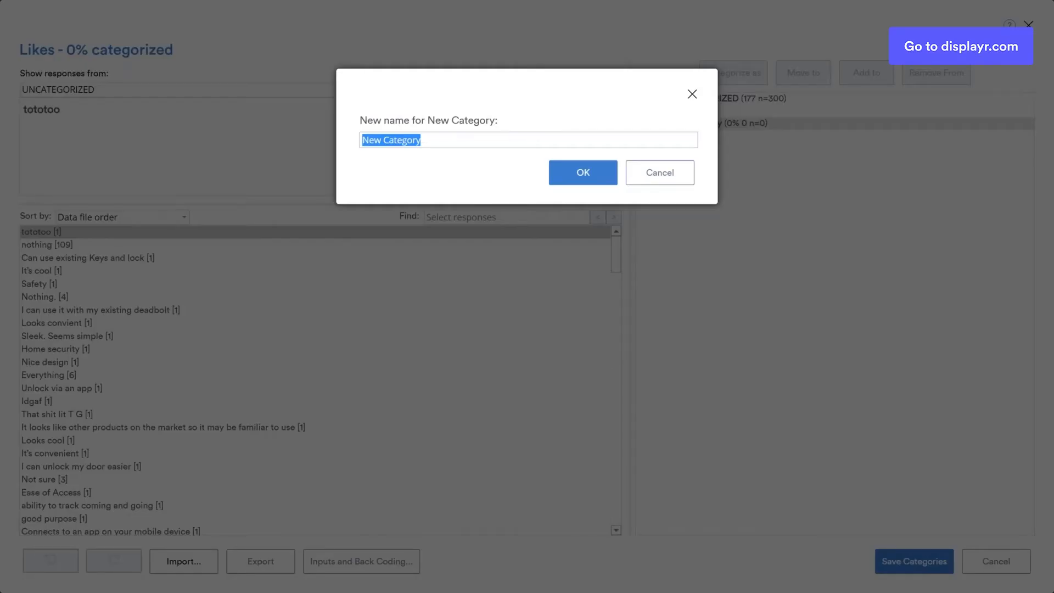
text(Poor Q)
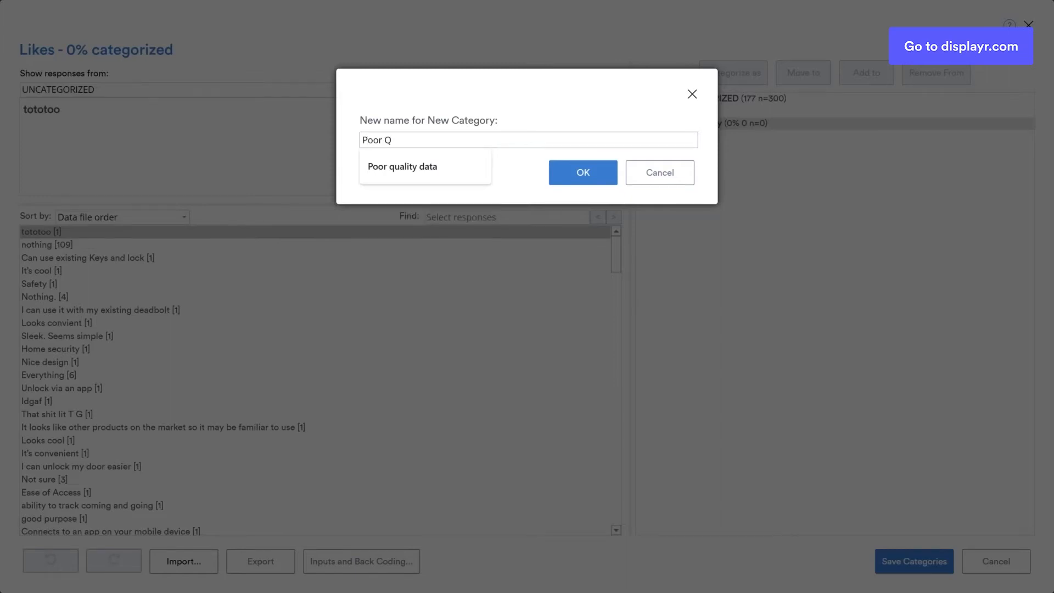
click(395, 168)
key(Return)
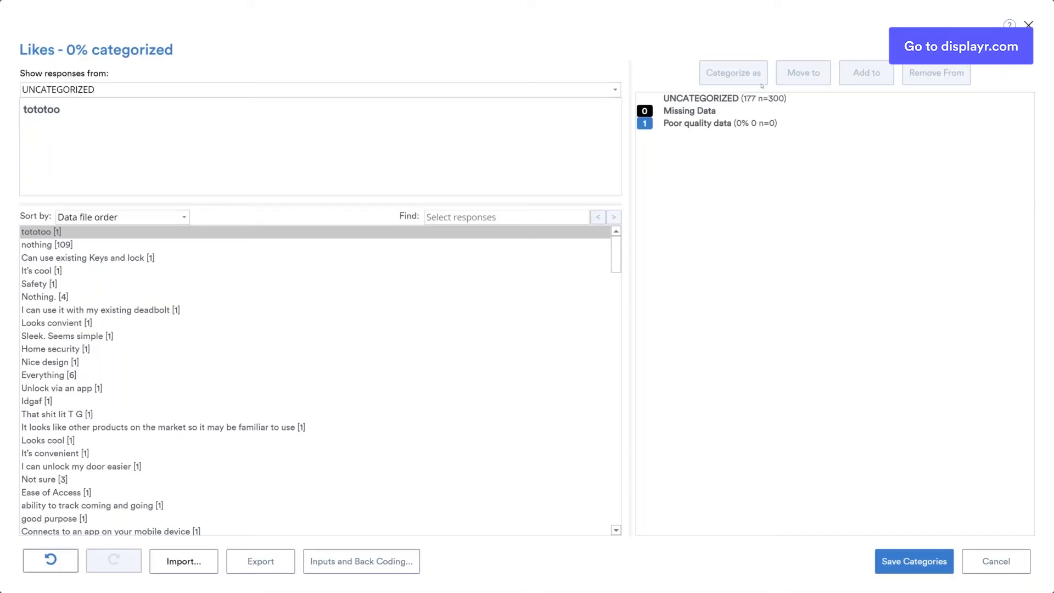
click(714, 123)
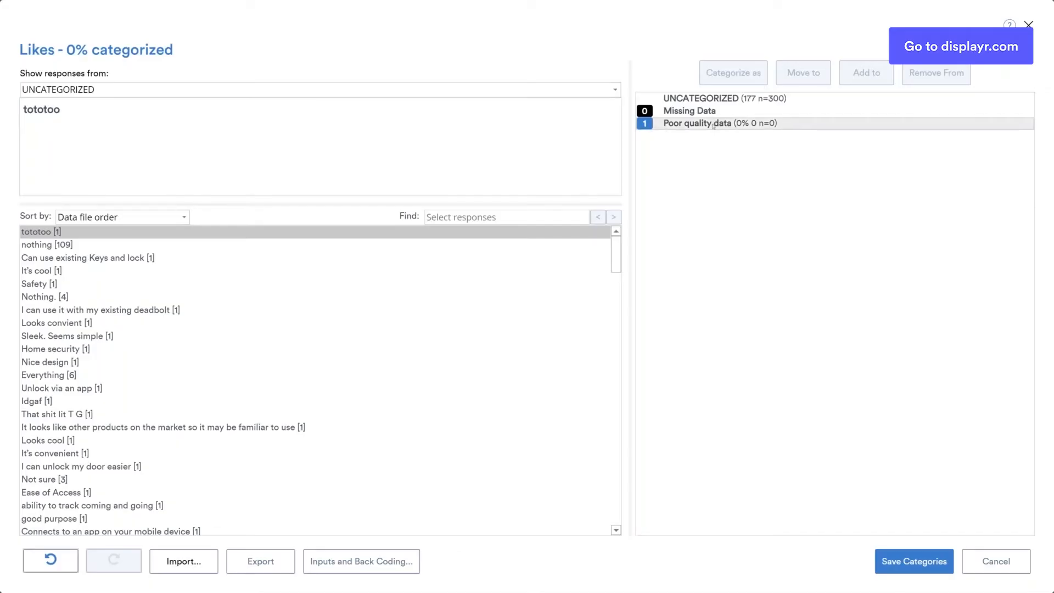
click(743, 77)
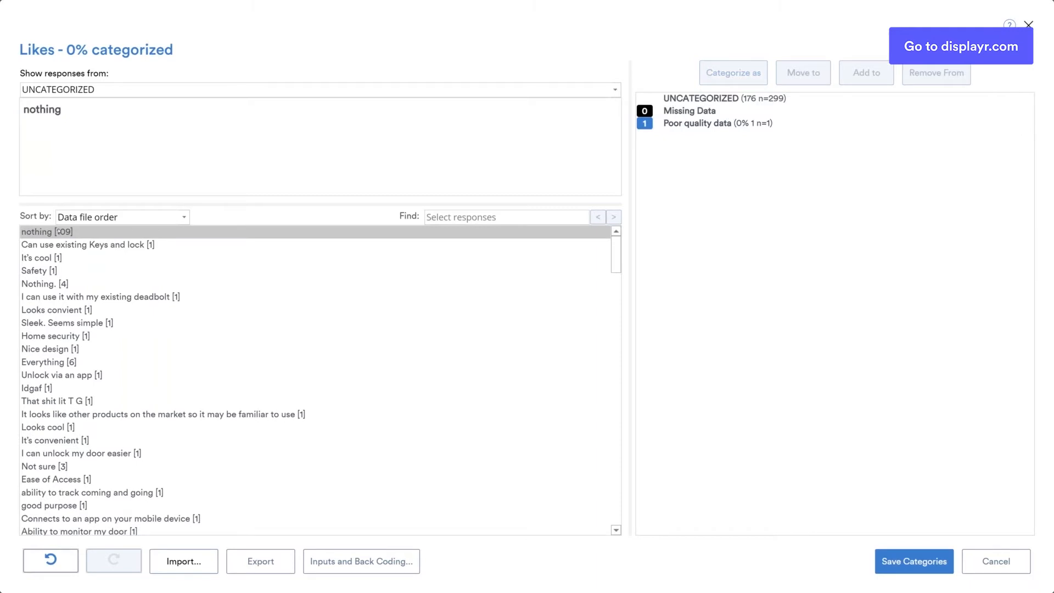
Add a category named "Nothing" and categorize the "nothing" responses under it.
right_click(689, 123)
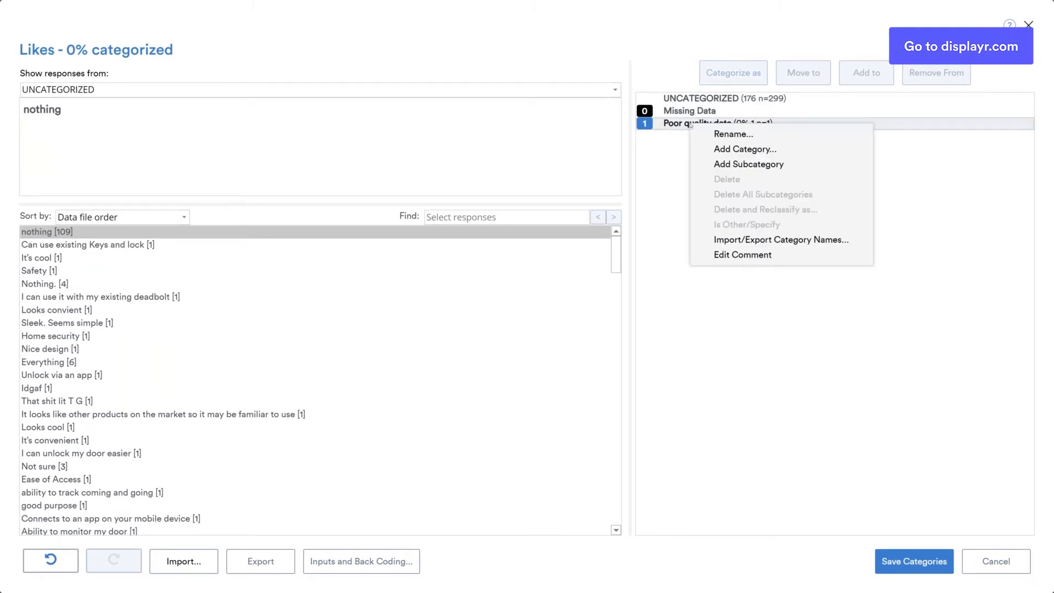
click(716, 148)
text(Noh)
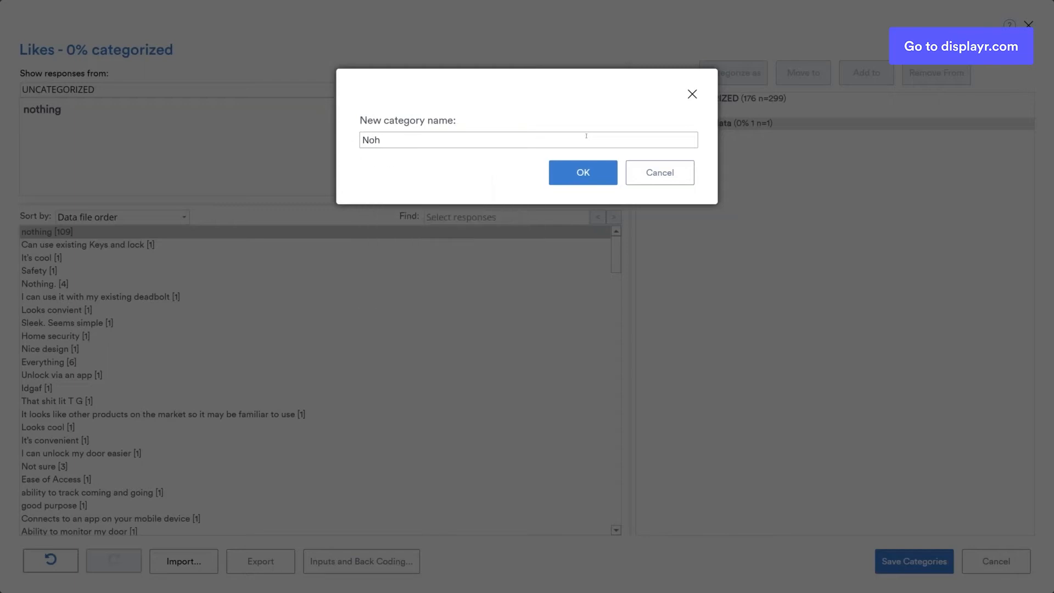
key(BackSpace)
text(thinh)
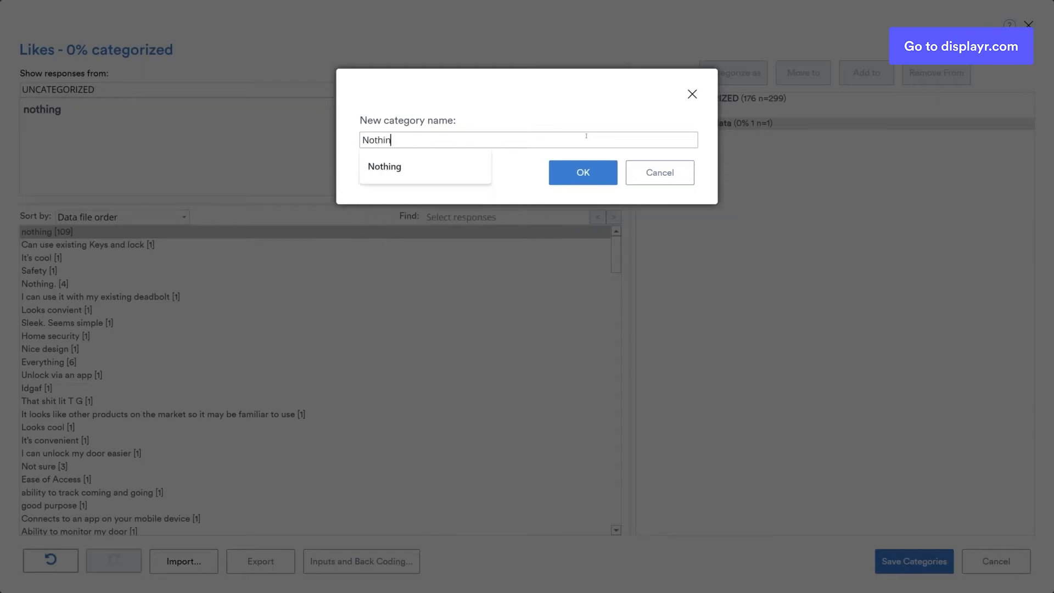
key(BackSpace)
text(g)
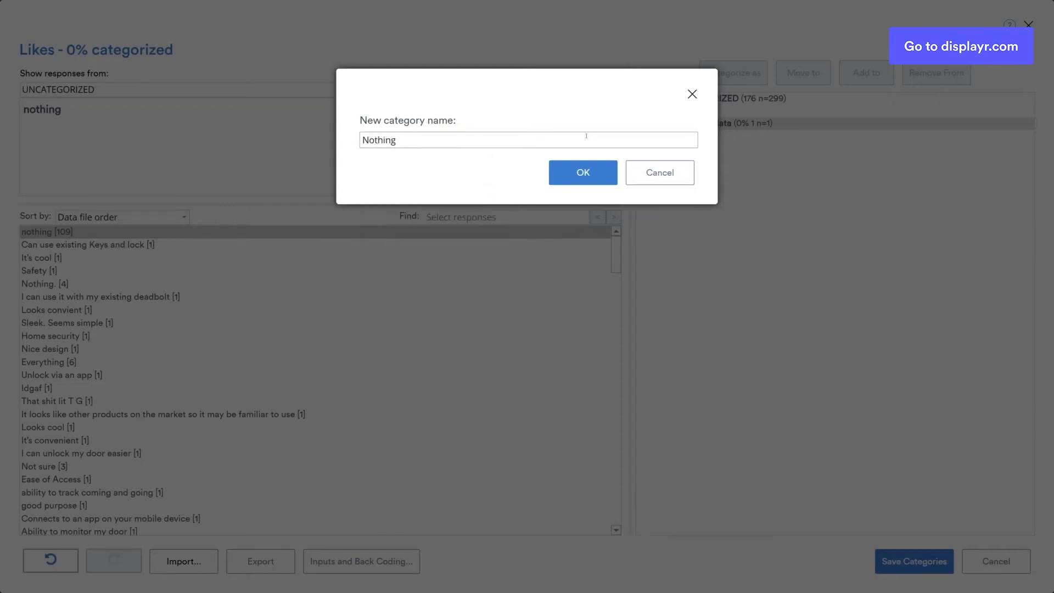
click(580, 168)
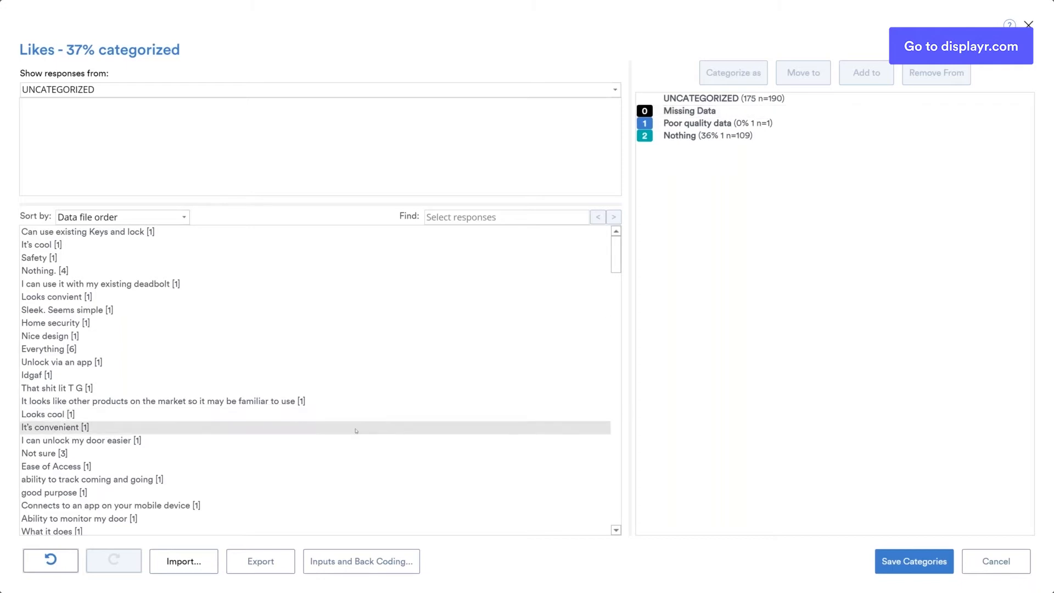
Import the existing categorization from the file "iLock - Likes.QCodes" and save the categories.
click(184, 561)
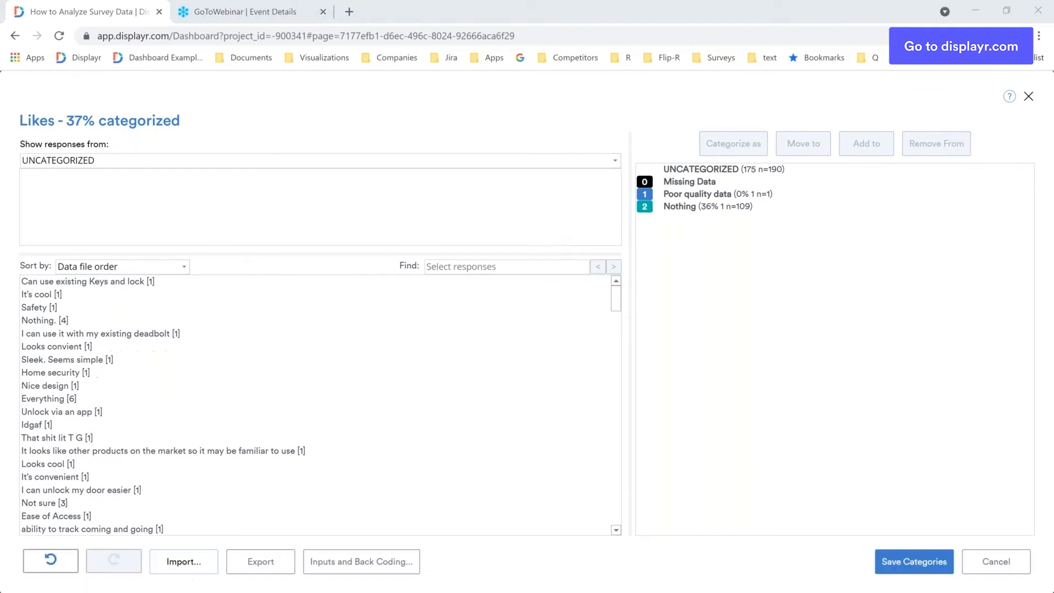
click(308, 127)
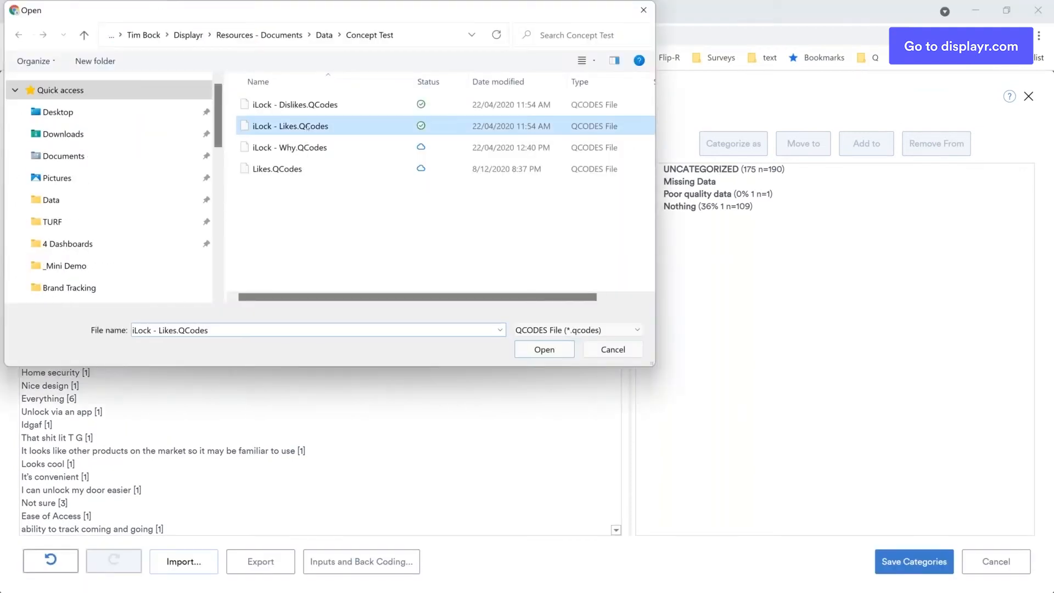
double_click(308, 126)
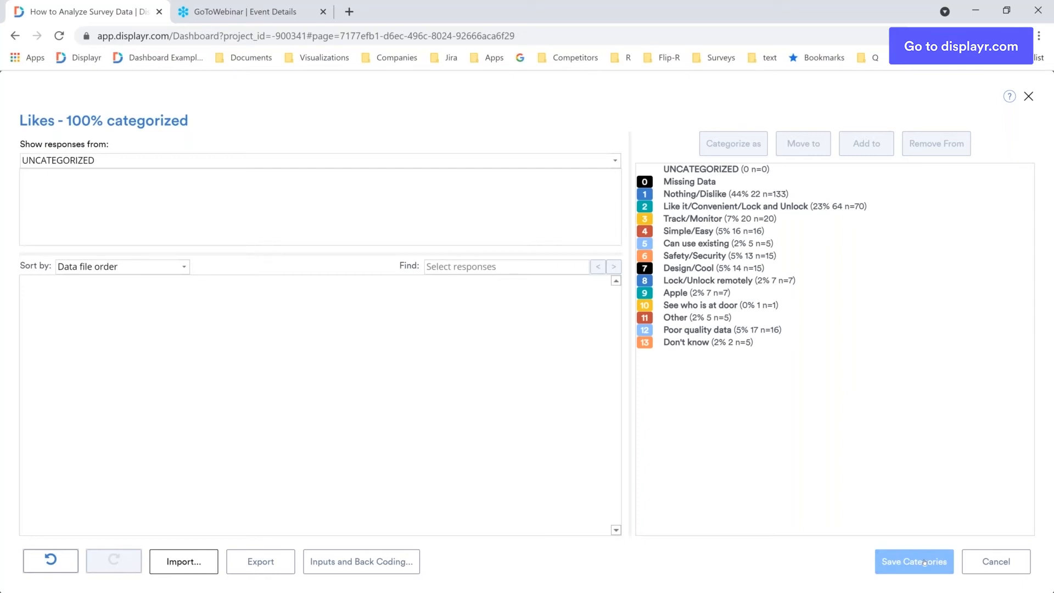
click(924, 562)
Add a summary table of the "Likes - Categorized" variable set beside the raw text table and size it to fit the page.
mouse_move(51, 521)
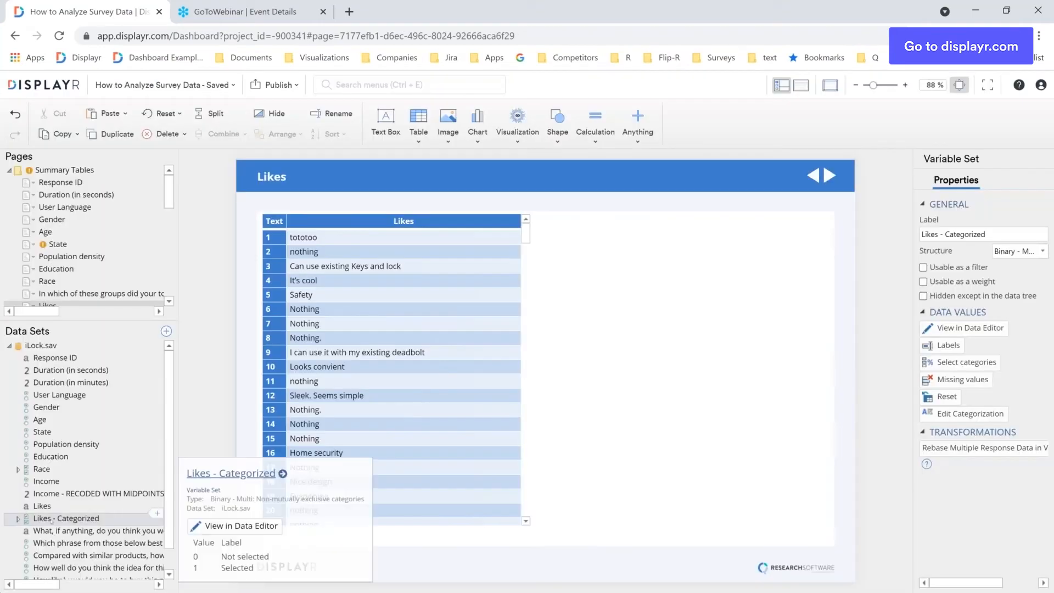
drag(51, 518, 589, 285)
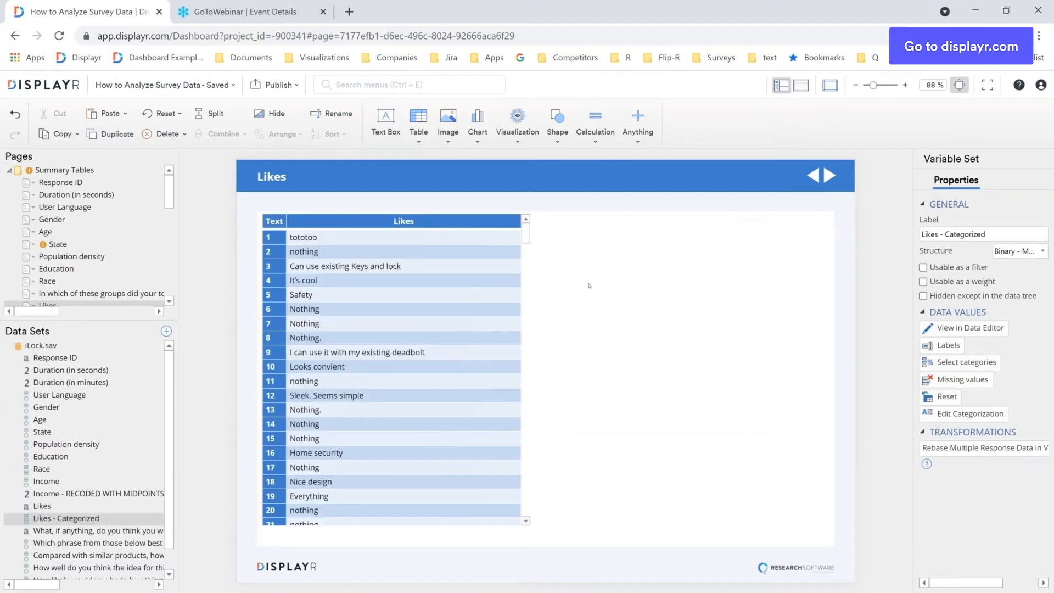
scroll(696, 284, down, 1)
drag(767, 432, 802, 496)
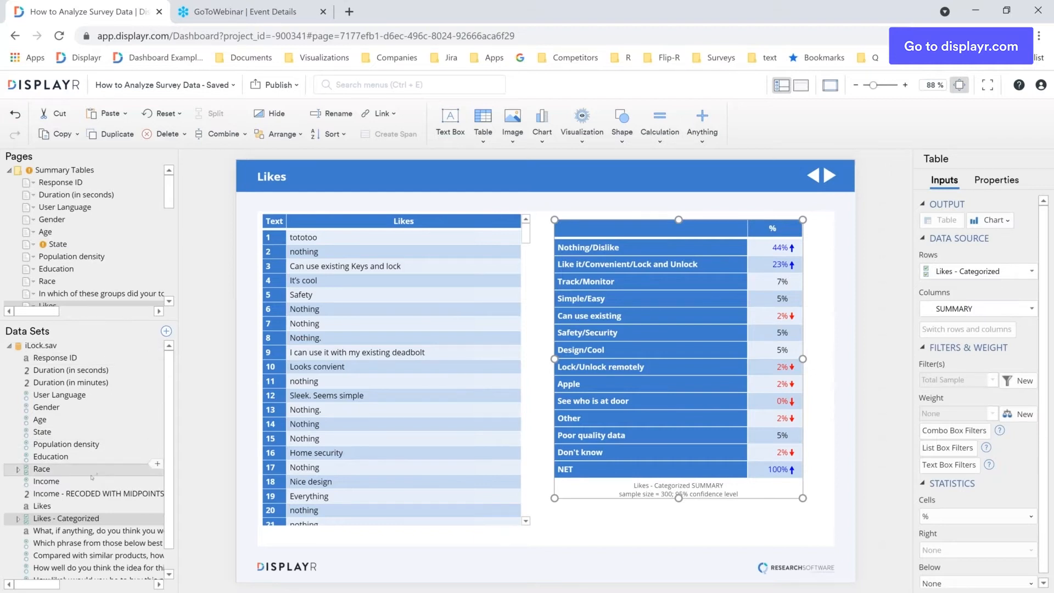
View the Likes text in the Data Editor and create a filter where "Likes - Categorized" is any of "Poor quality data".
right_click(82, 507)
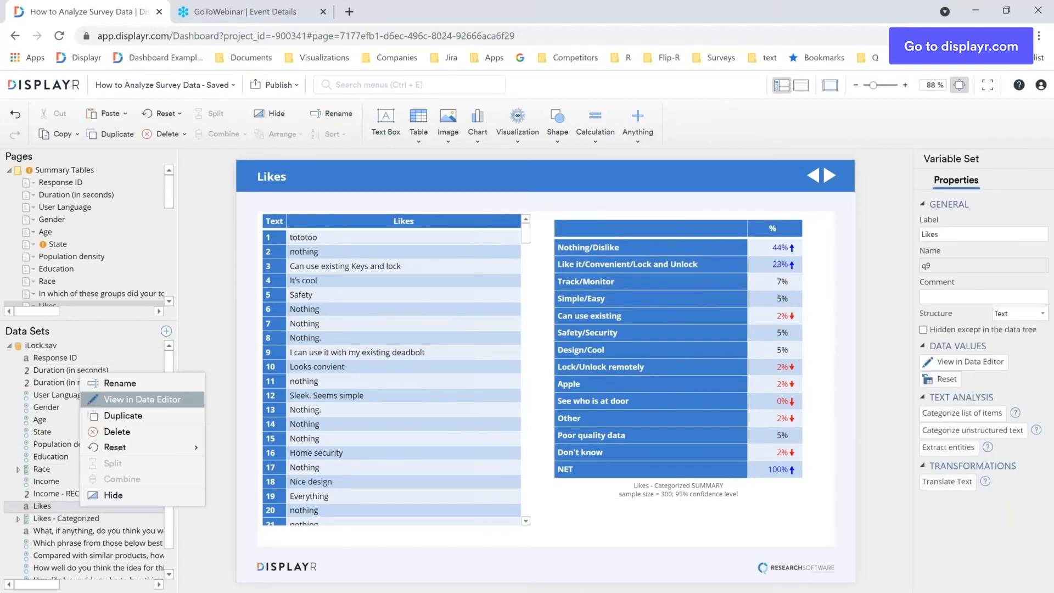
click(141, 399)
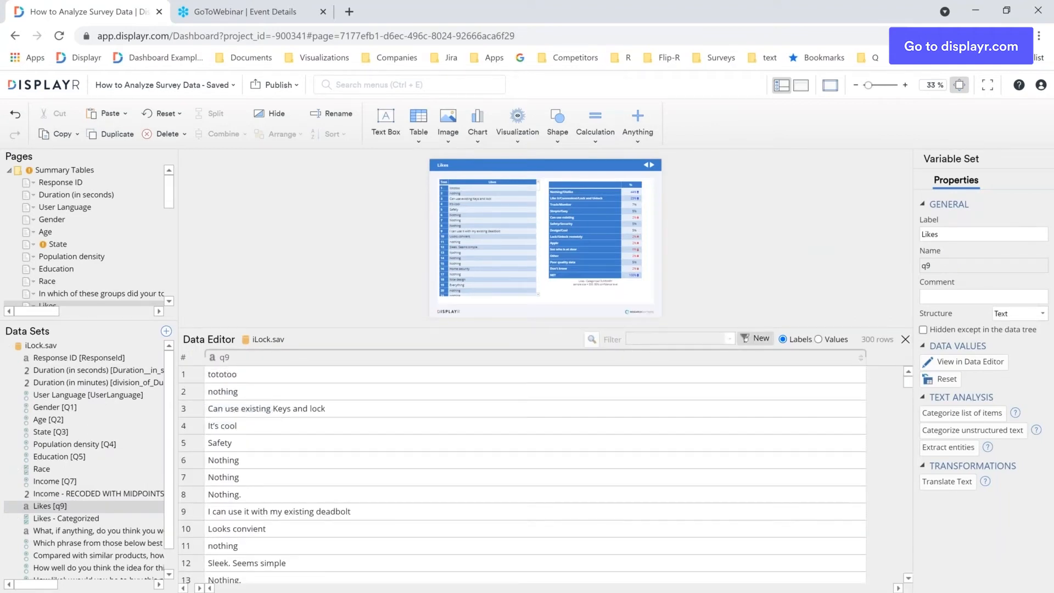
click(757, 339)
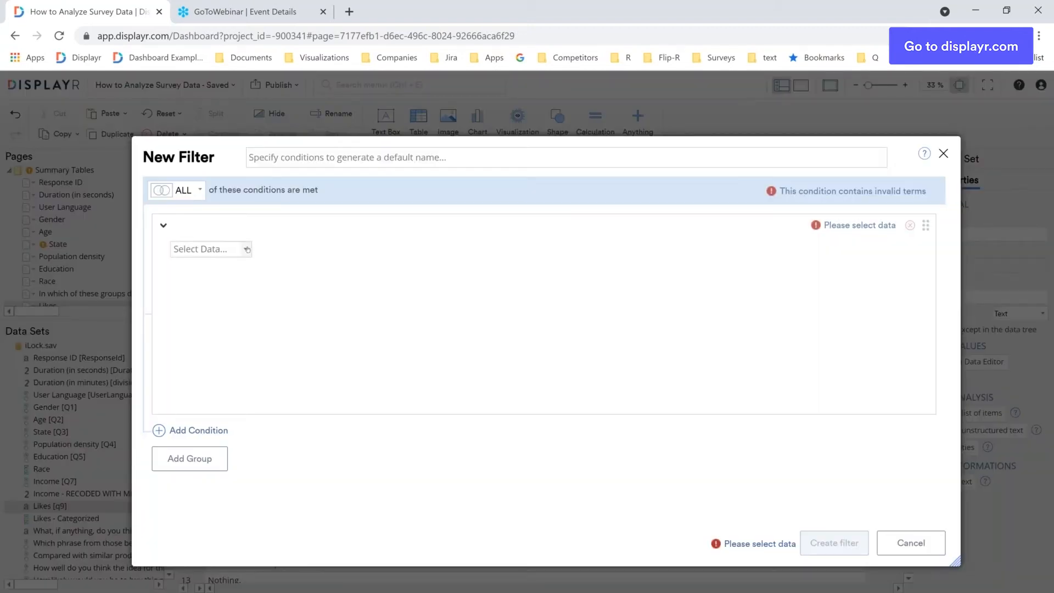
click(247, 250)
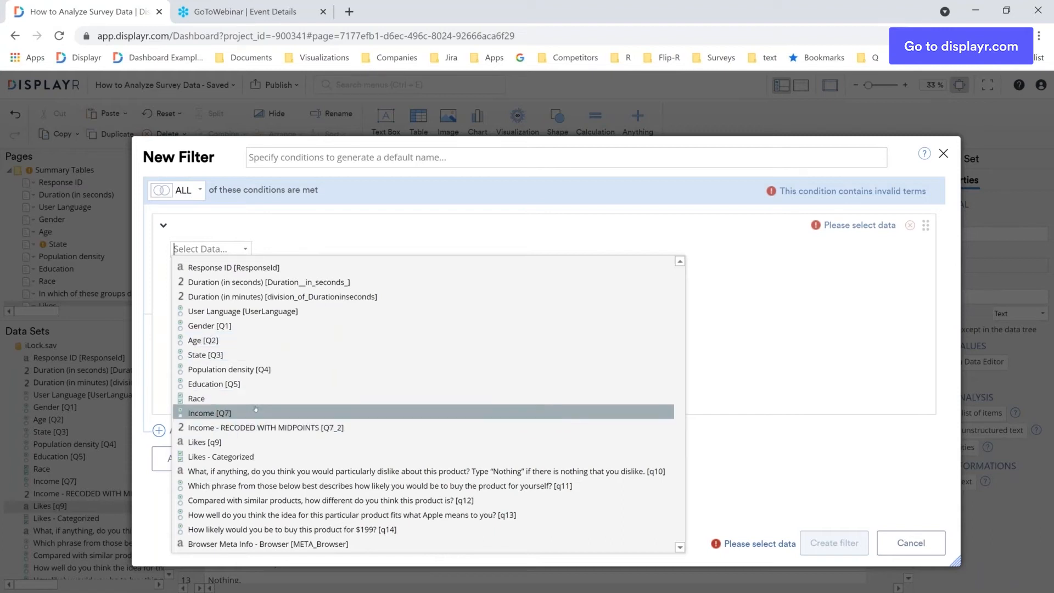
click(255, 456)
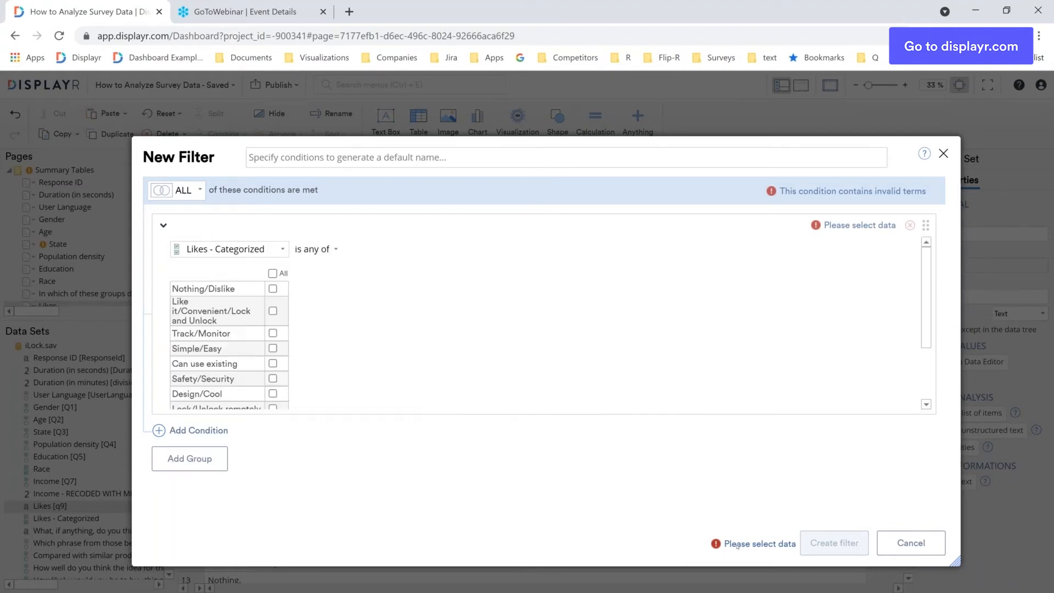
scroll(267, 384, down, 3)
click(273, 382)
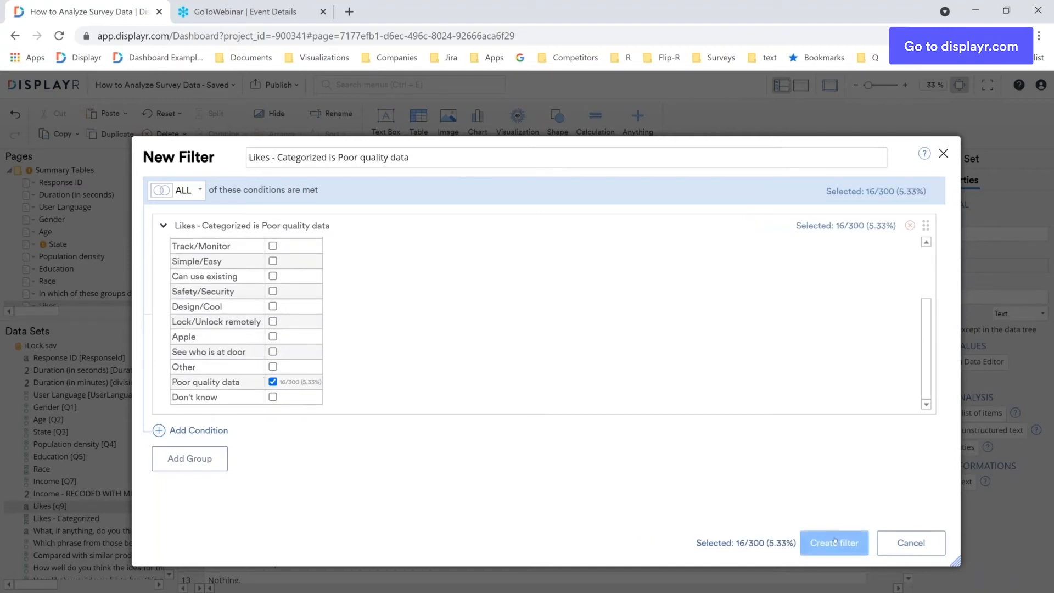
click(835, 541)
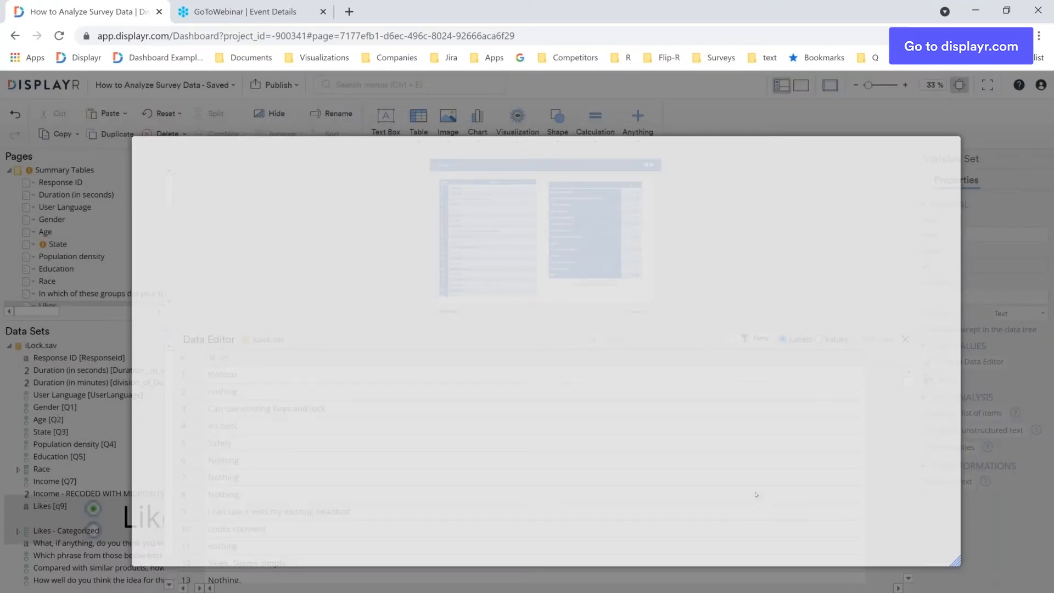
Apply the "Likes - Categorized is Poor quality data" filter to the Data Editor and look through the filtered responses.
click(687, 339)
click(686, 371)
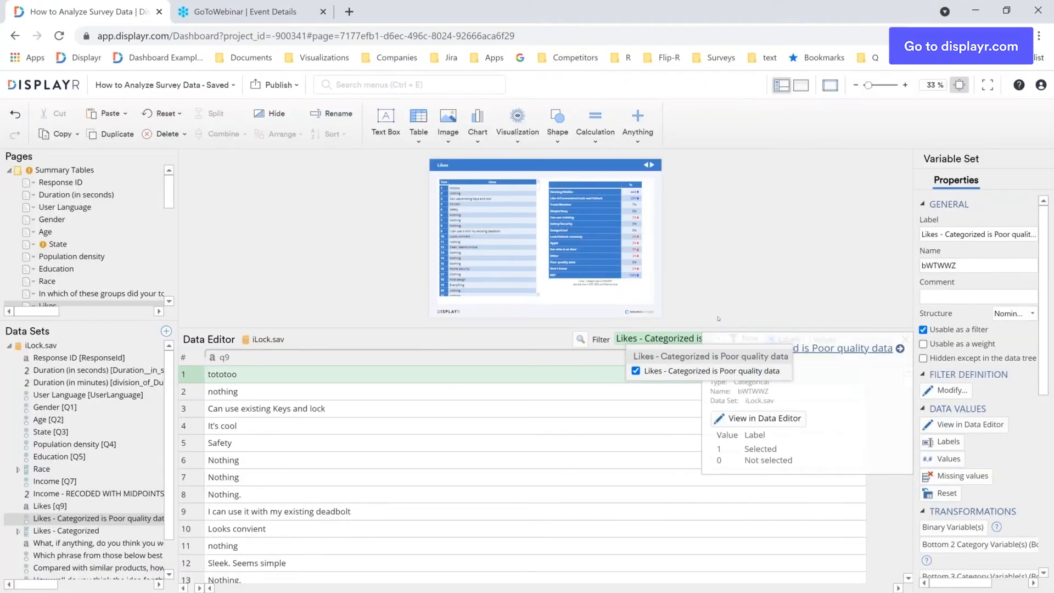
click(717, 318)
scroll(293, 430, down, 8)
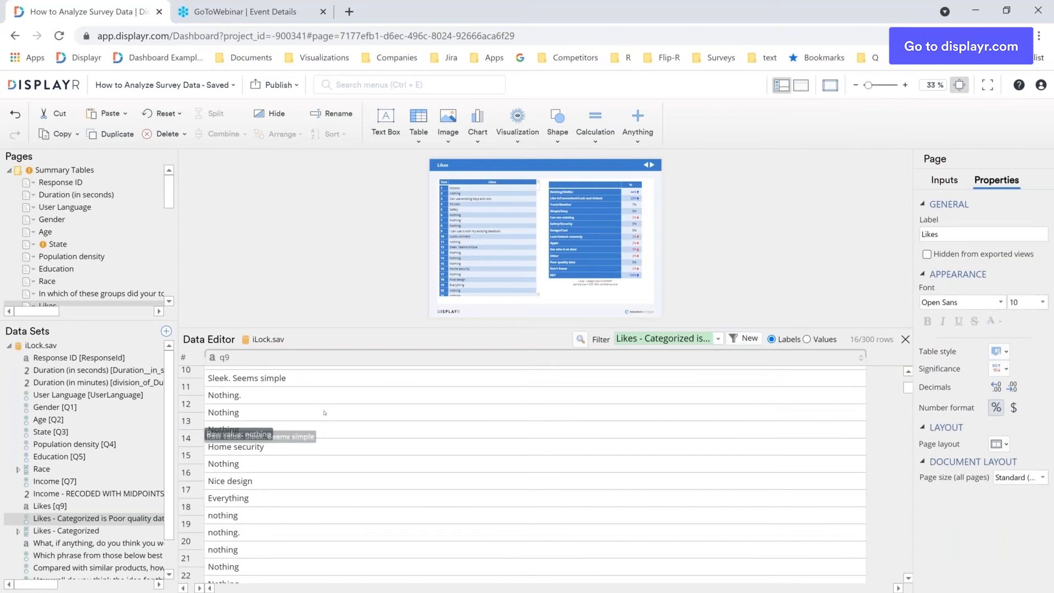
Set the unique identifier of the iLock.sav data set to Response ID [ResponseId].
scroll(314, 461, down, 4)
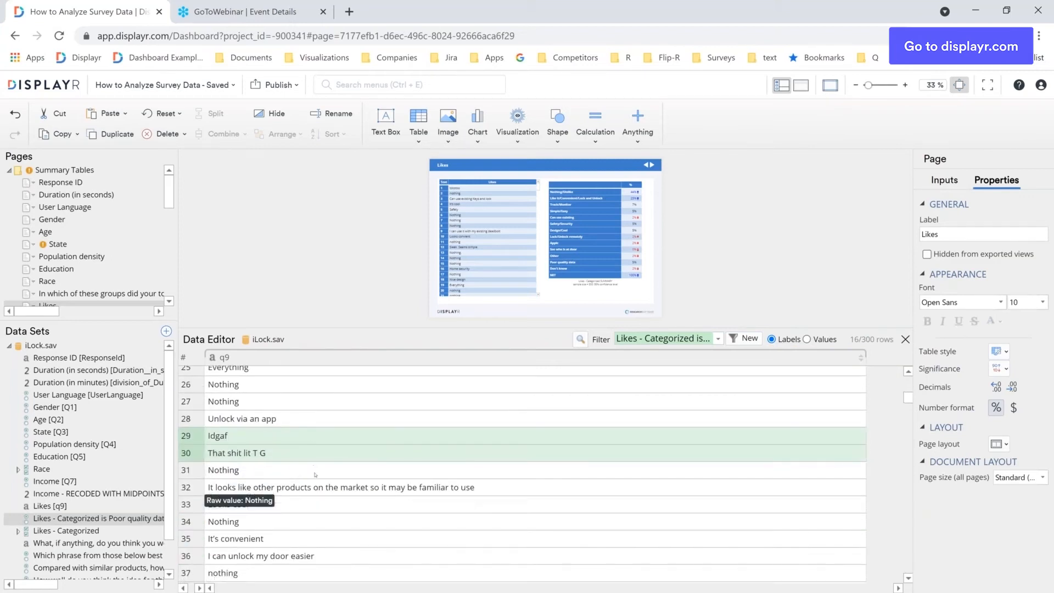
scroll(314, 461, down, 4)
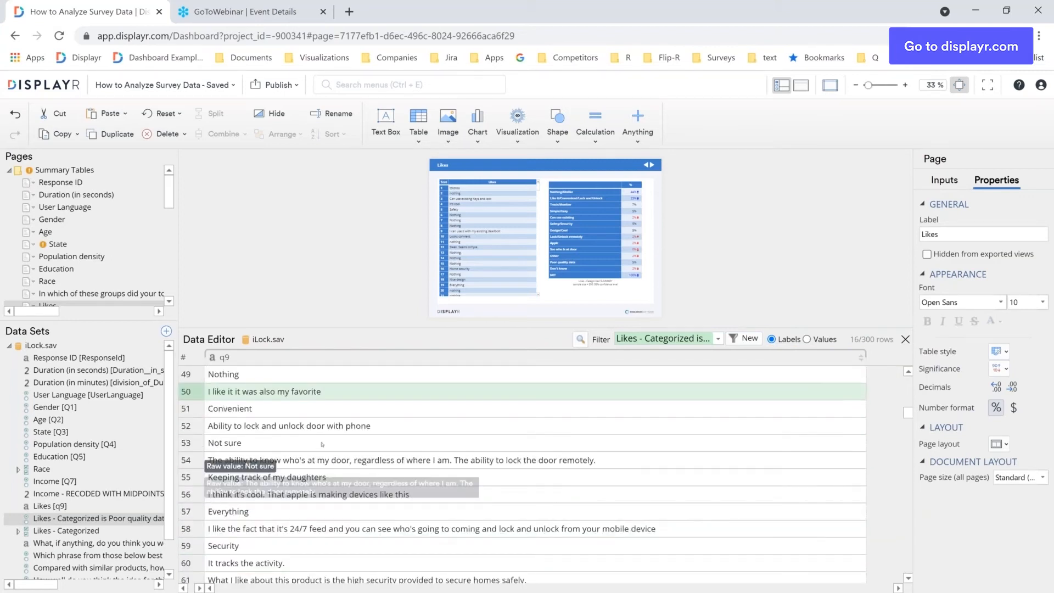
scroll(323, 438, down, 4)
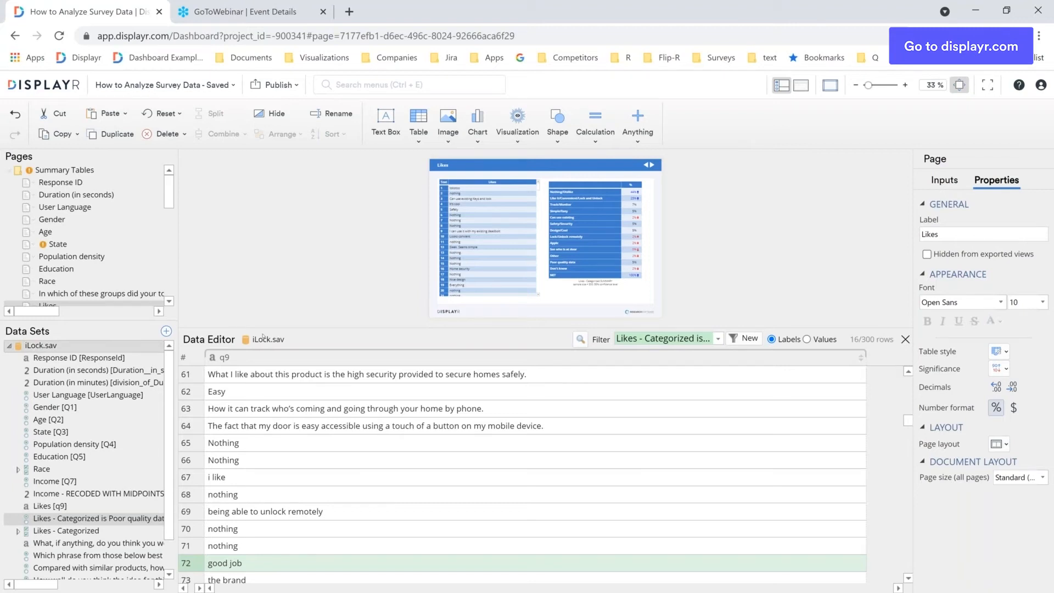
click(408, 315)
click(970, 265)
click(390, 298)
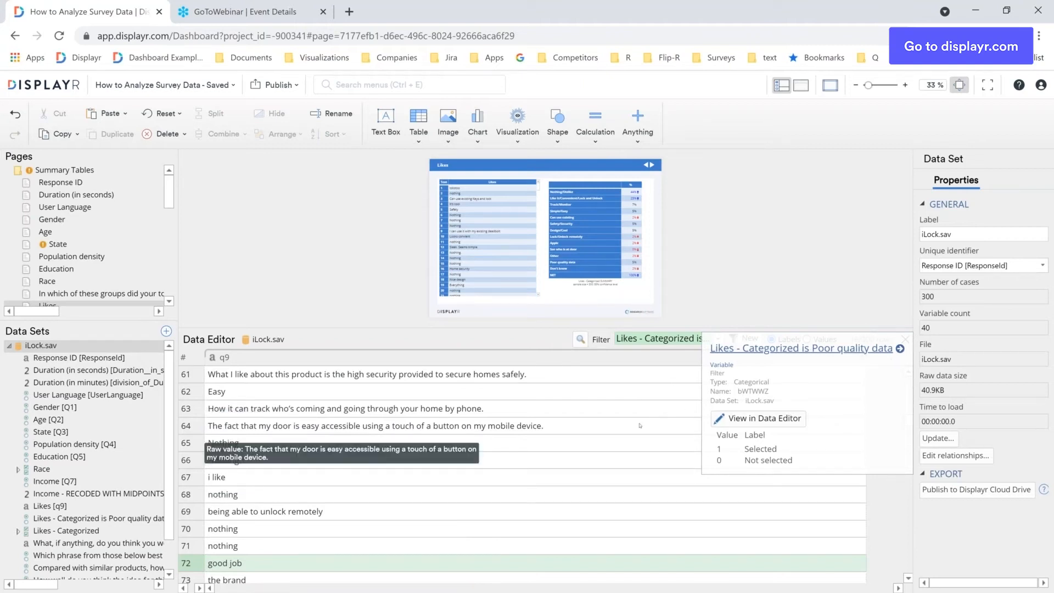
Delete all rows matching the "Likes - Categorized is Poor quality data" filter, close the Data Editor and select the Likes summary table.
click(219, 426)
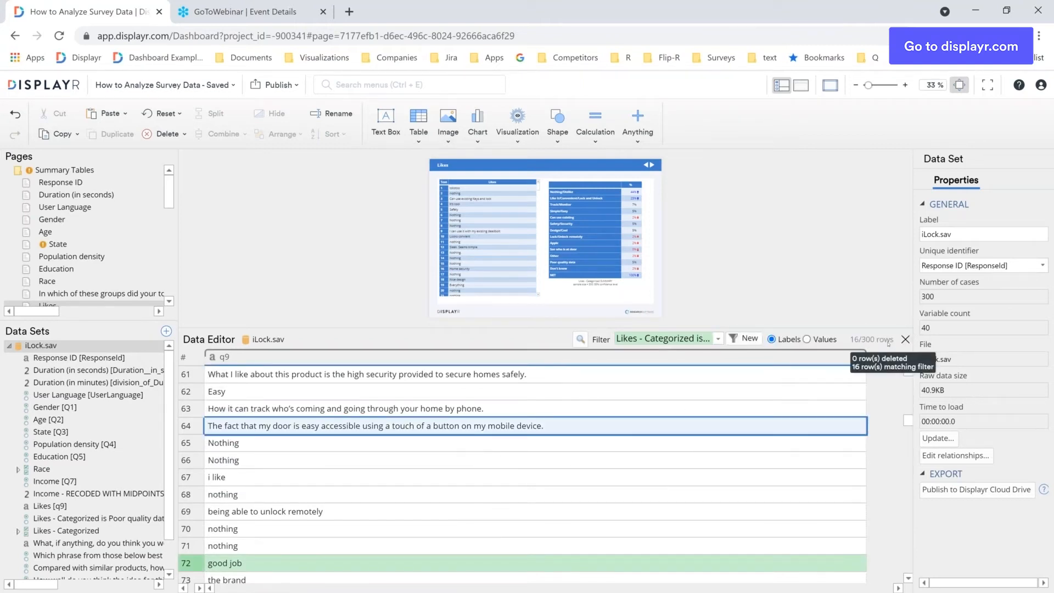
scroll(203, 527, down, 3)
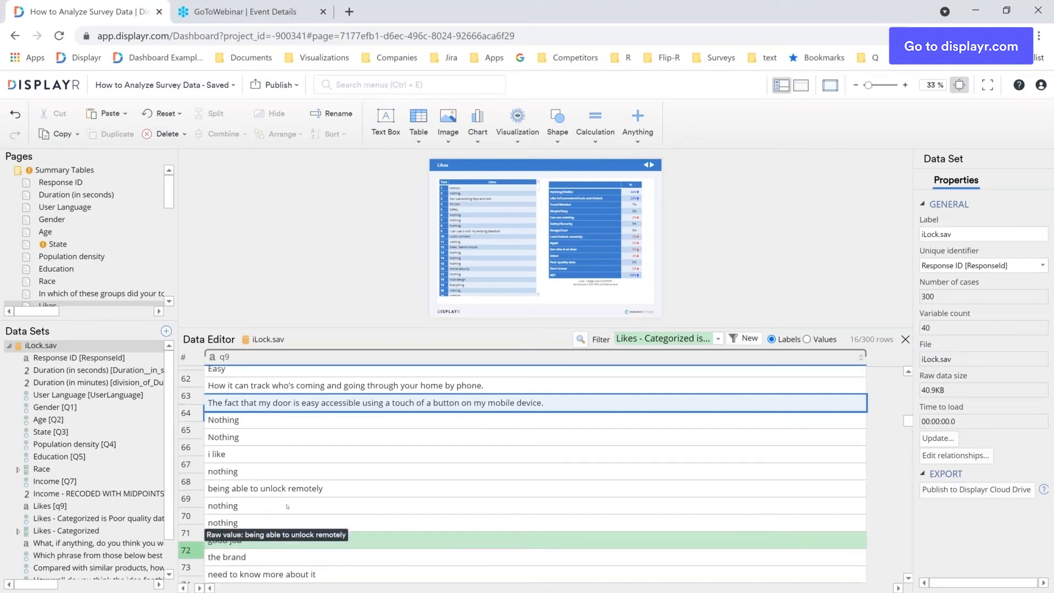
right_click(188, 494)
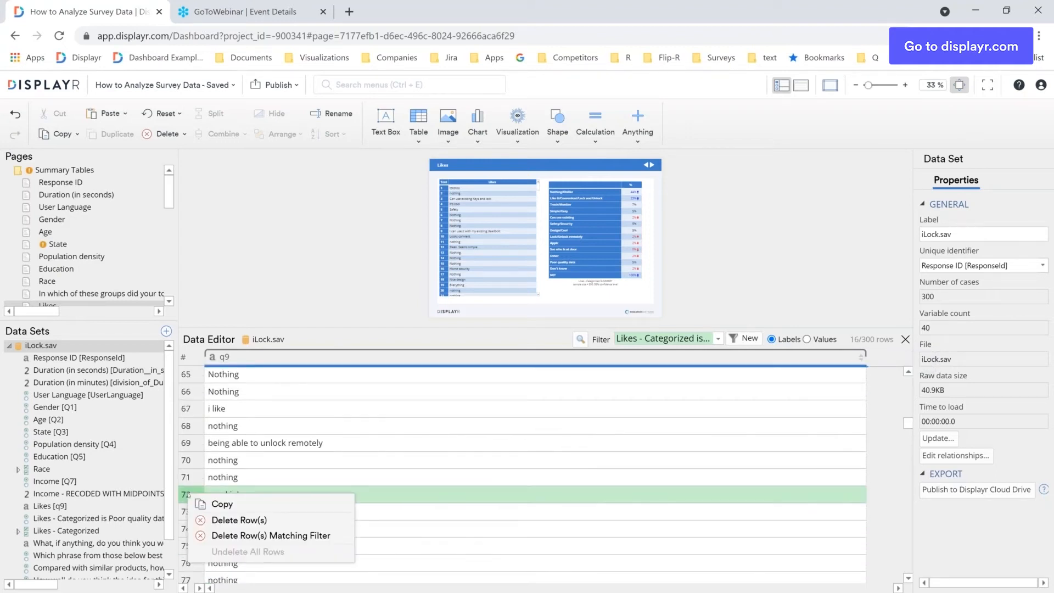
click(255, 535)
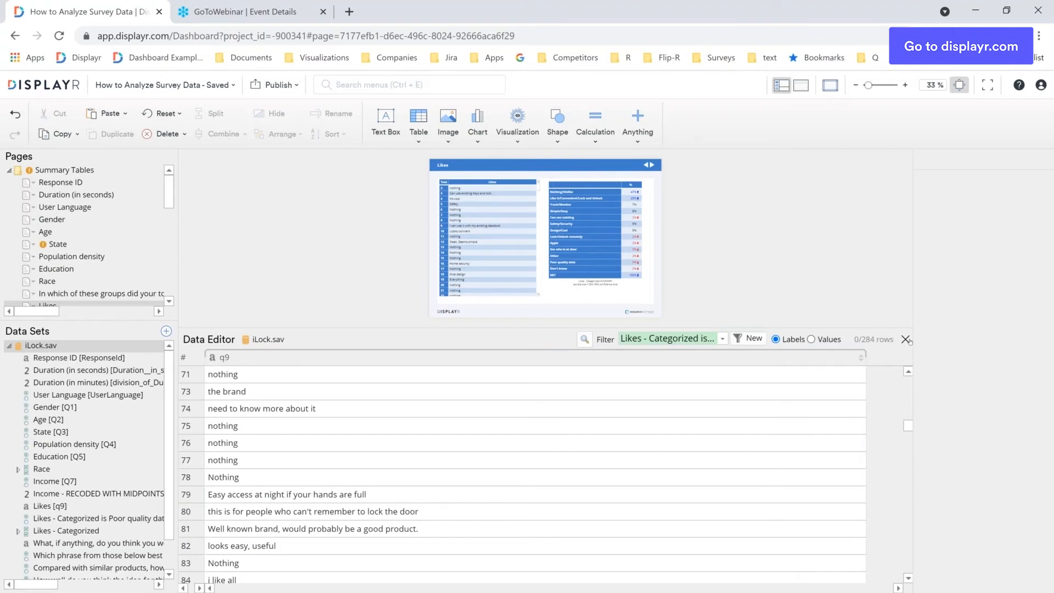
click(906, 340)
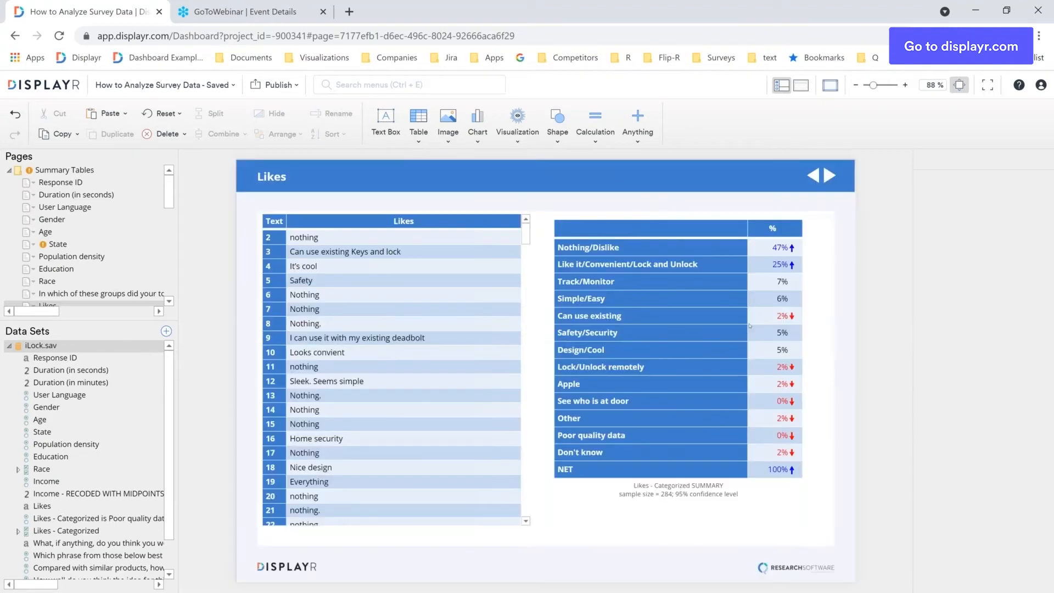
click(749, 325)
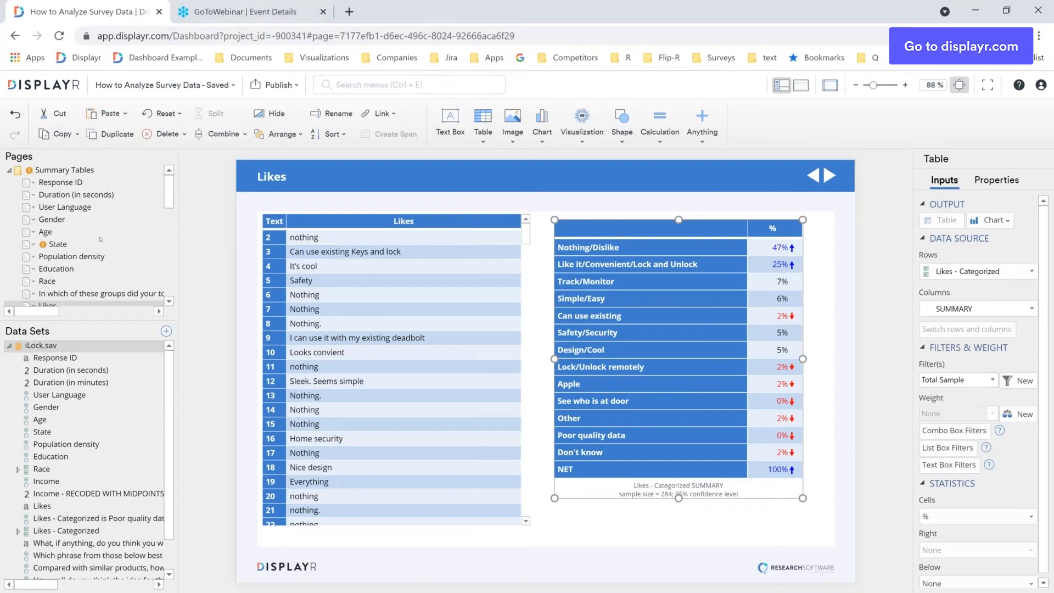
Retitle the page of the question about what people would particularly dislike about the product as "Dislikes".
scroll(82, 253, down, 2)
click(71, 251)
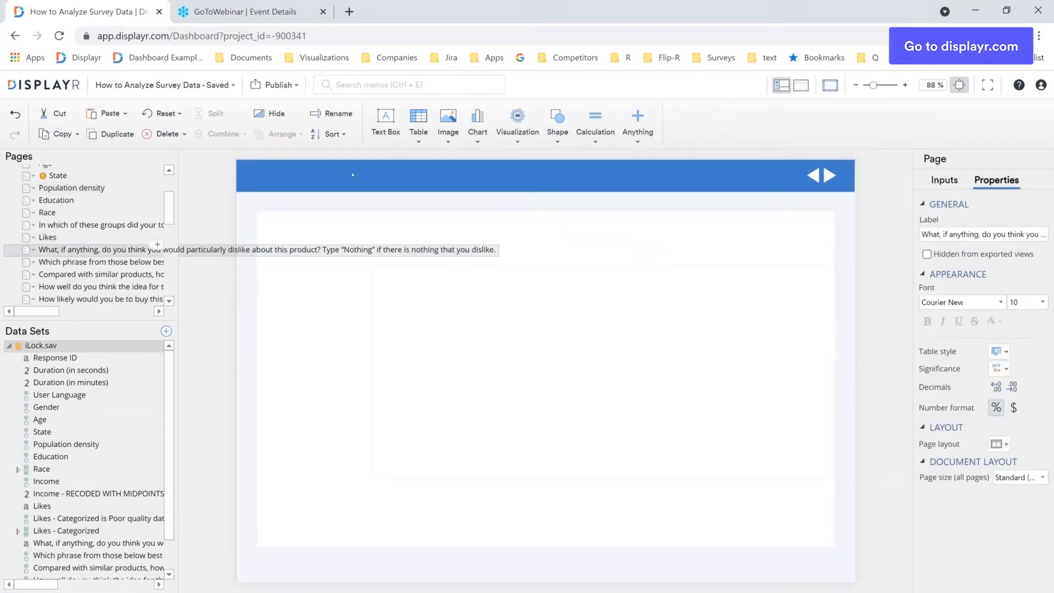
double_click(357, 176)
text(Dislikes)
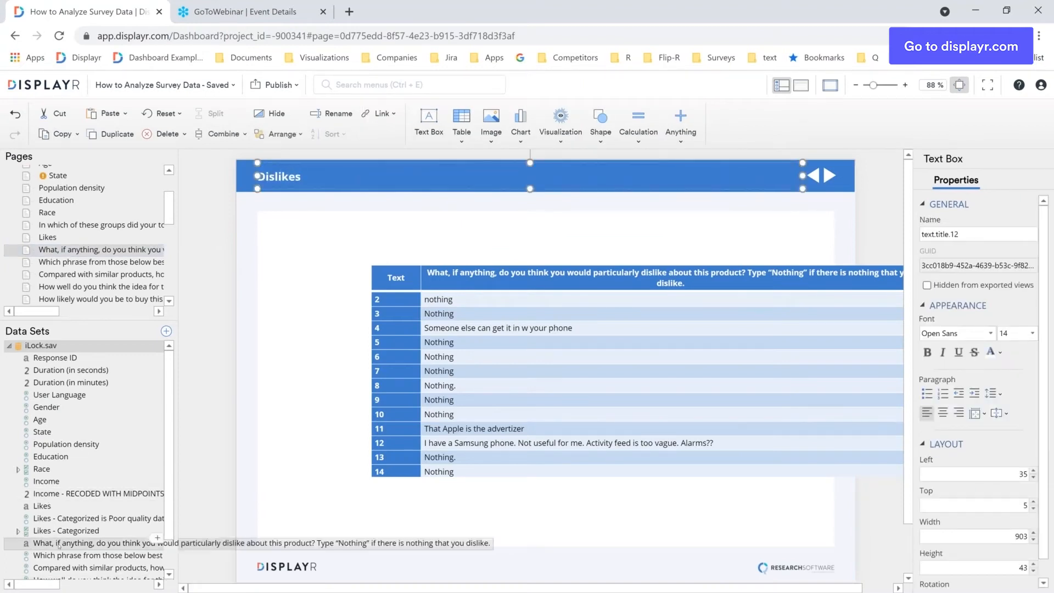
Rename the dislike question's text variable (q10) in the data set to "Dislikes".
right_click(148, 543)
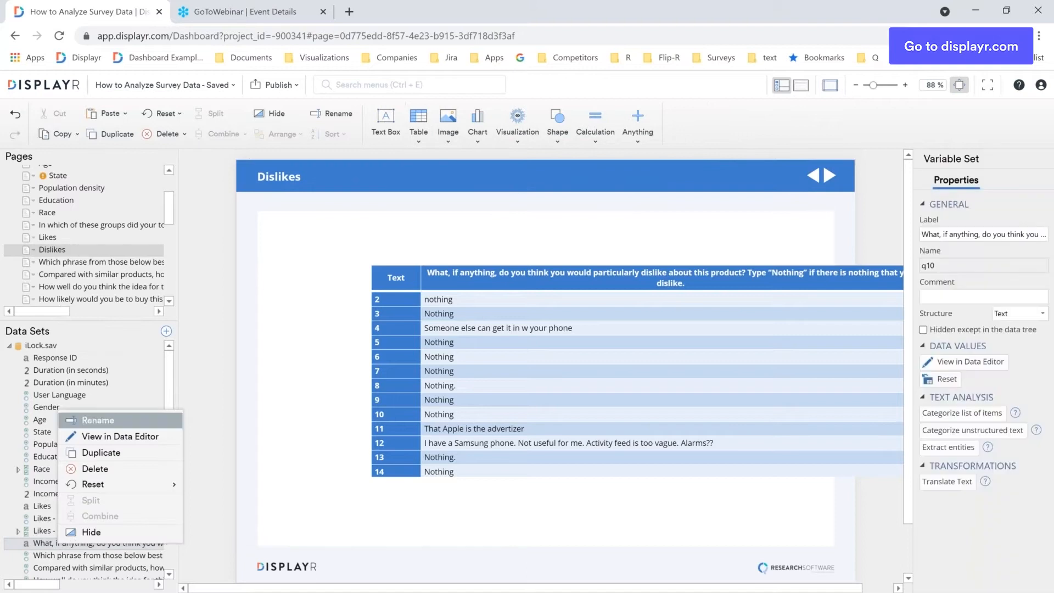
click(187, 482)
text(Dislie)
key(BackSpace)
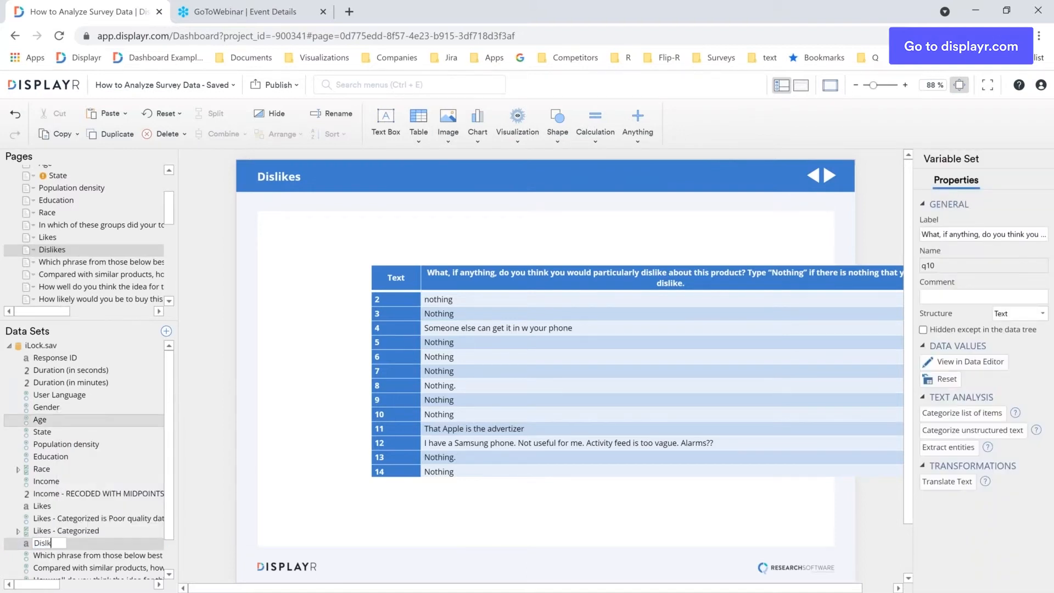
text(kes)
key(Return)
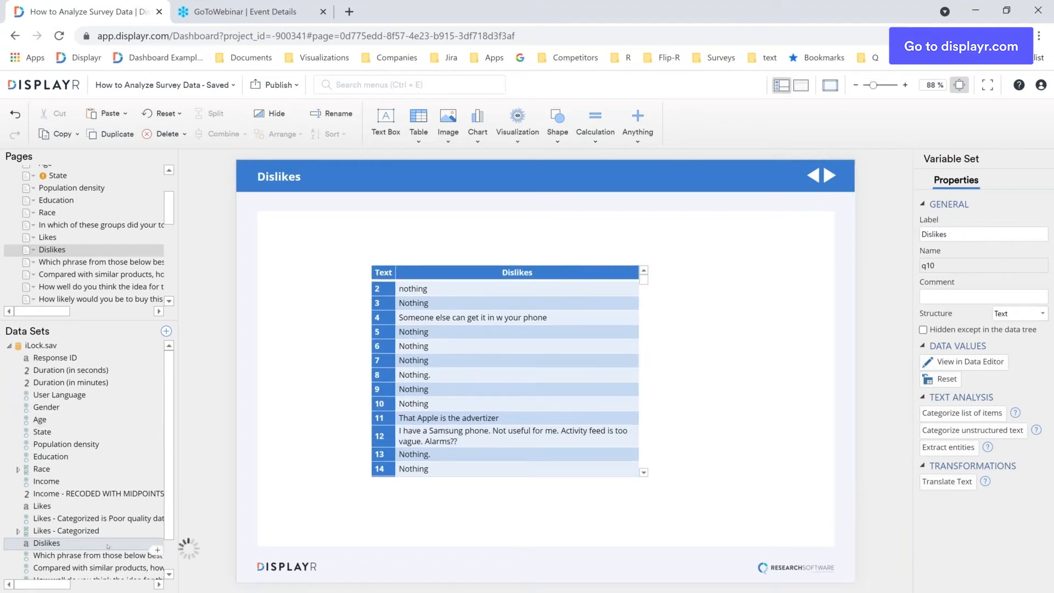
Start a new manual text categorization of the Dislikes variable with multiple overlapping categories.
click(157, 550)
mouse_move(329, 542)
mouse_move(473, 545)
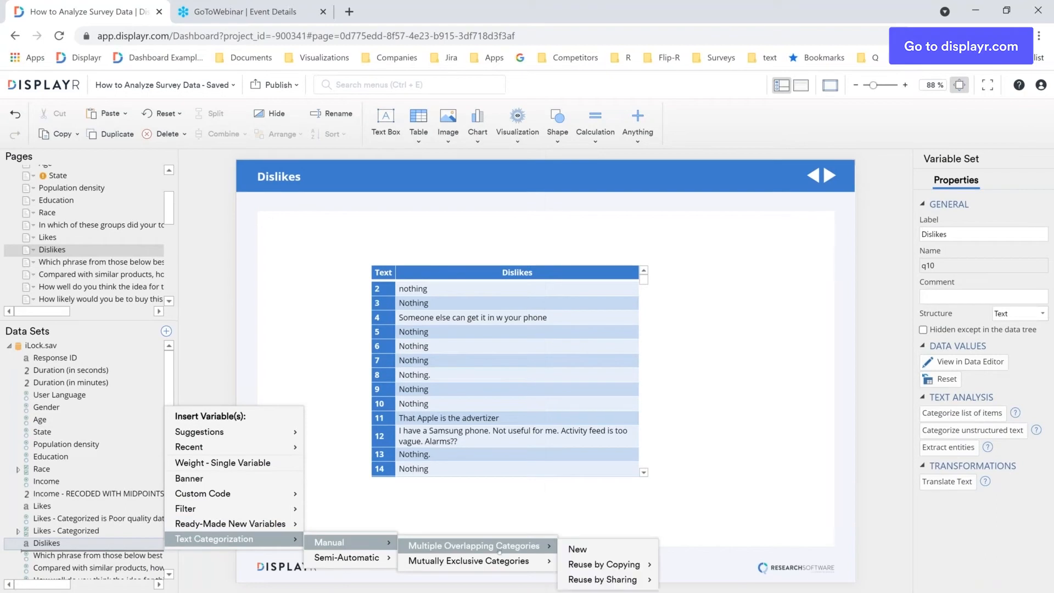
click(594, 551)
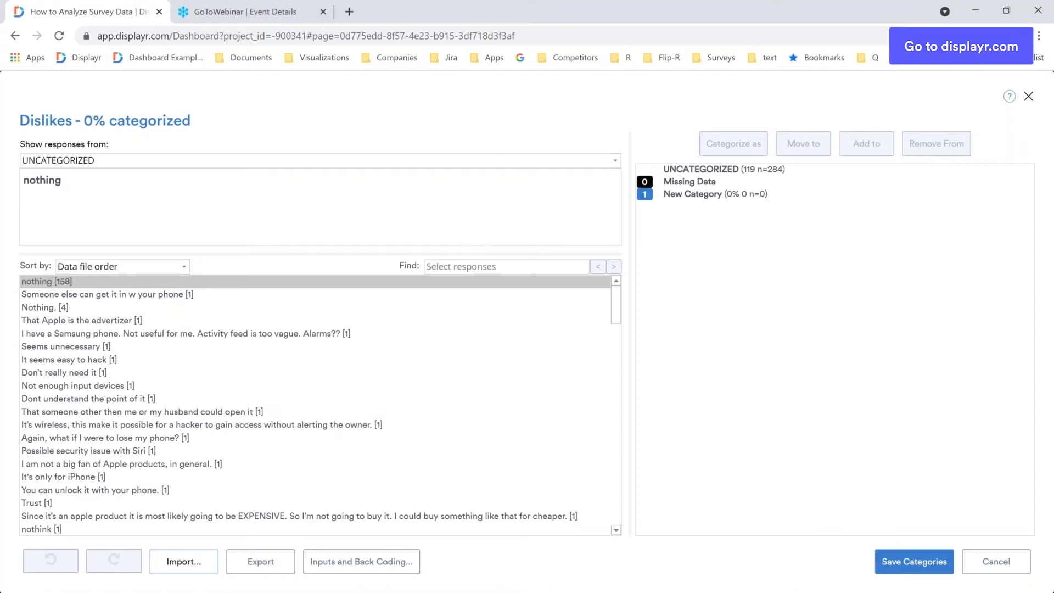
Import the existing categorization from the file "iLock - Dislikes.QCodes" and save the categories.
click(184, 561)
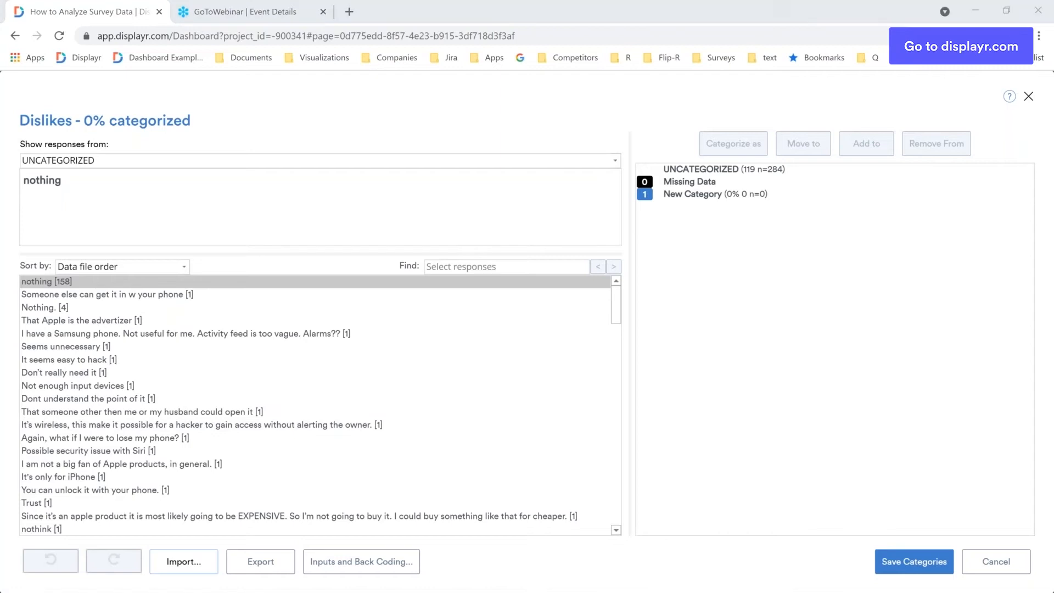
click(294, 105)
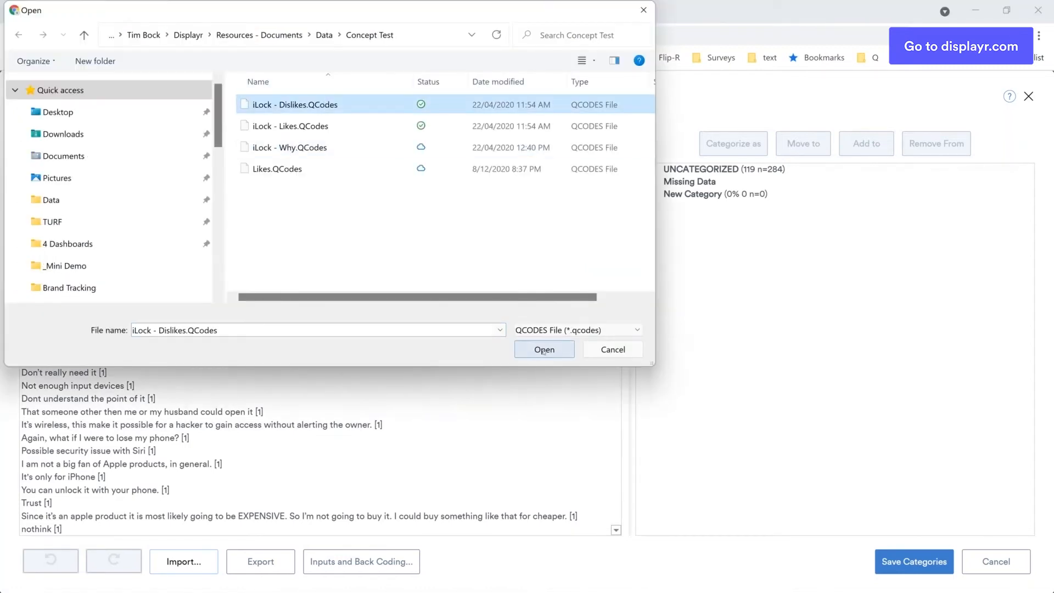
click(543, 350)
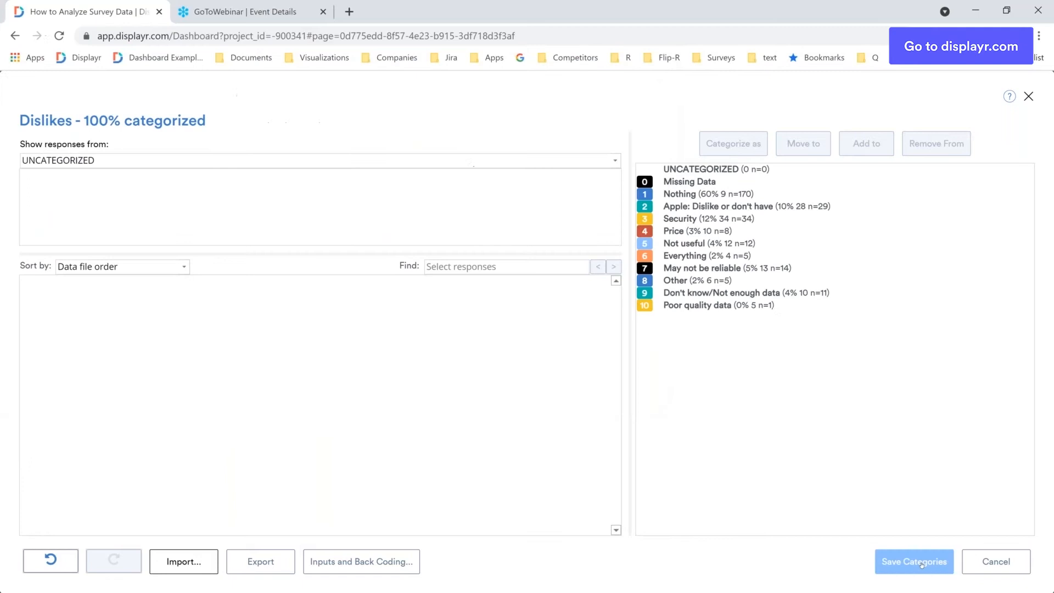
click(922, 562)
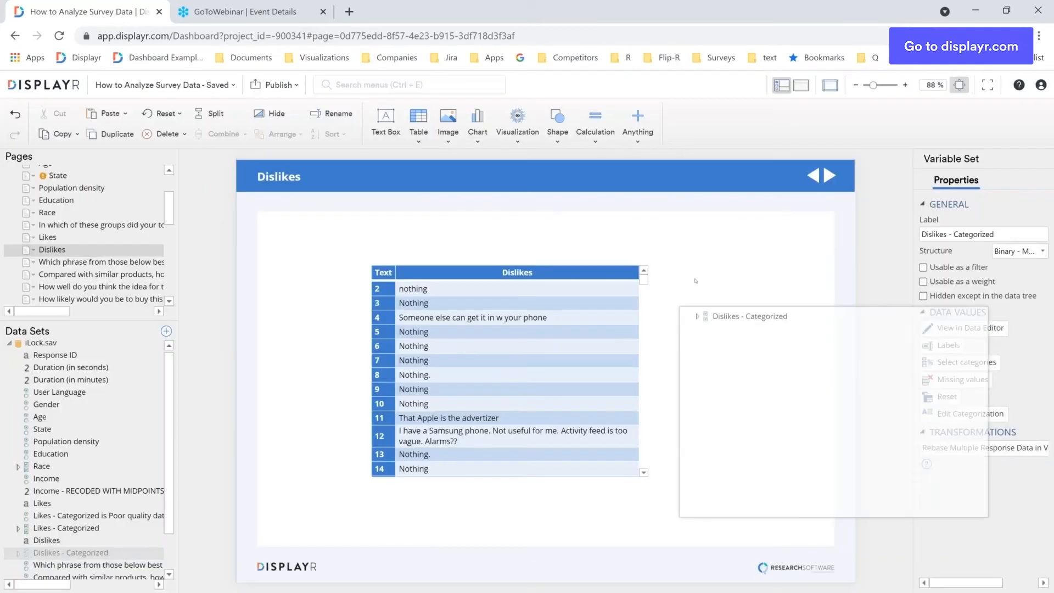
Add a summary table of "Dislikes - Categorized" to the Dislikes page and arrange it beside the raw text table.
click(485, 251)
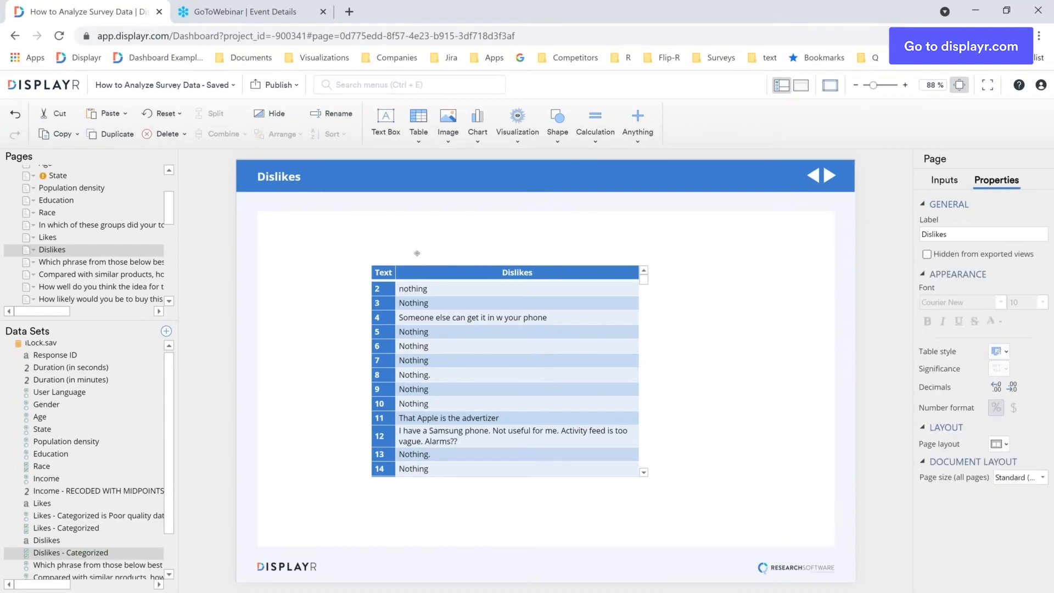
drag(416, 253, 314, 235)
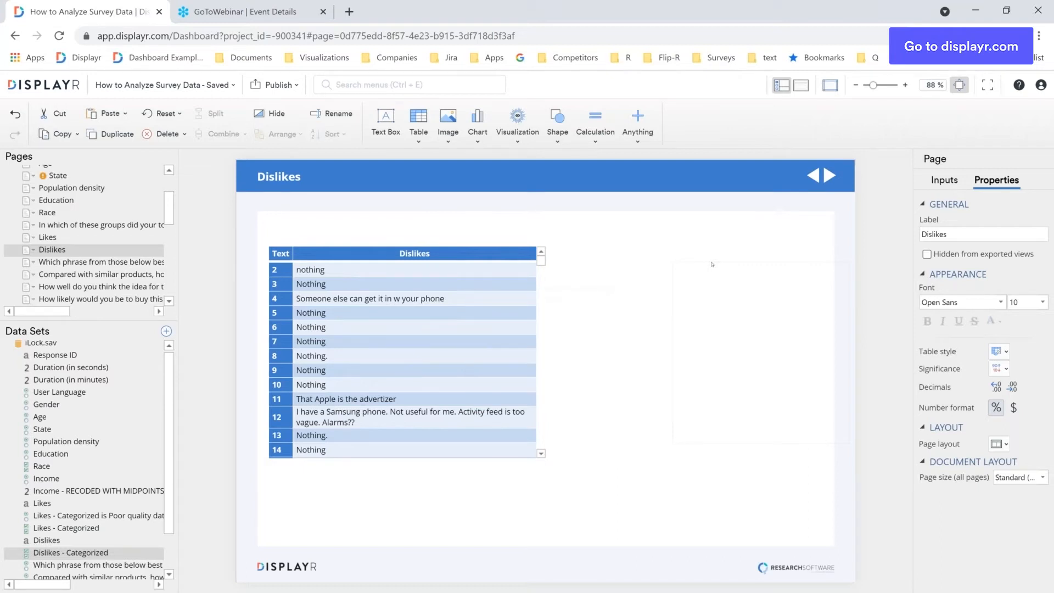
drag(737, 263, 649, 225)
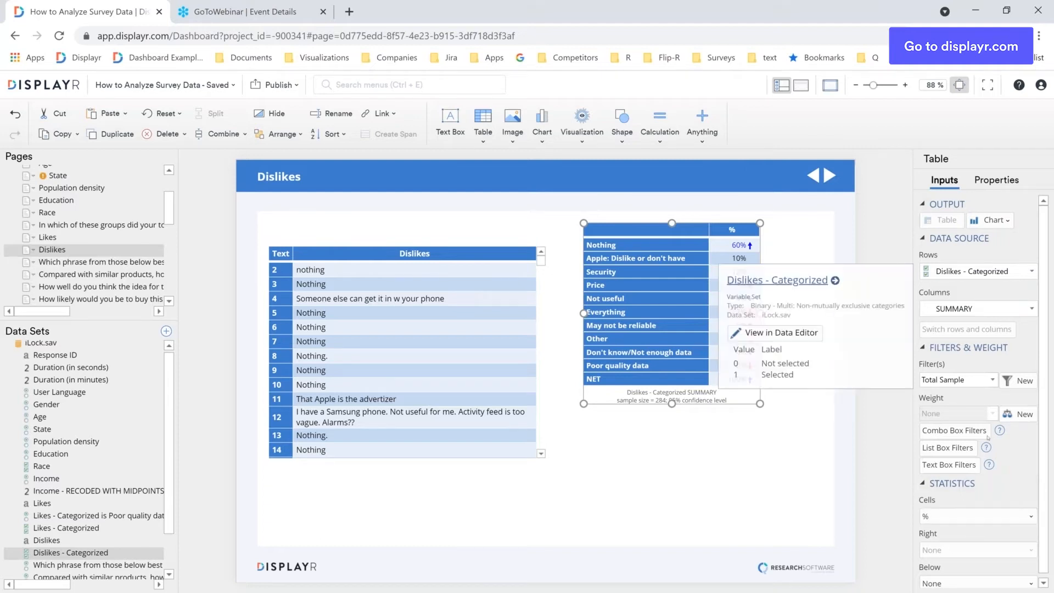
Add the Count statistic to the cells of the "Dislikes - Categorized" summary table.
click(977, 516)
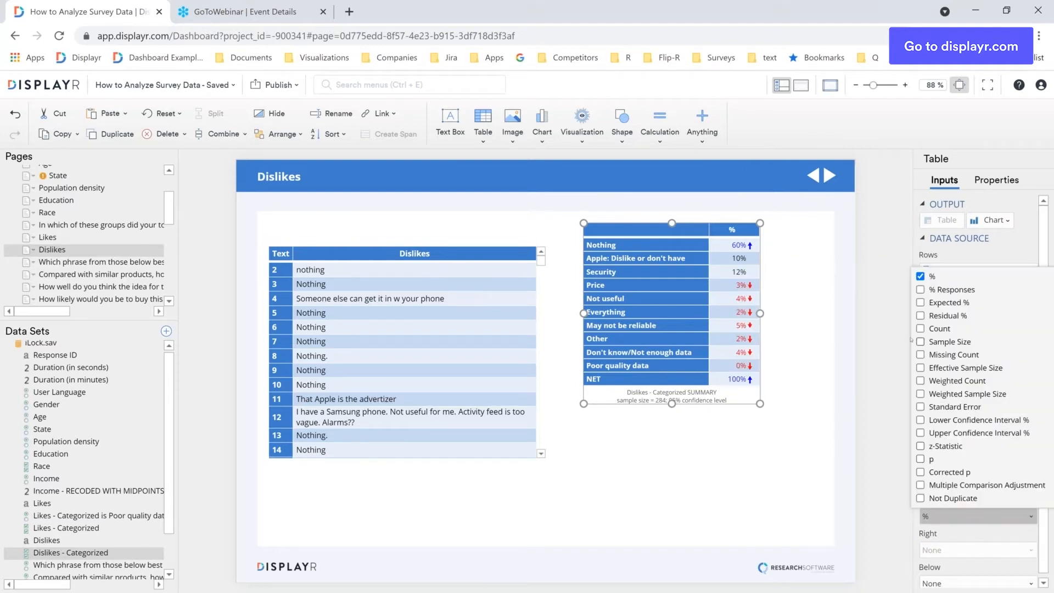
click(922, 329)
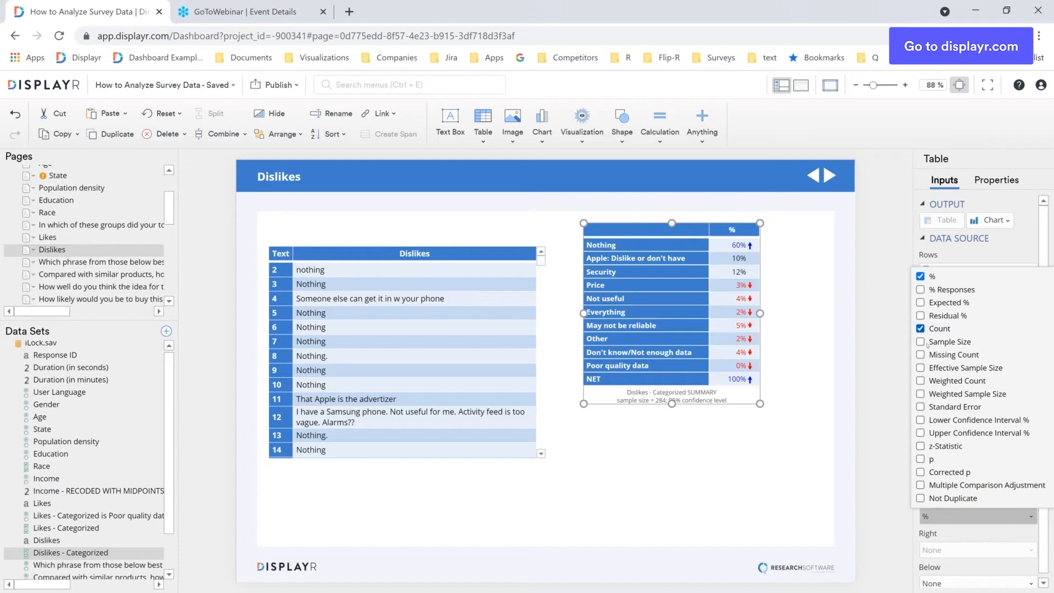
click(785, 471)
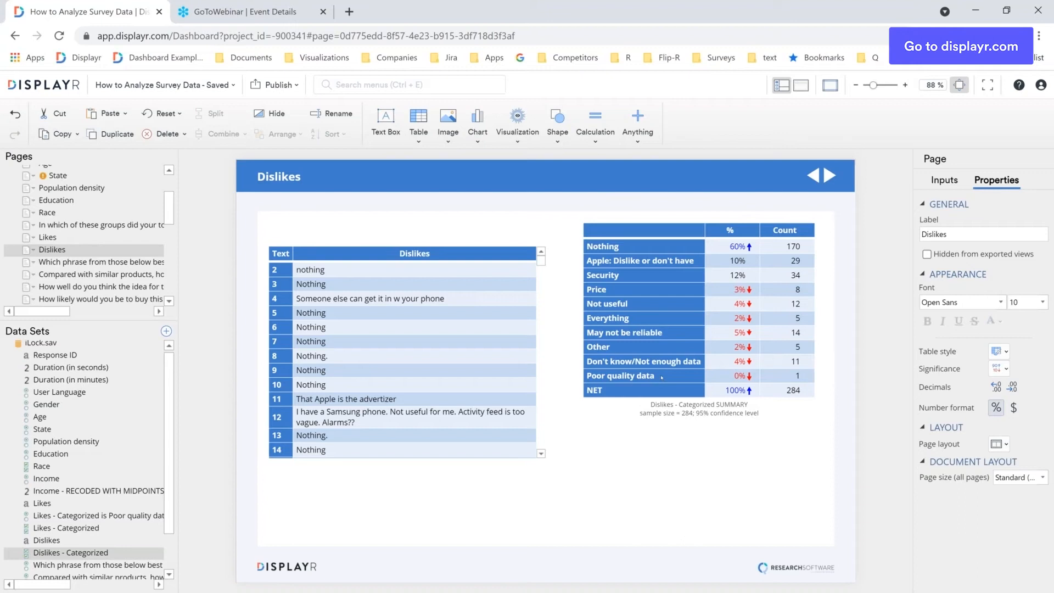
View the Dislikes text in the Data Editor and create a filter where "Dislikes - Categorized" is any of "Poor quality data".
right_click(59, 540)
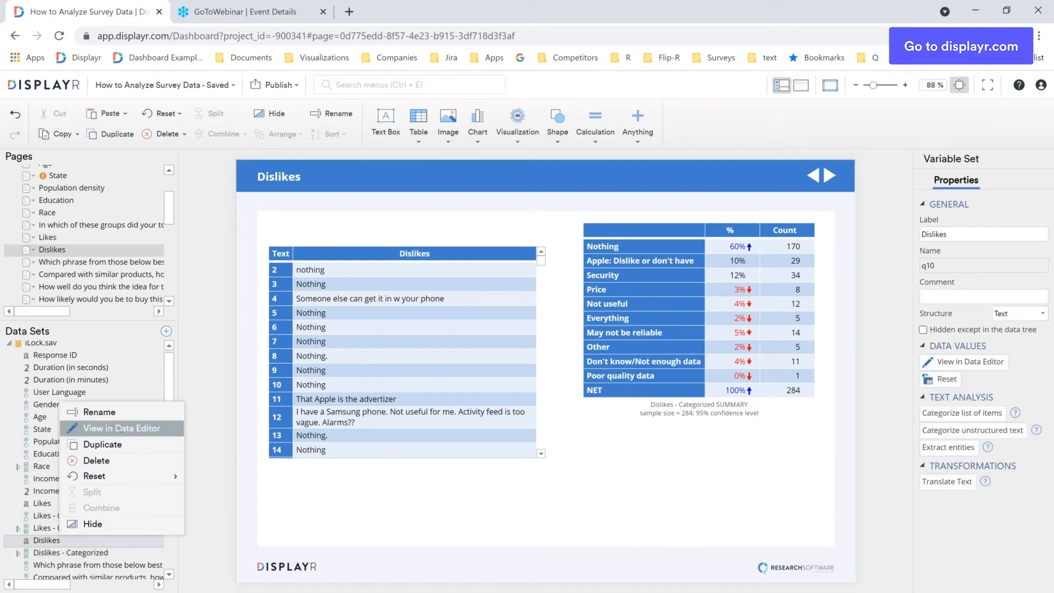
click(120, 428)
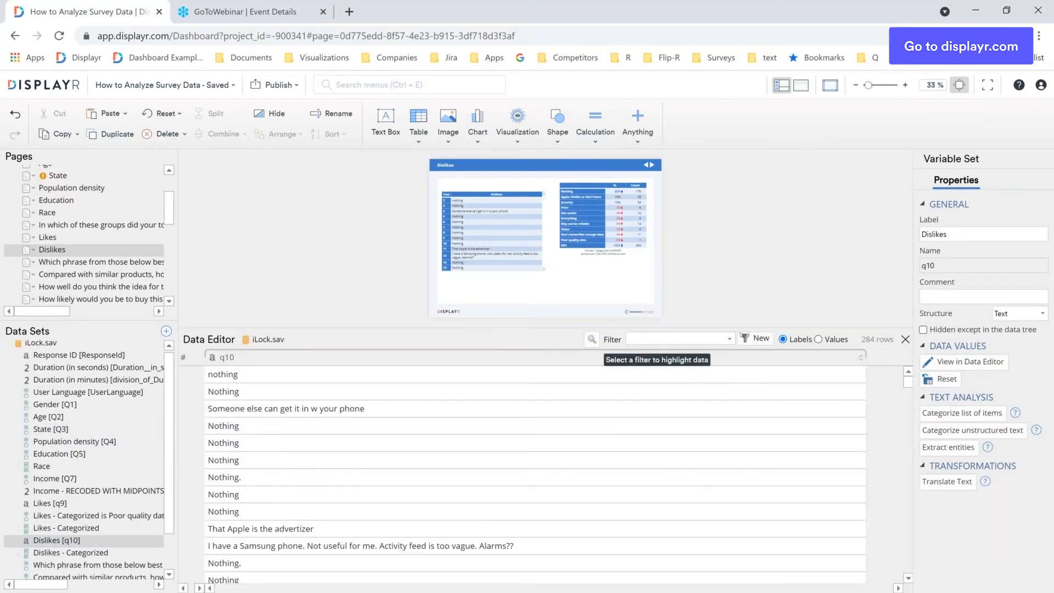
click(760, 338)
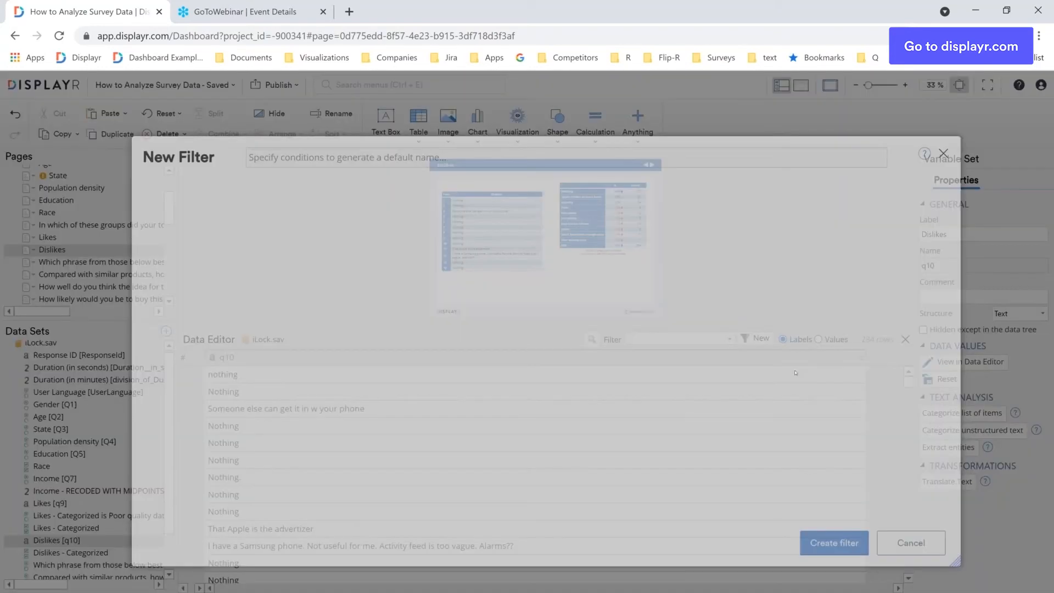
click(220, 249)
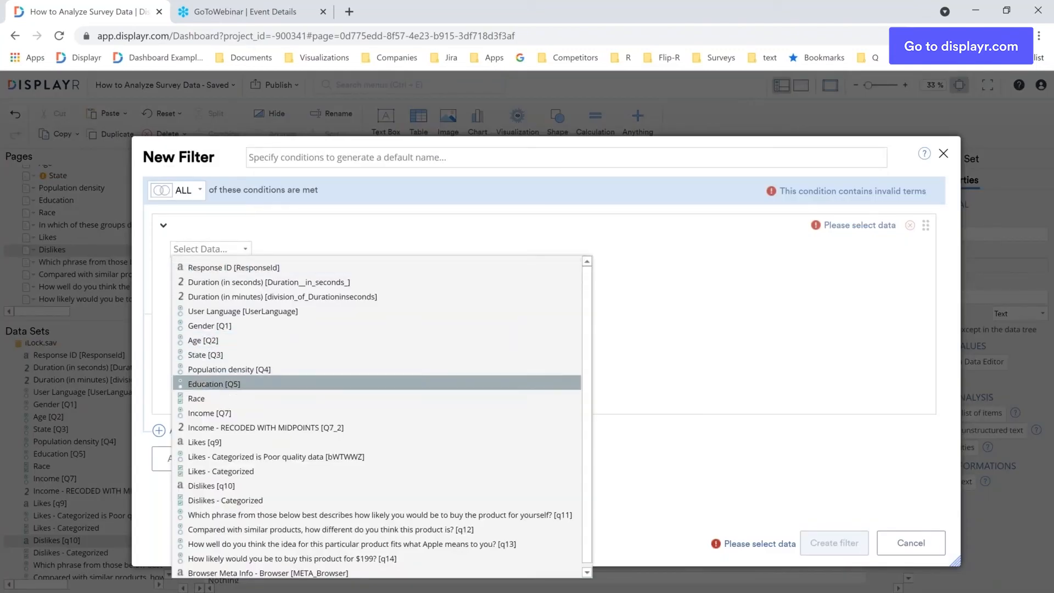
click(286, 500)
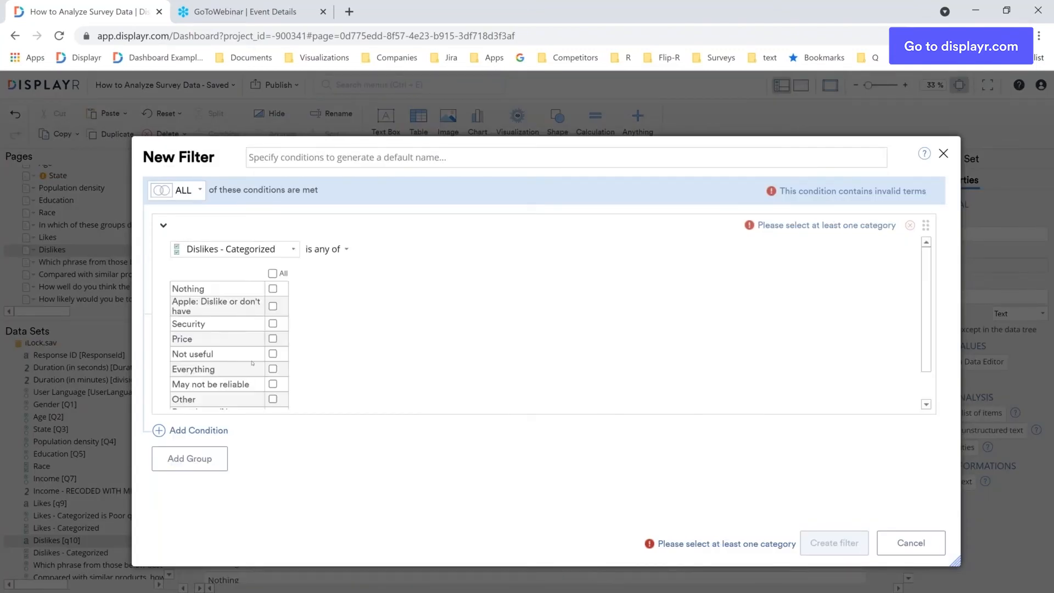
scroll(273, 396, down, 2)
click(273, 396)
click(835, 540)
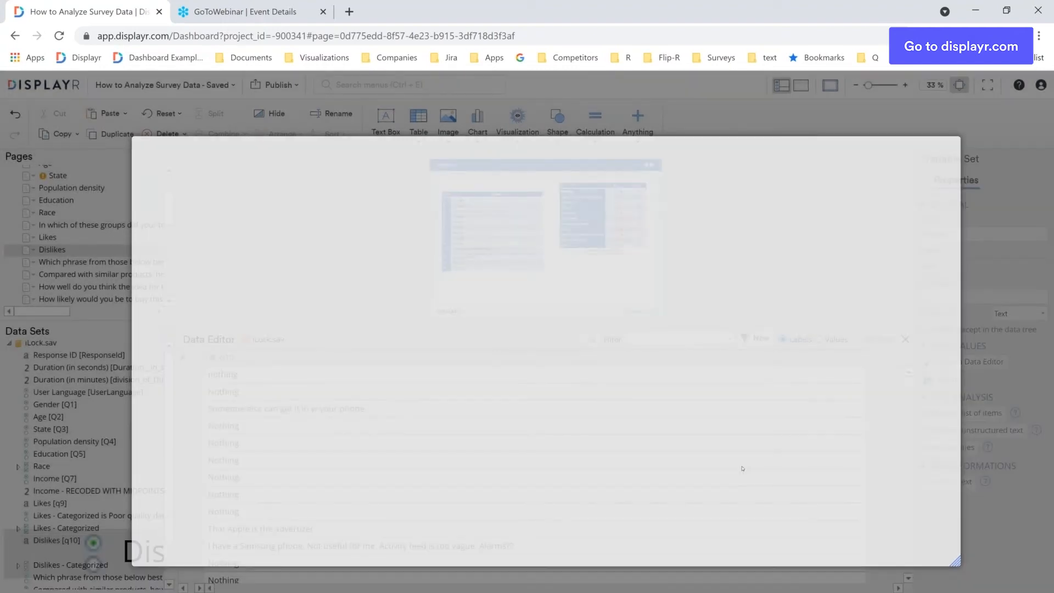
Delete the "no hay nada que me disguste" row matching the Dislikes poor-quality-data filter and close the Data Editor.
scroll(446, 497, down, 20)
scroll(446, 497, down, 15)
scroll(445, 497, down, 14)
scroll(445, 497, down, 16)
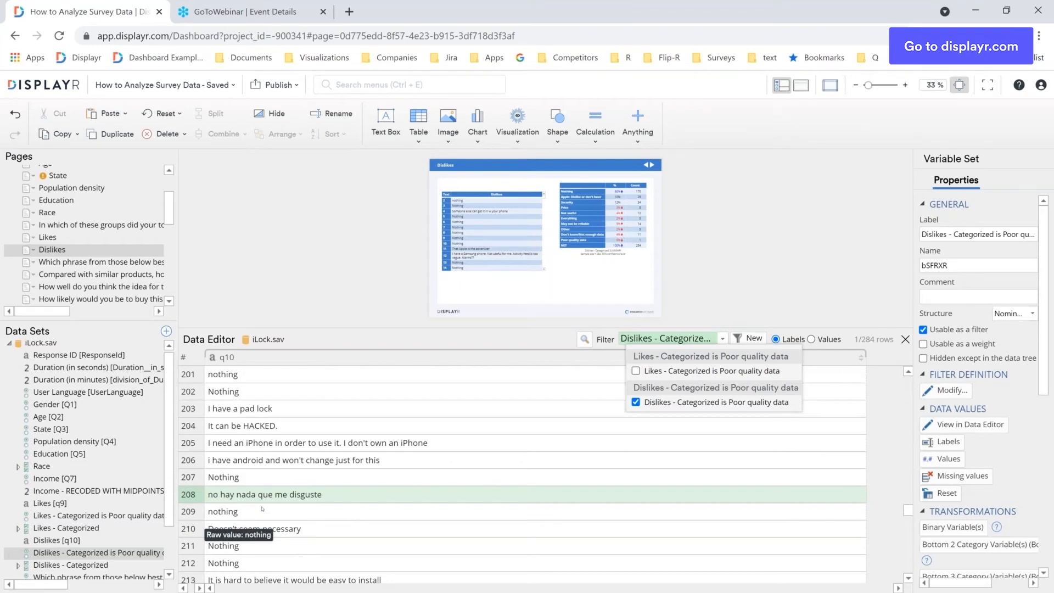
right_click(236, 494)
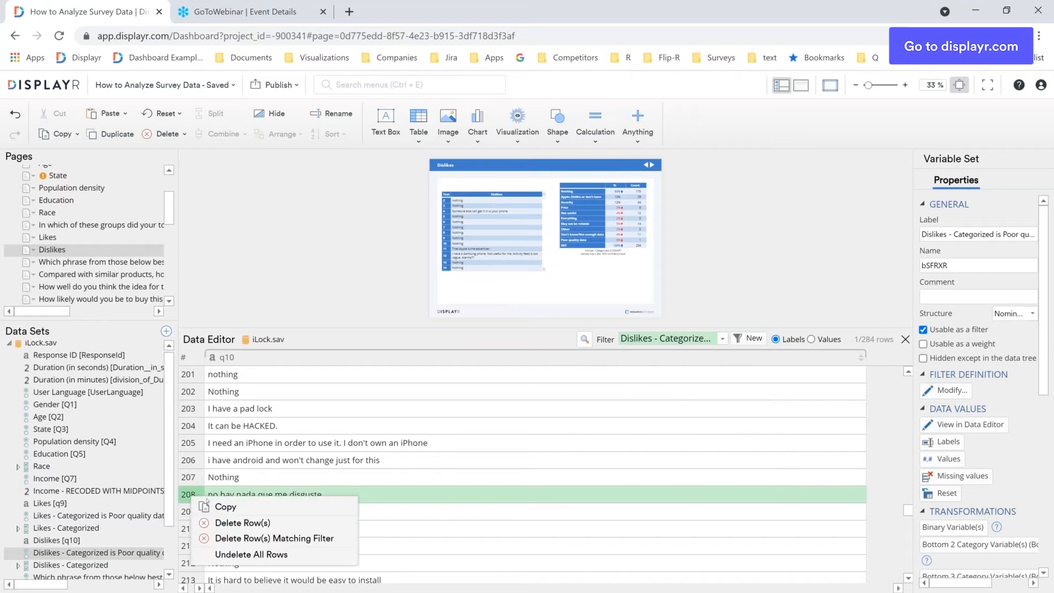
click(269, 525)
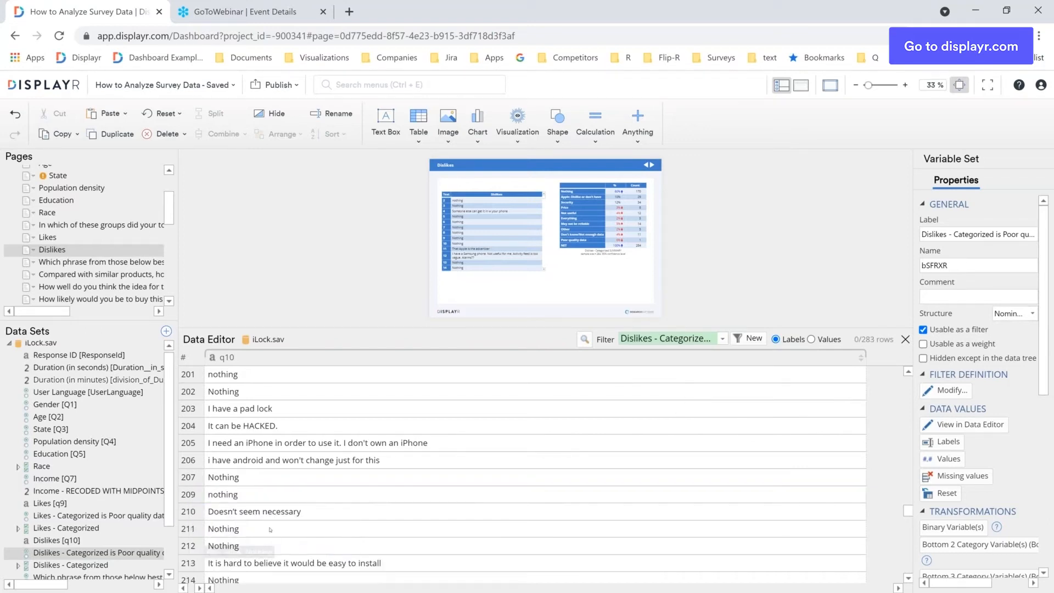
click(904, 340)
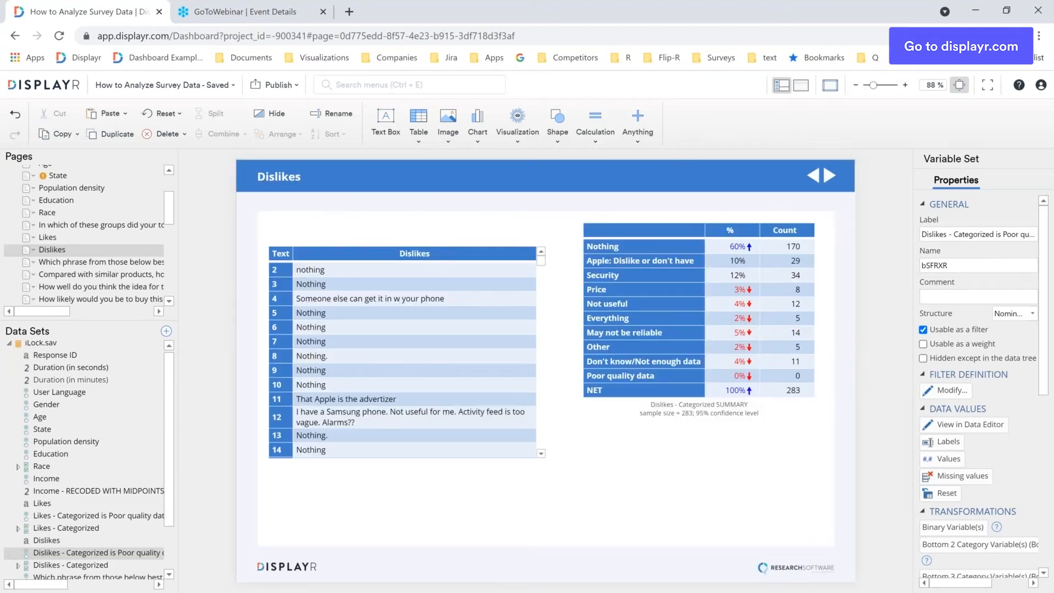
Retitle the page about how likely respondents would be to buy the product for themselves as "Purhase intent (priced)".
click(65, 264)
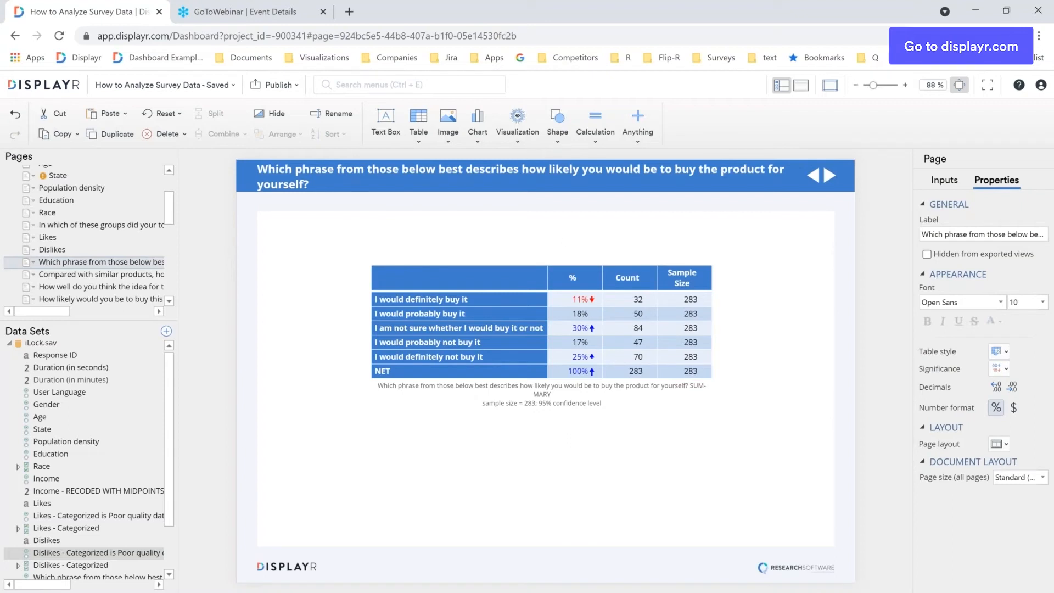
double_click(282, 184)
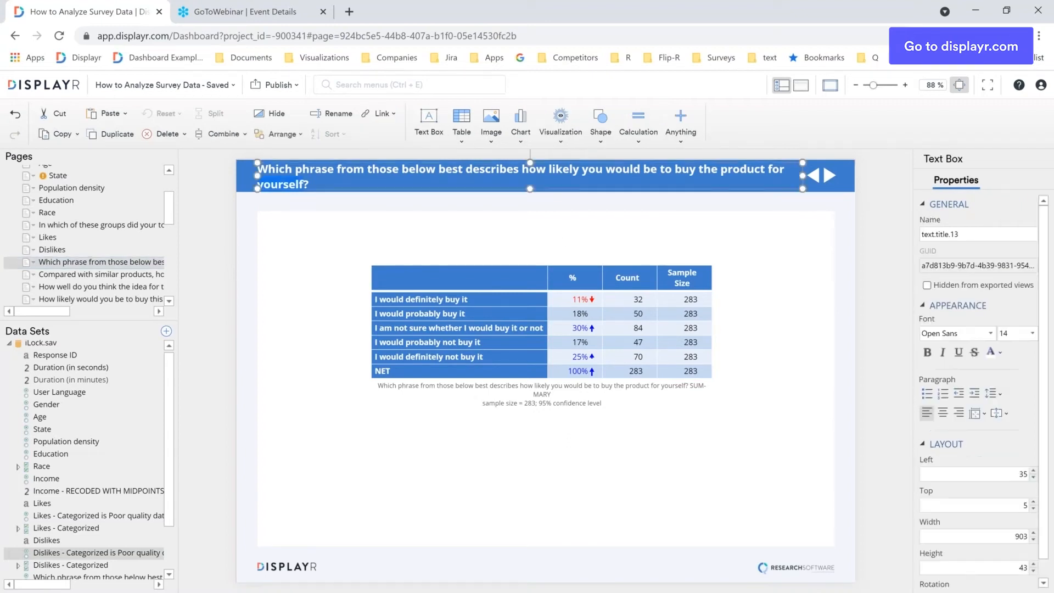
key(ctrl+a)
text(Purhase intent ()
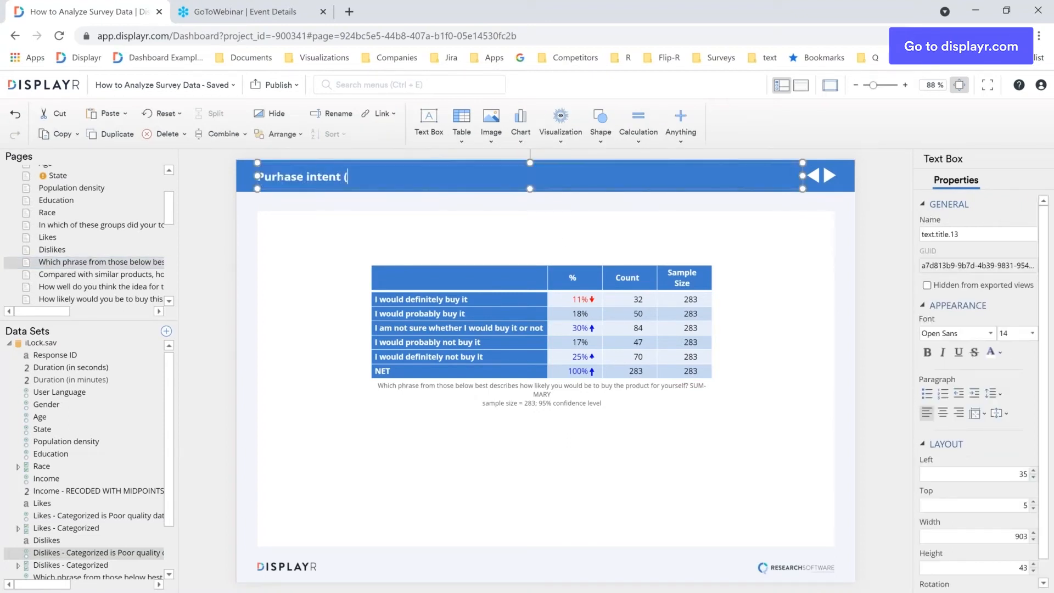
text(priced))
Check the product concept on the Case study page, and change the purchase intent page's title to "Purhase intent (unpriced)".
scroll(104, 193, up, 3)
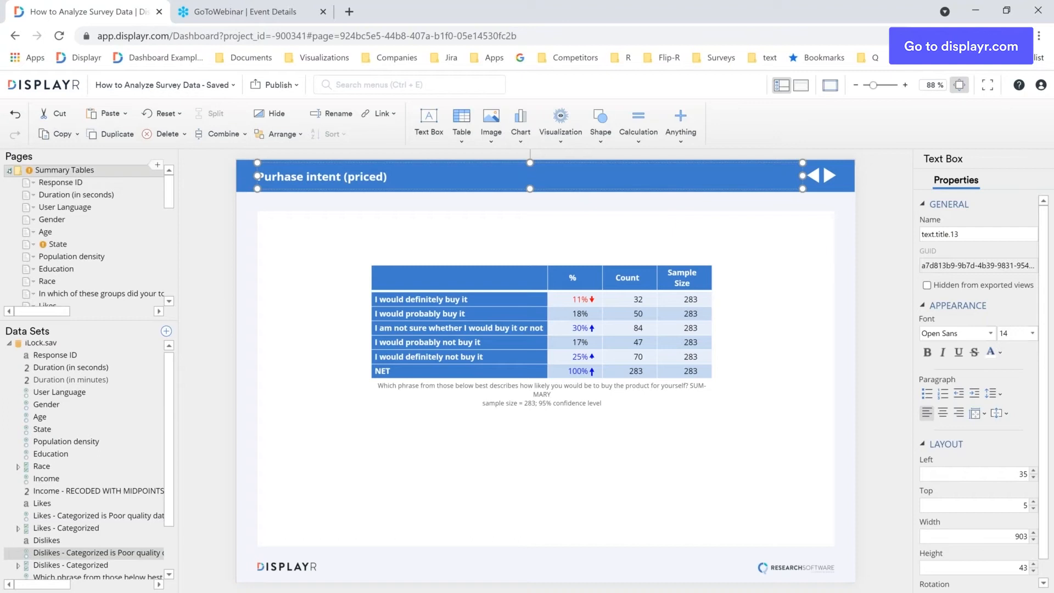
click(9, 171)
click(77, 199)
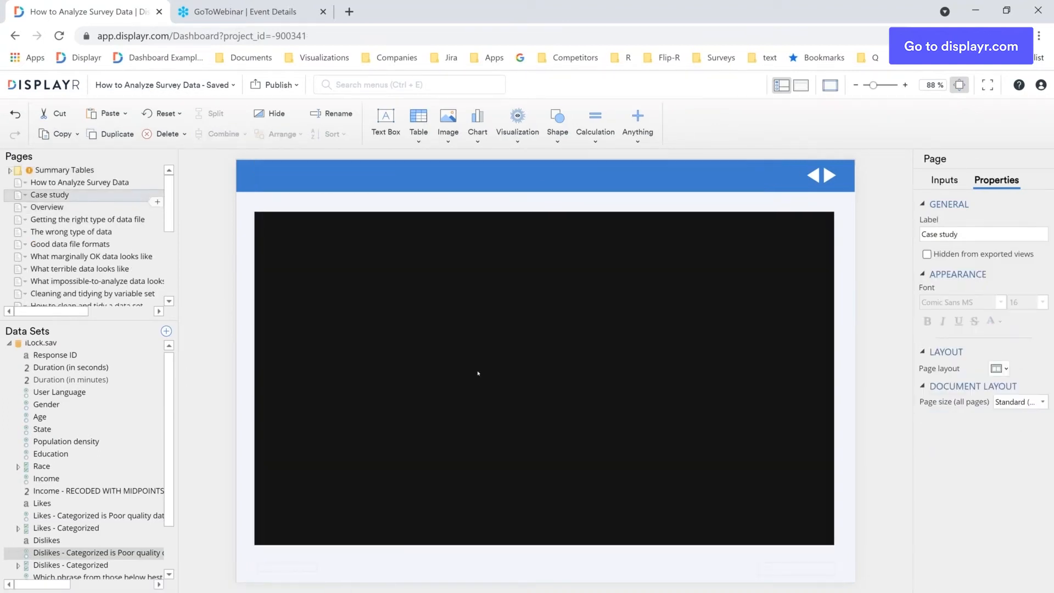
click(9, 170)
scroll(85, 272, down, 3)
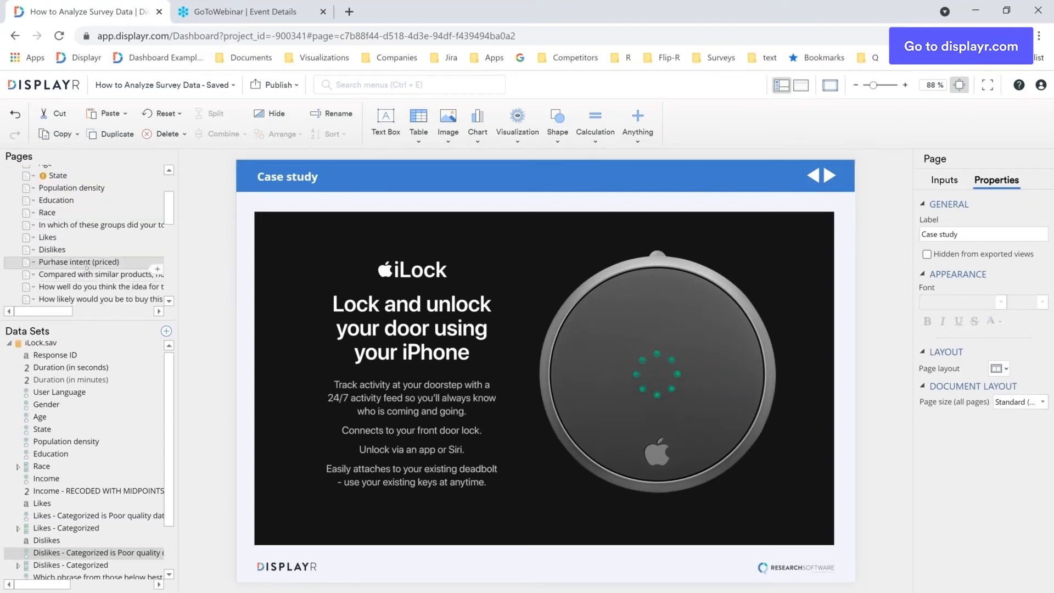
click(88, 264)
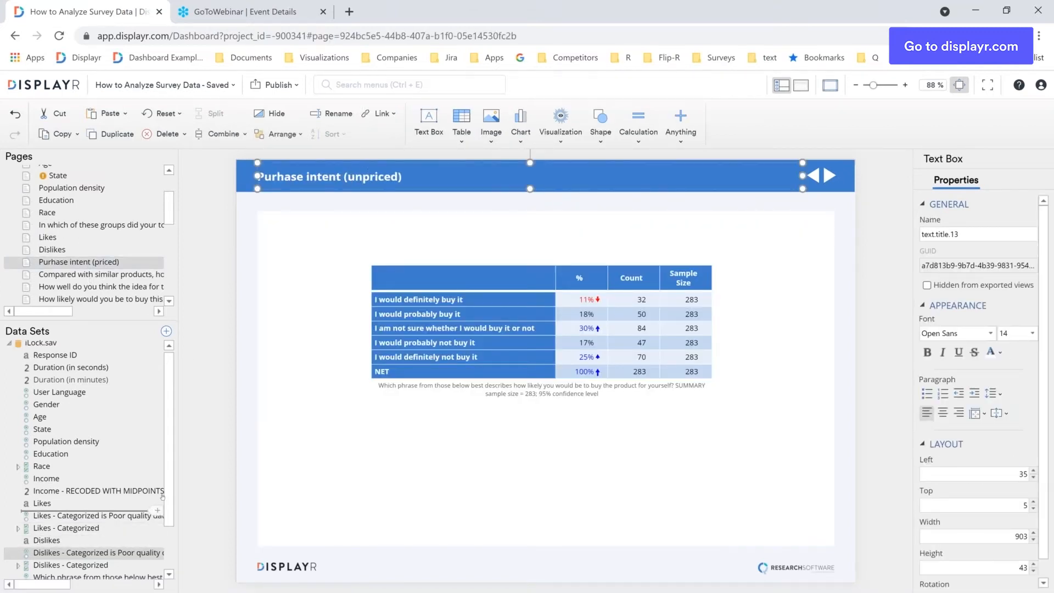
Rename the variable set "Which phrase from those below best describes how likely you would be to buy…" as "Purchase intent (unpriced)".
scroll(164, 554, down, 1)
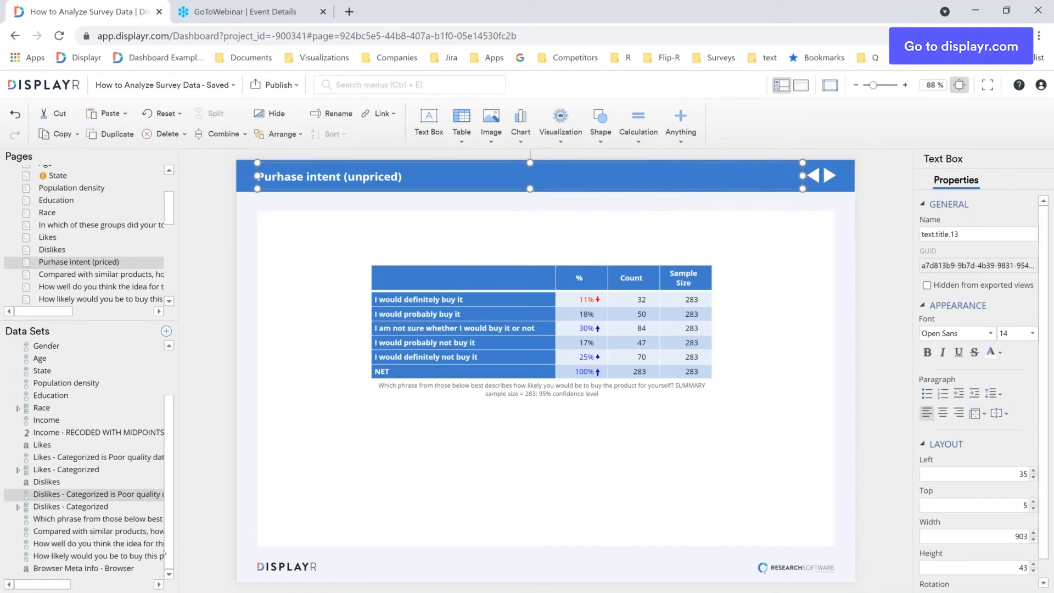
right_click(108, 520)
click(146, 396)
text(Purchase intnt)
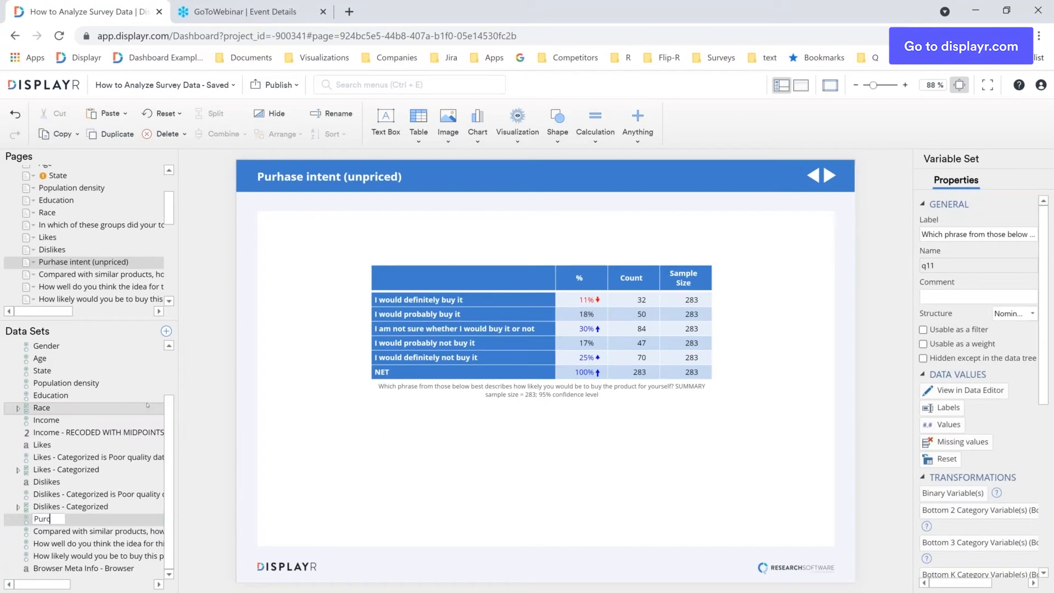
key(BackSpace)
key(BackSpace)
text(ent (unrp)
key(BackSpace)
key(BackSpace)
text(priced))
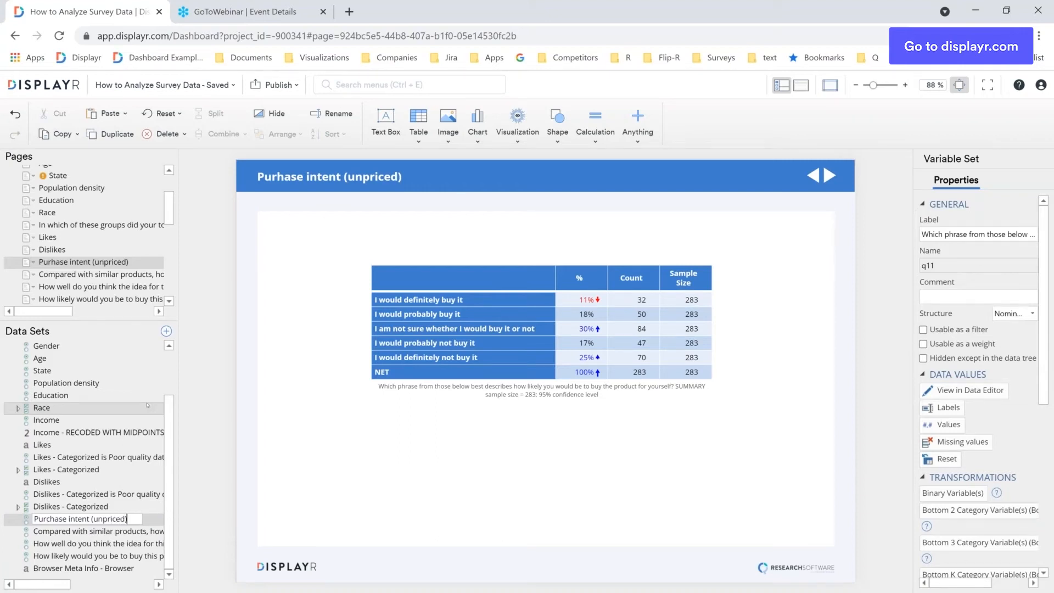
key(Return)
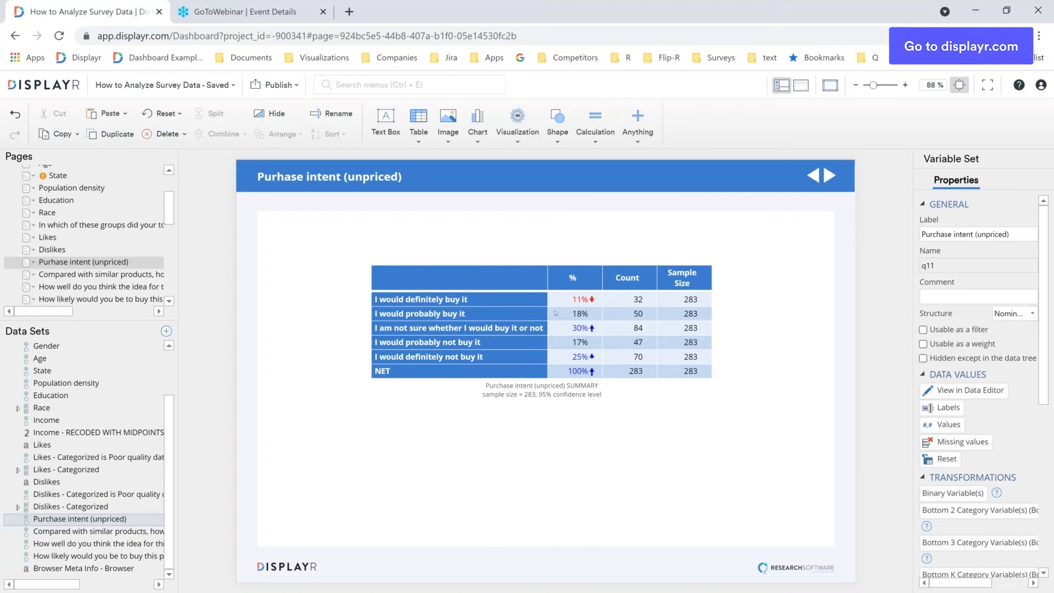
Widen the pages and data sets area, and retitle the page "Compared with similar products, how different do you think this product is?" as "Uniqueness".
click(73, 274)
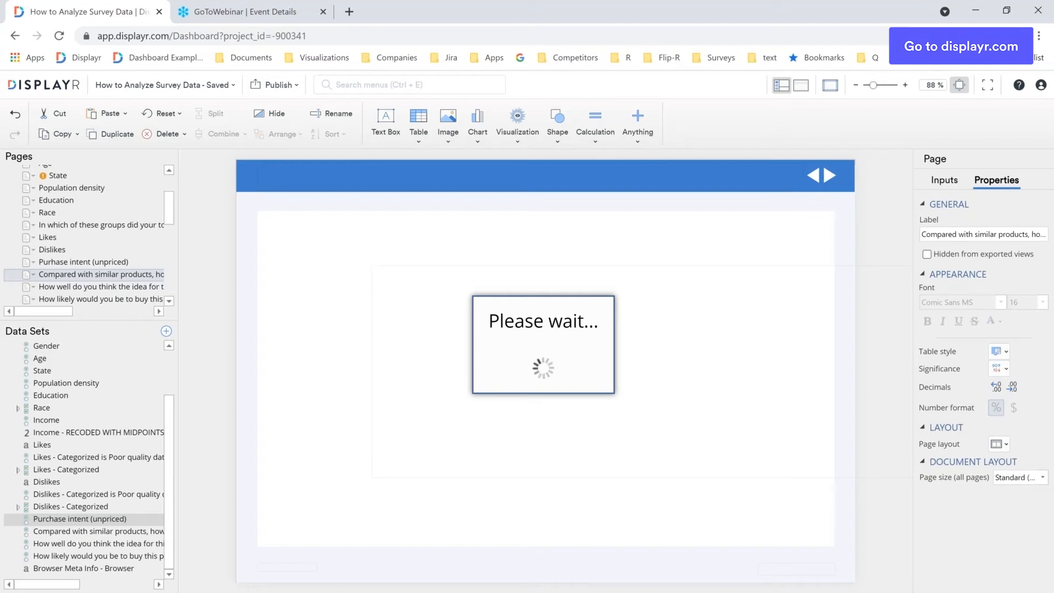
drag(181, 382, 214, 378)
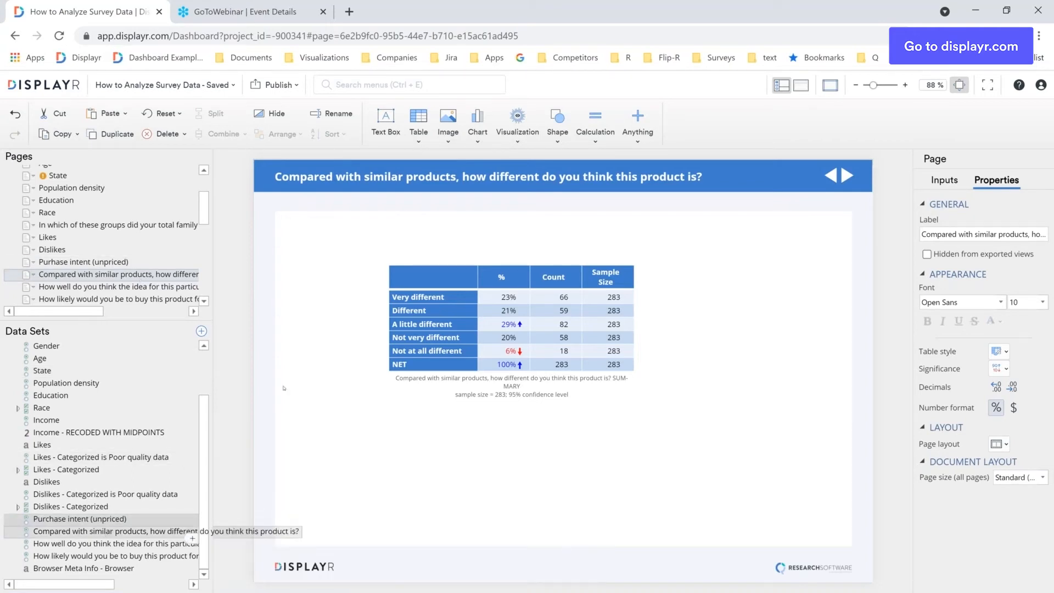
click(115, 532)
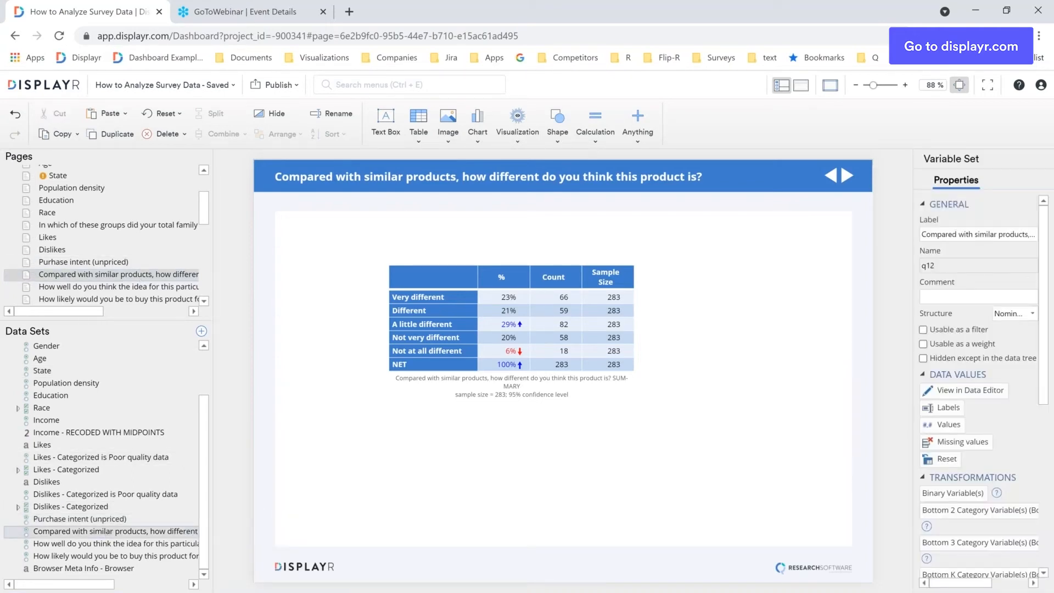
triple_click(452, 176)
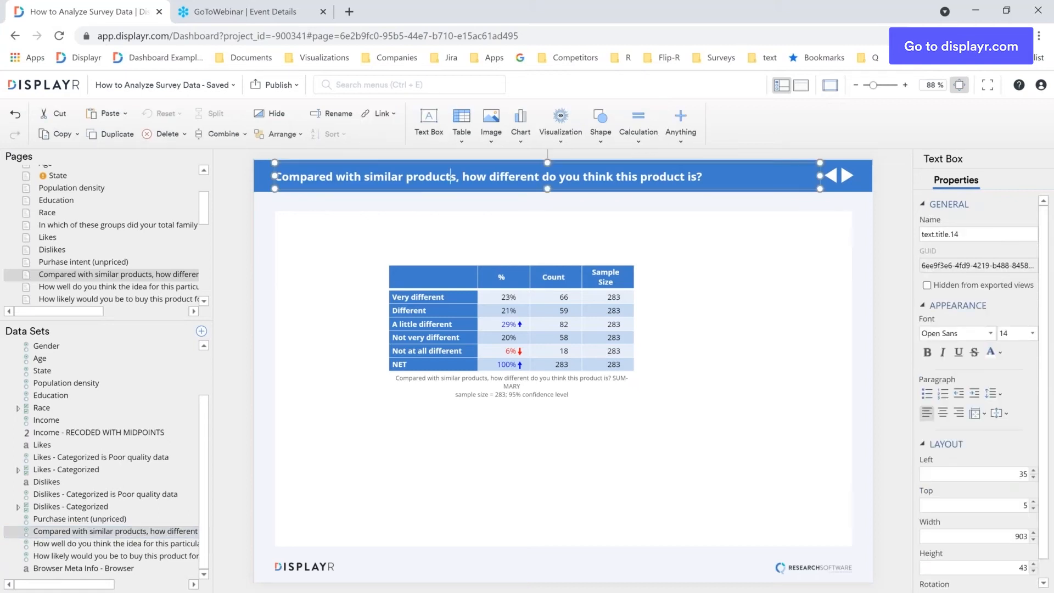
text(Uniue)
key(BackSpace)
key(BackSpace)
text(queness)
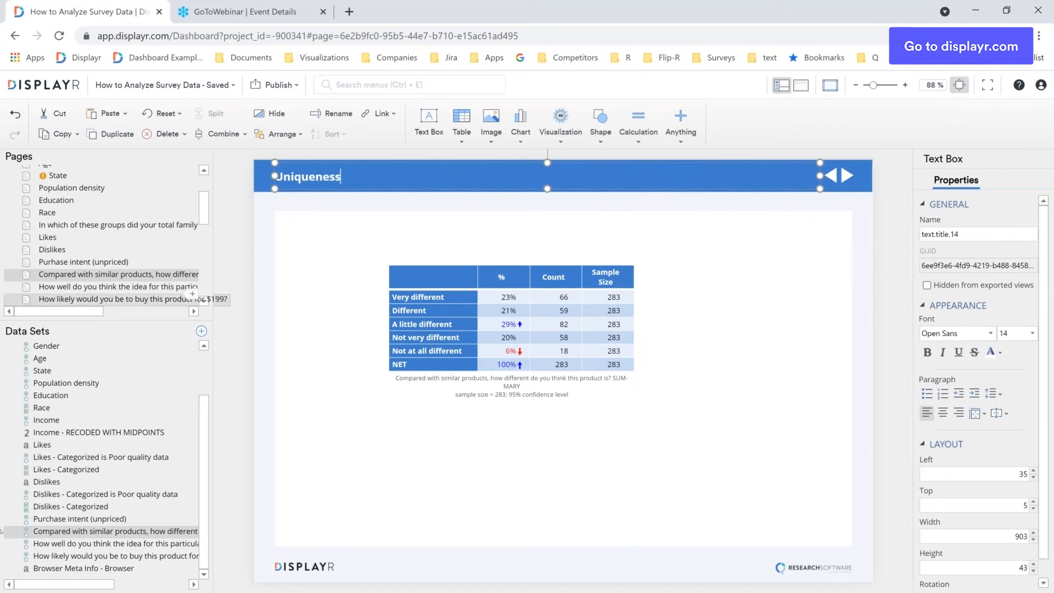
Rename the variable set "Compared with similar products, how different do you think this product is?" as "Uniqueness".
right_click(70, 533)
click(187, 409)
text(Uniqueness)
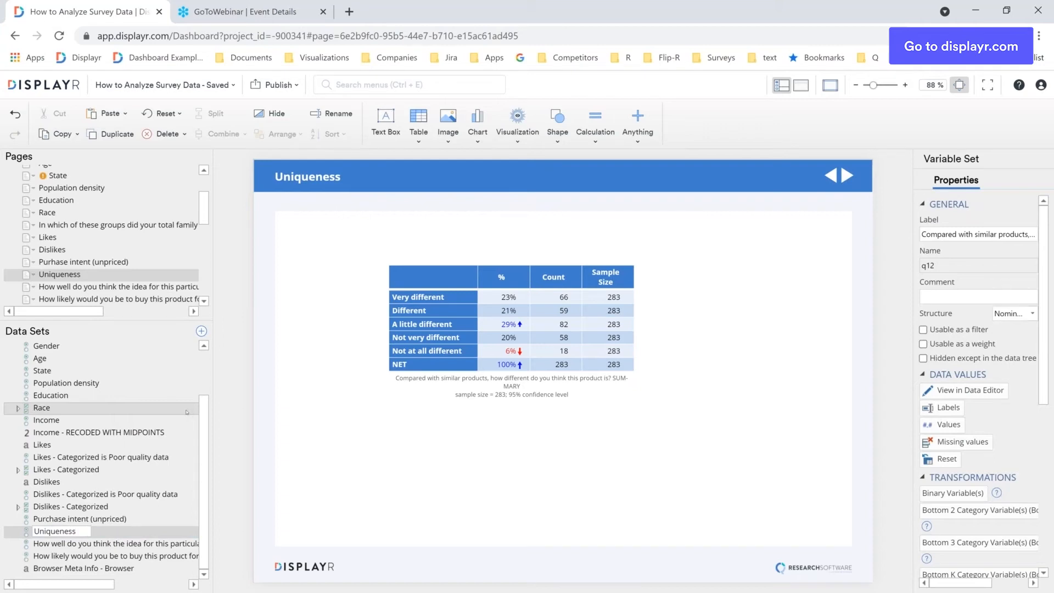
key(Return)
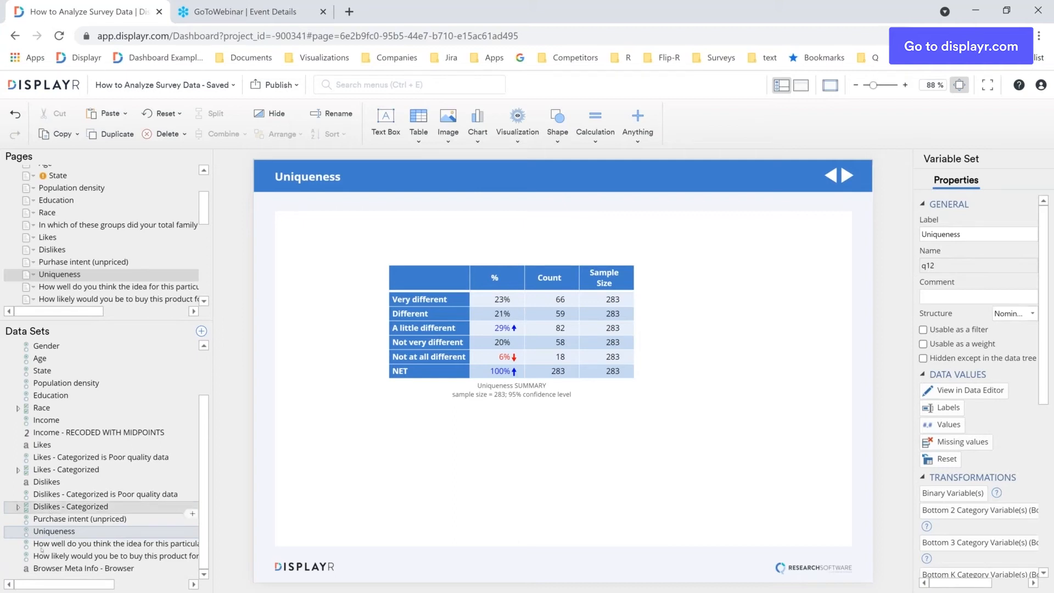
Retitle the page about how well the product idea fits what Apple means to respondents as "Brand fit".
click(66, 286)
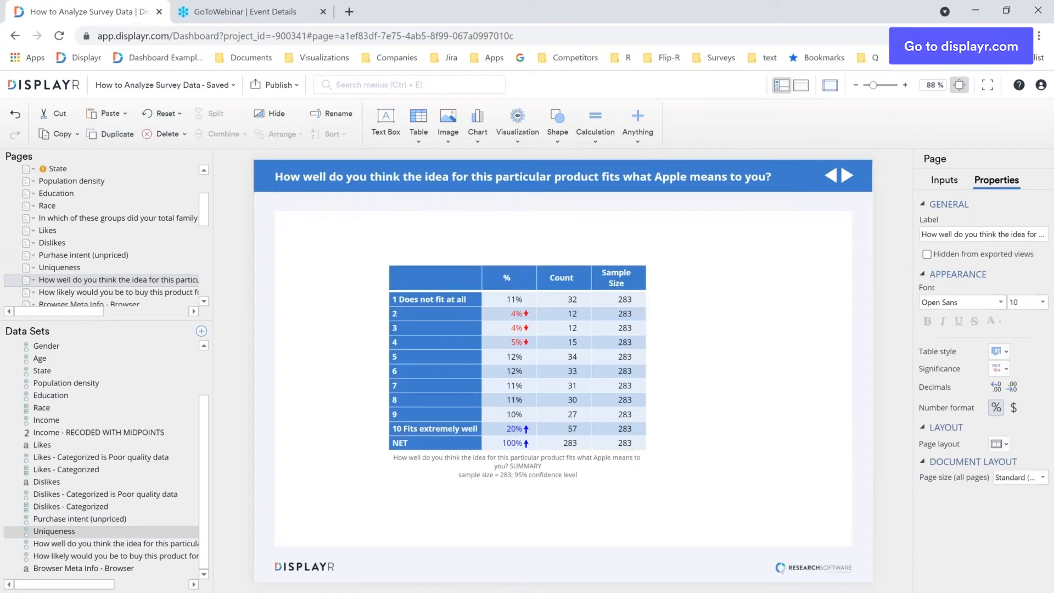
double_click(374, 175)
key(ctrl+a)
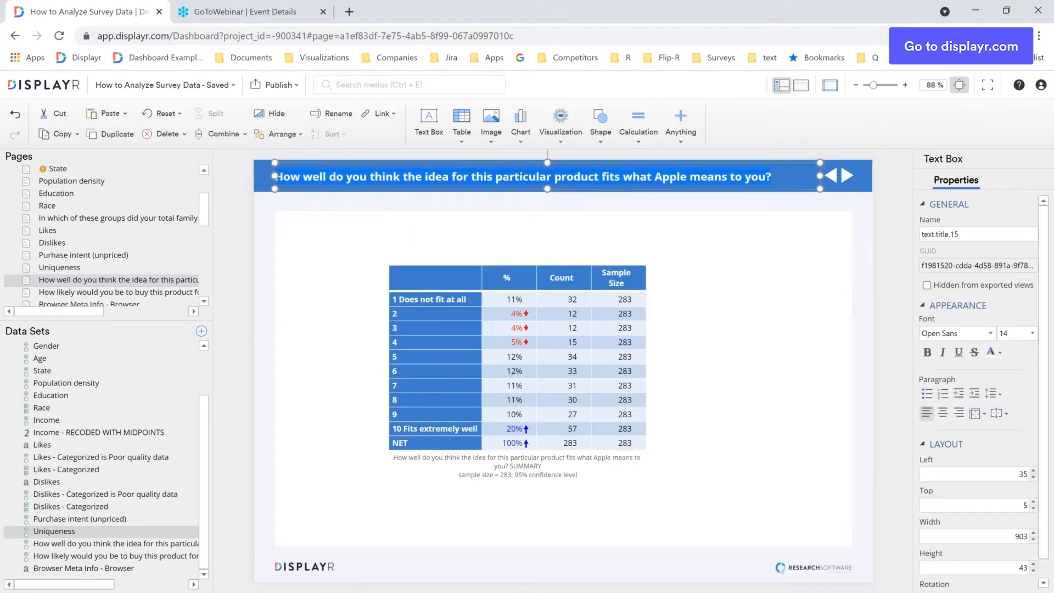
text(Brand fit)
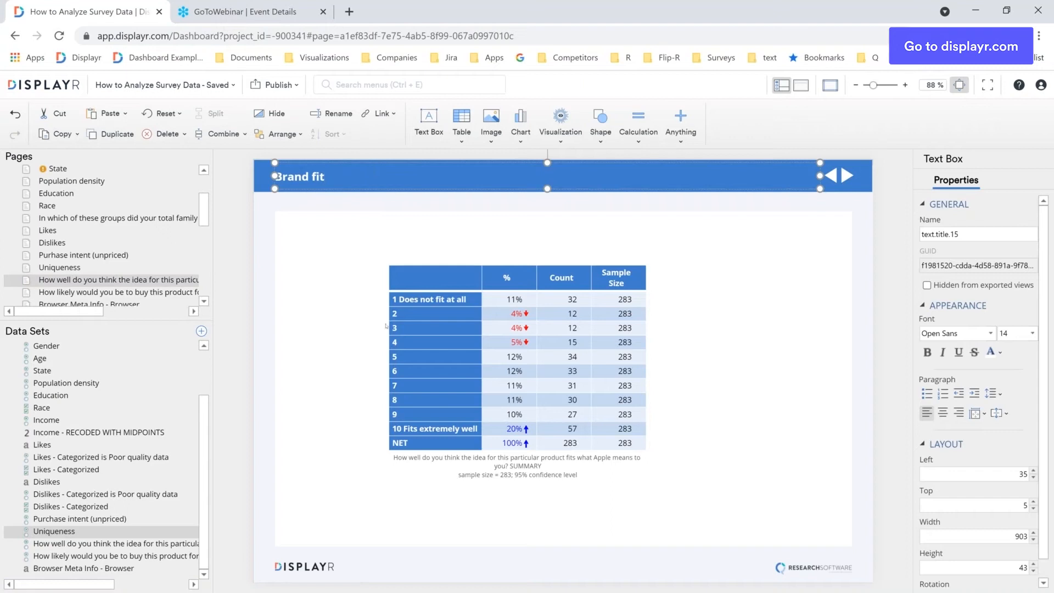
Combine the Brand fit table's rating categories into three groups: 1 to 3, 4 to 7, and 8 to 10.
click(467, 299)
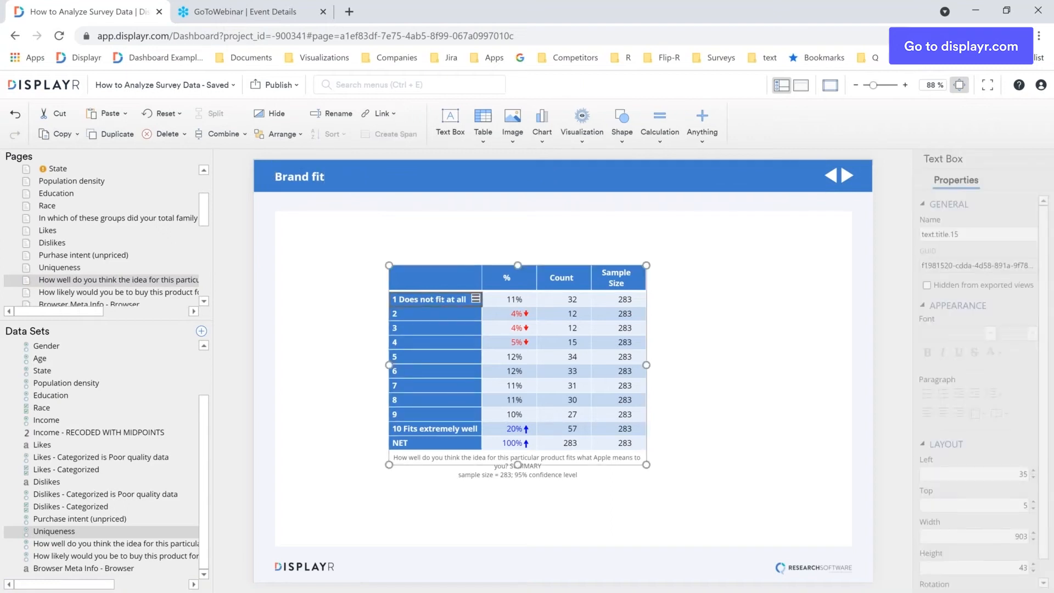
drag(467, 299, 420, 327)
right_click(419, 328)
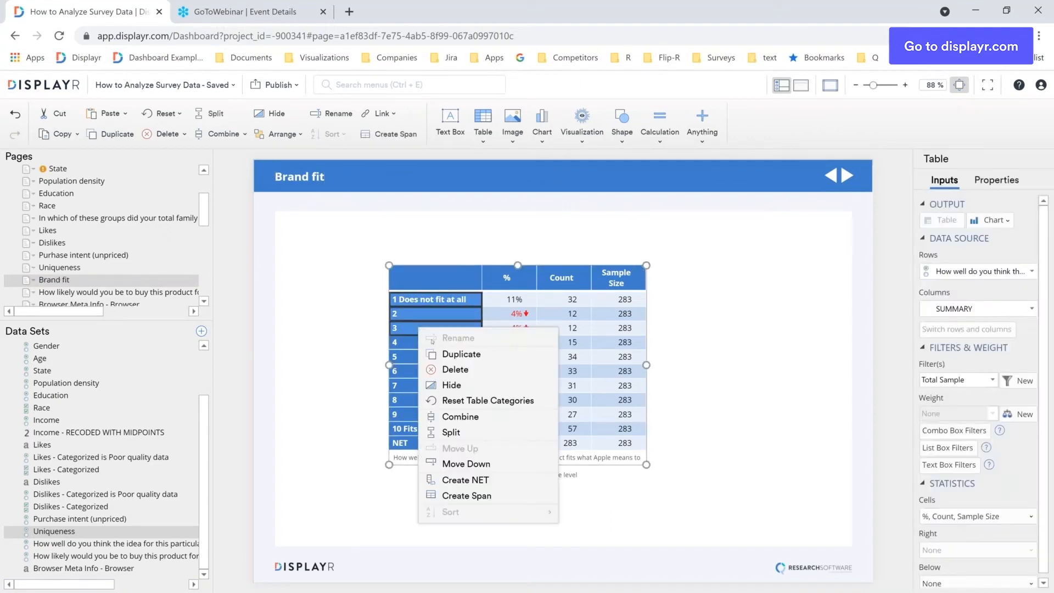
click(461, 416)
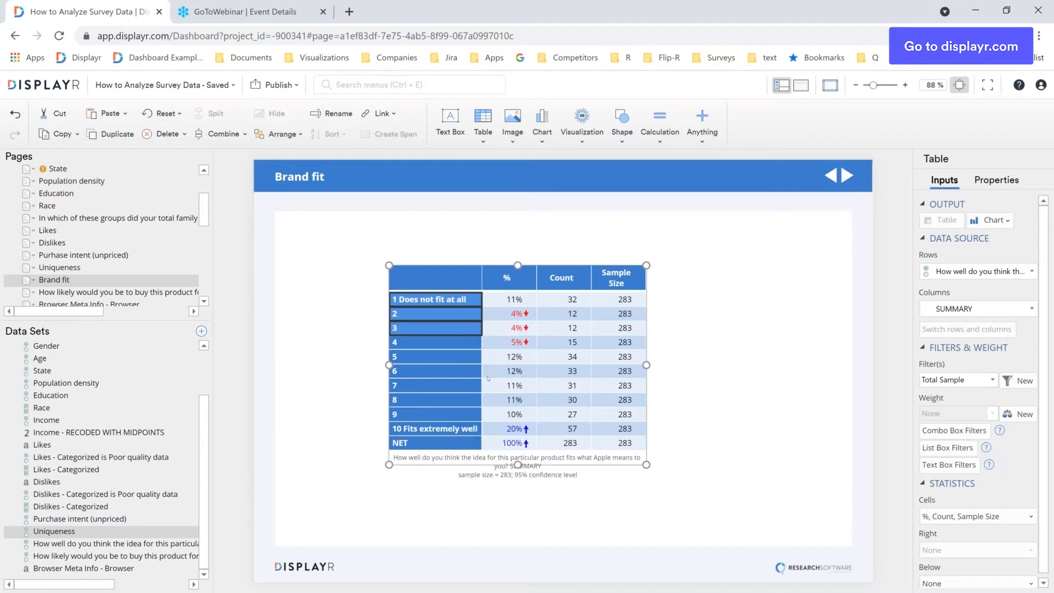
drag(434, 314, 455, 346)
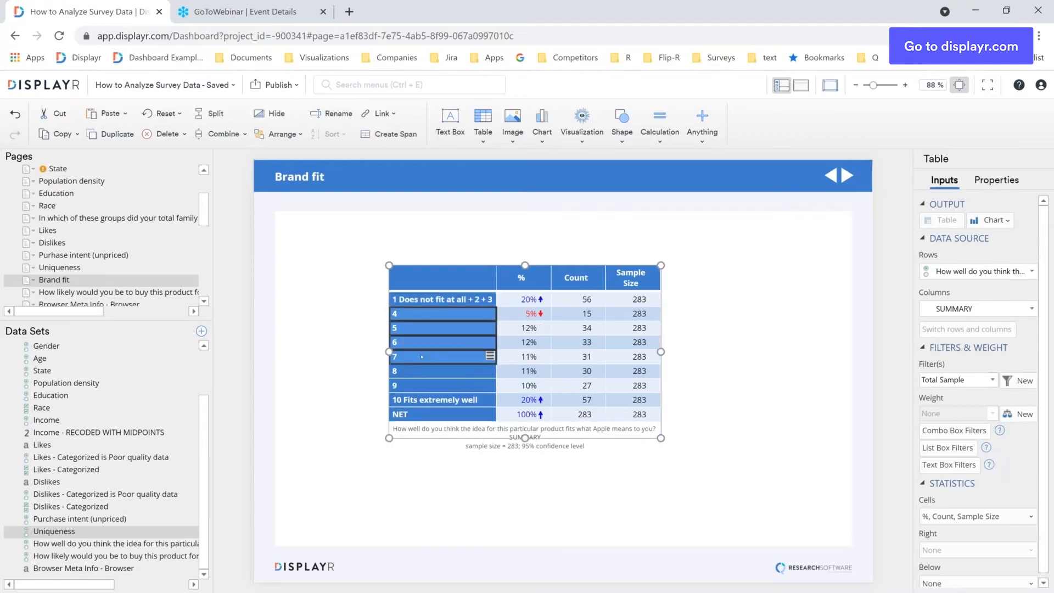
right_click(454, 351)
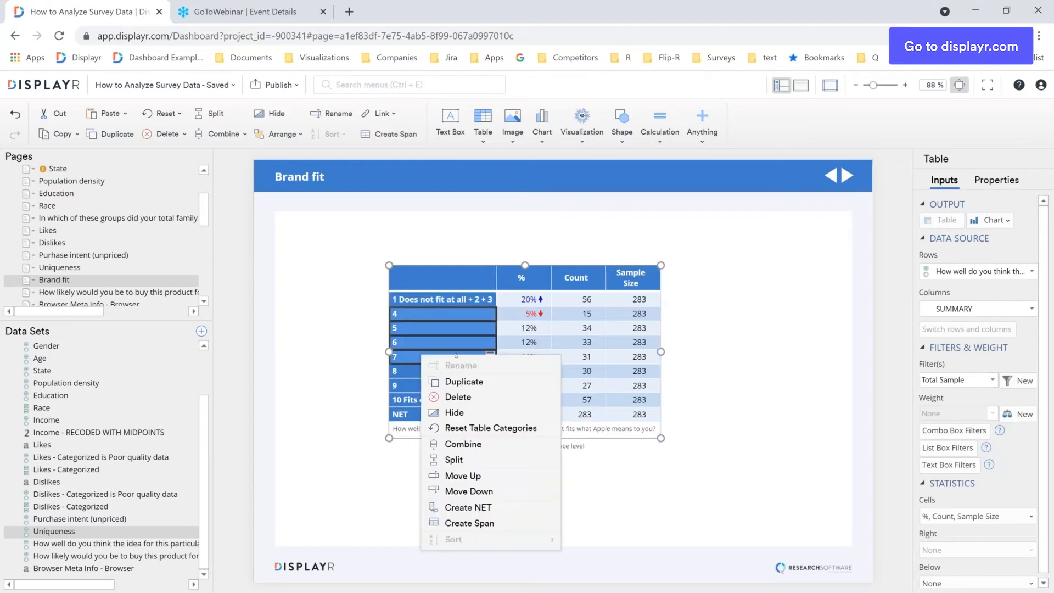
click(462, 443)
drag(434, 328, 433, 342)
right_click(423, 351)
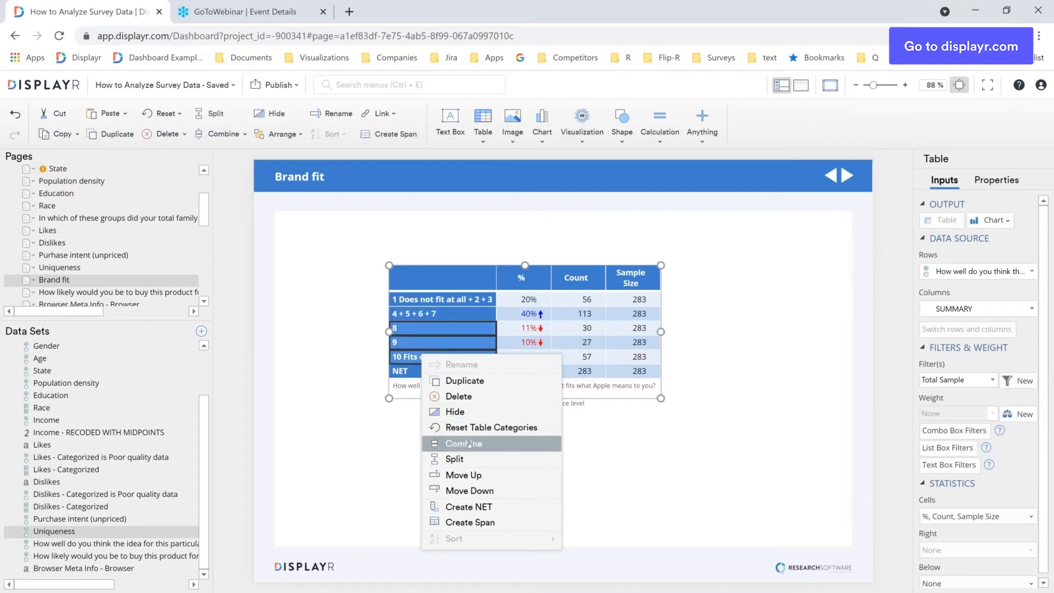
click(463, 443)
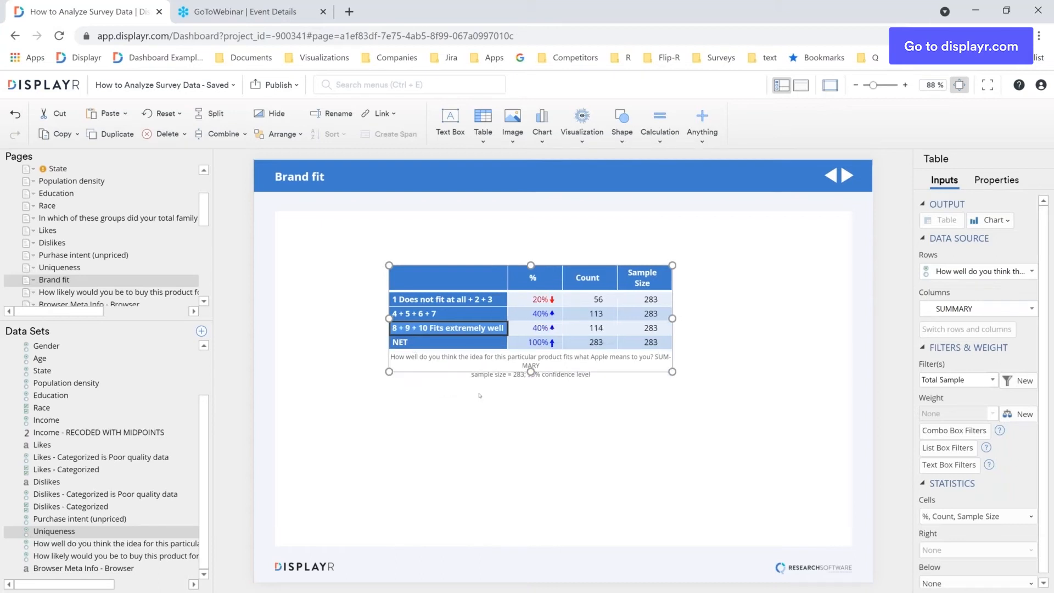
click(479, 395)
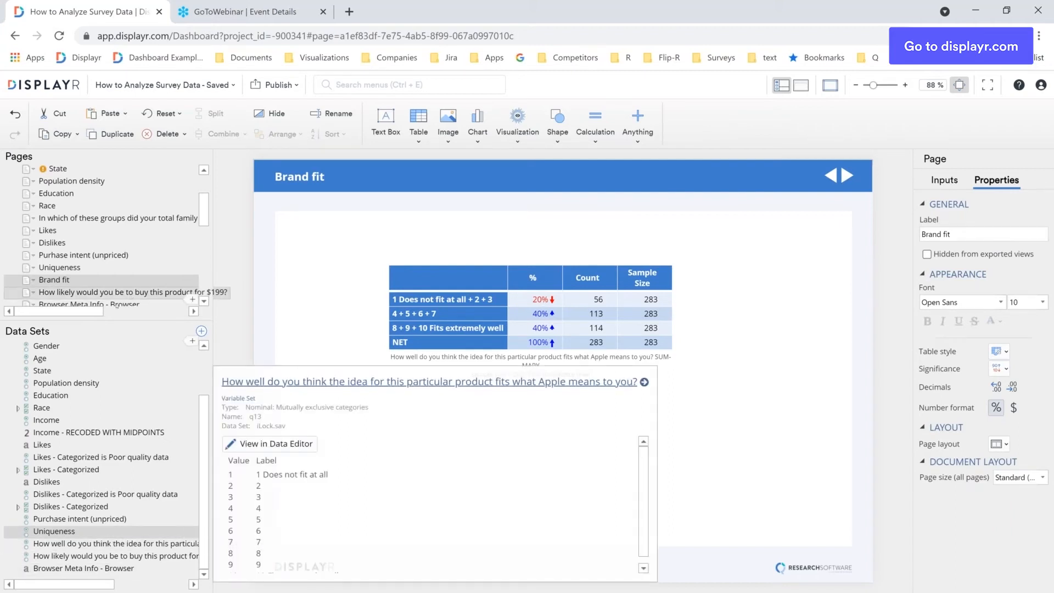
Rename the variable set about how well the product idea fits what Apple means to respondents as "Purchase intent (priced)".
click(116, 292)
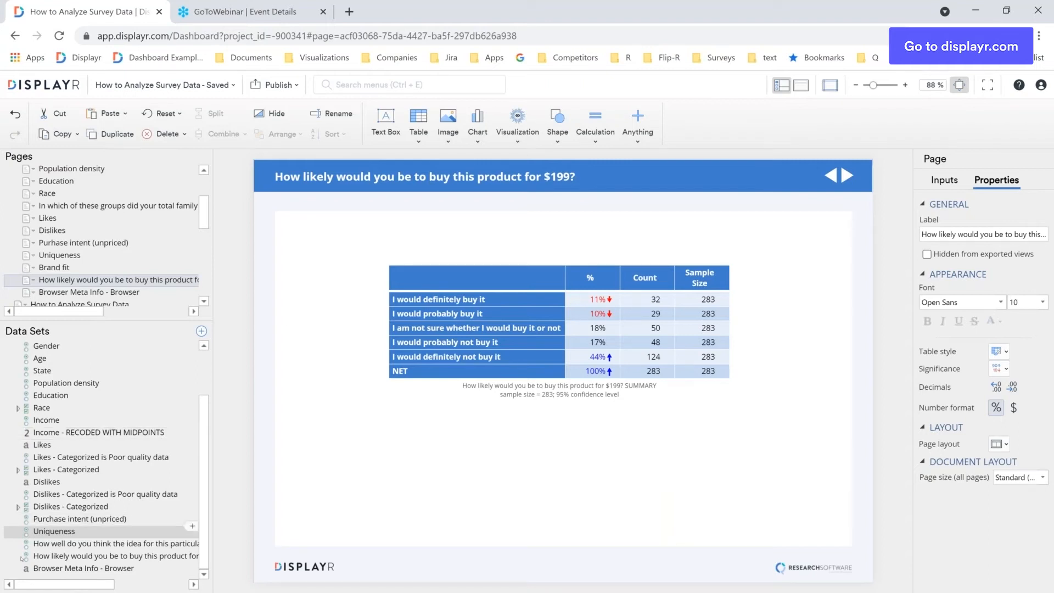
click(61, 544)
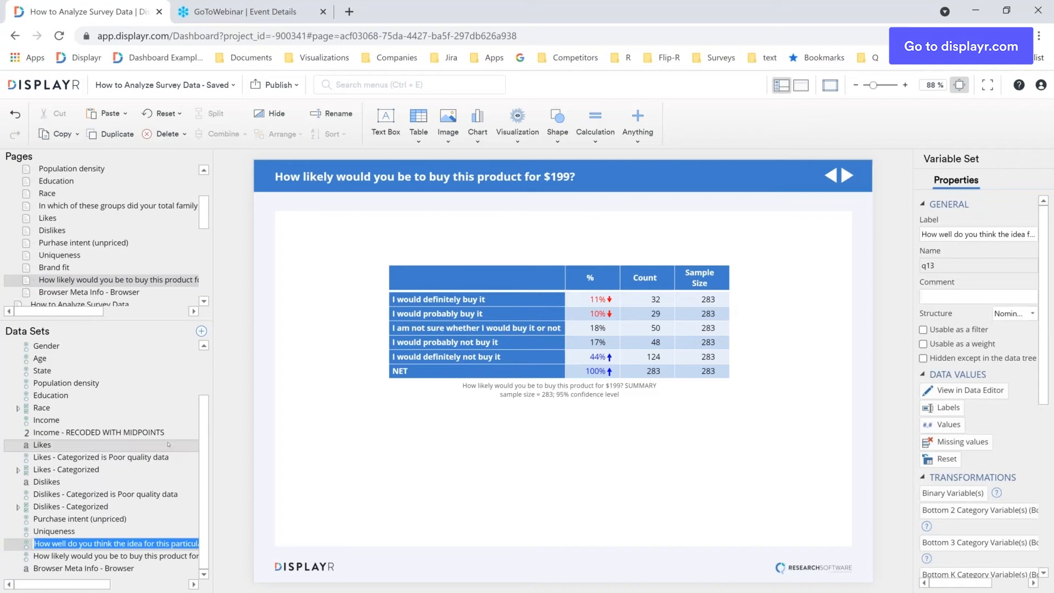
text(Purchase inte)
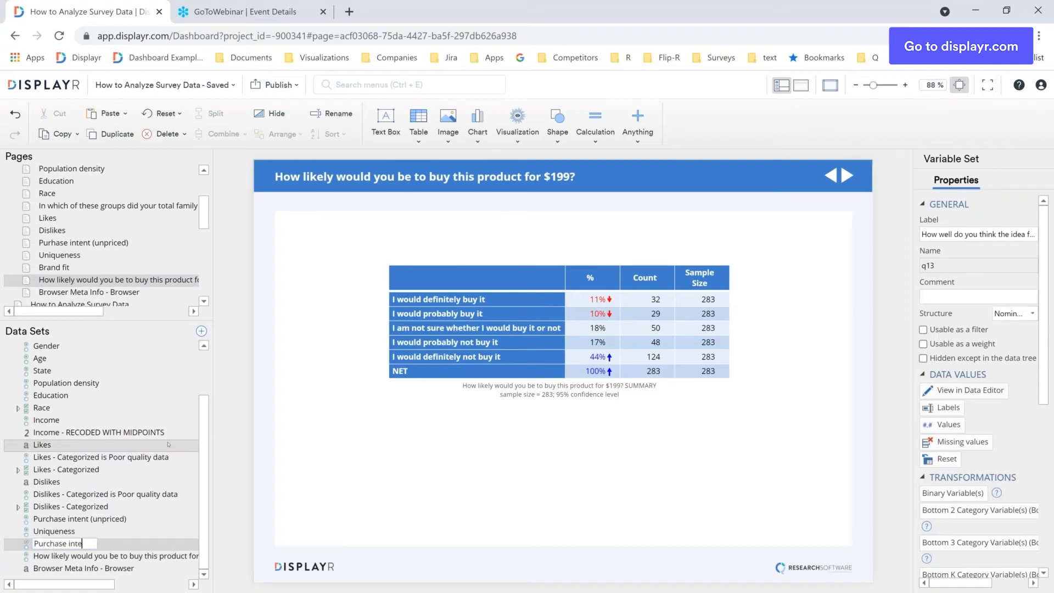
text(nt (priced))
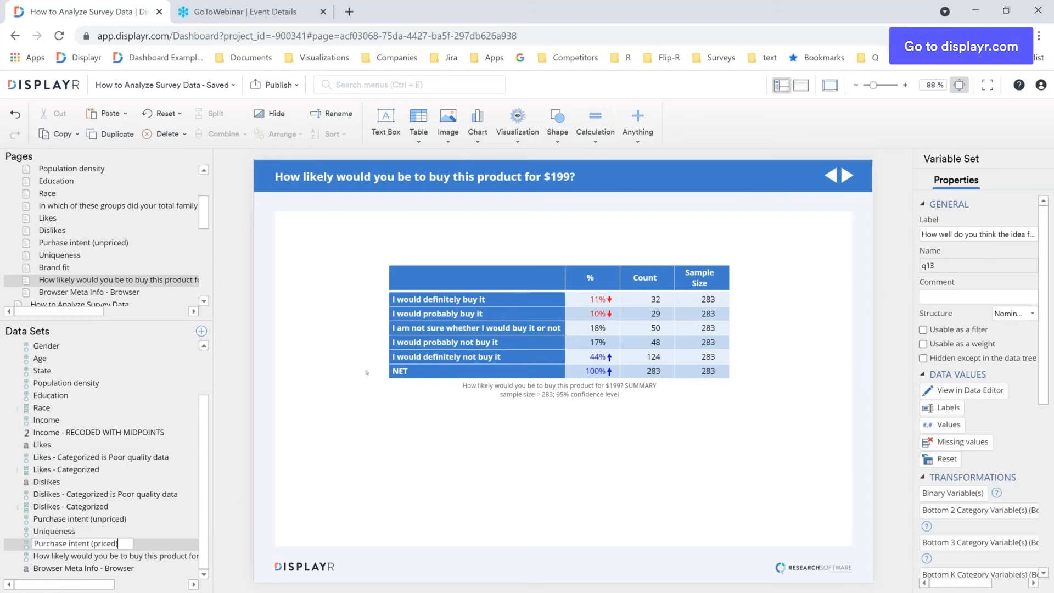
Change the structure of the Browser Meta Info - Browser variable set to Nominal: Mutually exclusive categories.
click(274, 305)
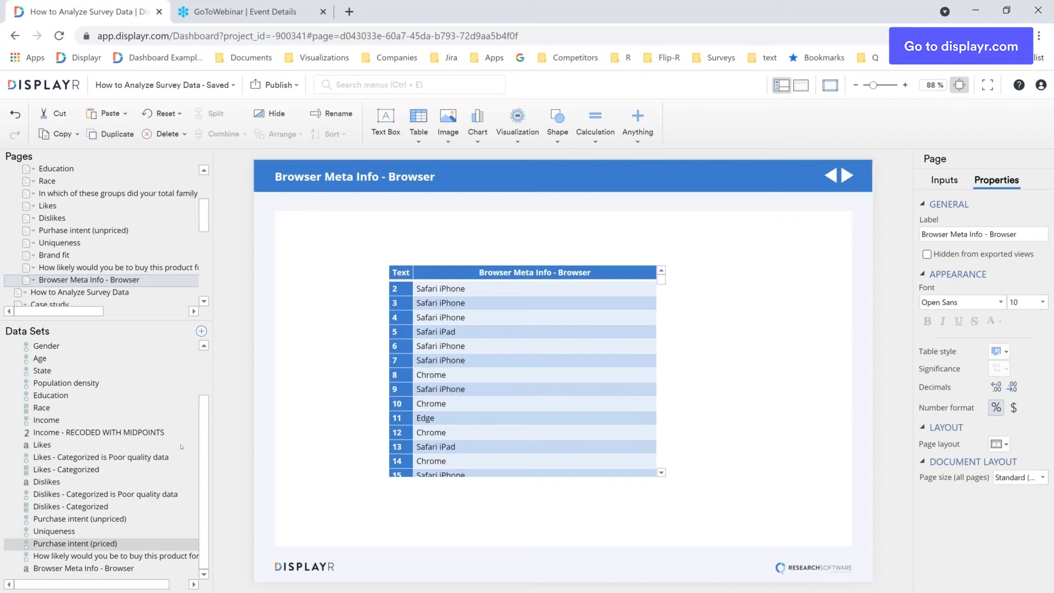
click(49, 568)
click(1018, 314)
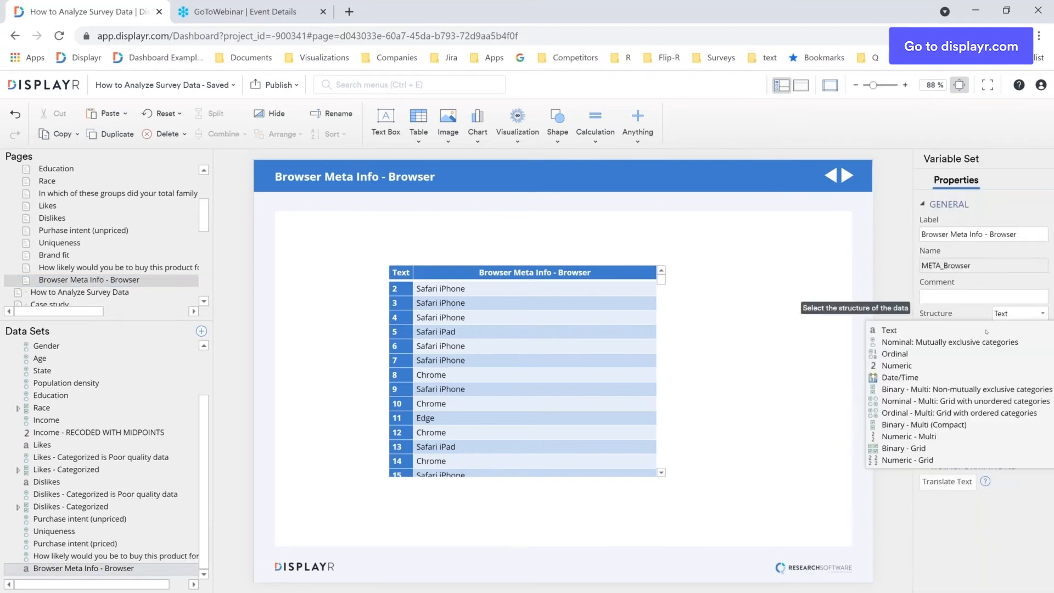
click(949, 342)
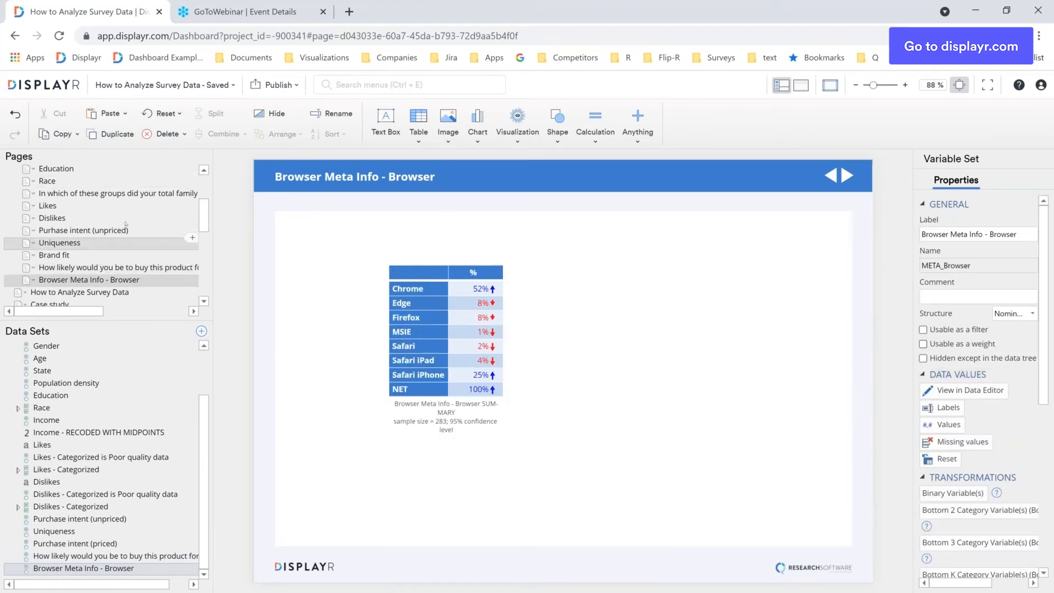
Look through the presentation pages from "Cleaning and tidying by variable set" to "Weighting".
scroll(125, 223, up, 10)
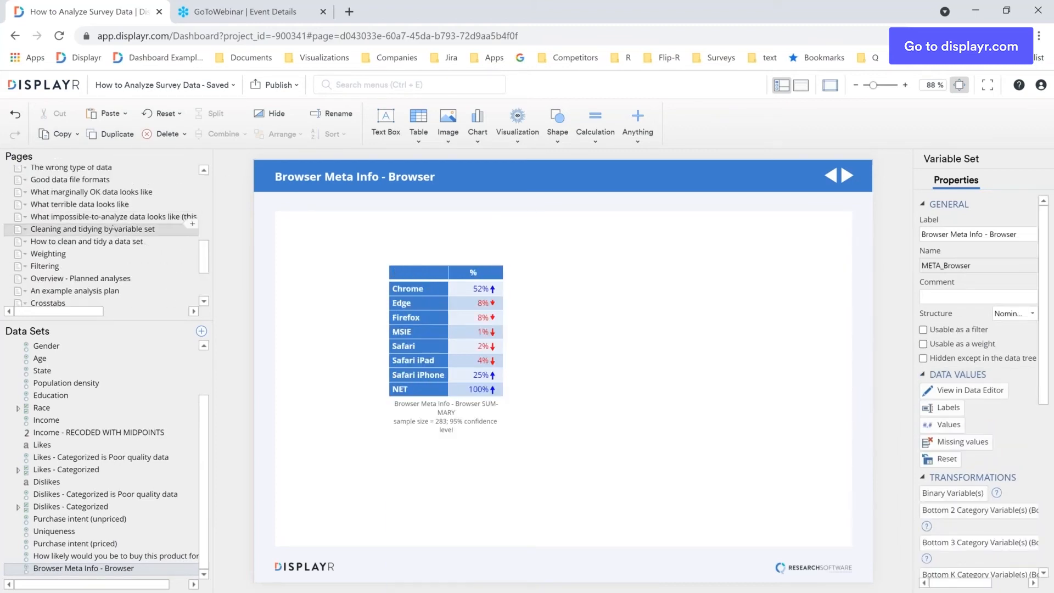
click(113, 228)
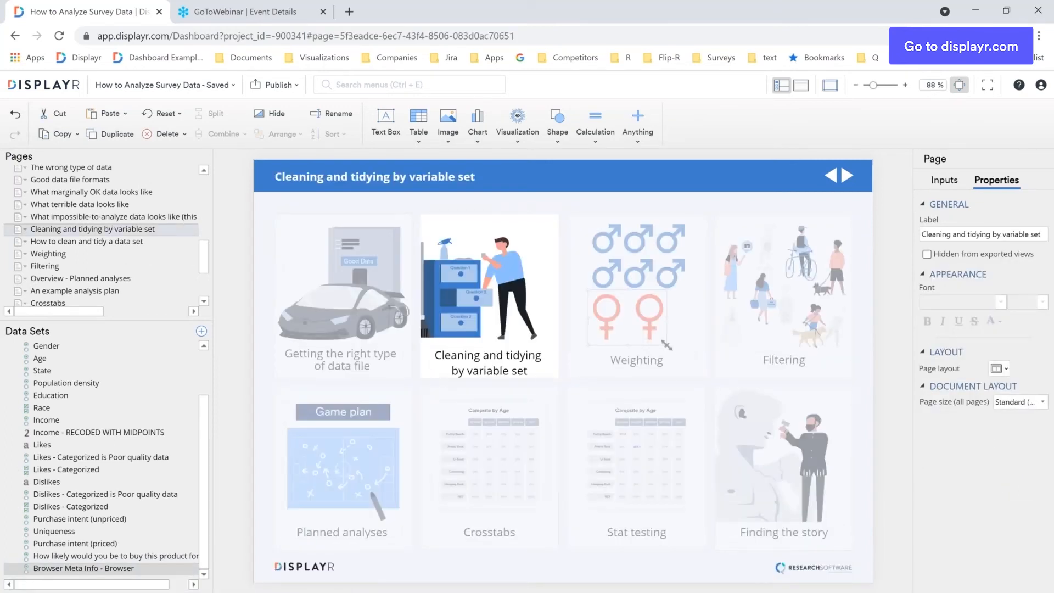
key(Down)
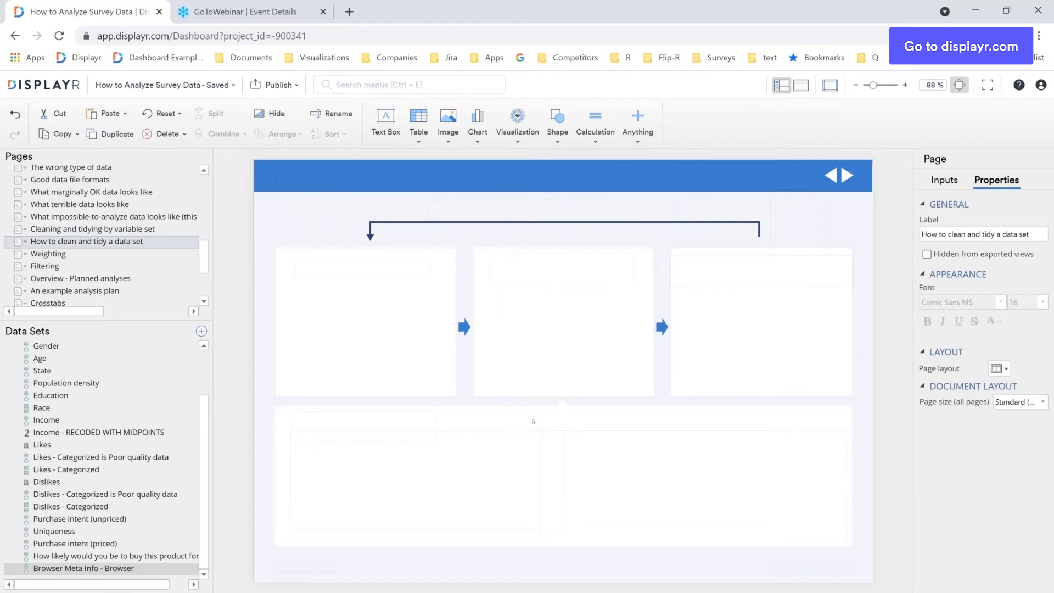
click(50, 254)
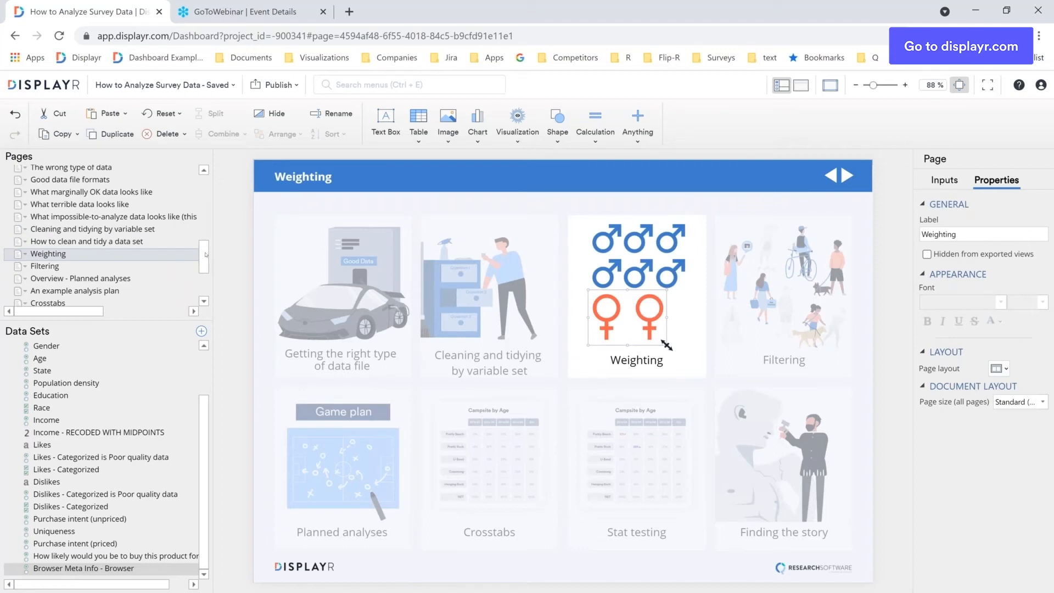
Insert a new Title Only page at the start of the document, above the Summary Tables folder.
drag(206, 254, 203, 190)
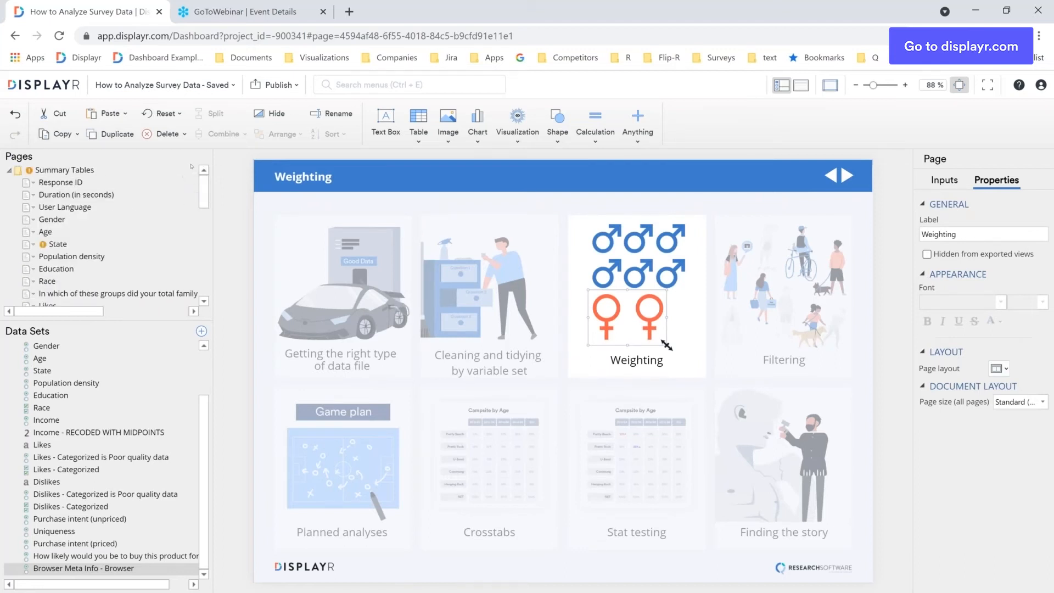
click(194, 169)
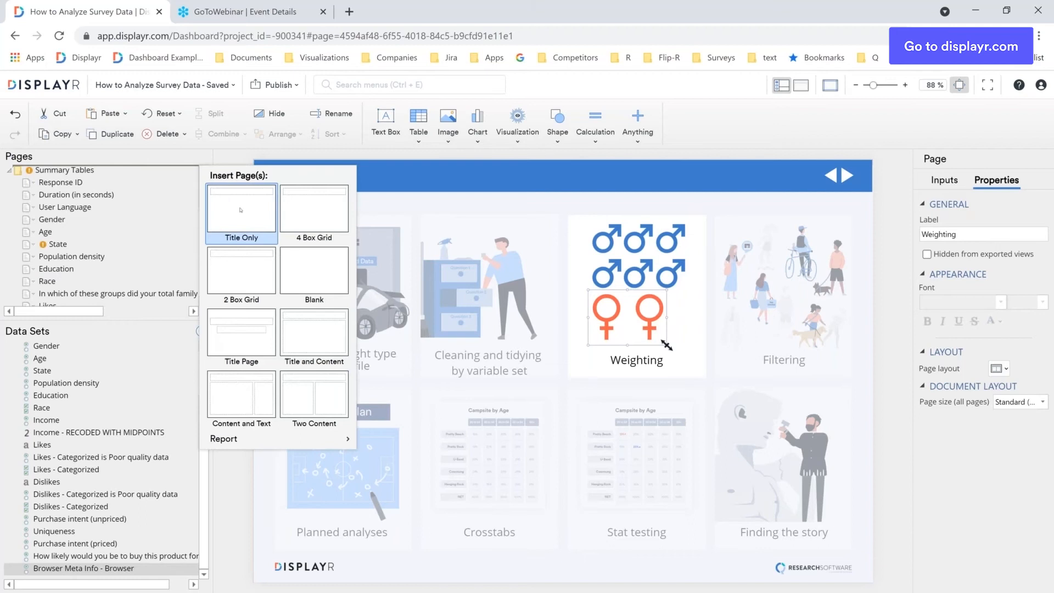
click(240, 210)
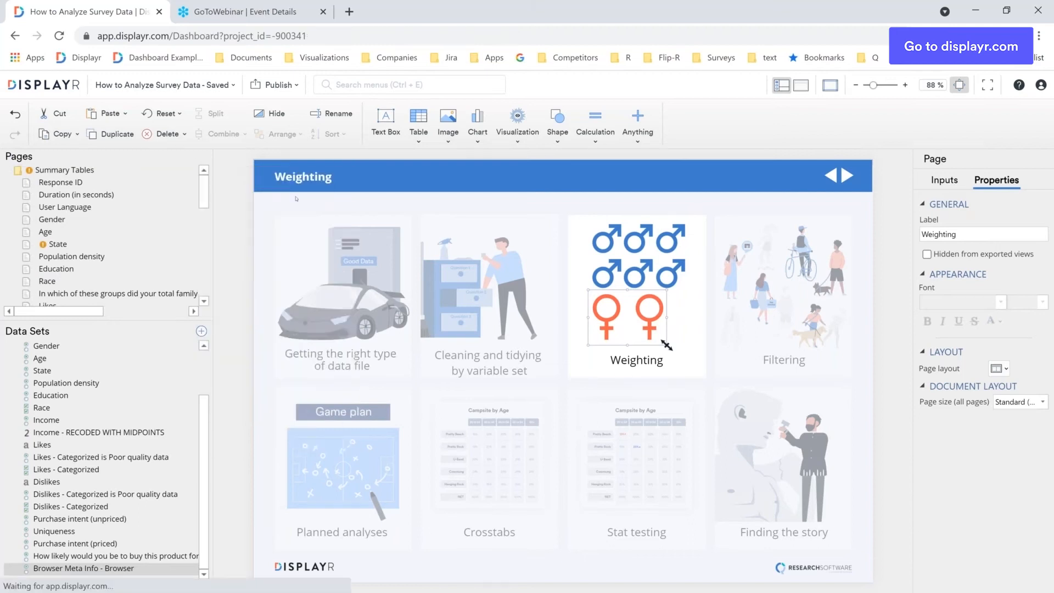
Place summary tables of the Gender and Age variable sets on the new page.
click(44, 357)
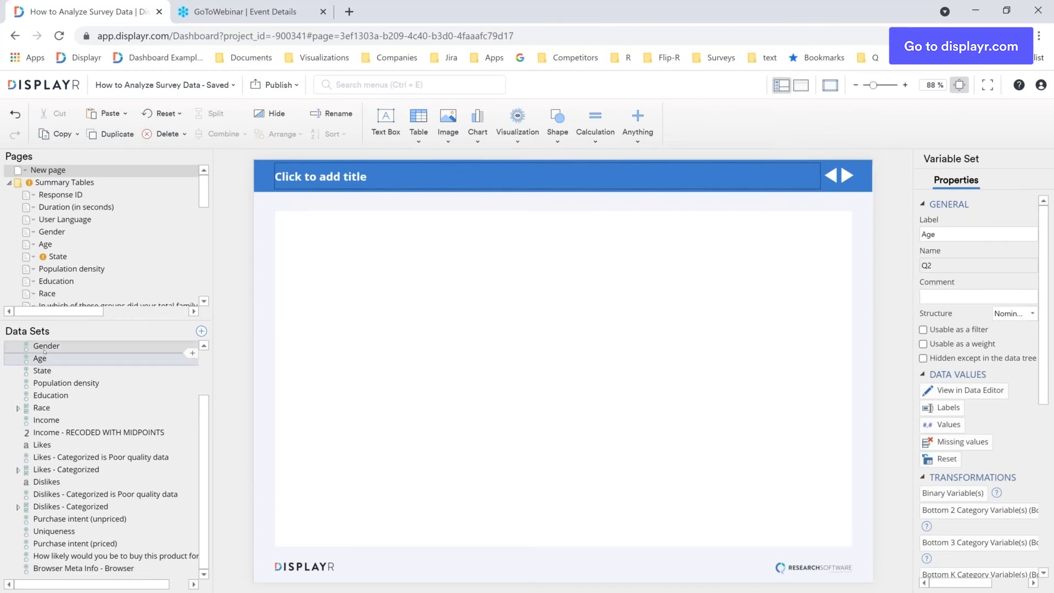
ctrl+click(44, 352)
drag(44, 352, 319, 265)
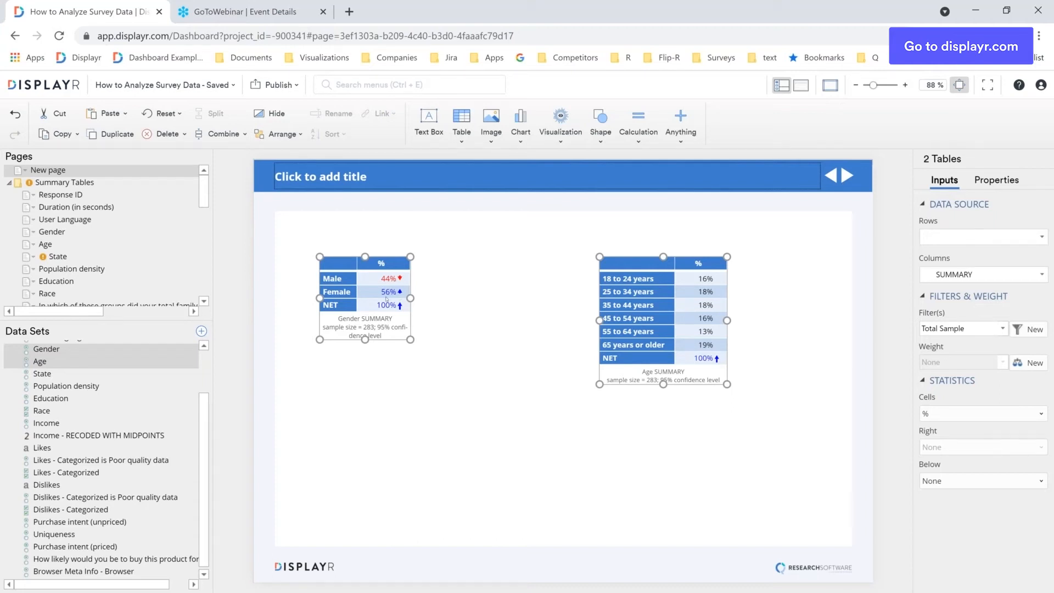
click(680, 343)
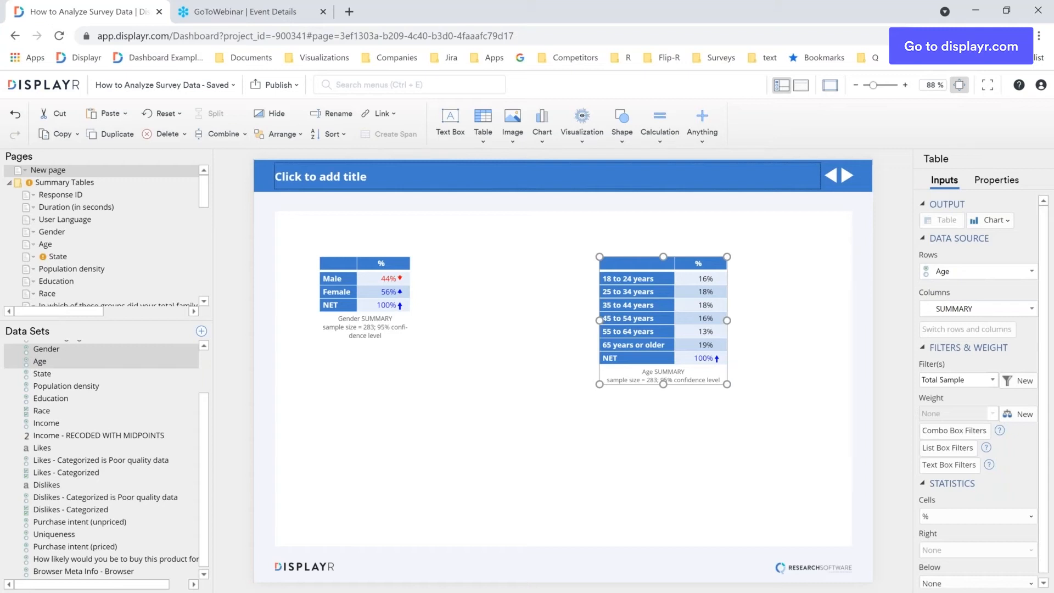
Title the page "No need to weight the data; it's relatively close to the US population".
click(321, 176)
text(No need to weight the data; it's relatively close to the US population)
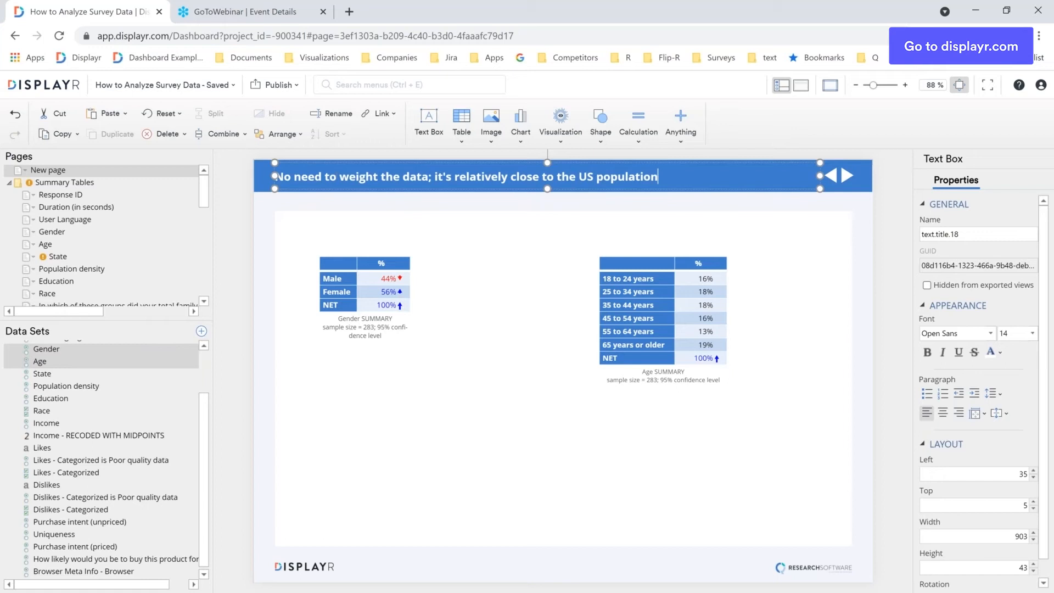
click(413, 389)
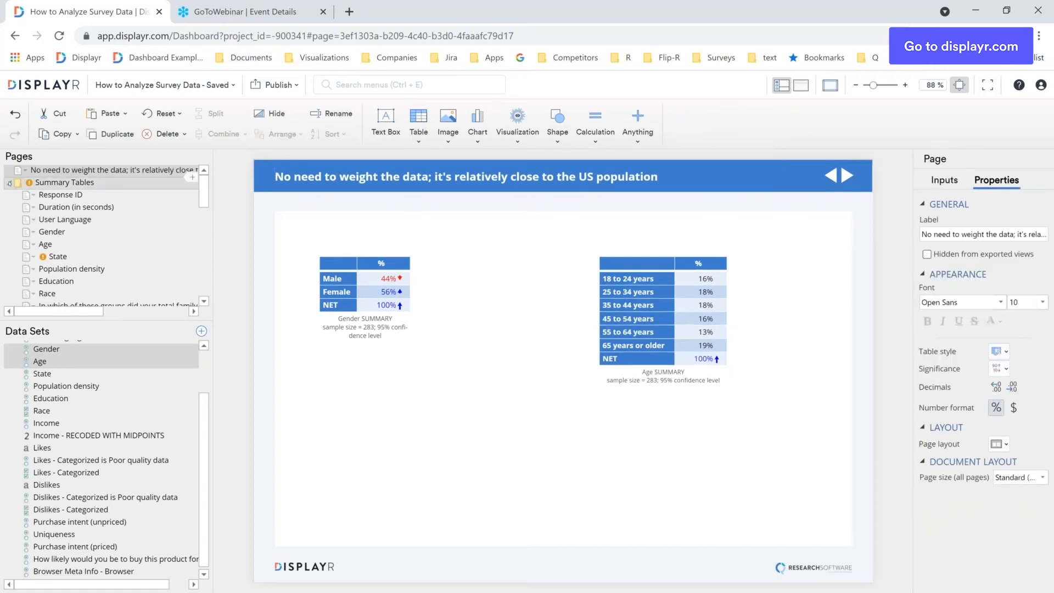
Collapse the Summary Tables folder and look through the Filtering, "Overview - Planned analyses" and "An example analysis plan" pages.
click(9, 182)
scroll(108, 277, down, 3)
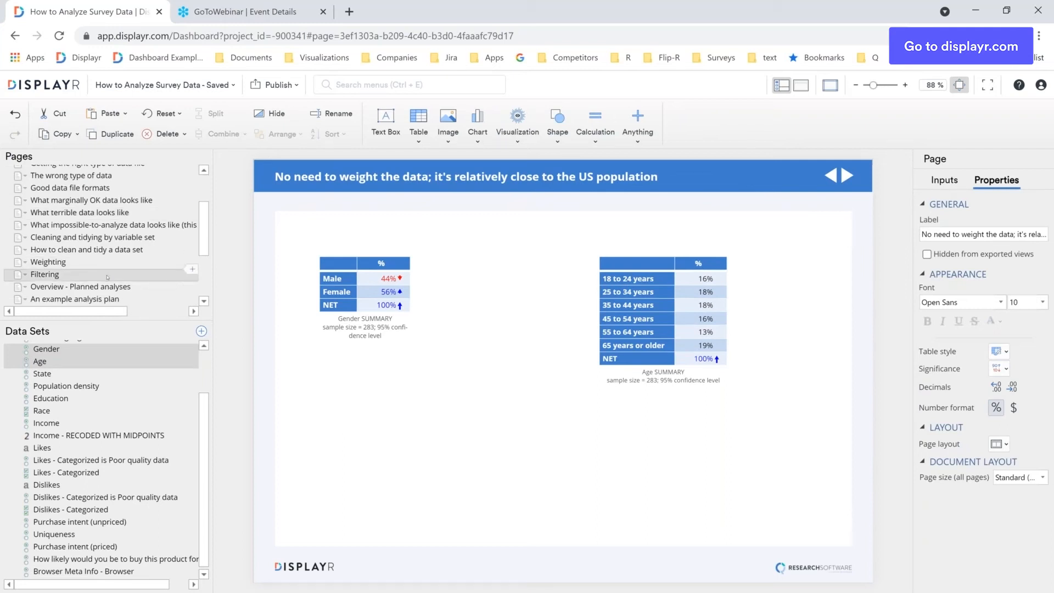
click(107, 277)
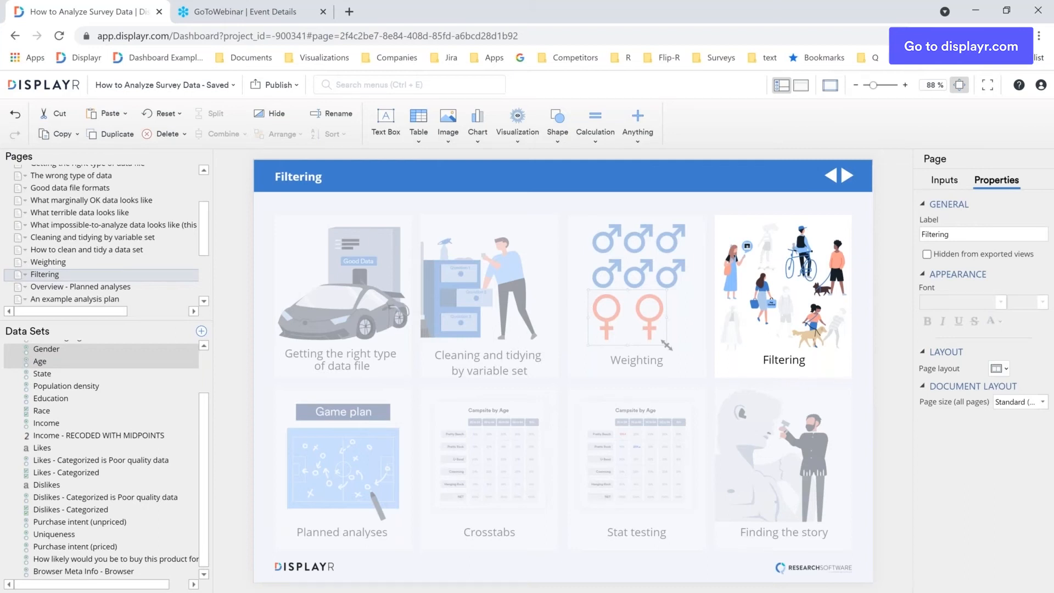
click(89, 290)
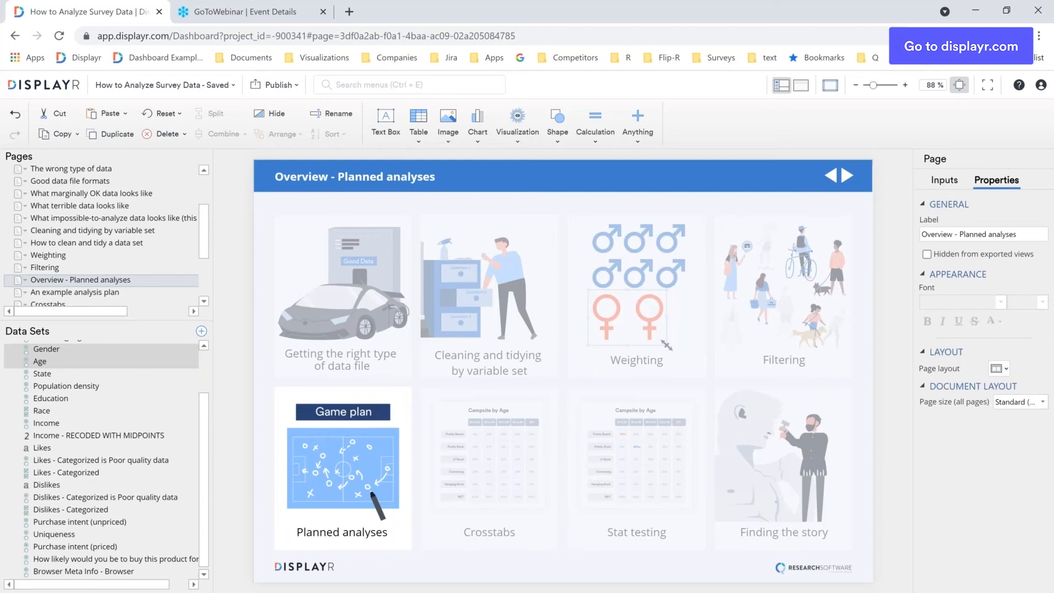
click(133, 293)
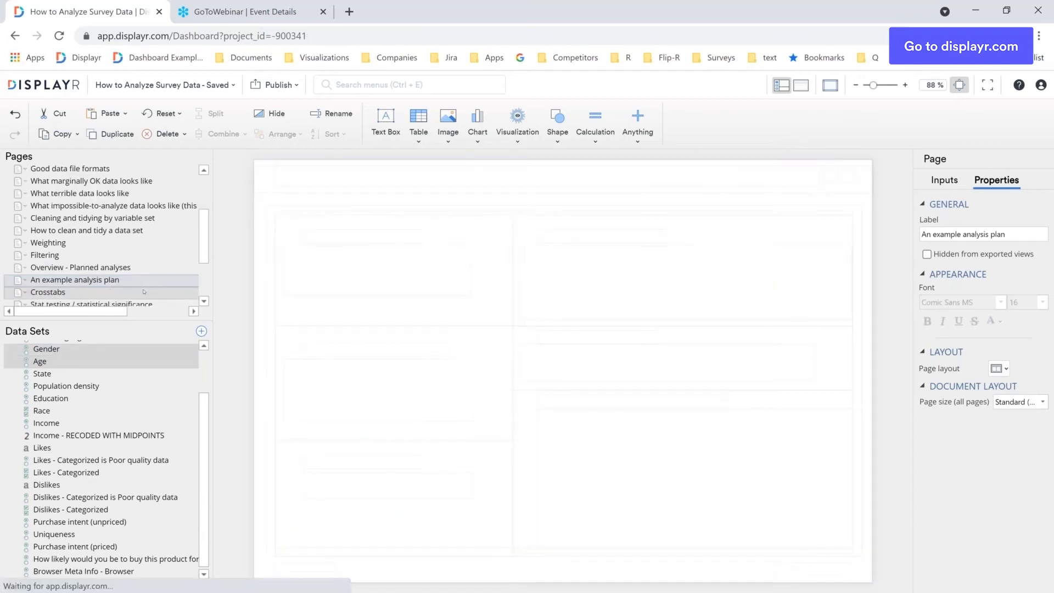
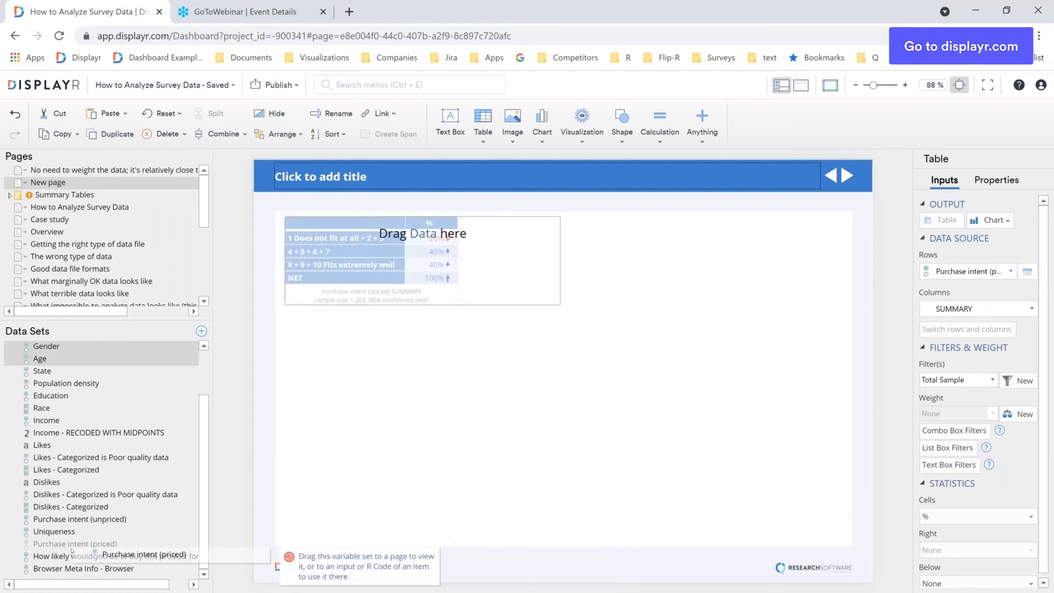
Rename the variable set about the likelihood of buying the product for $199 as "Purchase intent priced".
right_click(93, 555)
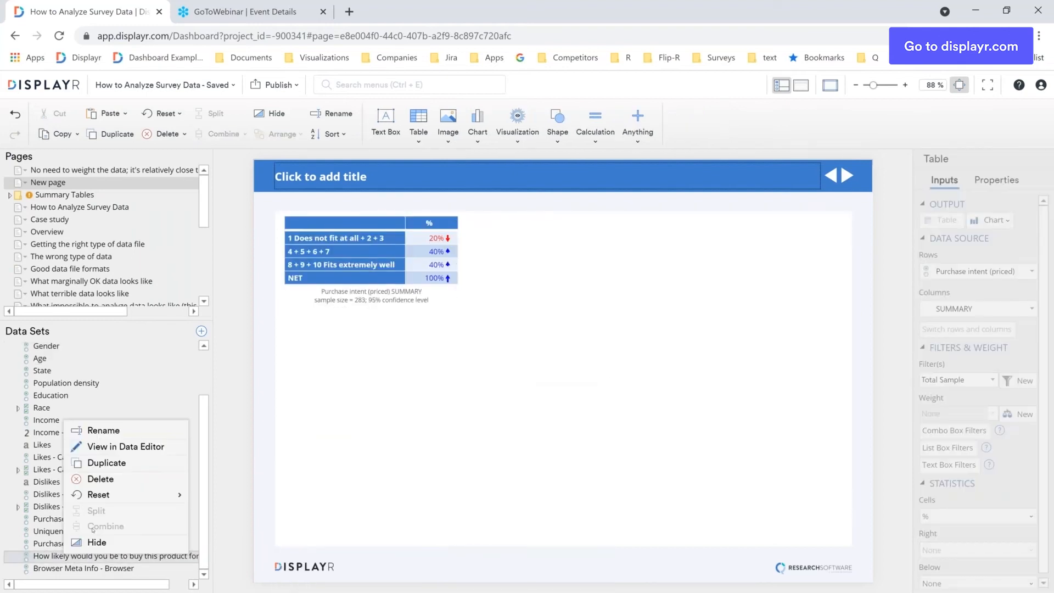
click(103, 430)
text(Purchaxe)
key(BackSpace)
key(BackSpace)
text(se intent priced)
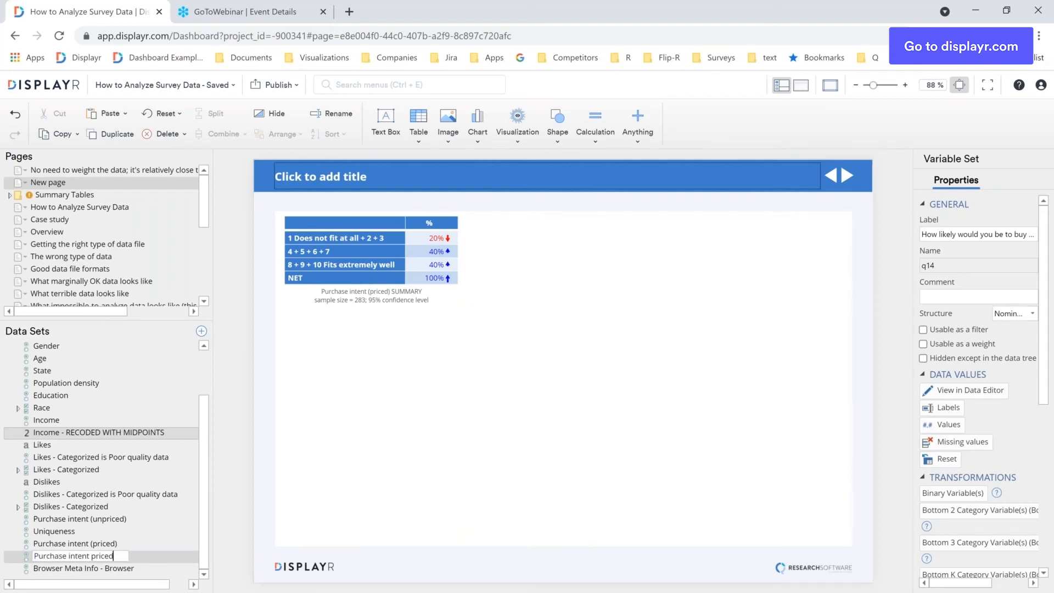
Rename the mislabelled "Purchase intent (priced)" variable set as "Brand fit".
right_click(53, 545)
click(95, 423)
text(Brand fit)
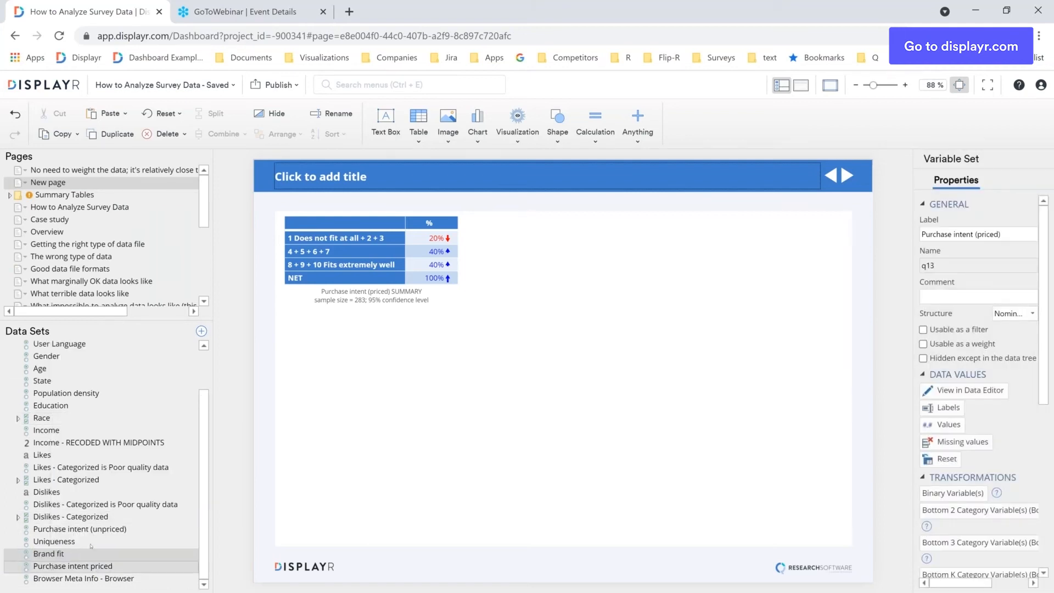
Replace the data in the new page's table with the "Purchase intent priced" variable set.
drag(71, 566, 410, 233)
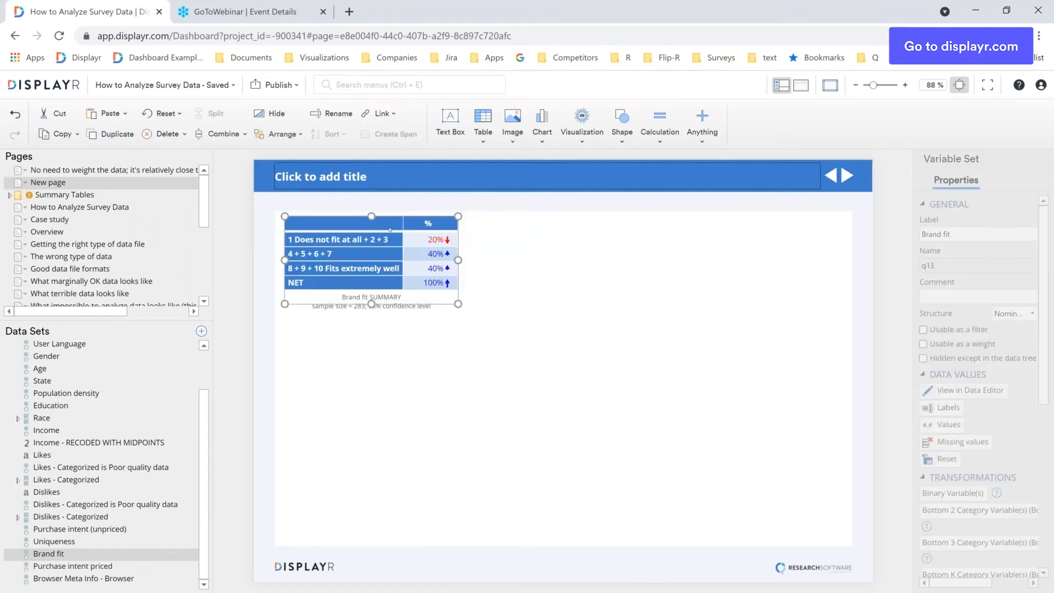
click(504, 240)
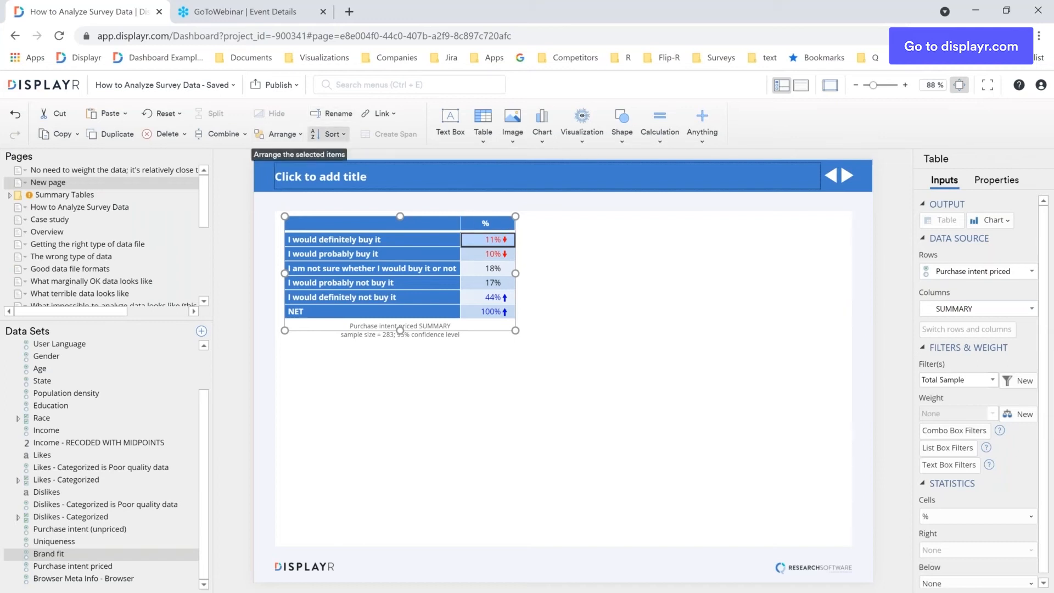
Add a rectangular callout beside the table reading "The iLock is a loser! Definitely WOuld Buy score is well below our benchmark of 25%. :(".
click(622, 122)
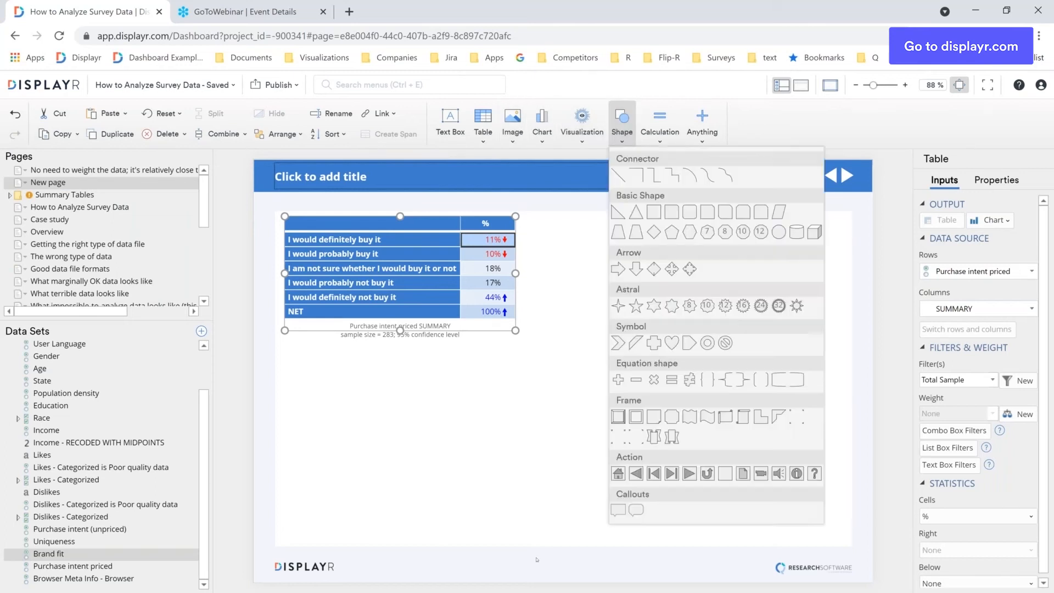
click(618, 510)
drag(548, 231, 823, 380)
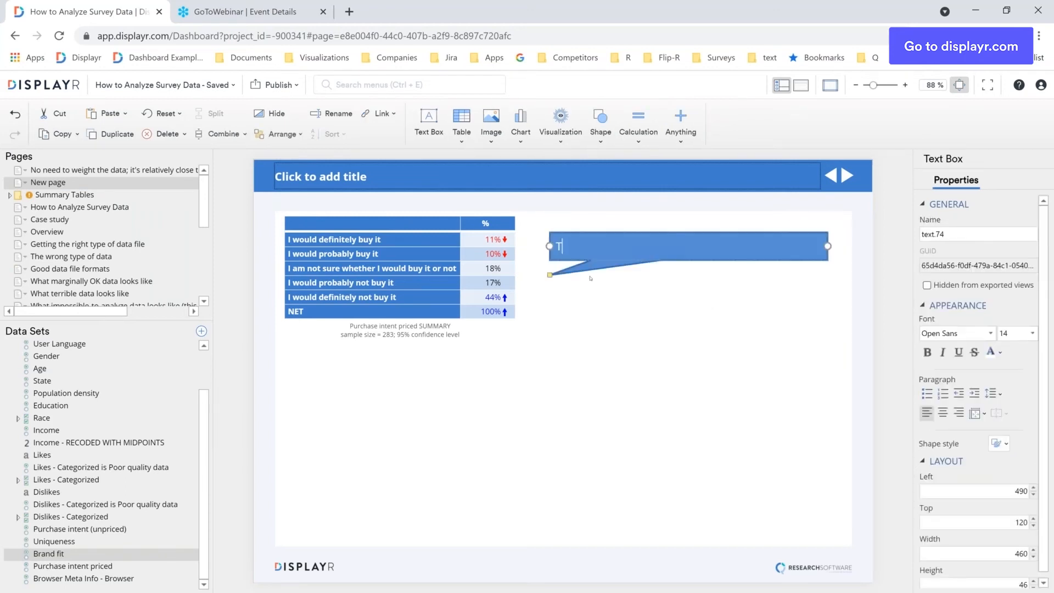
text(The iLock is a loser! Definitely WOuld)
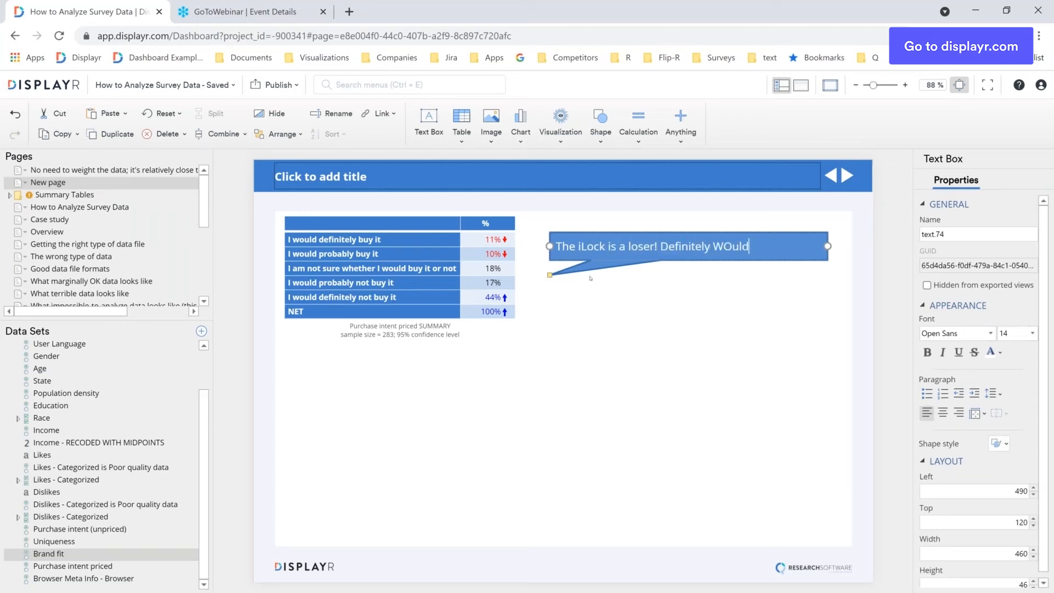
text( Buy score is well below our)
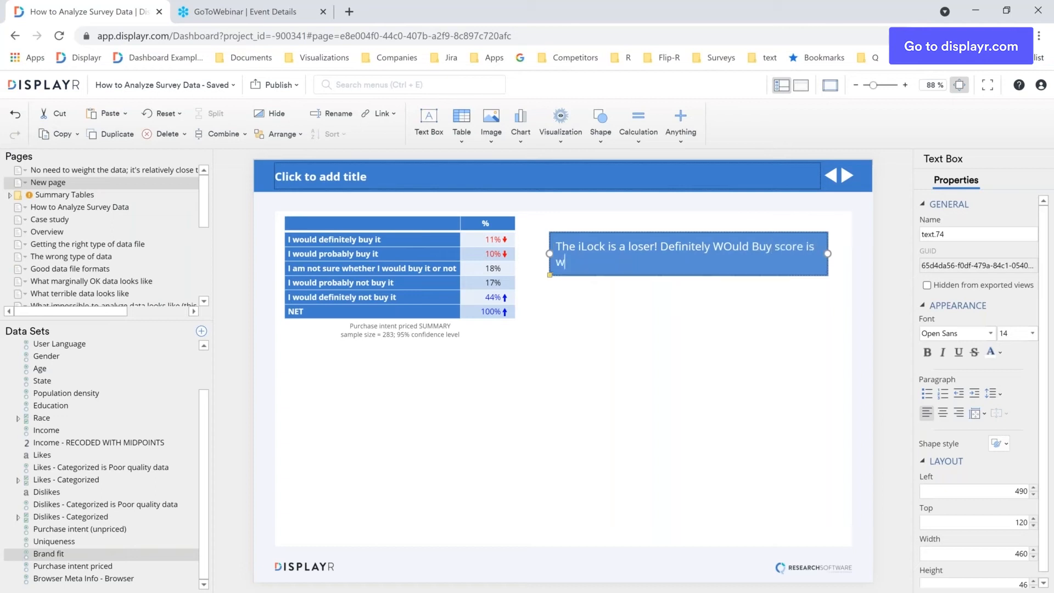
text( ben)
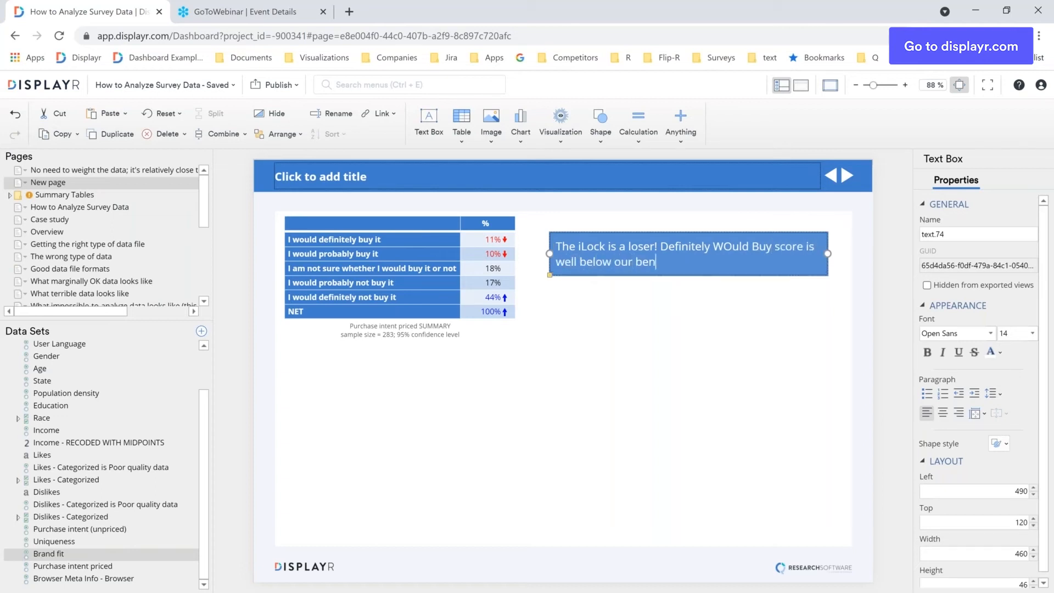
text(chmark of 25%. :()
Point the callout's tail at the percentage for "I would definitely buy it" in the table.
click(651, 307)
click(588, 266)
drag(586, 265, 520, 244)
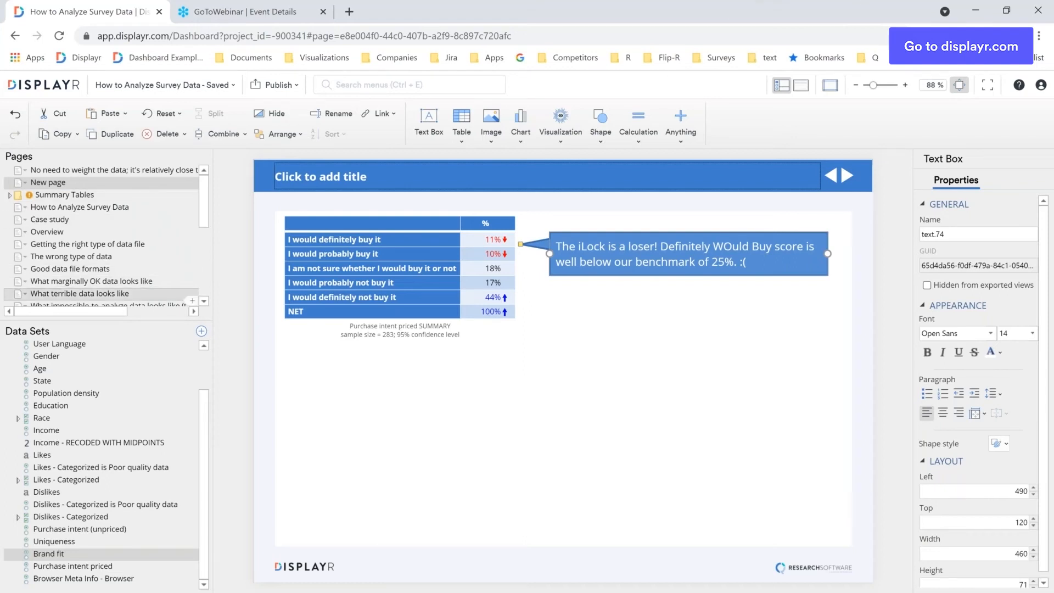
Consult the example analysis plan, and add a "Purchase intent (unpriced)" table below the priced table on the new page.
drag(131, 321, 131, 428)
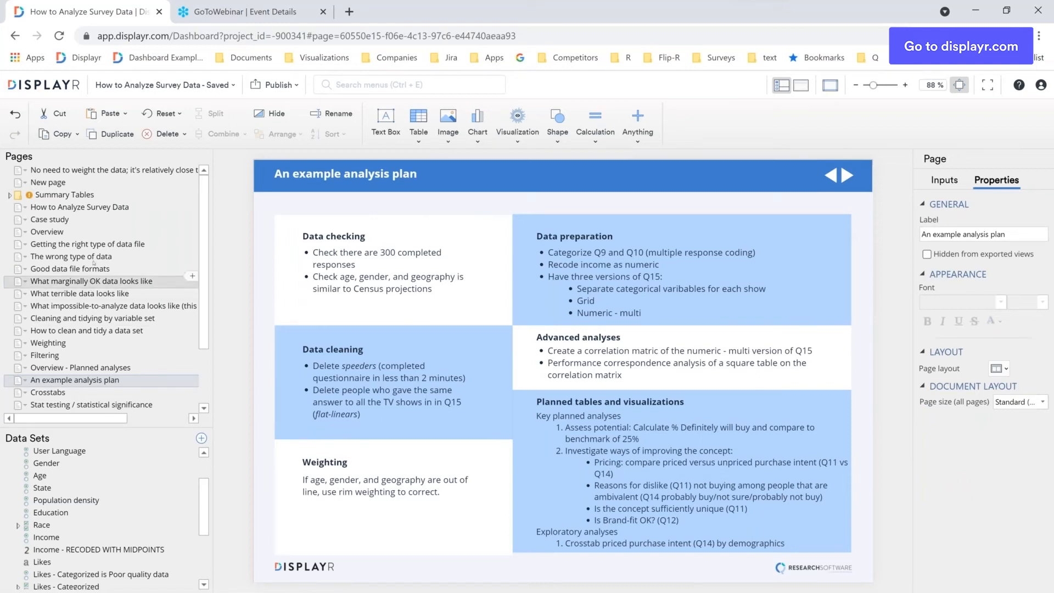
click(91, 182)
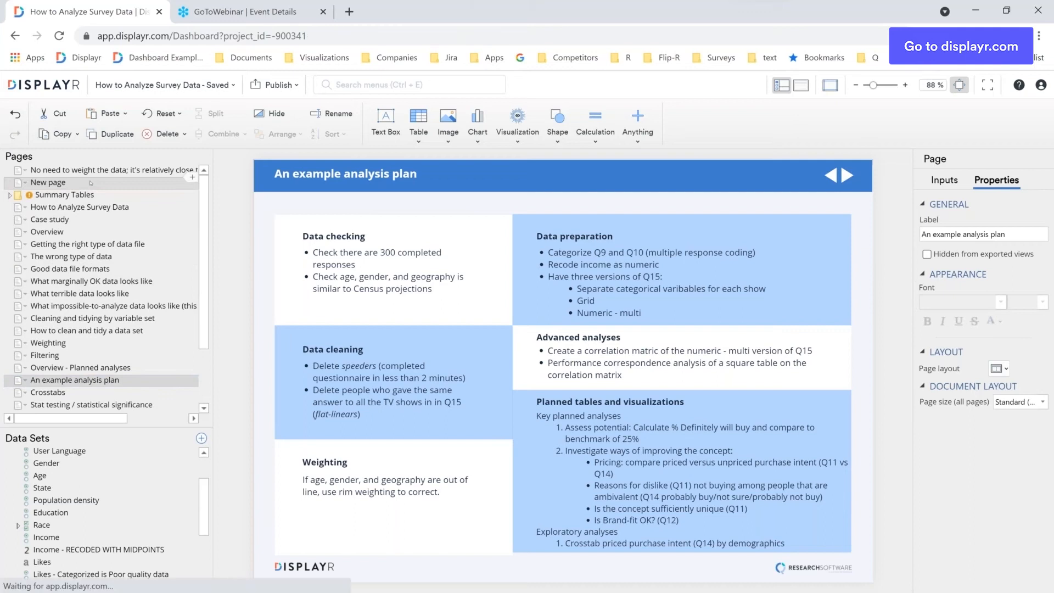
scroll(78, 526, down, 3)
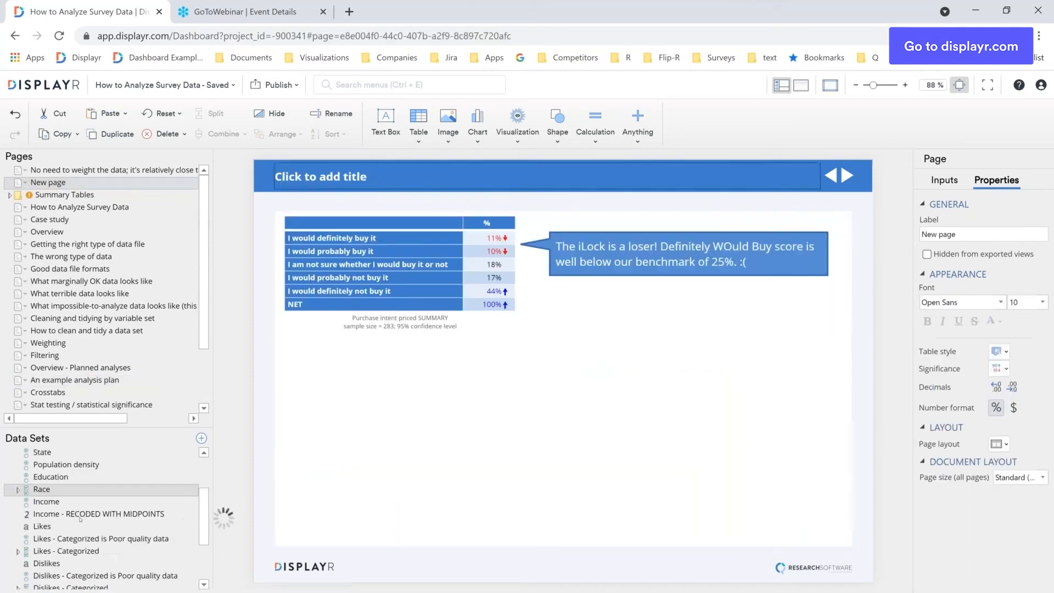
drag(78, 526, 281, 353)
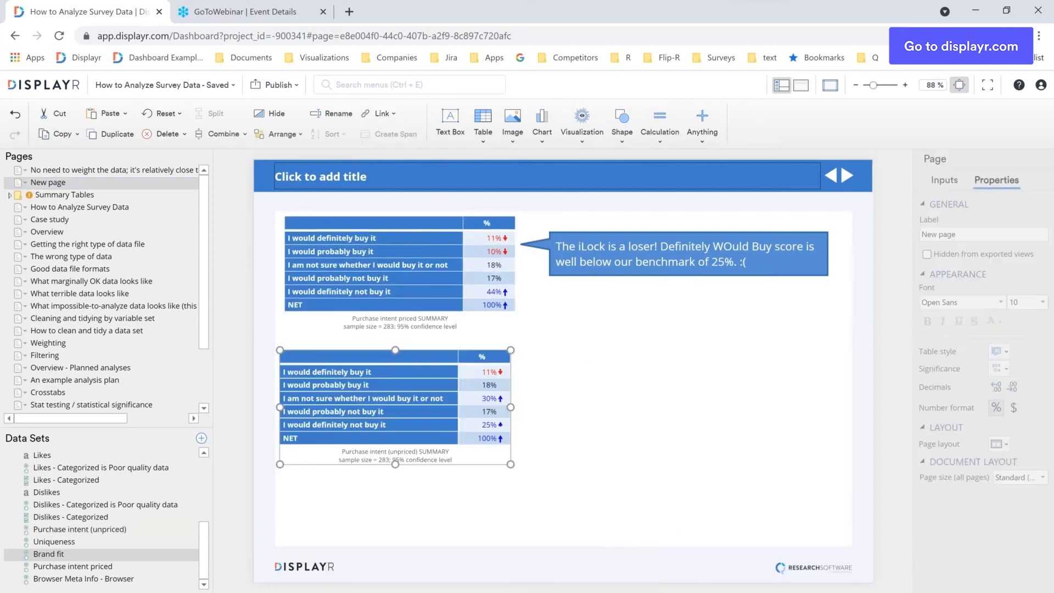
click(494, 373)
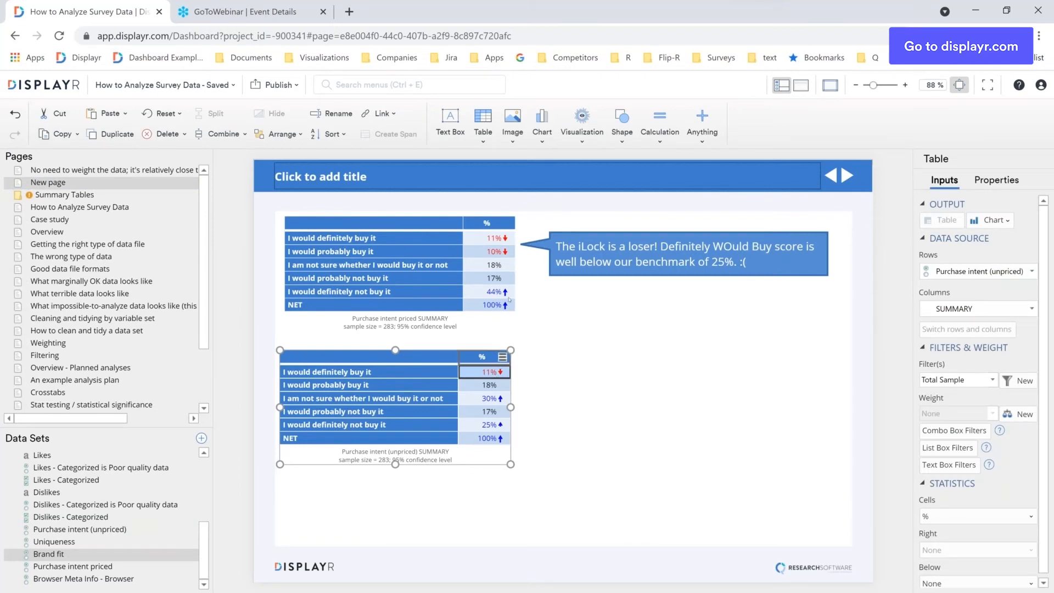
click(502, 238)
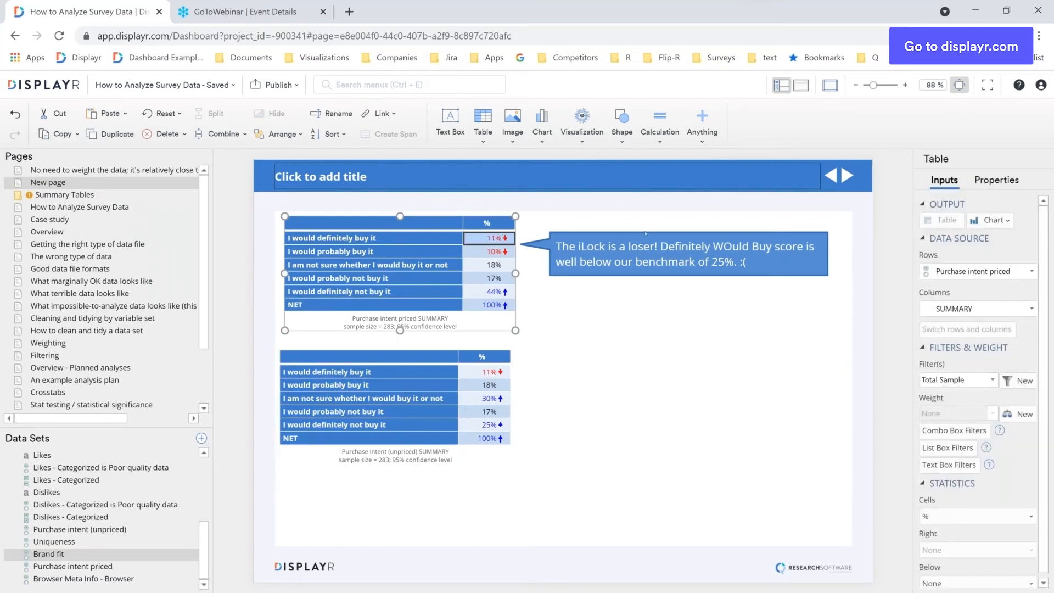
Duplicate the callout, place the copy beside the unpriced table, and point its tail at the "I would definitely buy it" percentage.
click(646, 234)
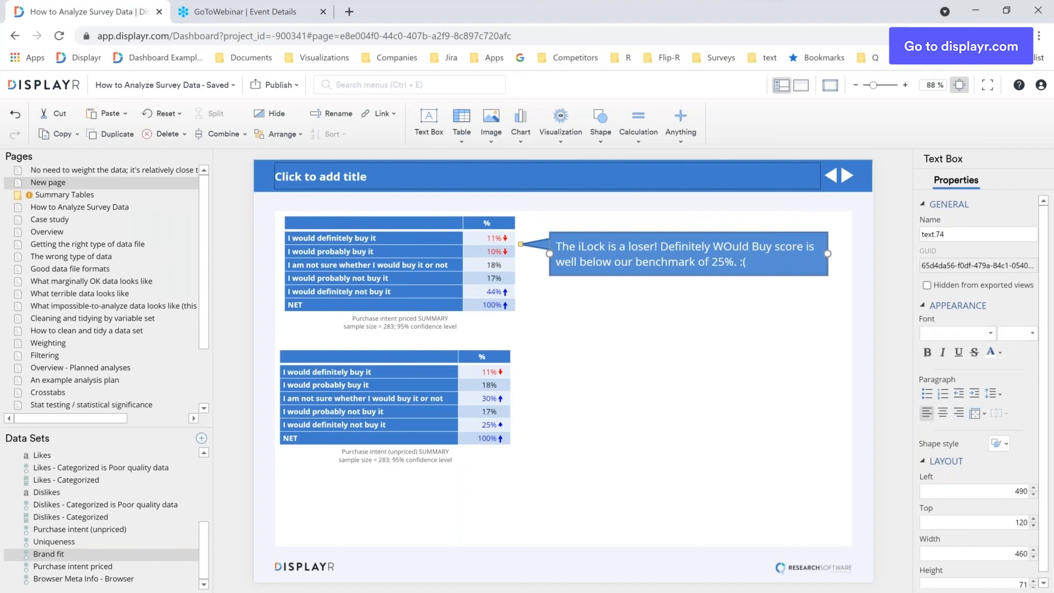
key(ctrl+v)
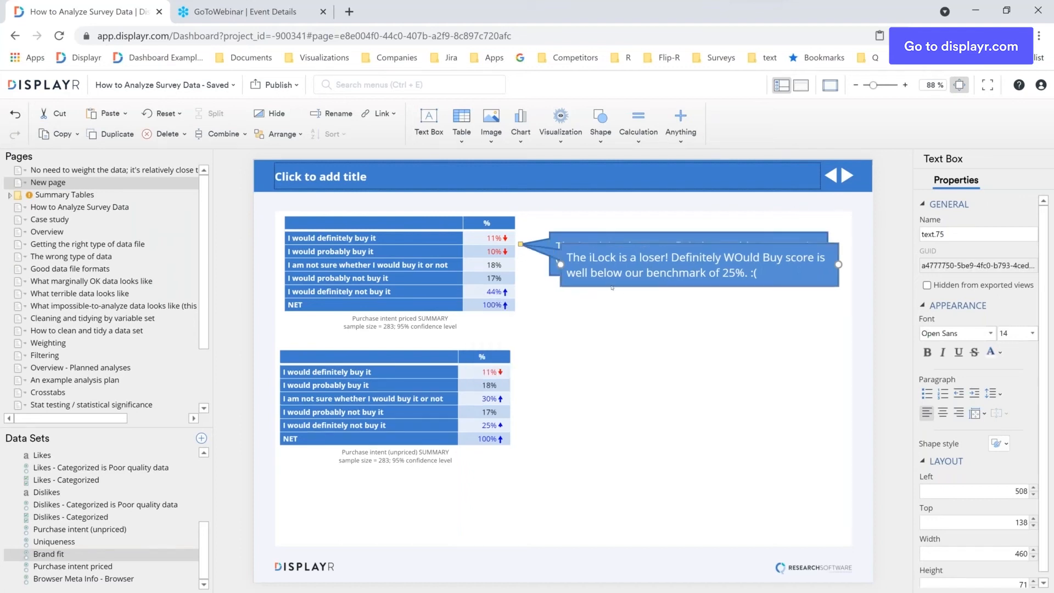
drag(612, 287, 614, 394)
drag(524, 248, 515, 374)
Replace the copied callout's text with "Even the unpriced iLock was unpopular. The problem is not price.".
click(619, 371)
key(ctrl+a)
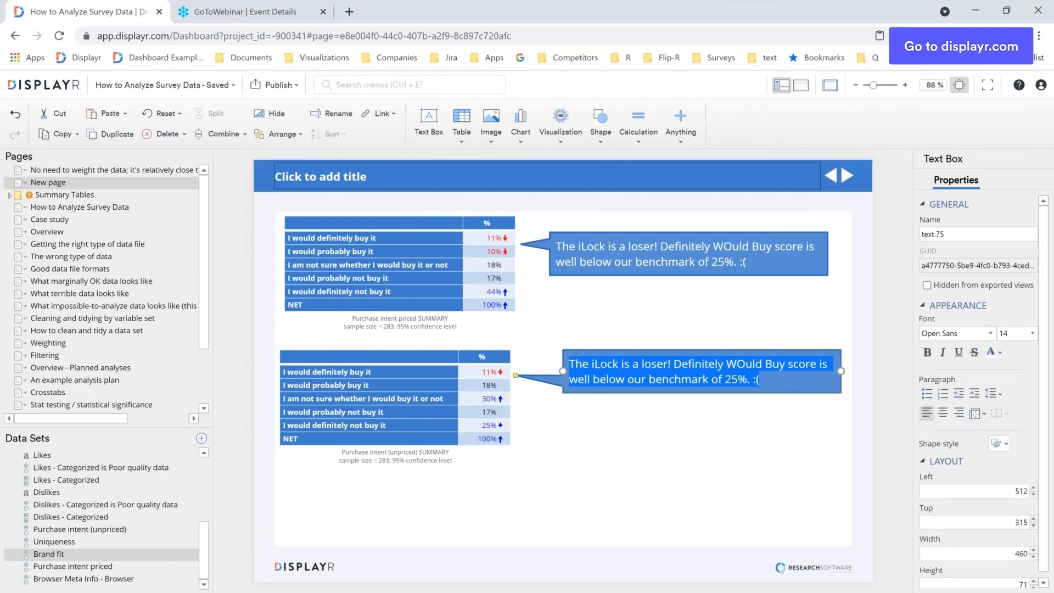
text(Even the unpriced iLock was unpopular. The prob)
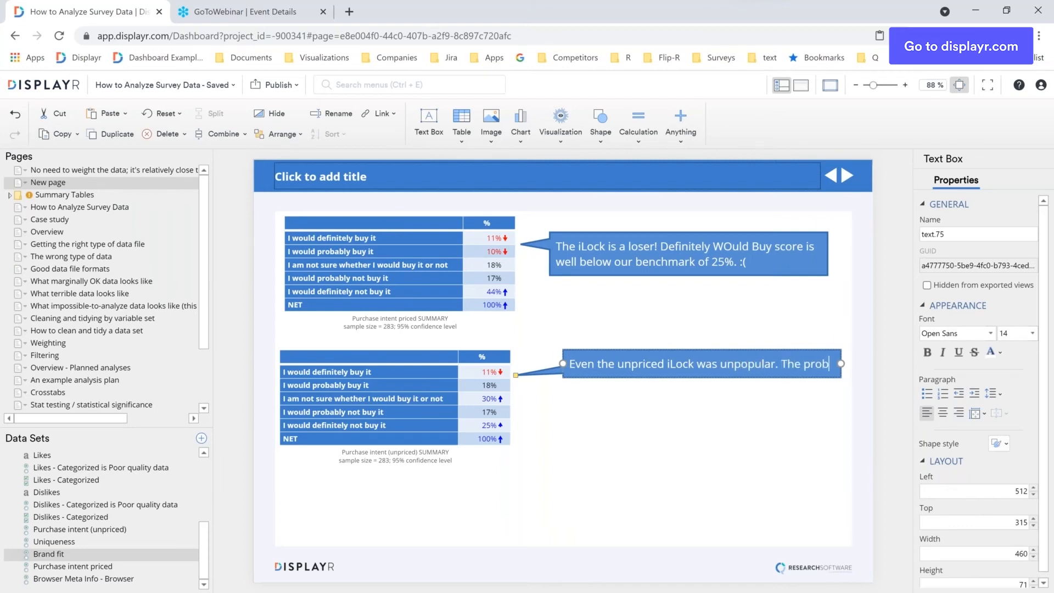
text(lem is not price.)
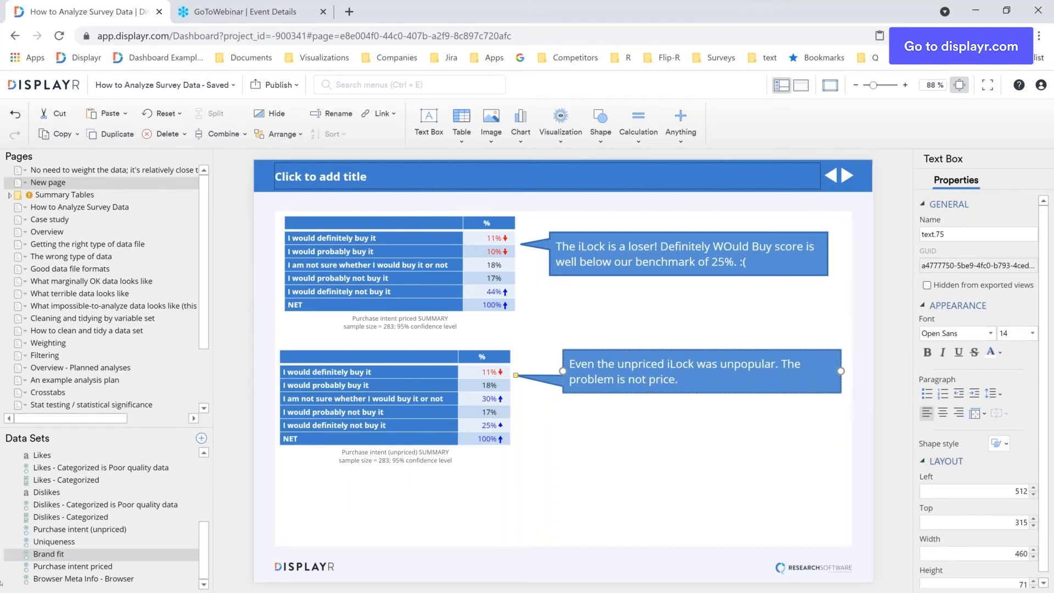
click(666, 463)
Move the Uniqueness and Brand fit pages out of Summary Tables to directly below the new page, and view both.
click(10, 195)
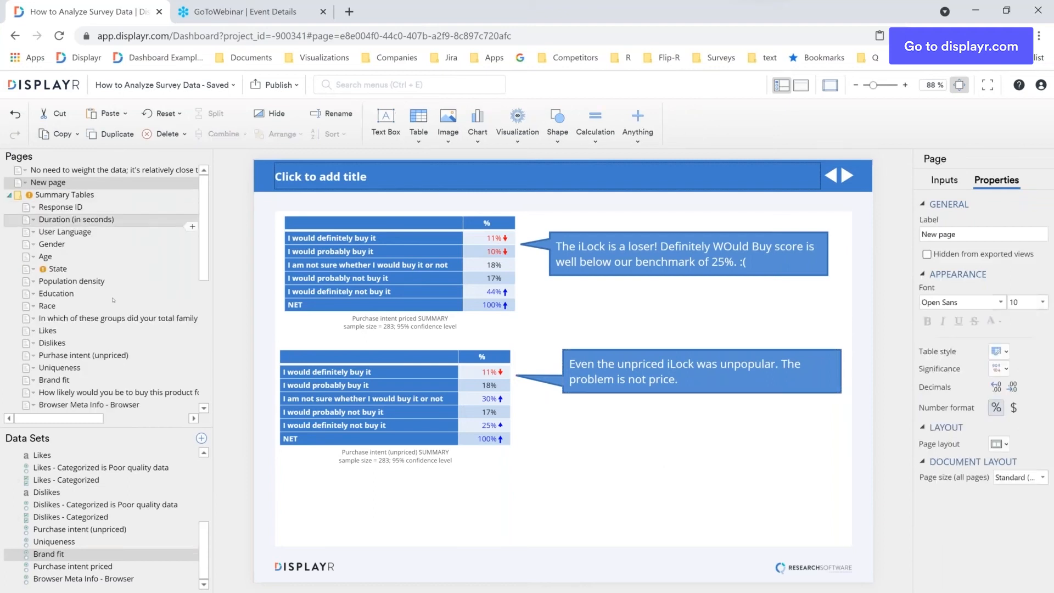
scroll(91, 305, down, 2)
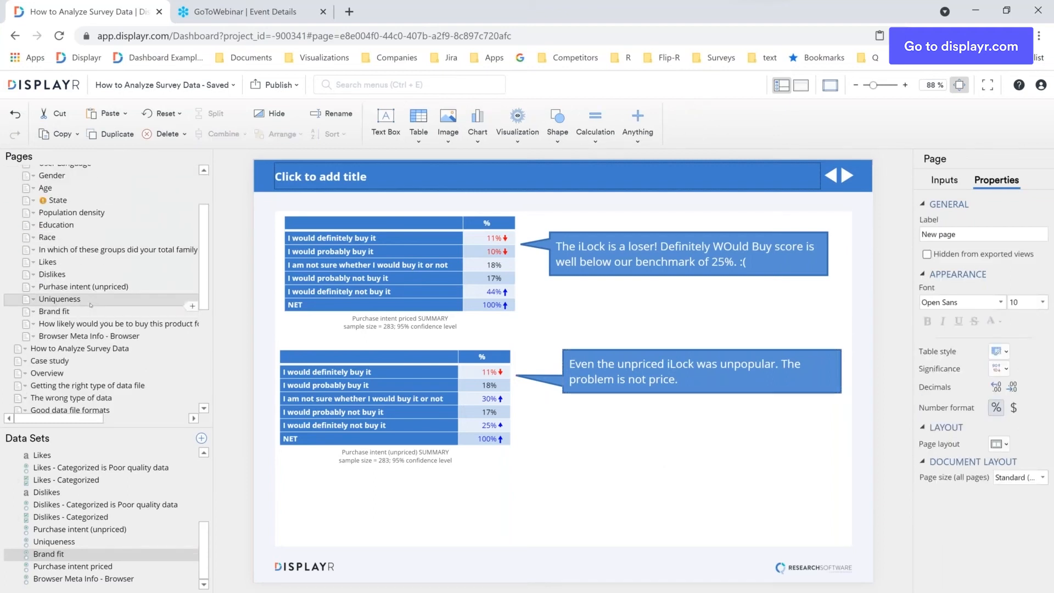
click(91, 305)
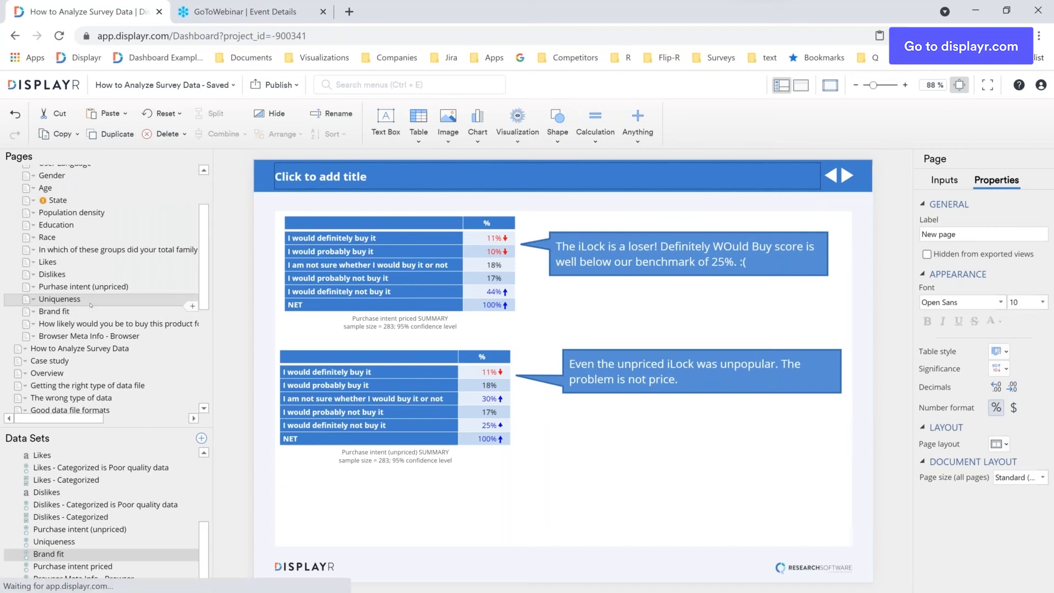
shift+click(67, 311)
drag(66, 311, 108, 196)
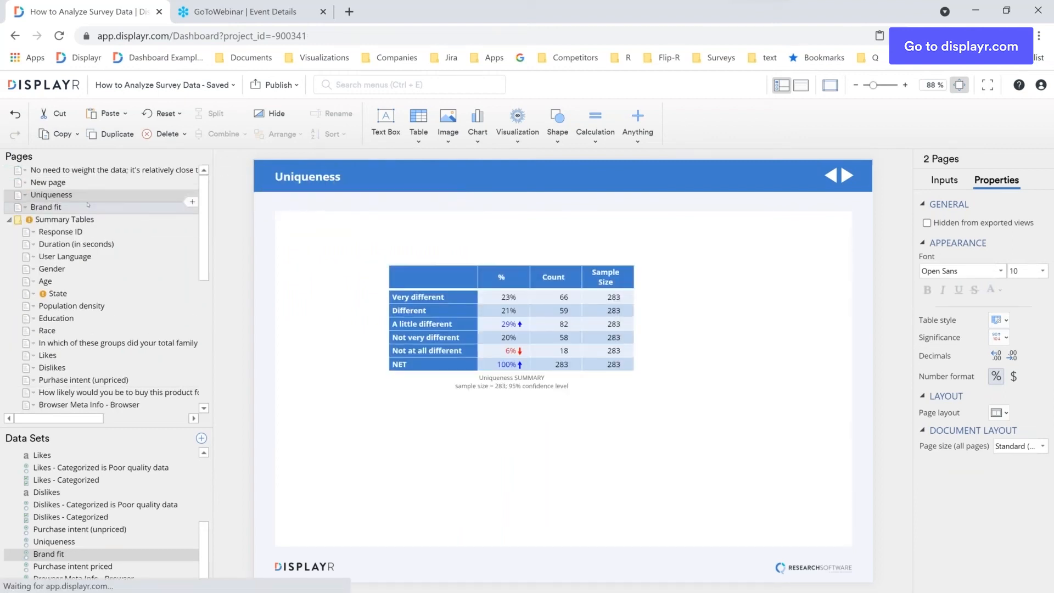
click(88, 205)
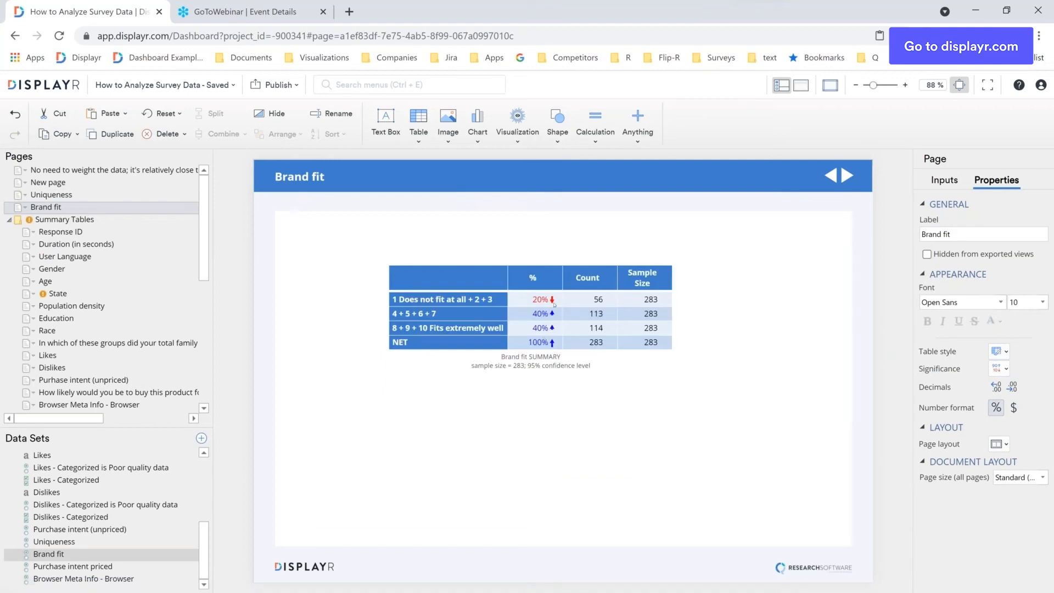
click(73, 195)
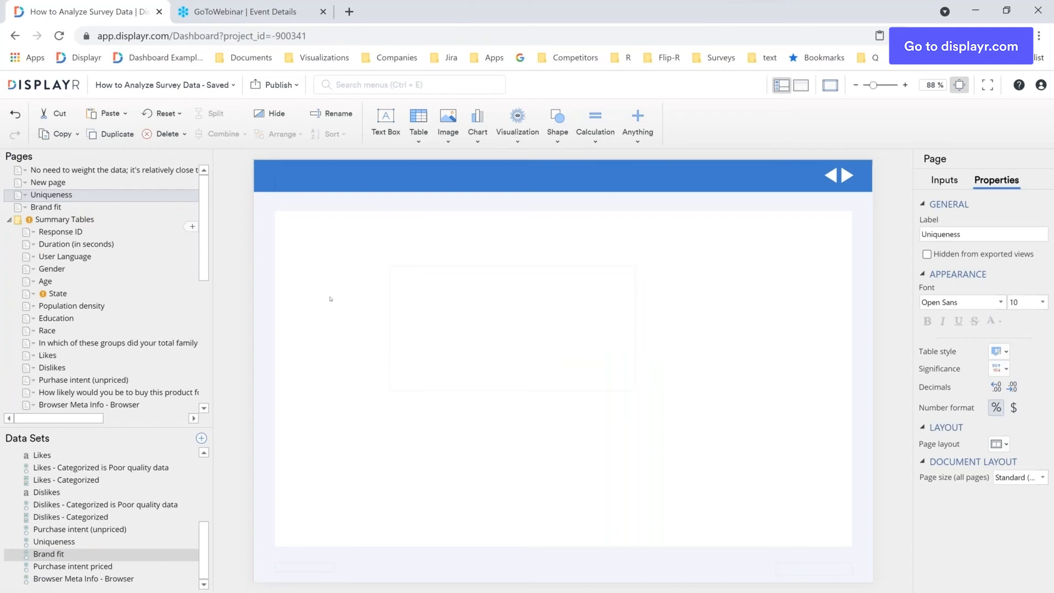
Append "There are no easy fixes. The brand fit was OK and the product is seen as unique. It's just not that appealing." to the unpriced callout.
click(112, 183)
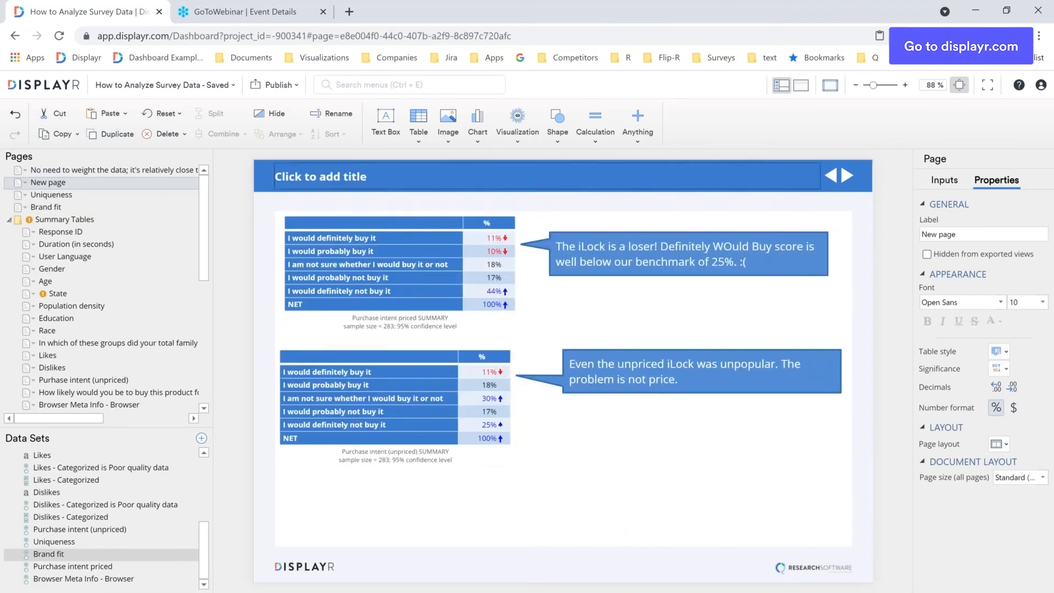
click(679, 379)
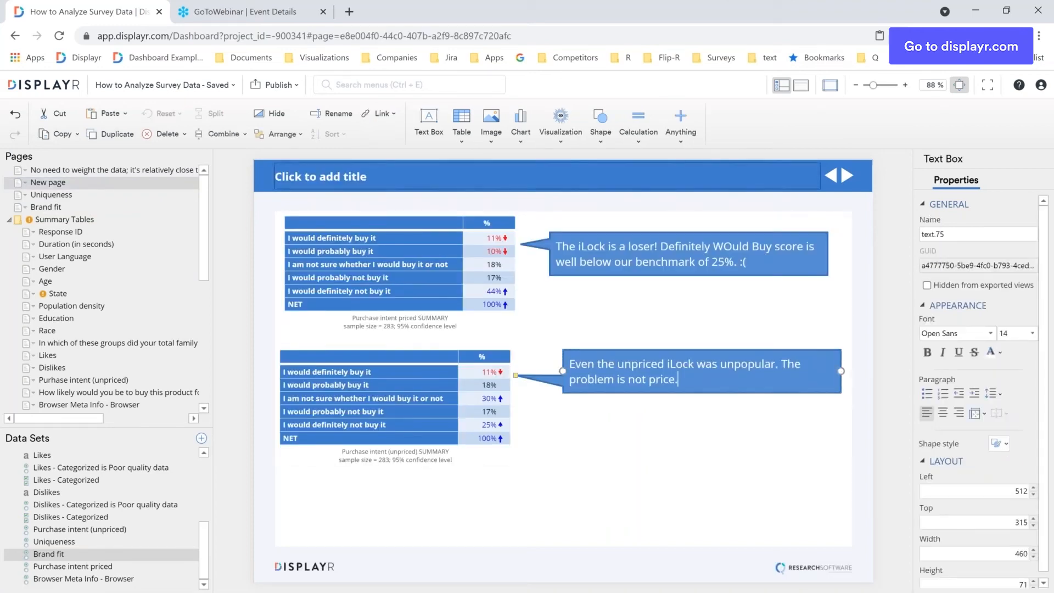
text(There are no easy fixes. The brand)
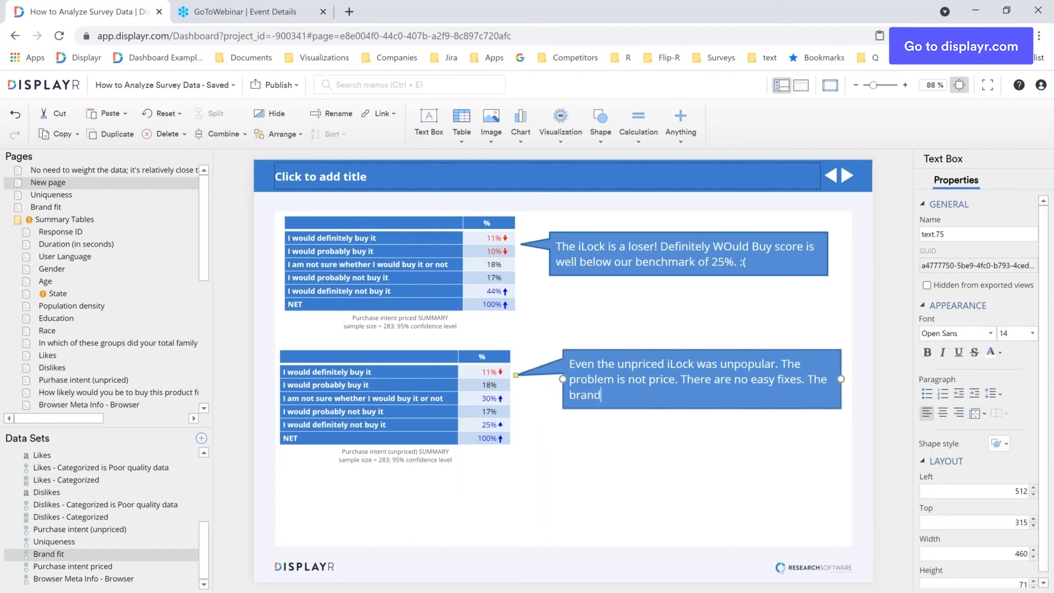
text( fit was OK and the )
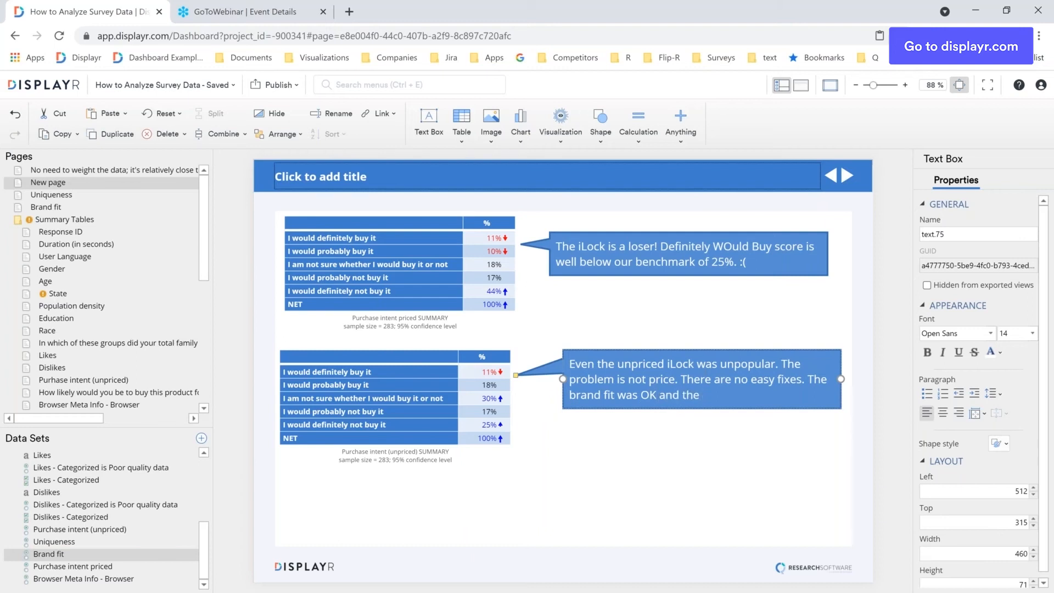
text(product is seen as uniq)
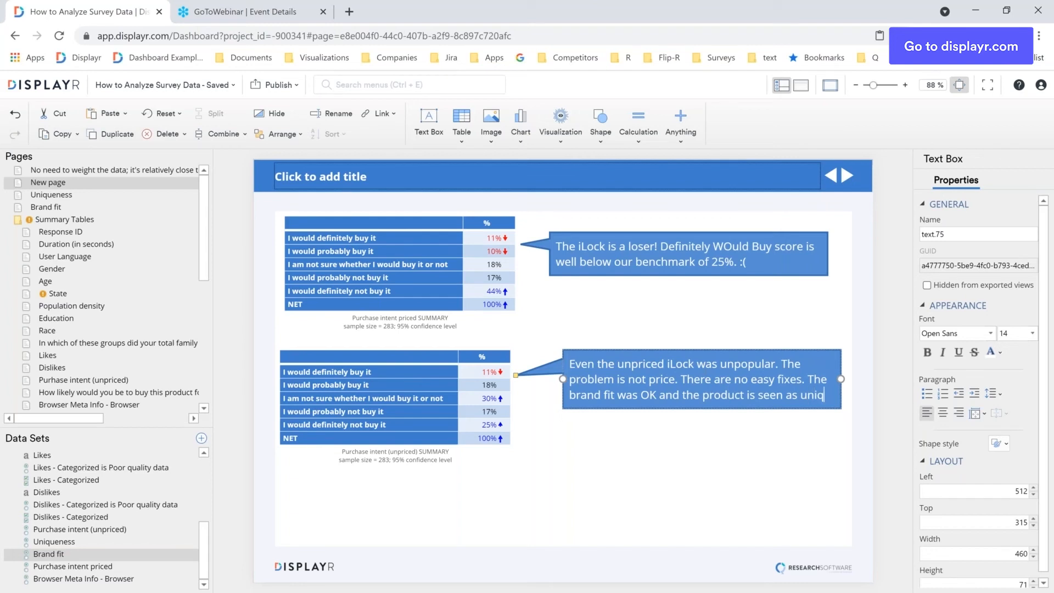
text(ue. It's just n)
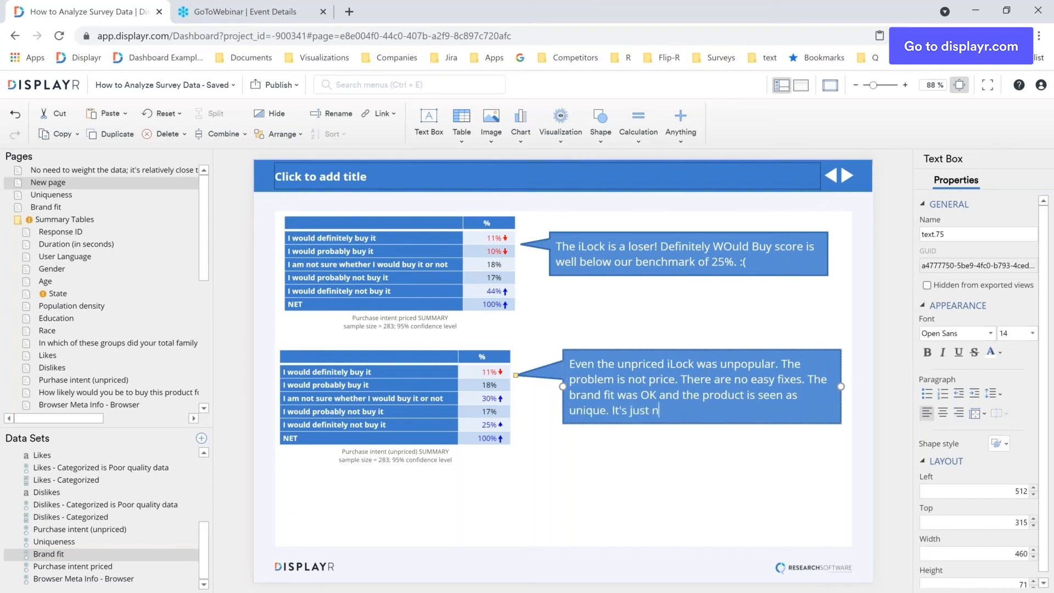
text(ot that appealing.)
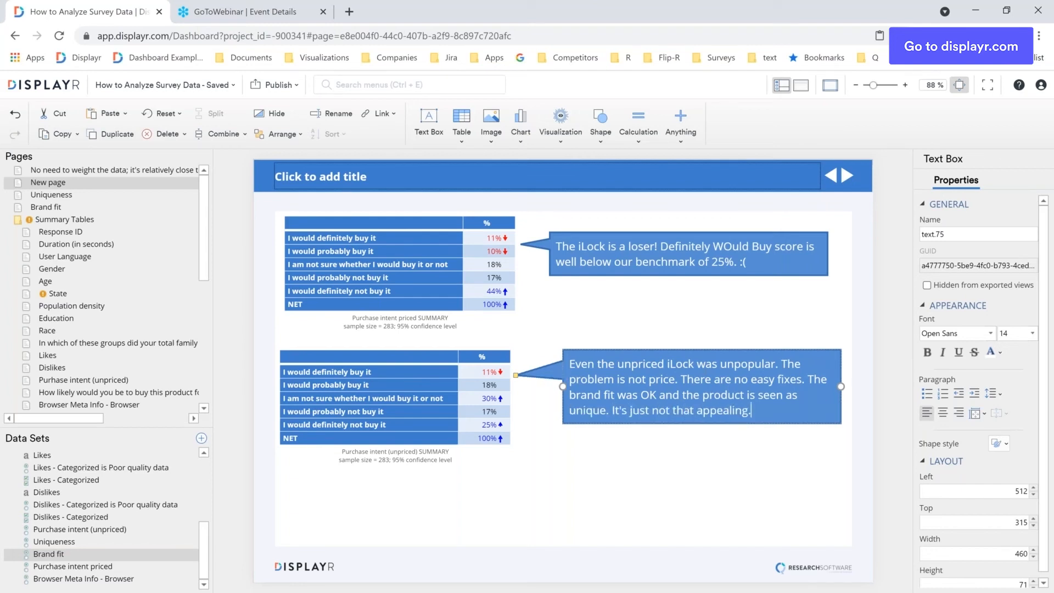
click(481, 523)
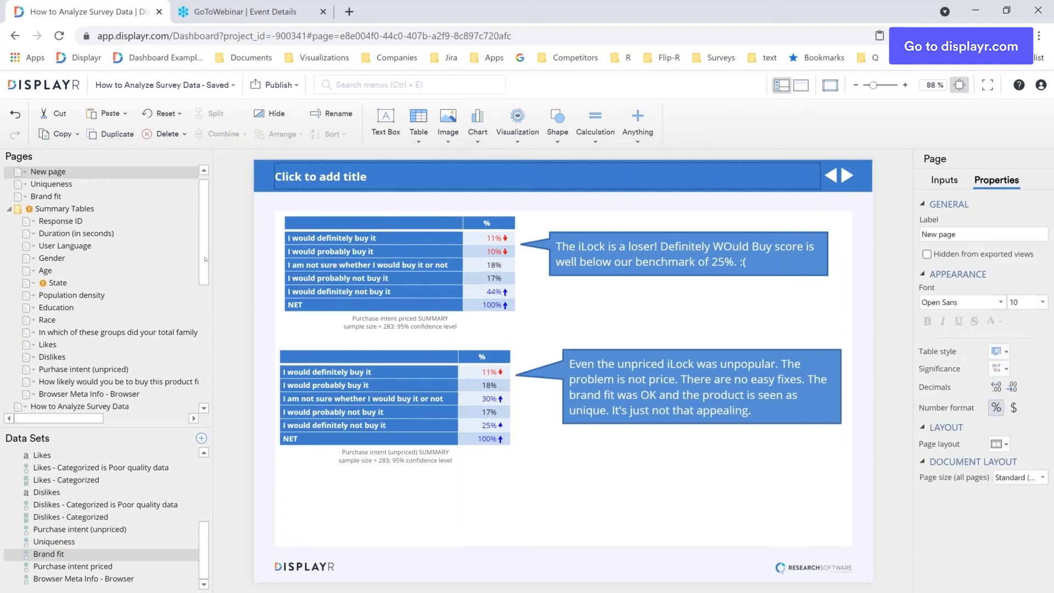
Move the Dislikes page out of Summary Tables to directly below the Brand fit page.
click(60, 357)
drag(74, 253, 80, 204)
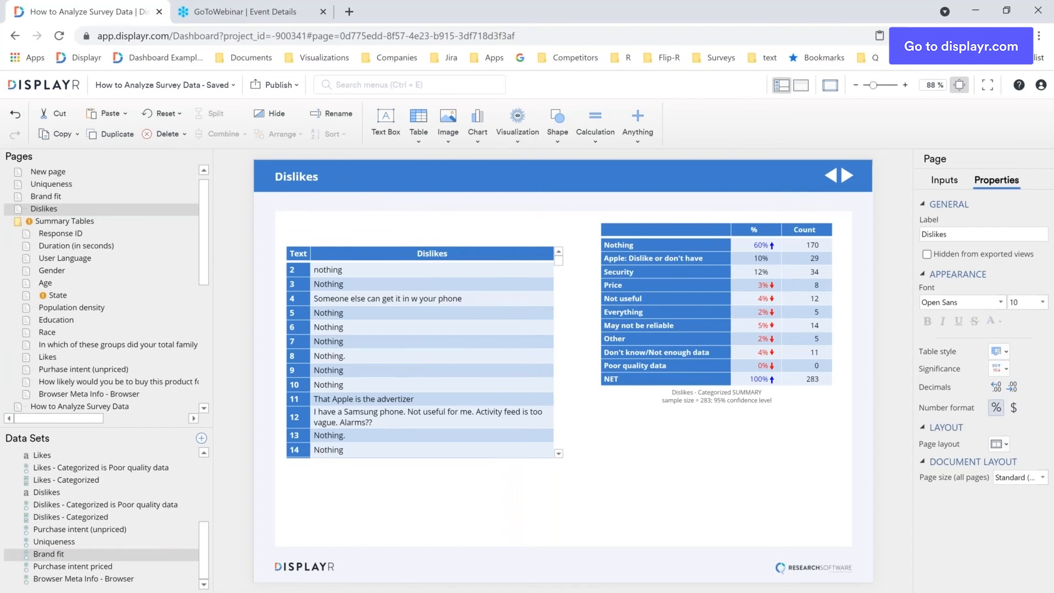
Delete the raw text table from the Dislikes page and move the categorized summary table to the middle of the page.
click(290, 353)
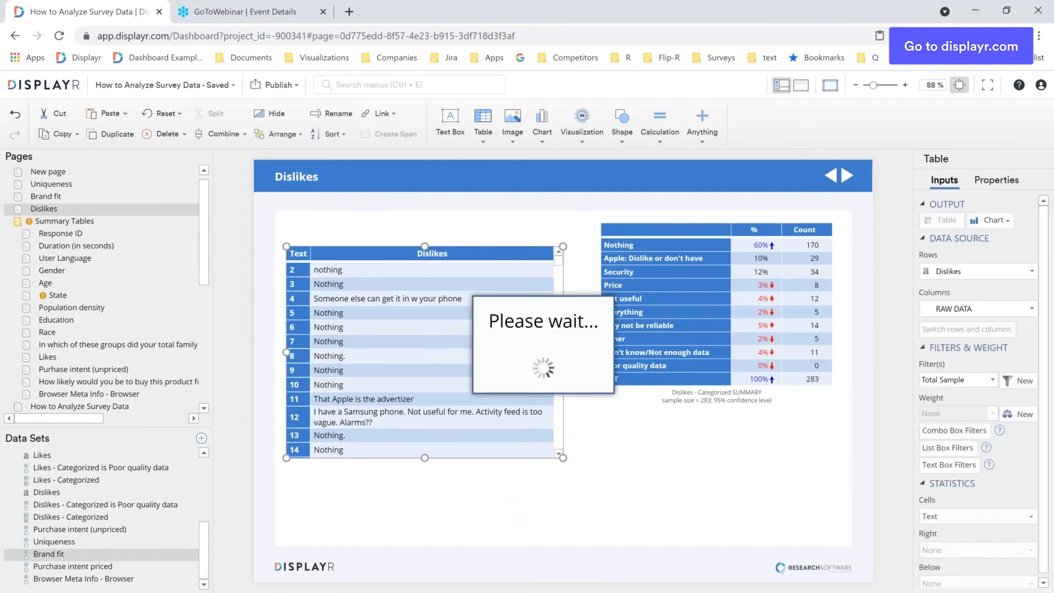
key(Delete)
click(664, 223)
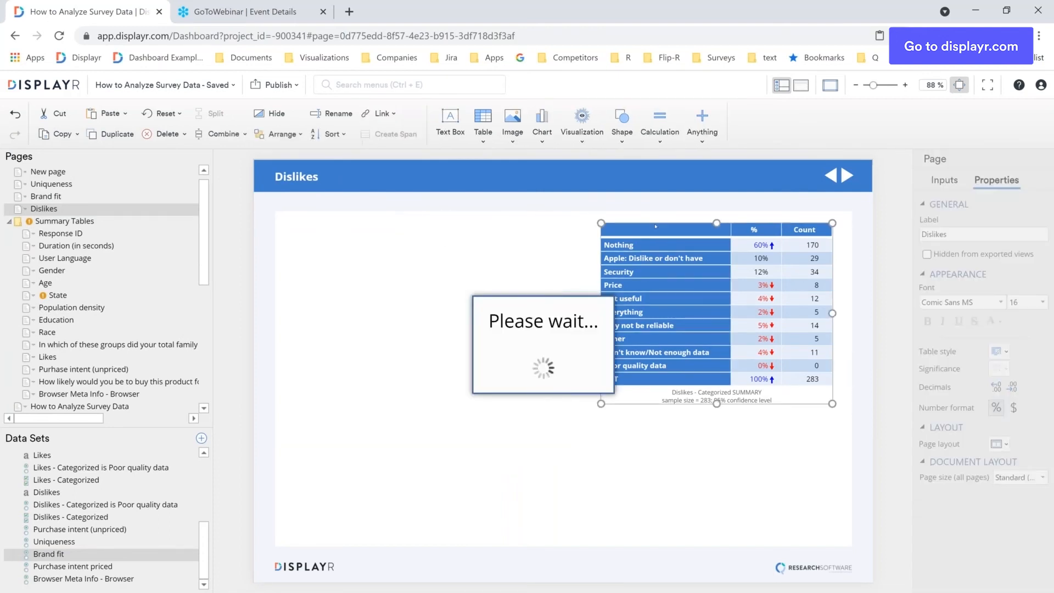
drag(615, 314, 418, 346)
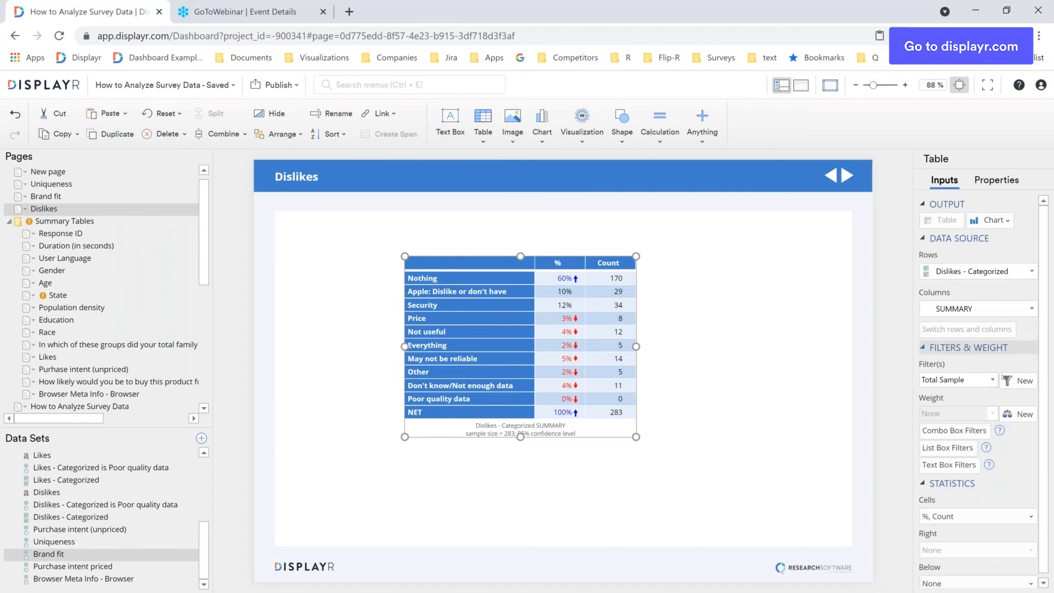
Create a filter on the Dislikes table where Purchase intent priced is probably buy, not sure, or probably not buy.
click(1022, 381)
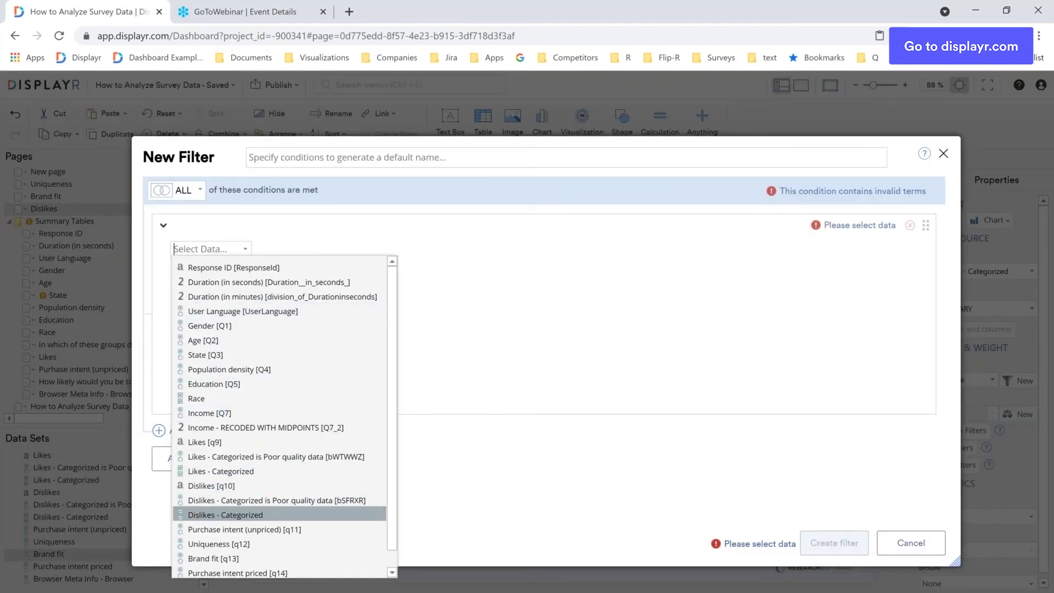
scroll(263, 510, down, 2)
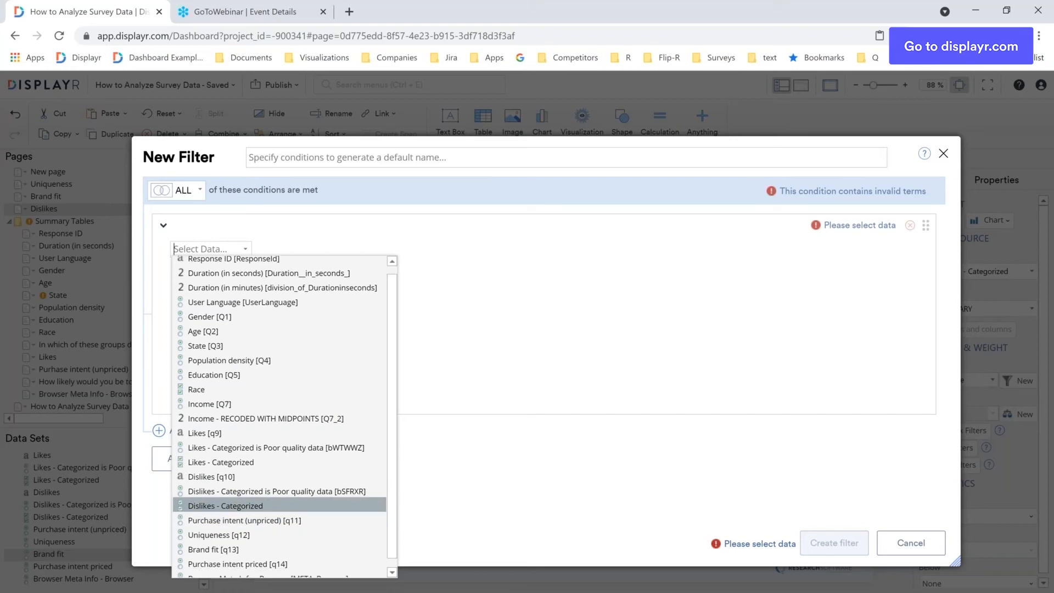
click(240, 556)
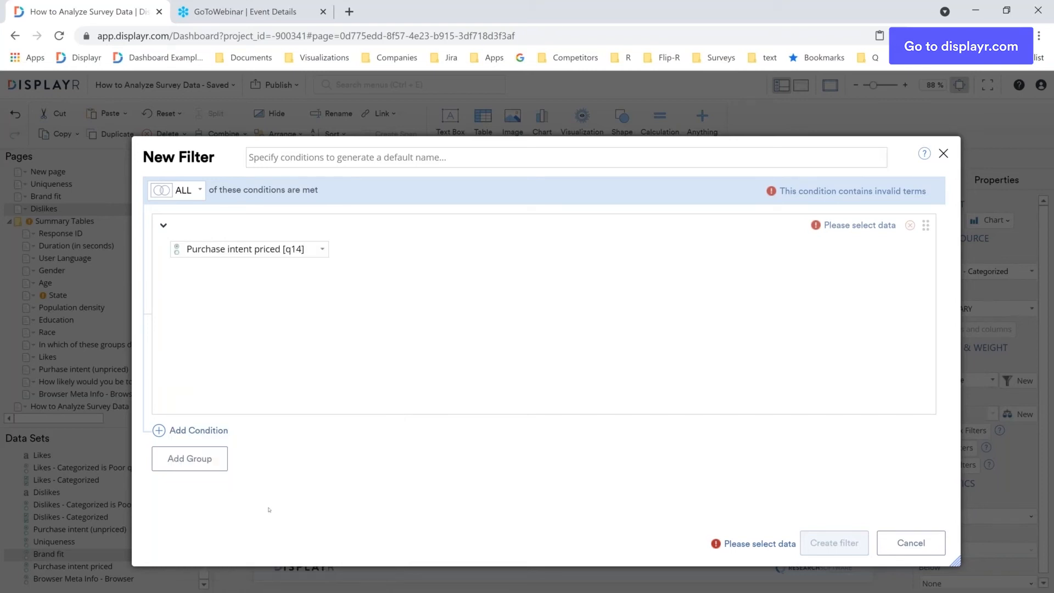
click(282, 338)
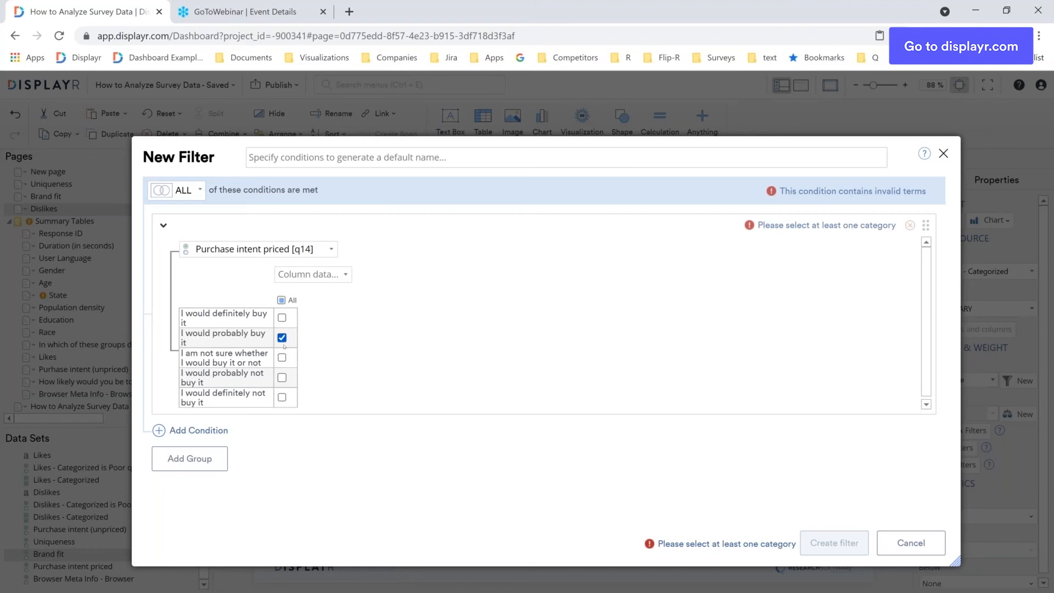
click(282, 358)
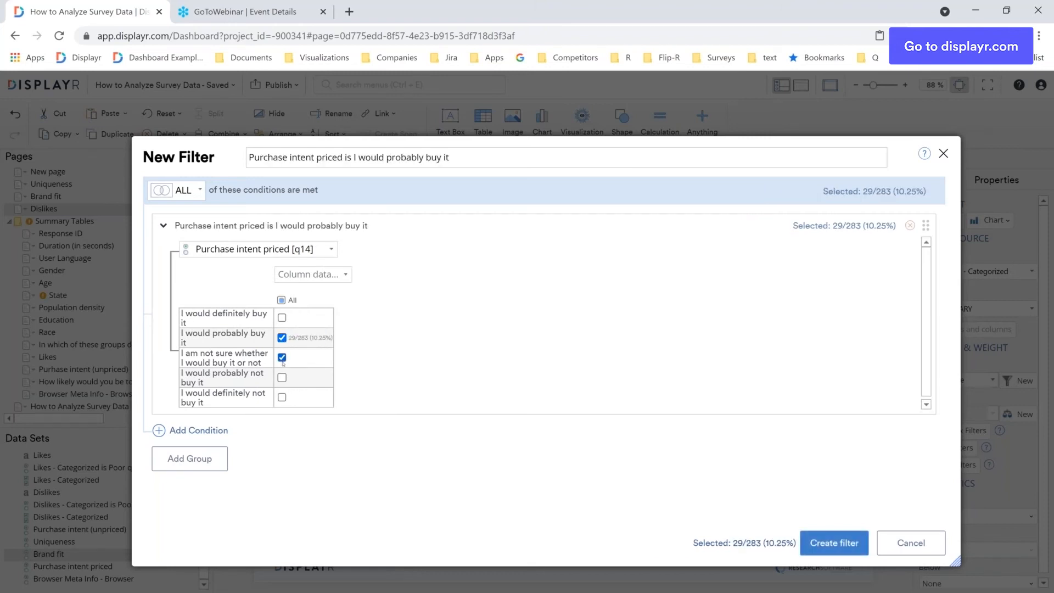
click(282, 378)
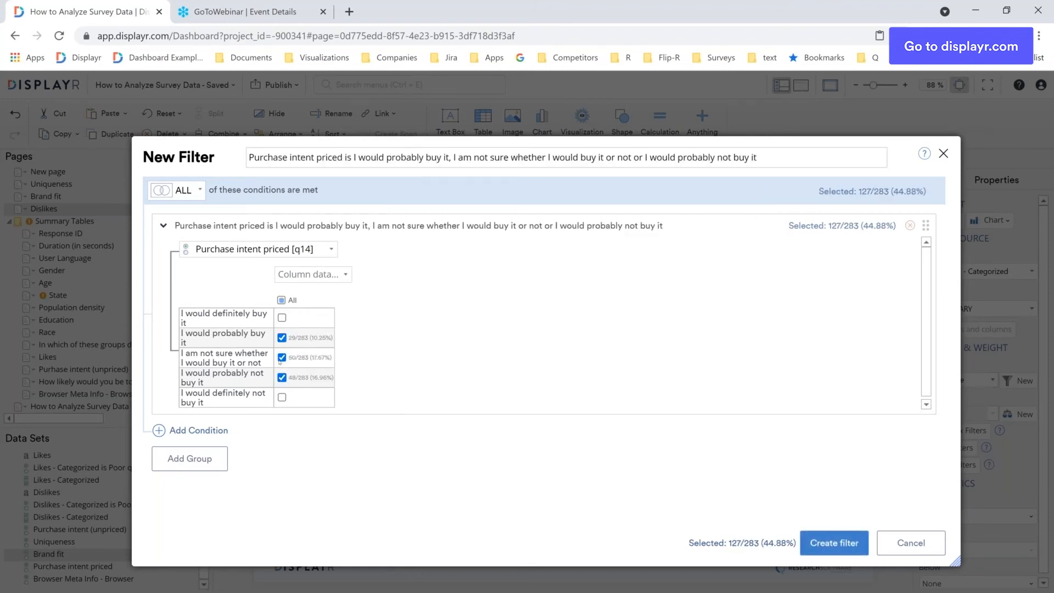
click(830, 543)
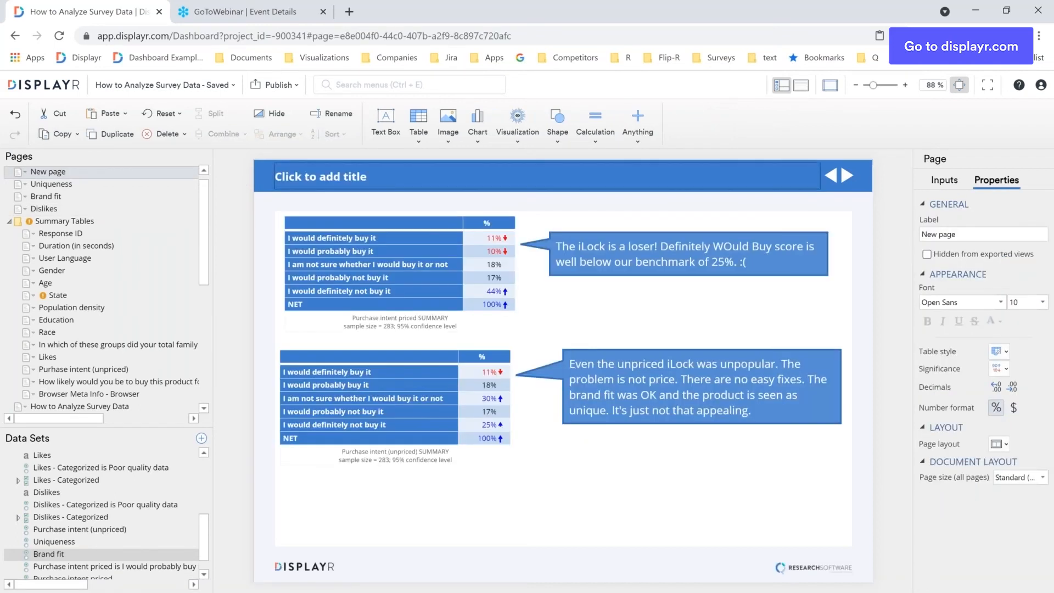
Append the separate paragraph "There are no clear reasons for dislike to fix." to the unpriced callout on the new page.
click(752, 411)
key(Return)
key(Return)
text(THere are)
key(shift+Left)
key(shift+Left)
key(shift+Left)
key(shift+Left)
key(shift+Left)
key(shift+Left)
key(shift+Left)
key(shift+Left)
key(shift+Left)
key(shift+Left)
text(There are no clear )
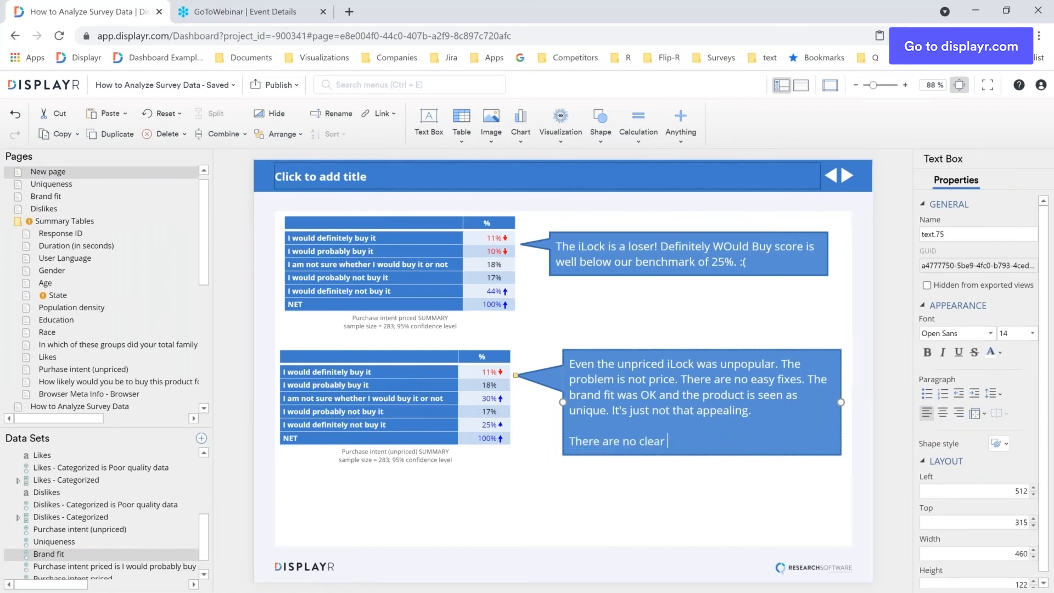
text(reasons for dislike )
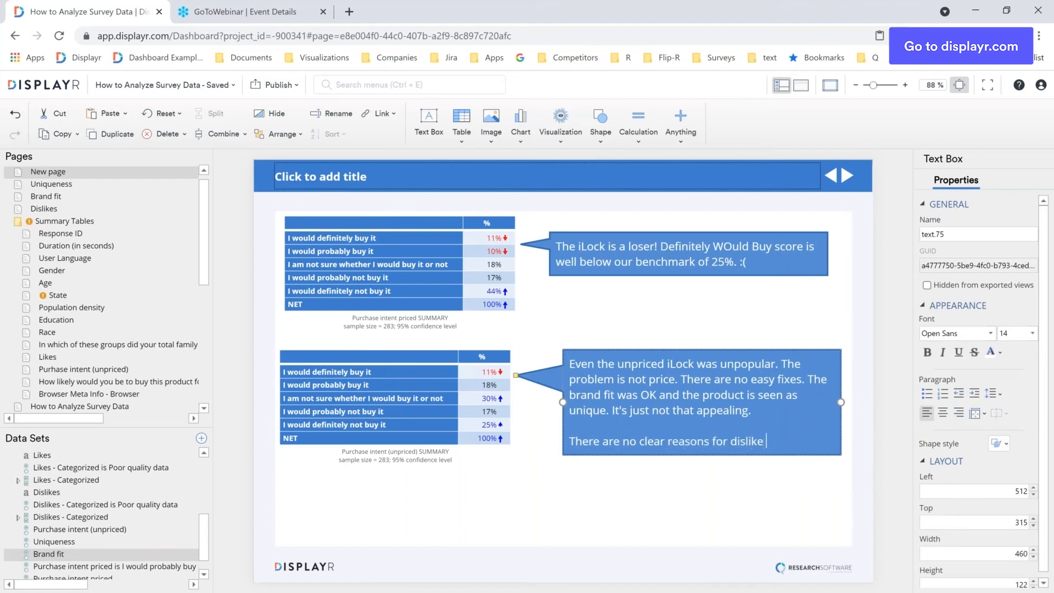
text(to fix.)
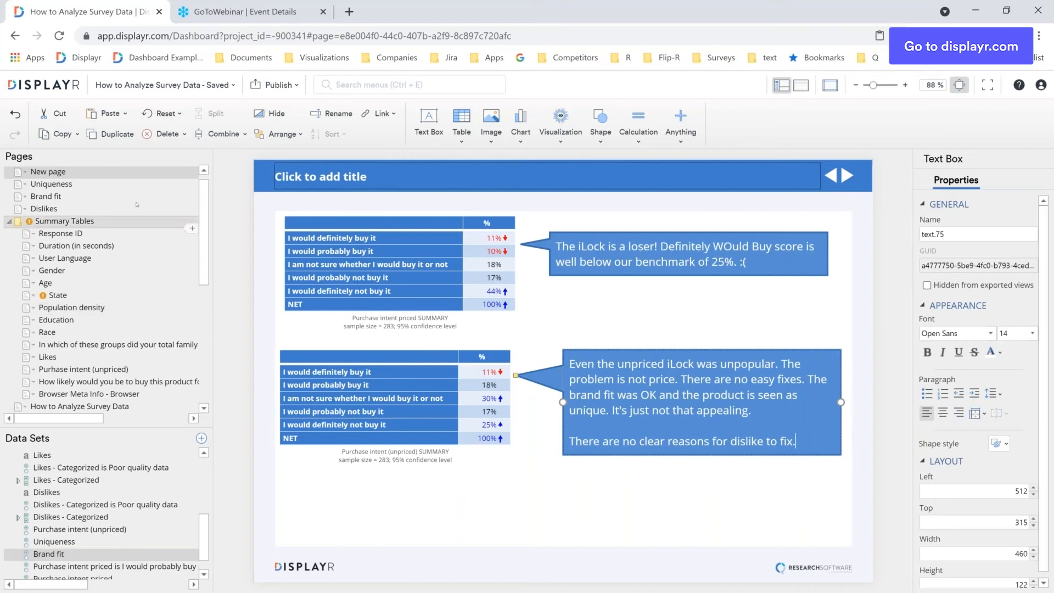
Start a Crosstabs report directly below the Dislikes page, with Purchase intent priced in the rows.
click(192, 216)
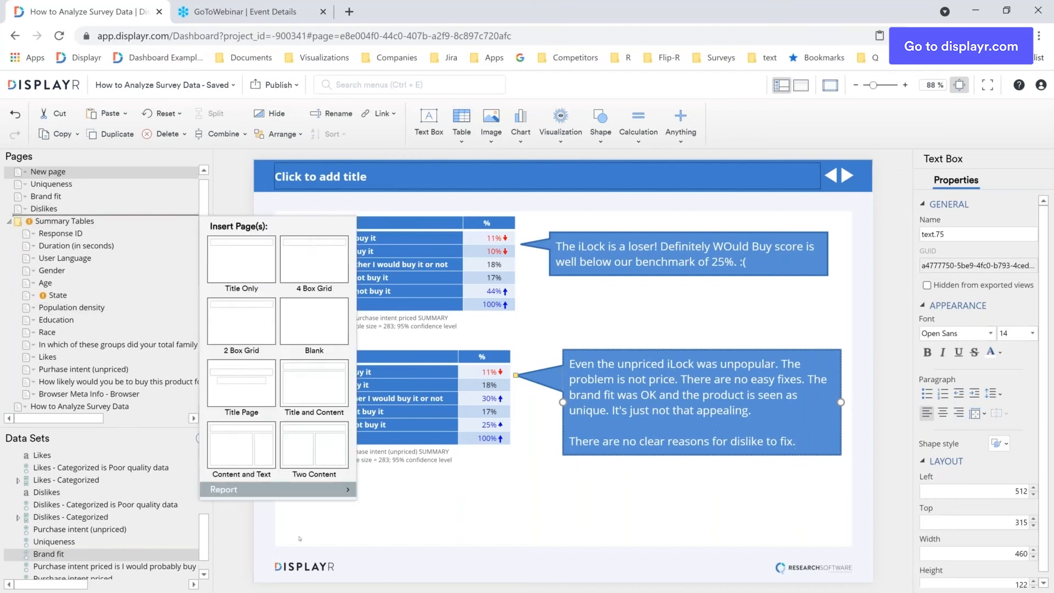
mouse_move(296, 490)
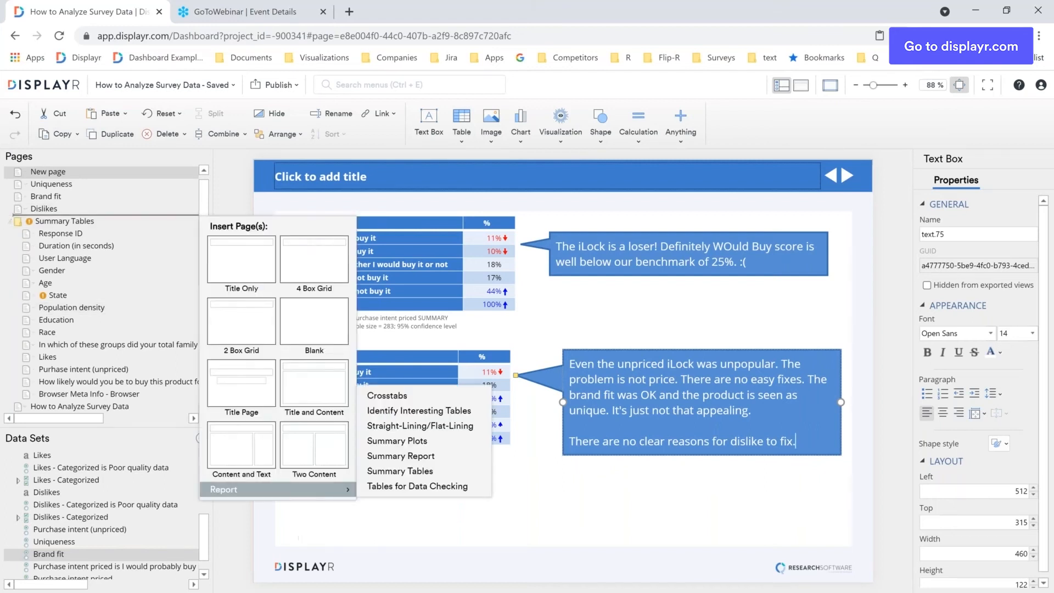
click(429, 399)
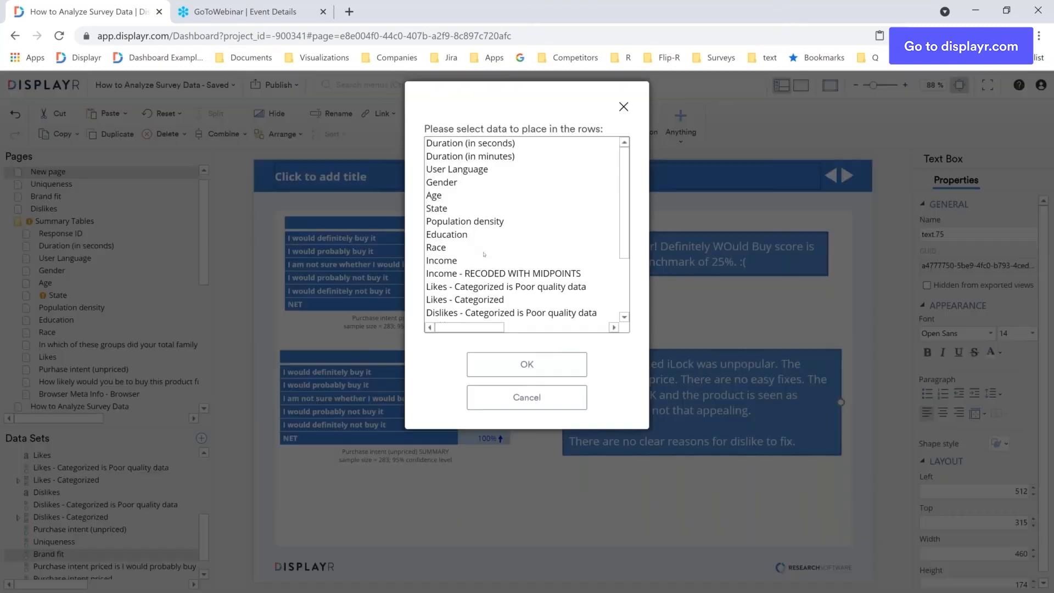
scroll(478, 269, down, 2)
click(477, 270)
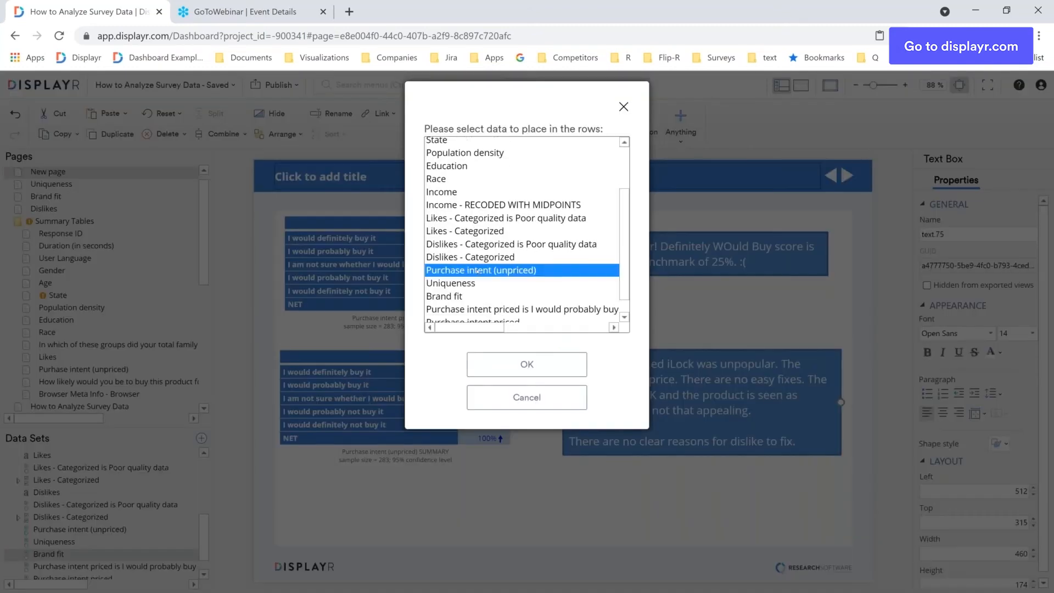
scroll(476, 316, down, 1)
click(477, 303)
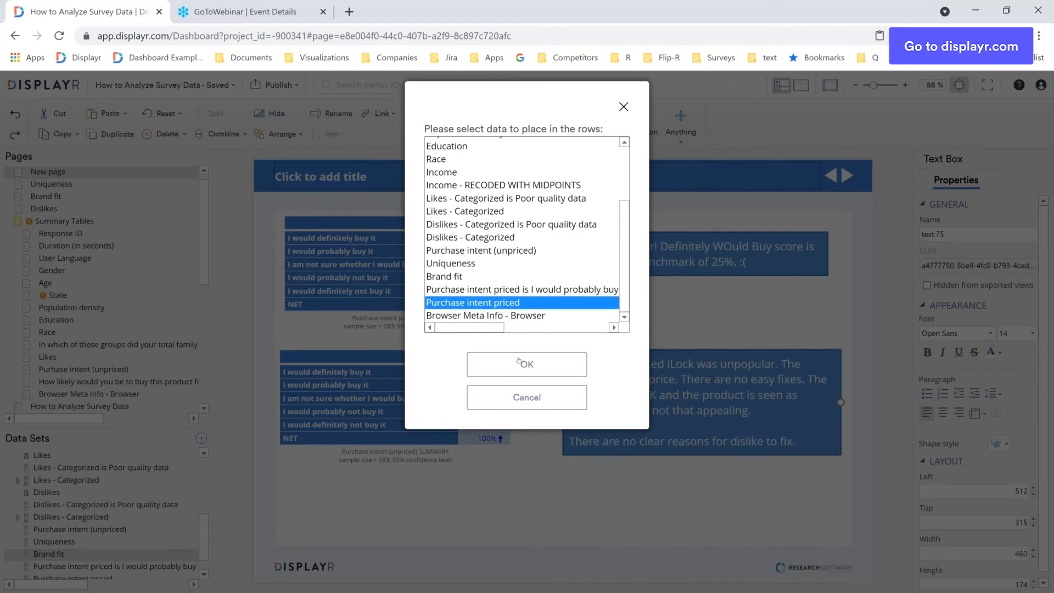
click(524, 364)
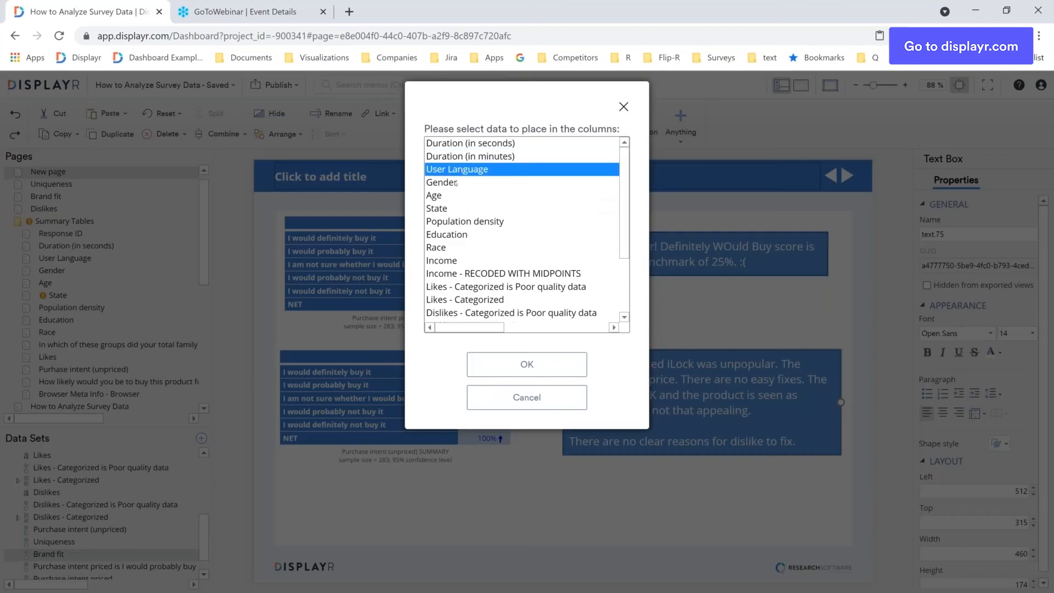
Use Gender, Age, State, Population density, Education, Race and Income - RECODED WITH MIDPOINTS as crosstab columns, and generate the report for Total Sample.
click(456, 183)
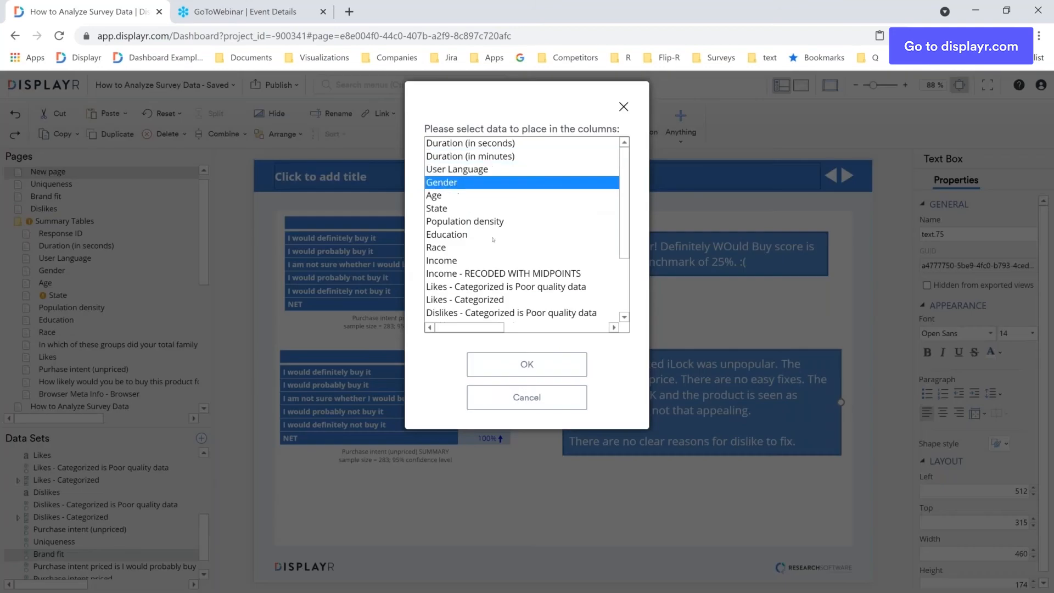
shift+click(496, 274)
ctrl+click(450, 266)
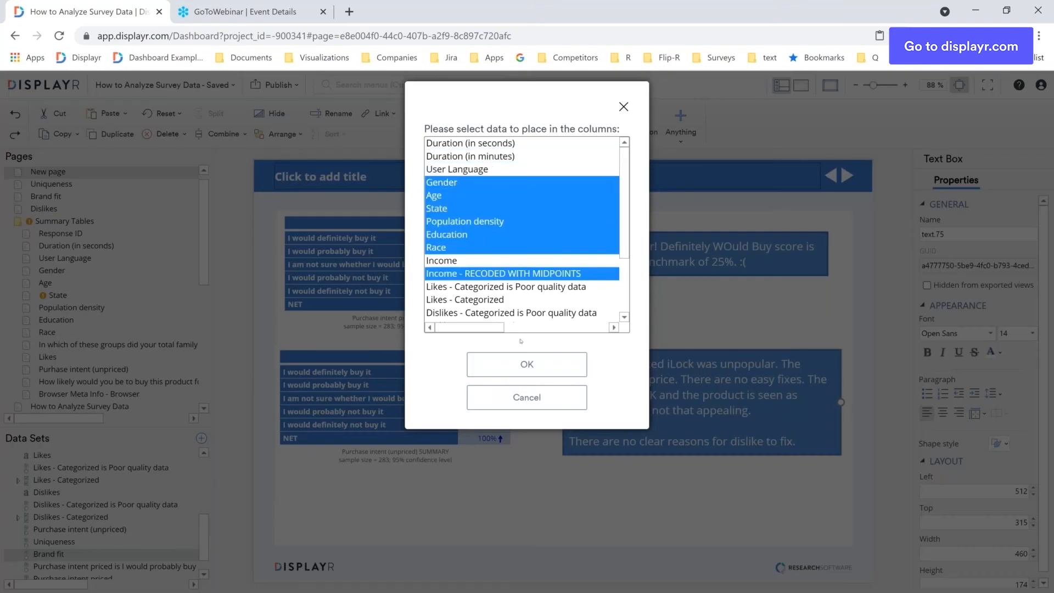
click(539, 361)
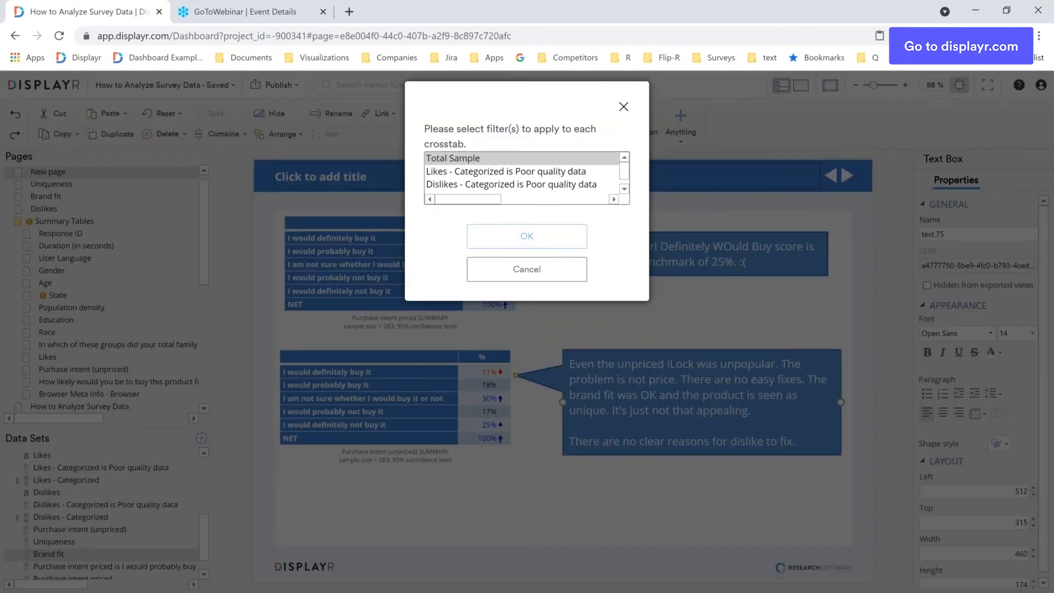
click(526, 236)
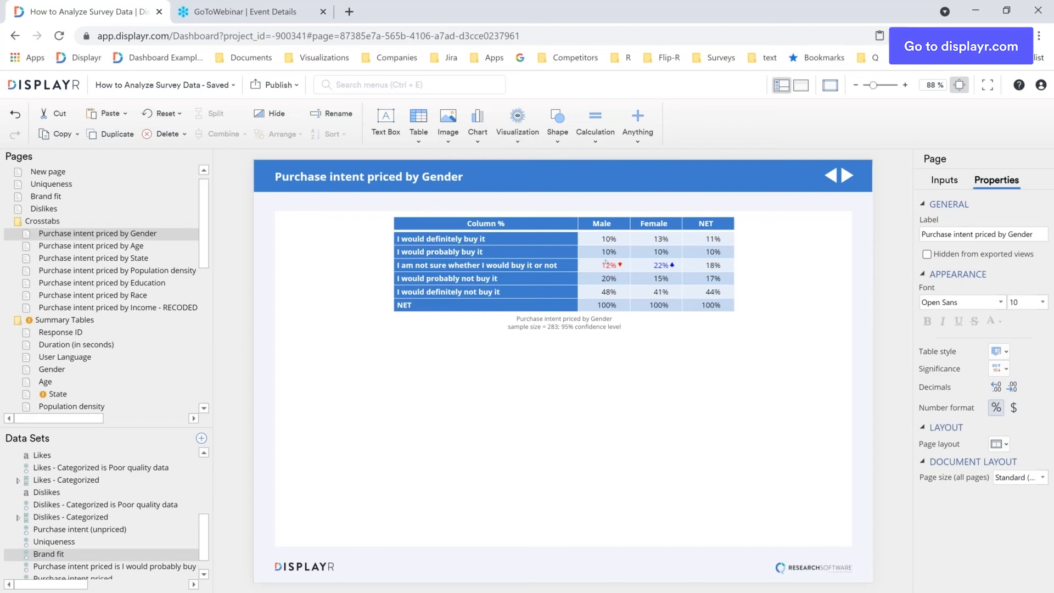
Compare the male, female and NET "I would definitely buy it" scores in the Gender crosstab.
click(608, 240)
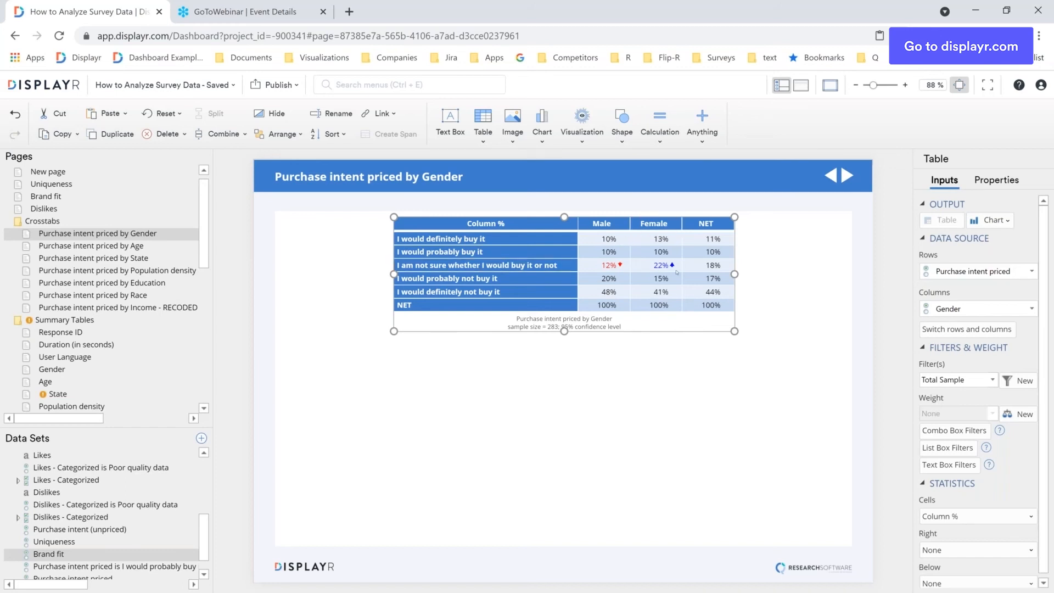
click(614, 238)
click(708, 240)
click(602, 242)
click(659, 241)
click(606, 242)
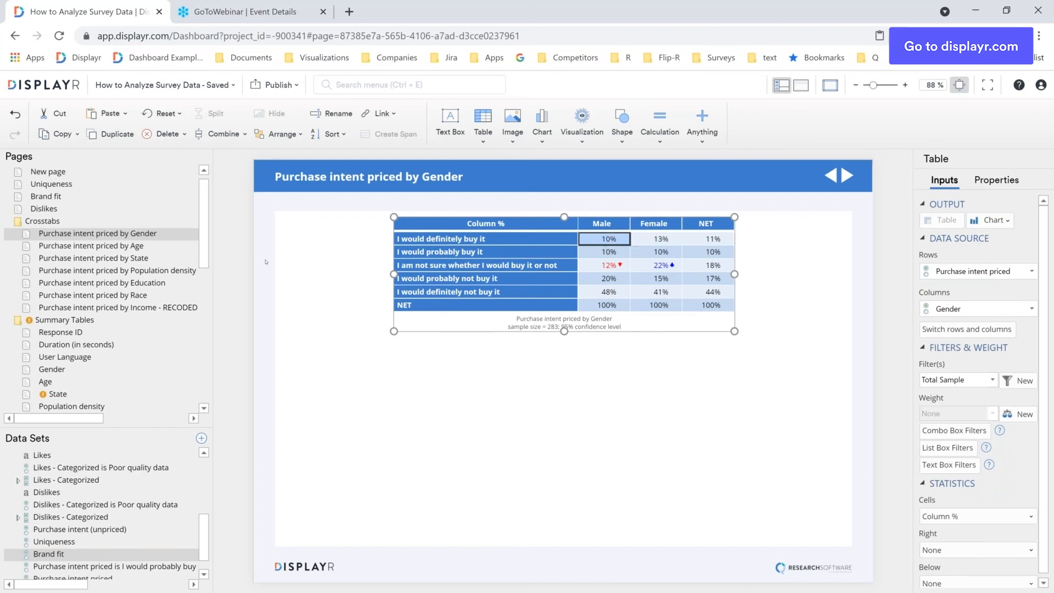
Move the Purchase intent priced by Age page out of Crosstabs to directly below the Dislikes page.
click(103, 247)
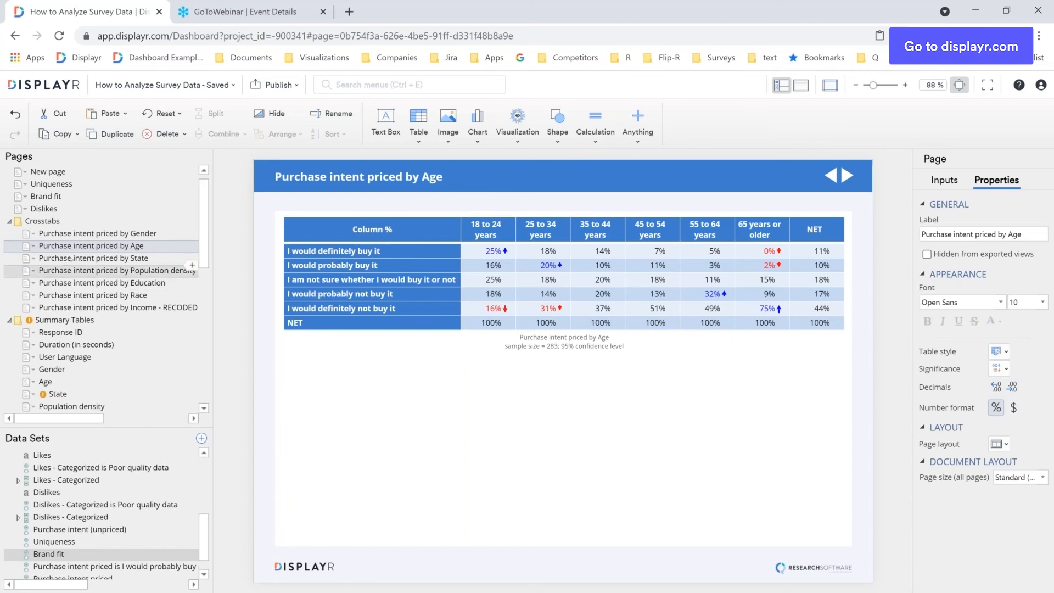
drag(77, 246, 78, 218)
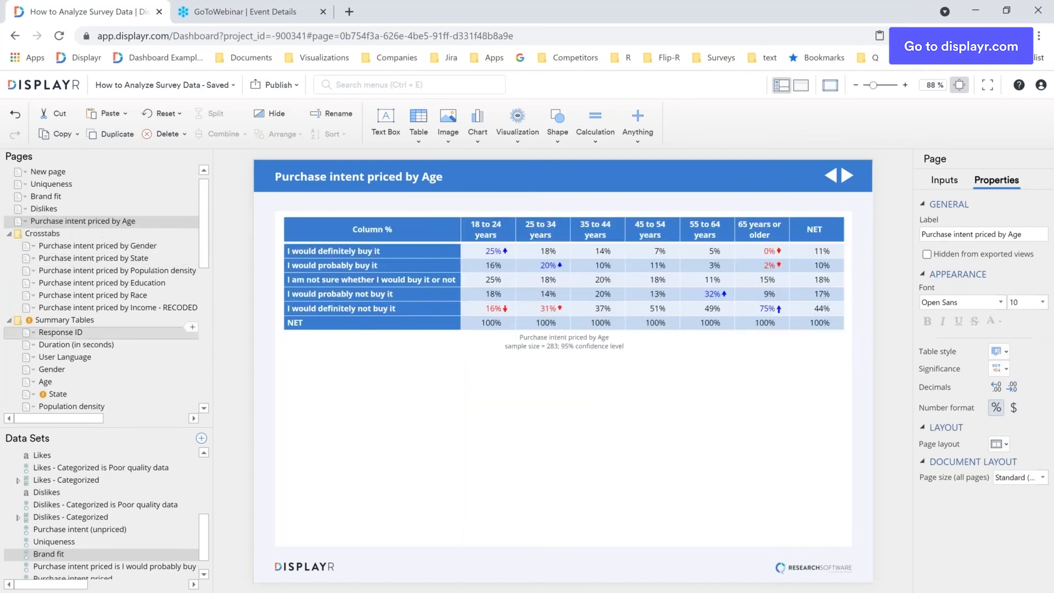
Add the Column Sample Size statistic below the table on the Purchase intent priced by State page.
click(152, 258)
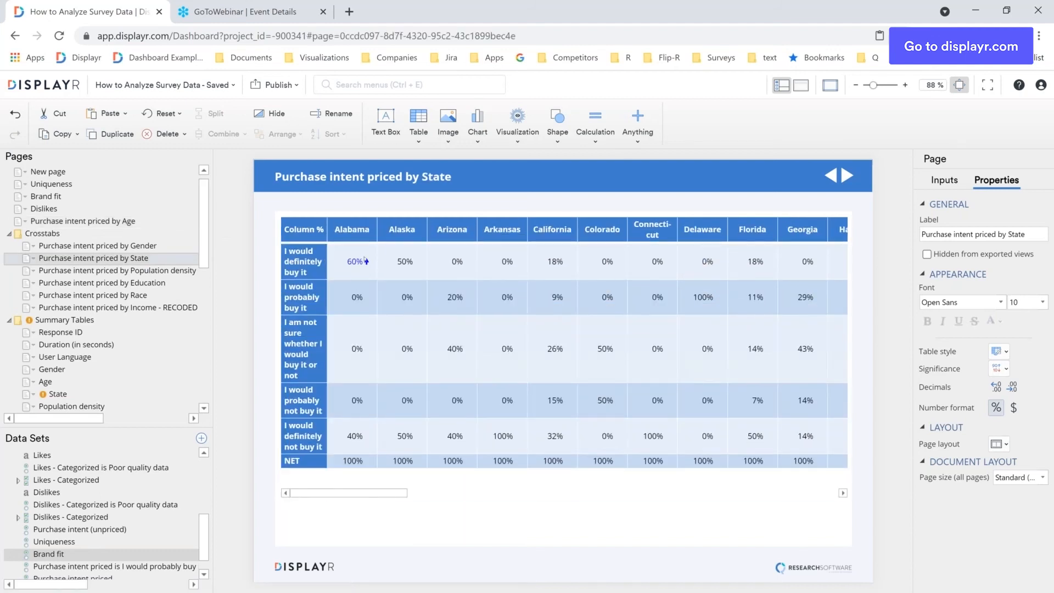
click(365, 261)
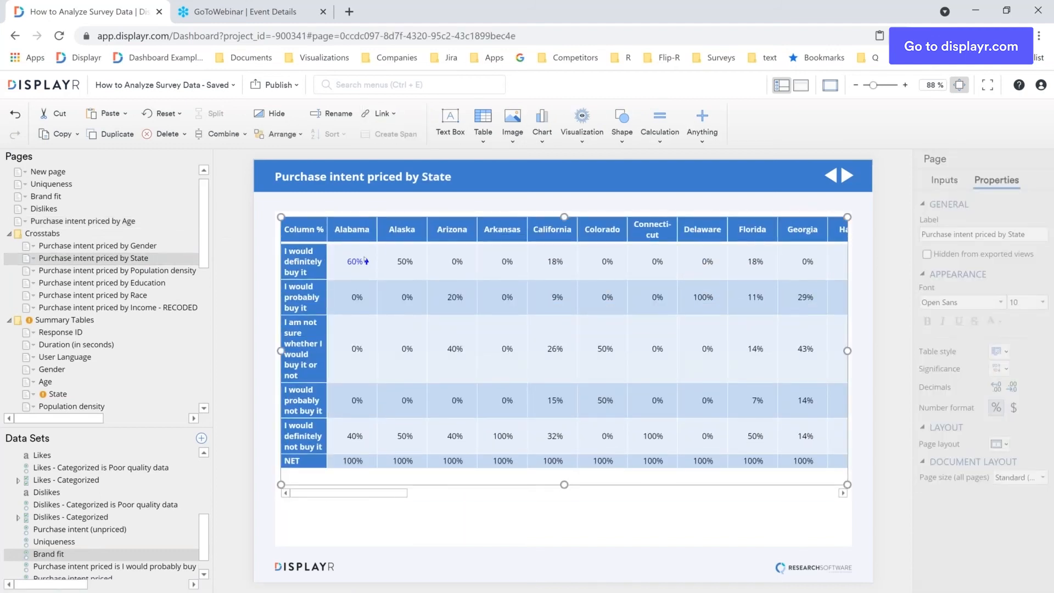
click(952, 579)
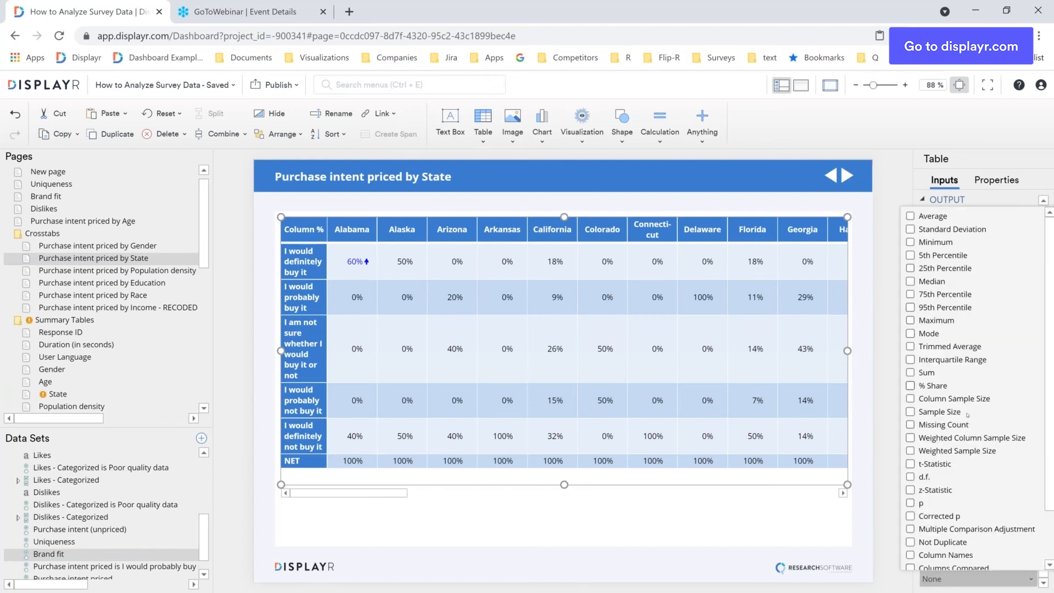
click(948, 401)
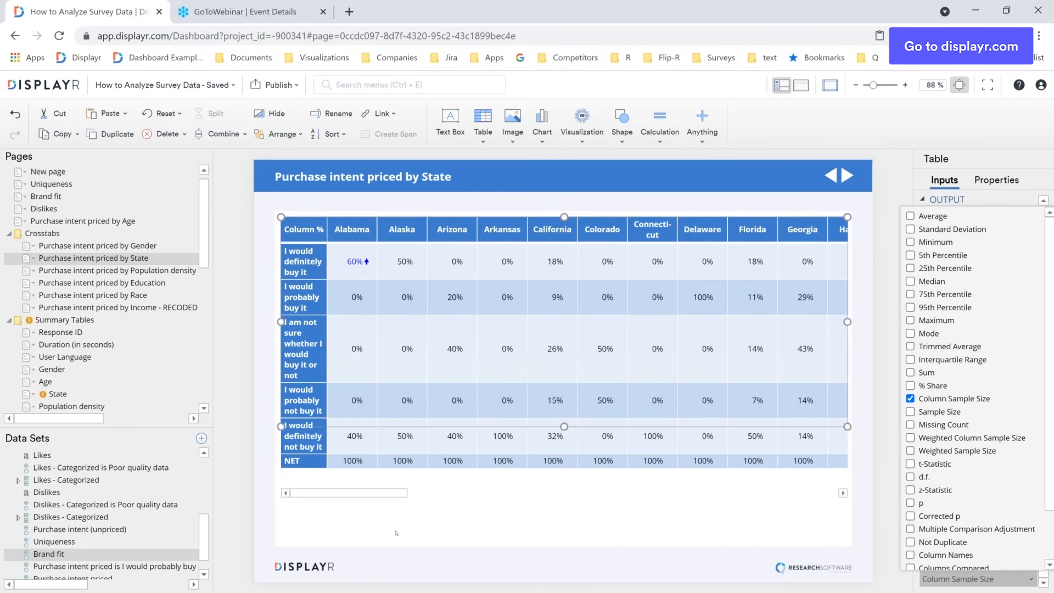
drag(403, 434, 362, 448)
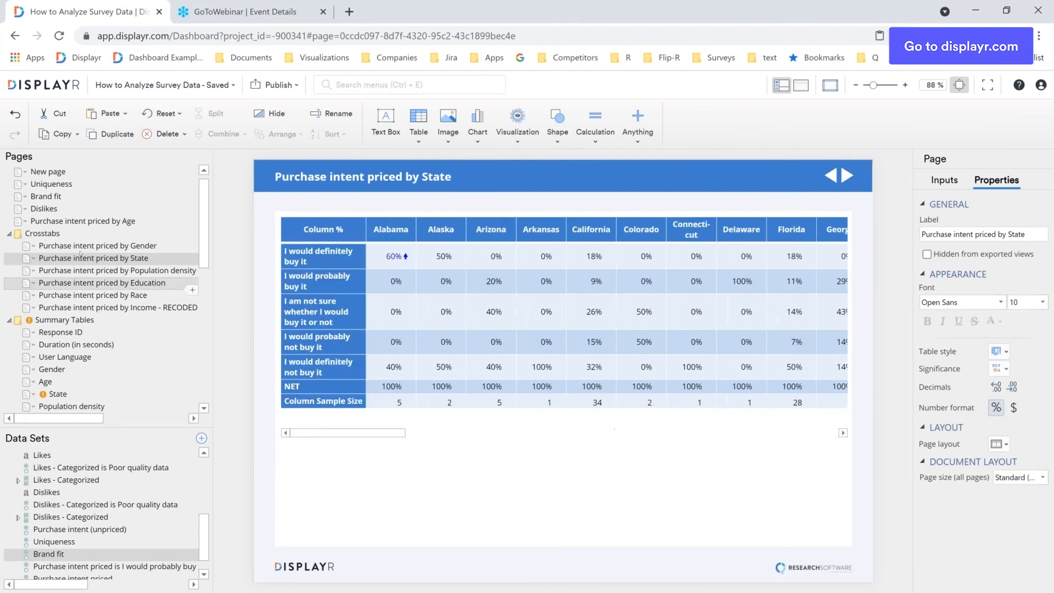
Review the priced purchase intent crosstabs by population density, education and race for subgroup differences.
click(90, 273)
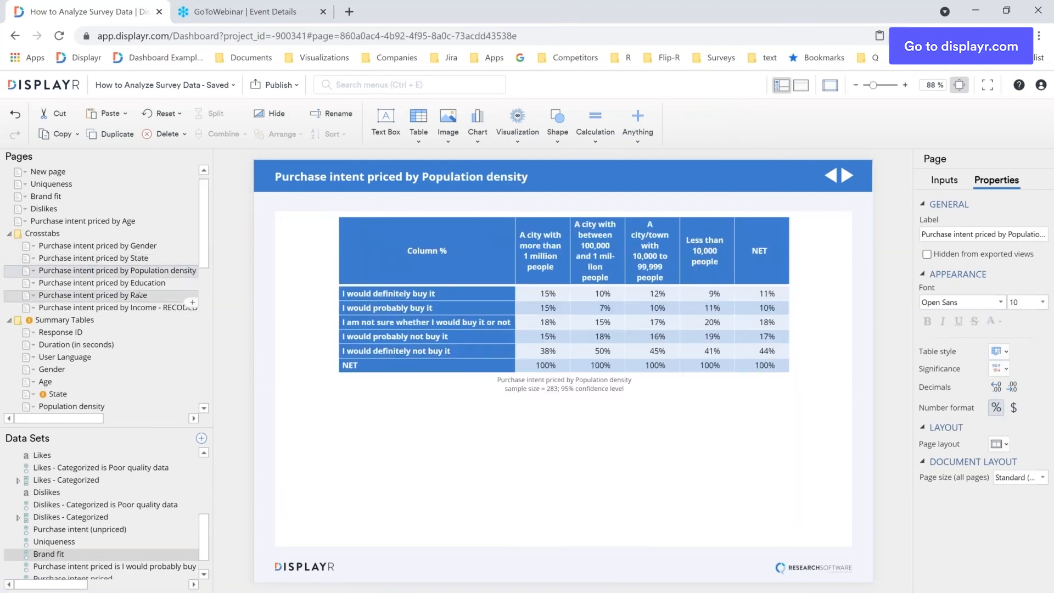
click(144, 283)
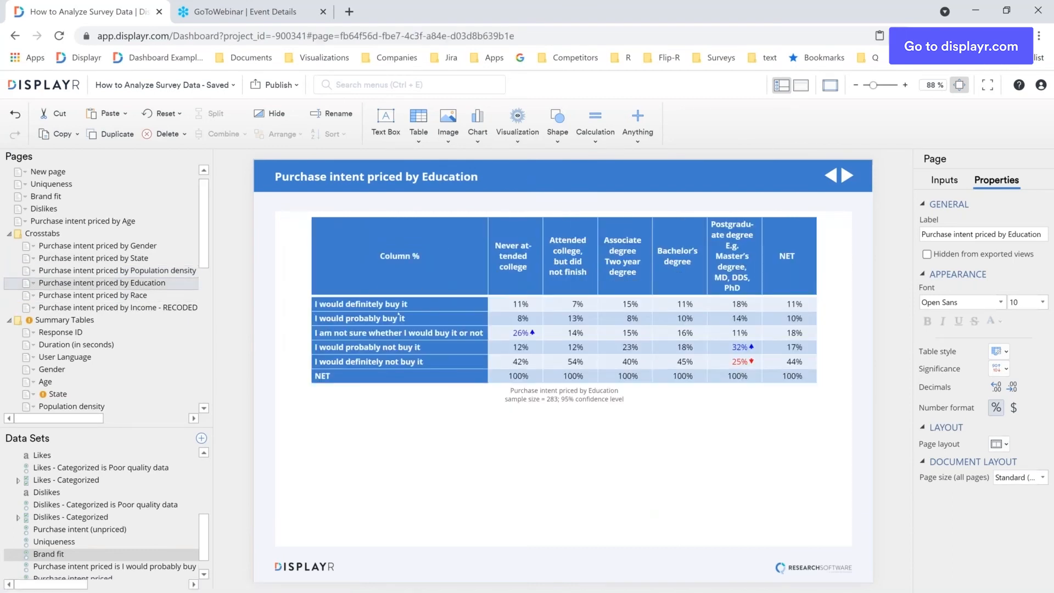
click(375, 309)
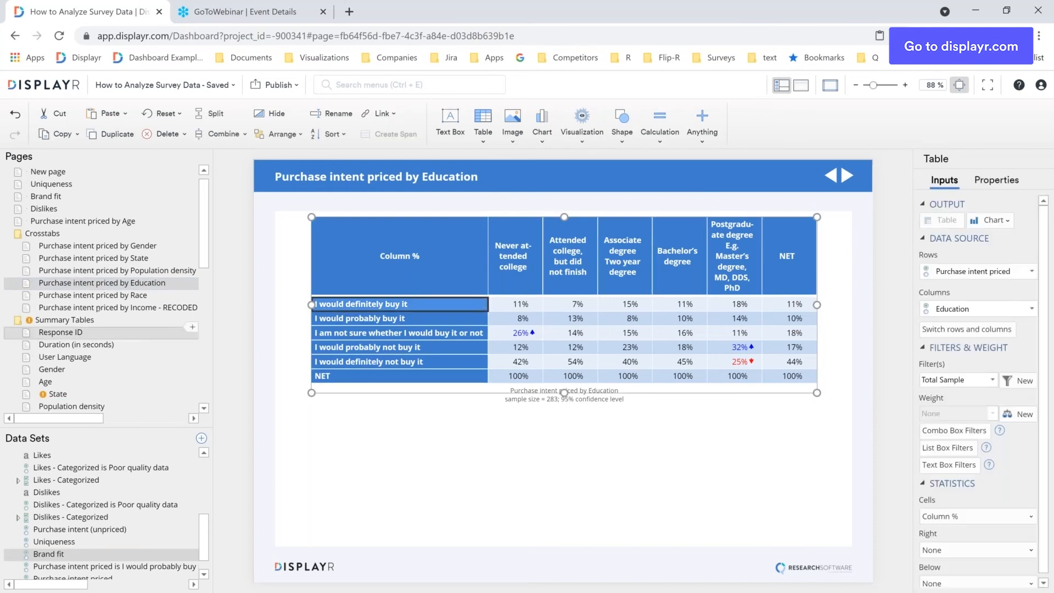
click(107, 296)
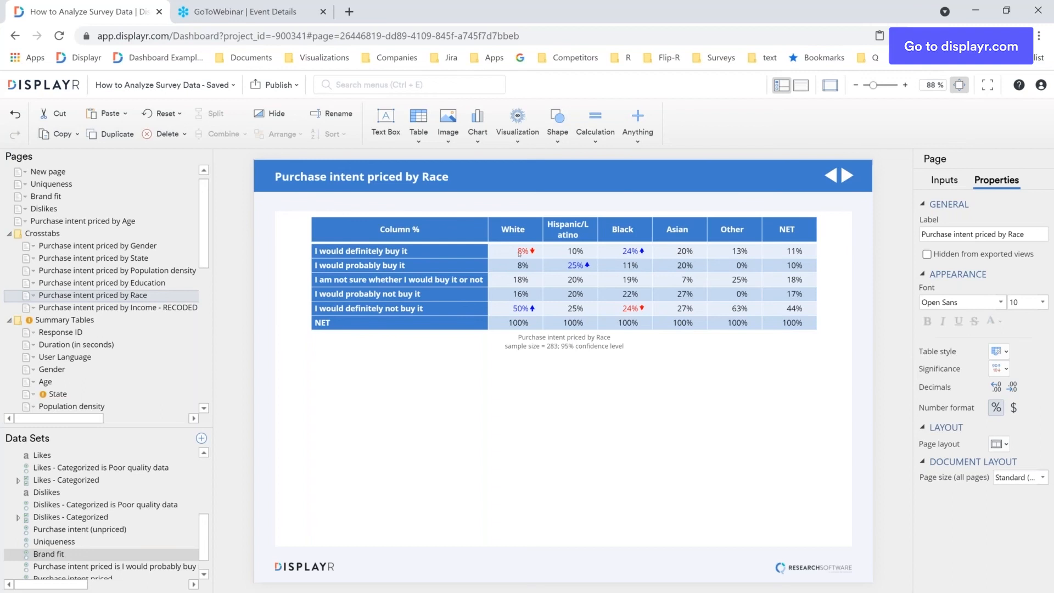
click(685, 252)
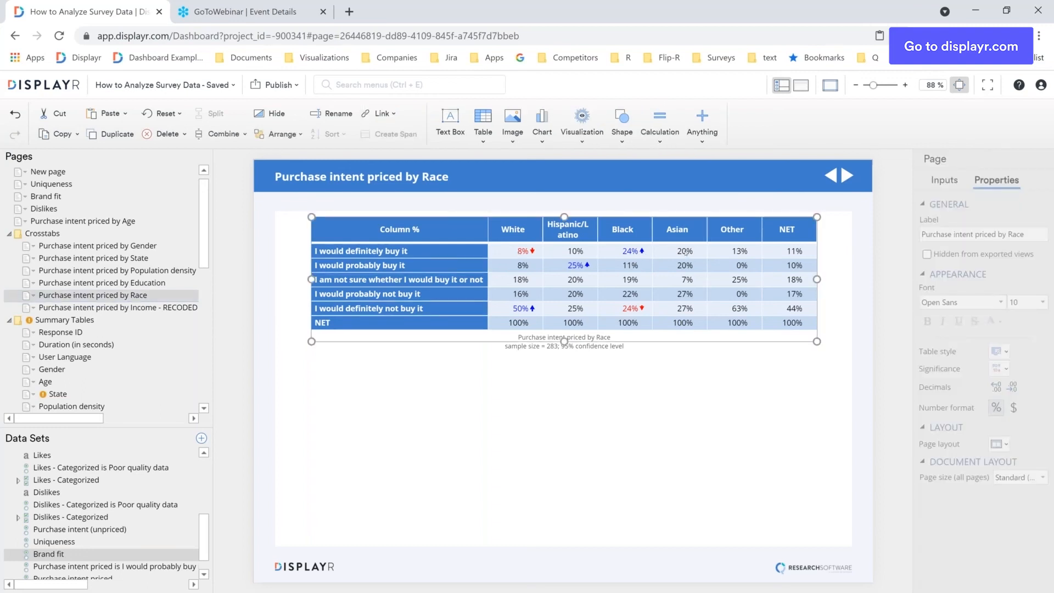
click(684, 252)
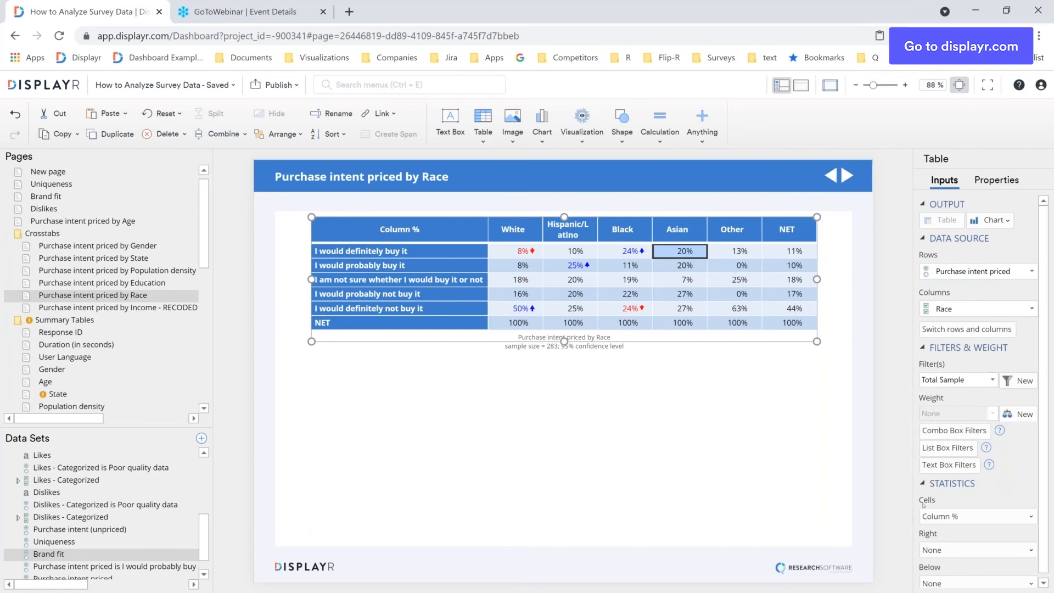
Add the Column Sample Size statistic below the table on the Purchase intent priced by Race page.
click(968, 582)
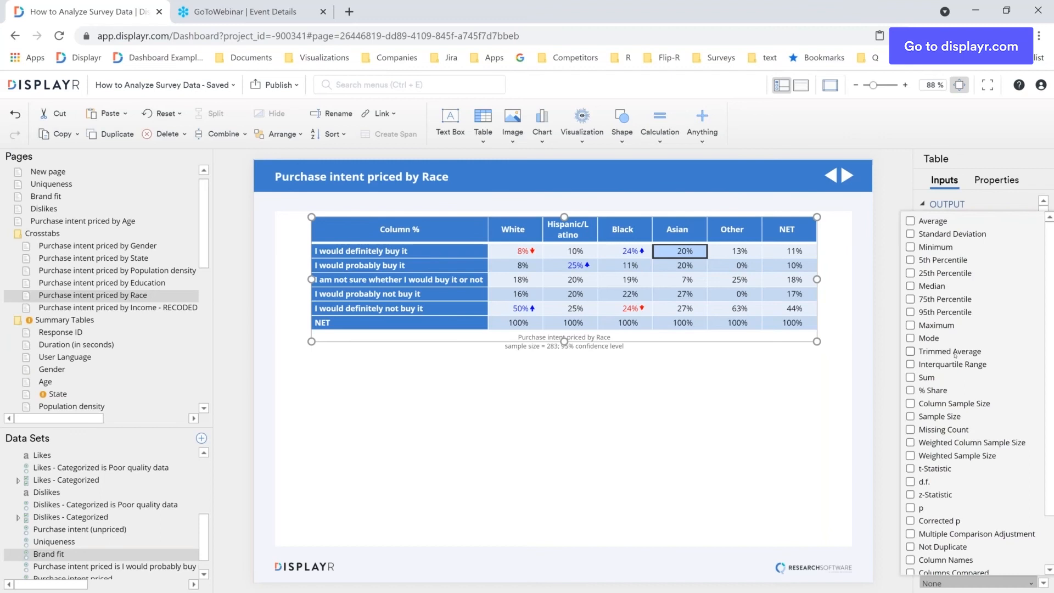
click(951, 405)
click(679, 427)
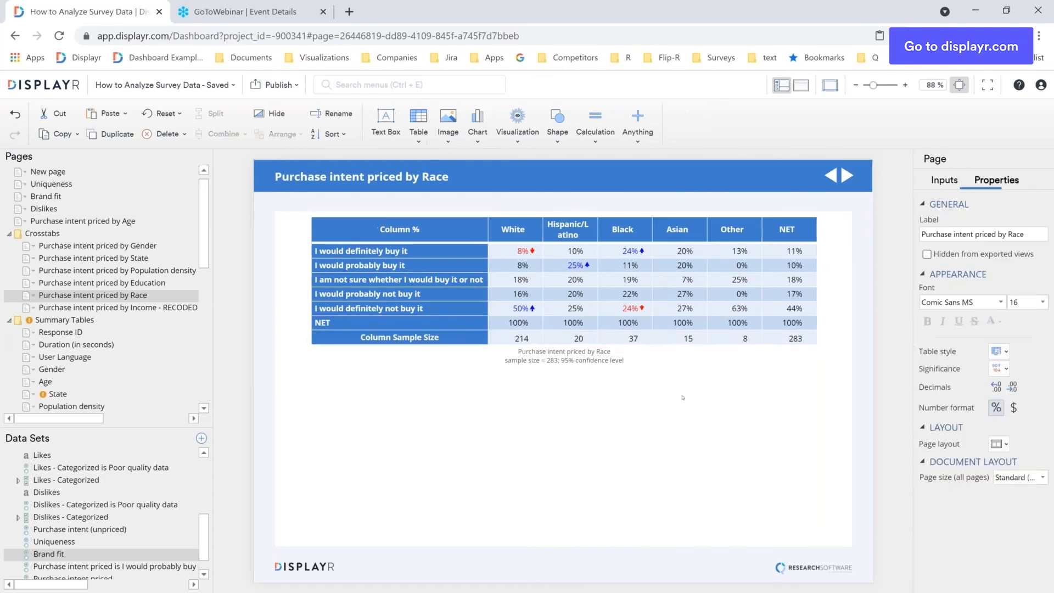
Try the Compare columns significance display on the Purchase intent priced by Race table and restore Arrows and Font colors.
click(646, 300)
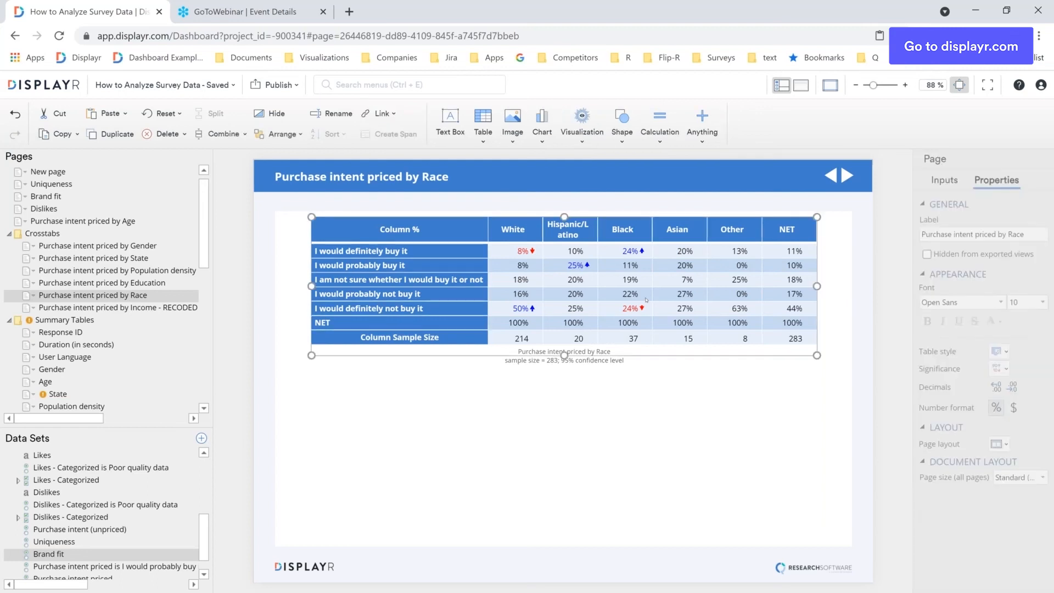
click(997, 180)
click(1000, 390)
click(1000, 388)
click(1005, 404)
click(992, 478)
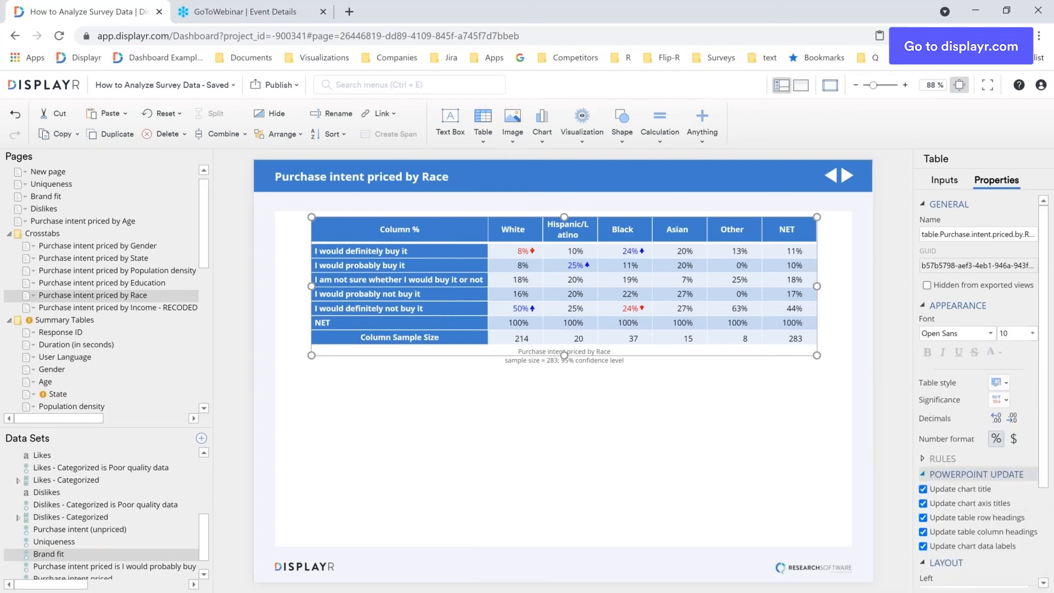
click(1004, 406)
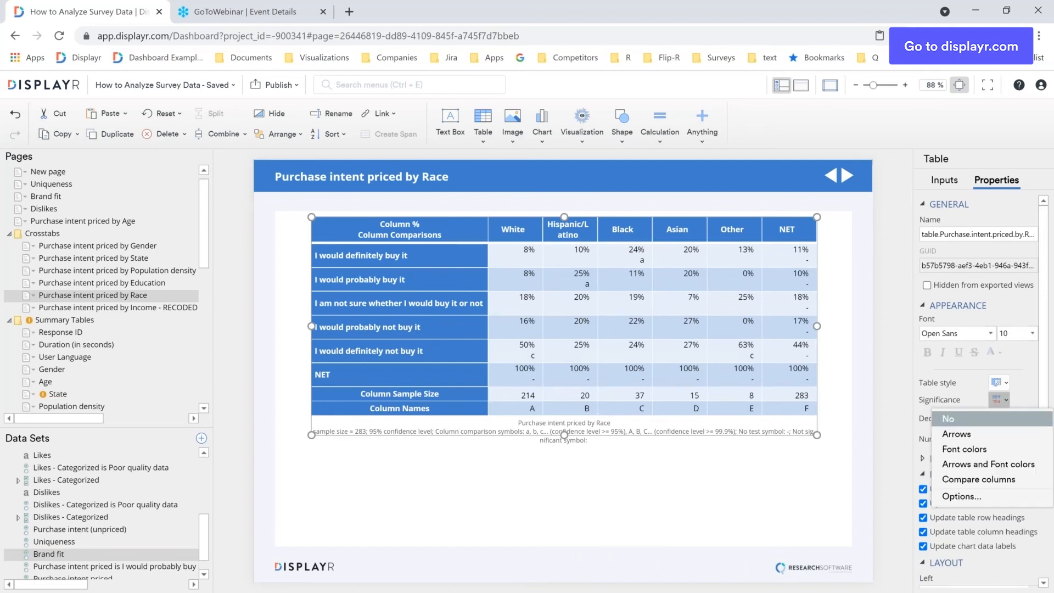
click(975, 472)
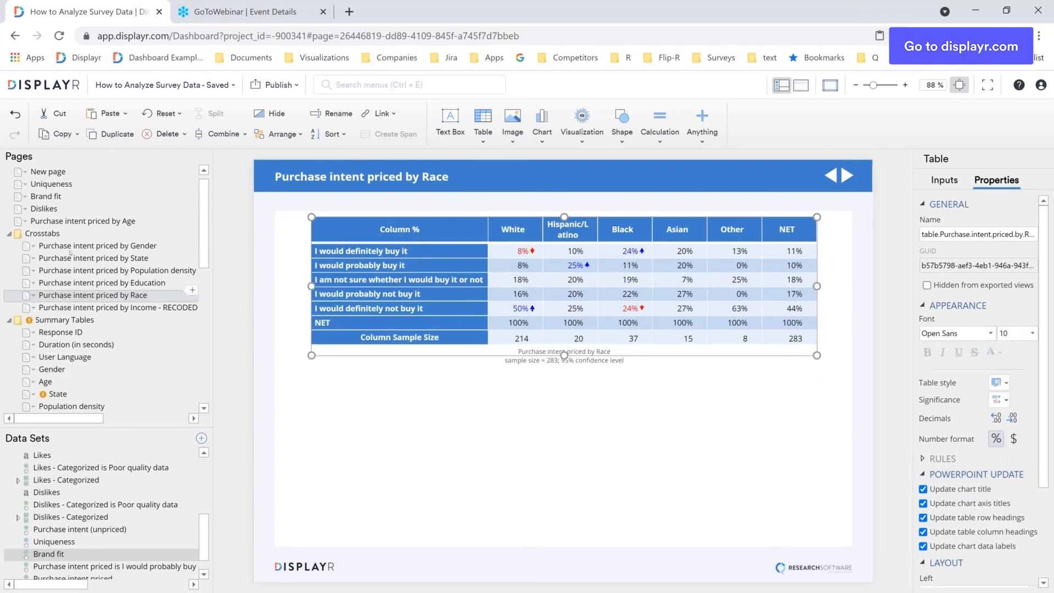
Move the Purchase intent priced by Race page out of Crosstabs to below the Age page, and view the Income crosstab.
drag(70, 295, 99, 230)
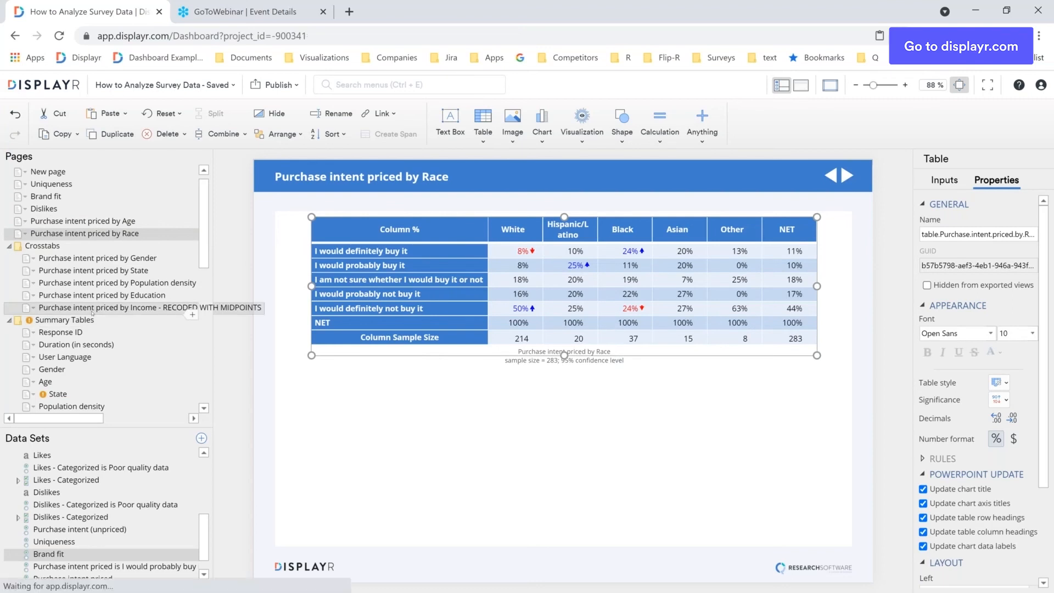
click(93, 312)
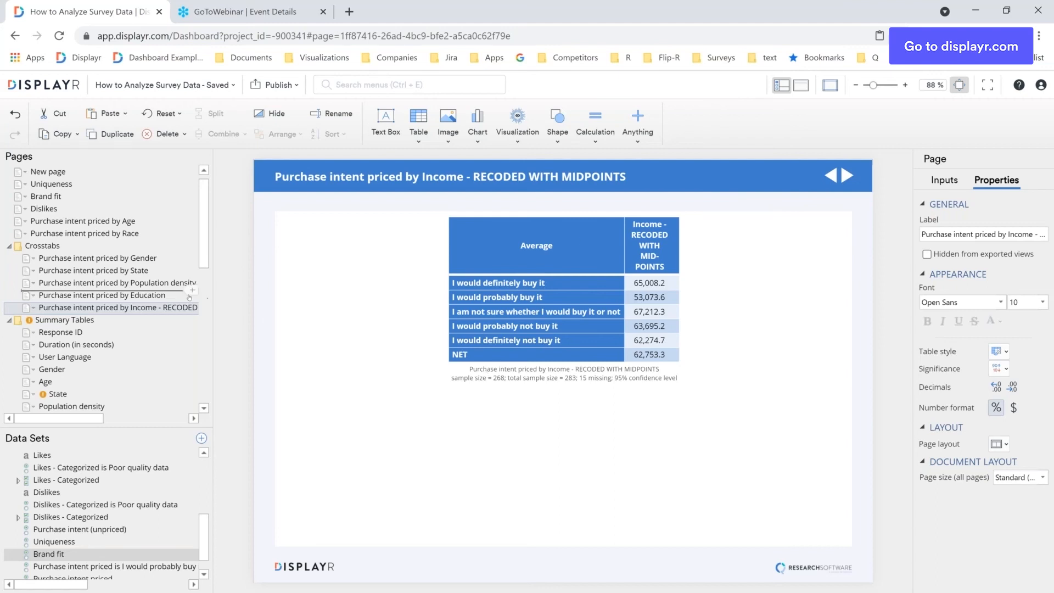
Review the Crosstabs, Stat testing and "It's simple. I just remove everything that's not David" presentation pages.
scroll(204, 298, down, 2)
scroll(204, 298, down, 8)
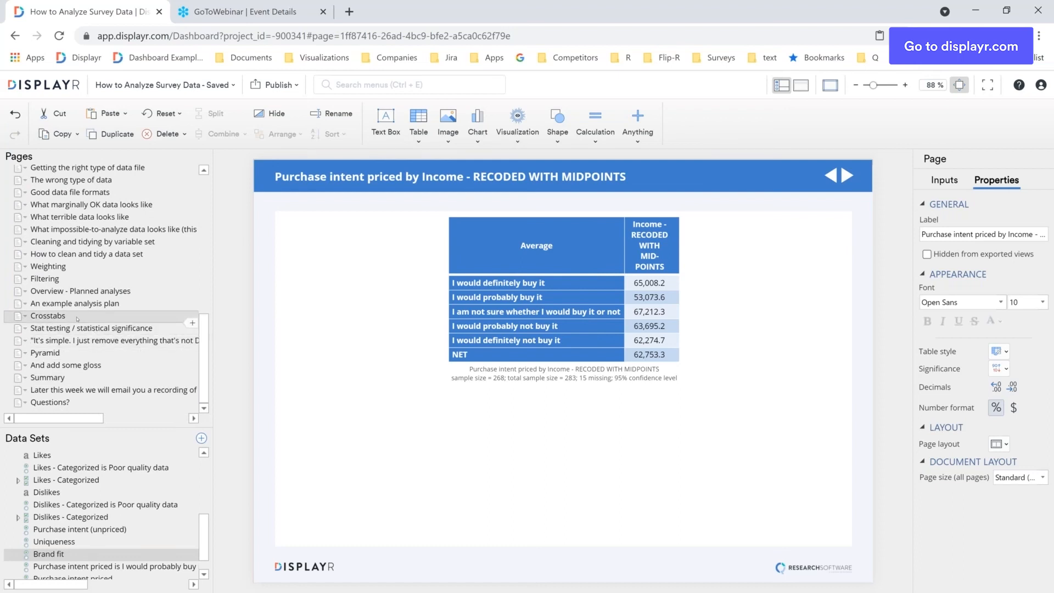
click(78, 321)
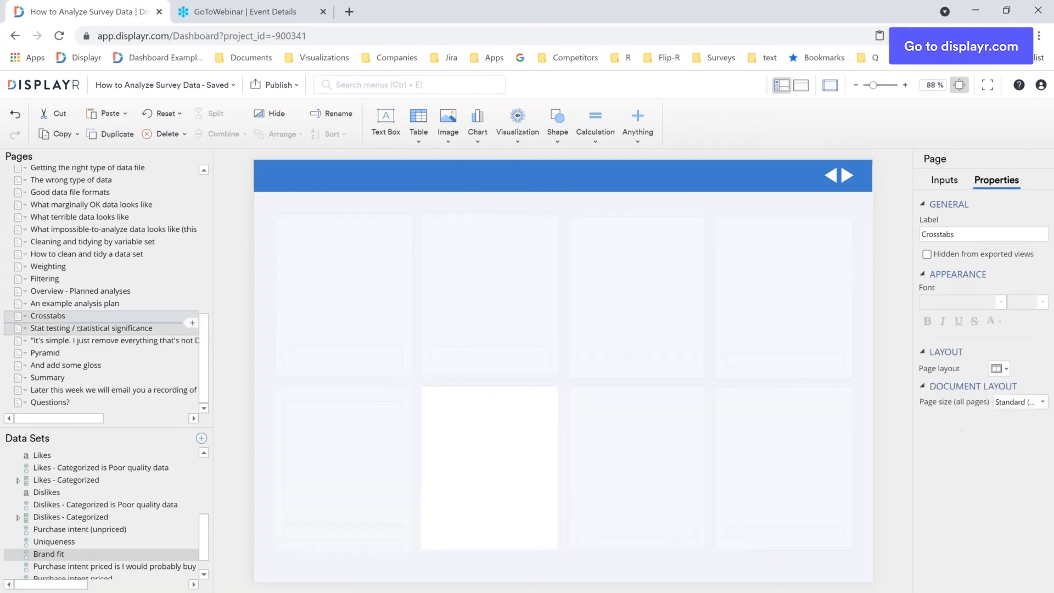
click(78, 329)
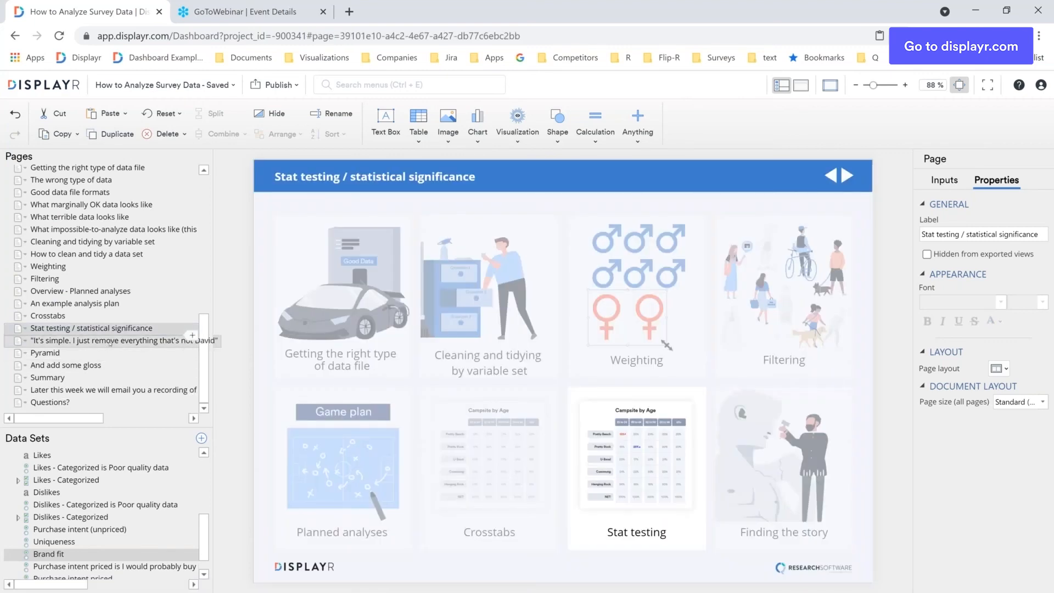
click(109, 344)
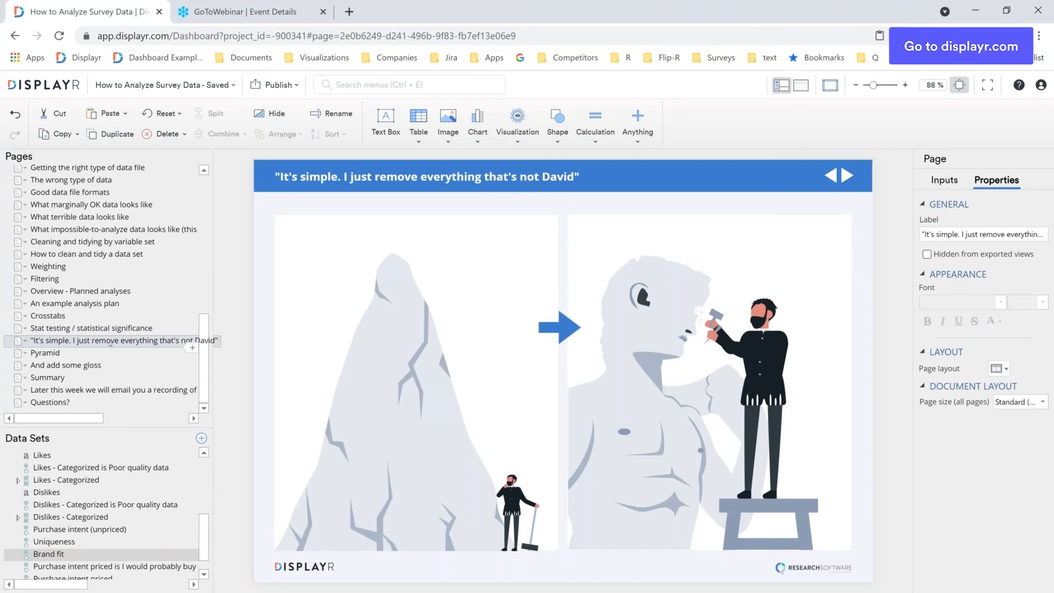
click(60, 366)
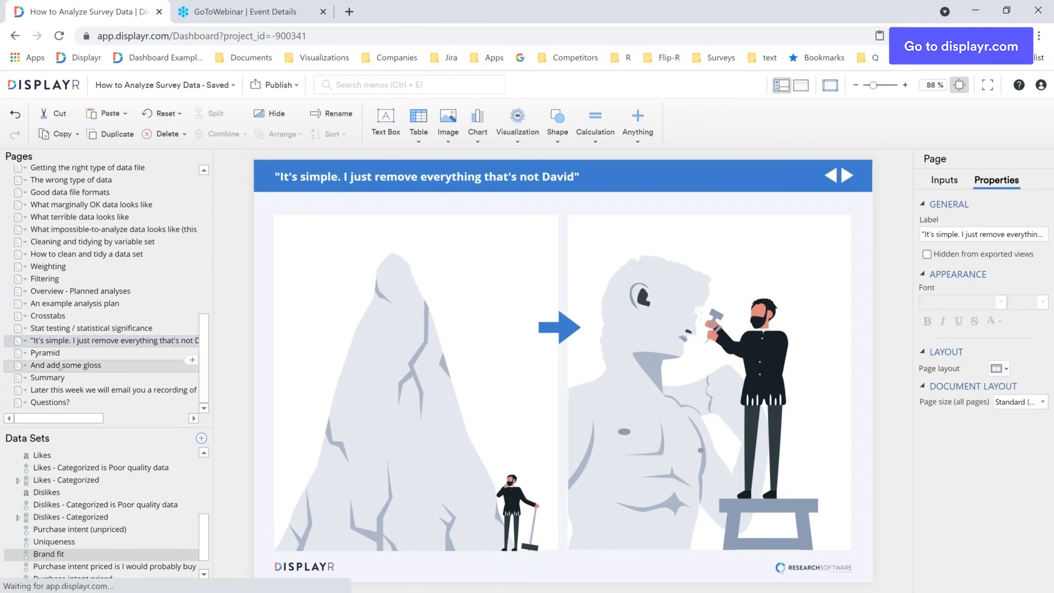
Delete the pages from Stat testing / statistical significance back through the individual summary tables, keeping the Case study page.
click(107, 327)
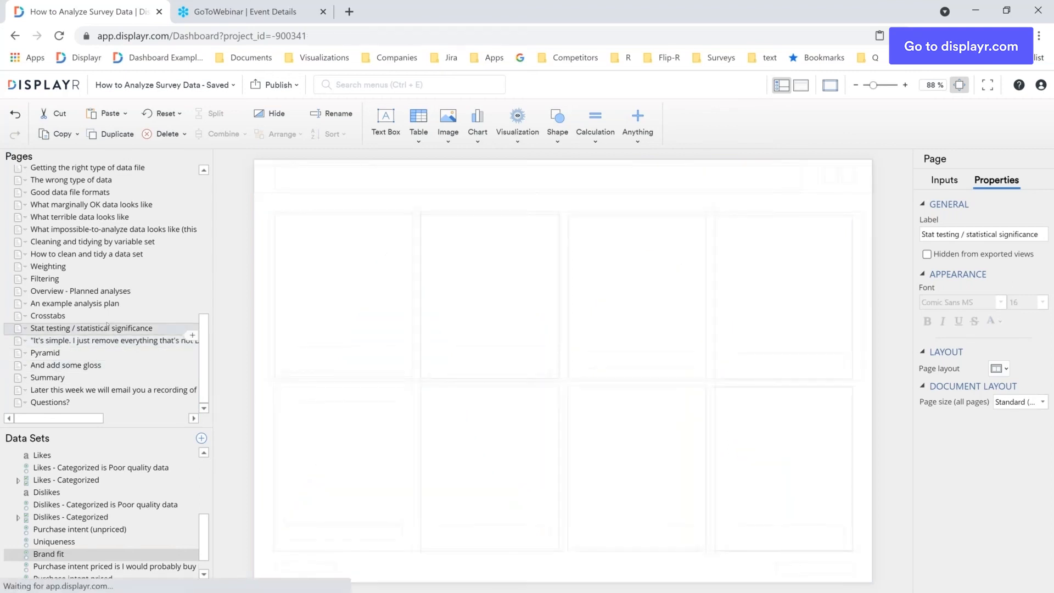
scroll(86, 344, up, 7)
drag(86, 344, 100, 361)
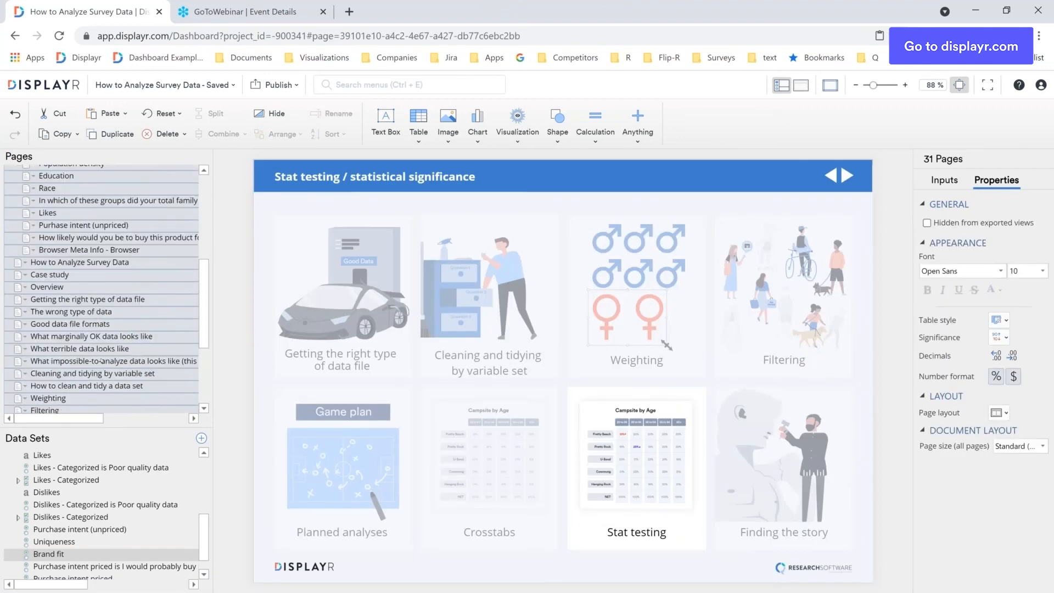
scroll(101, 360, down, 1)
scroll(68, 261, up, 4)
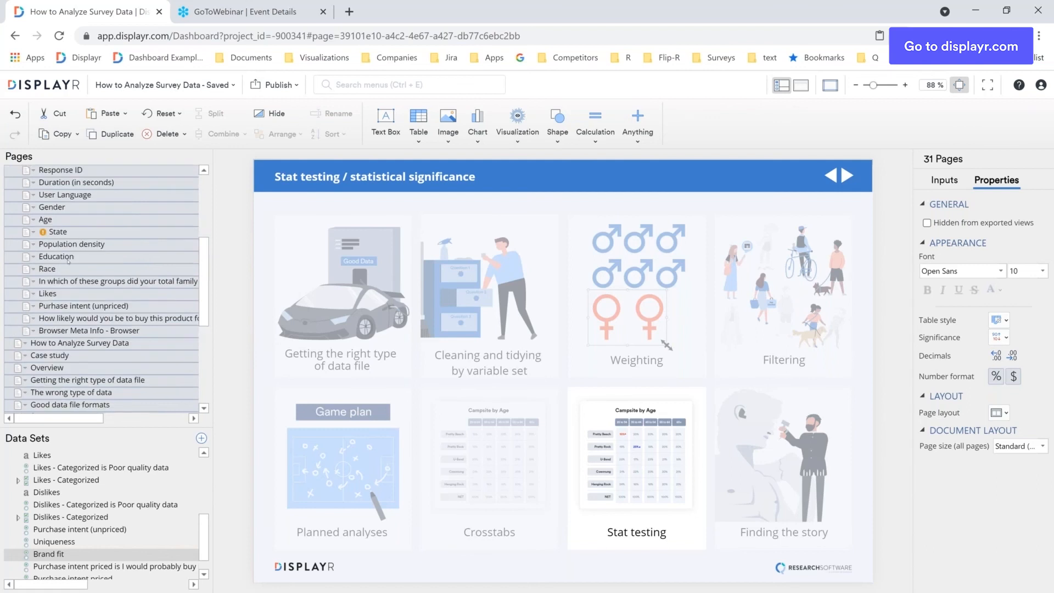
key(Delete)
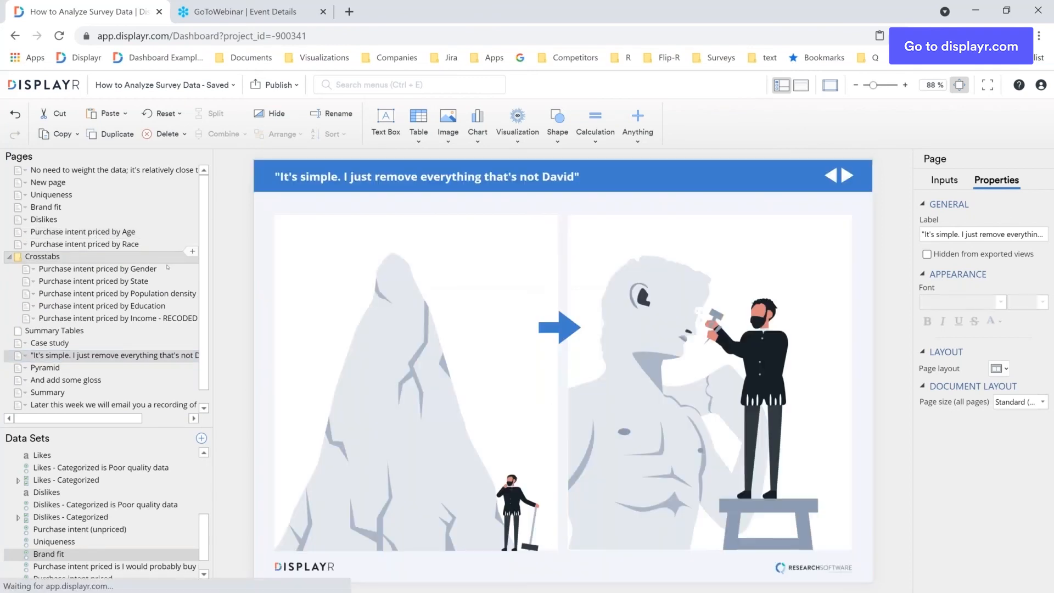
Delete the Crosstabs folder with its pages and the "It's simple. I just remove everything that's not David" page.
click(168, 268)
key(Delete)
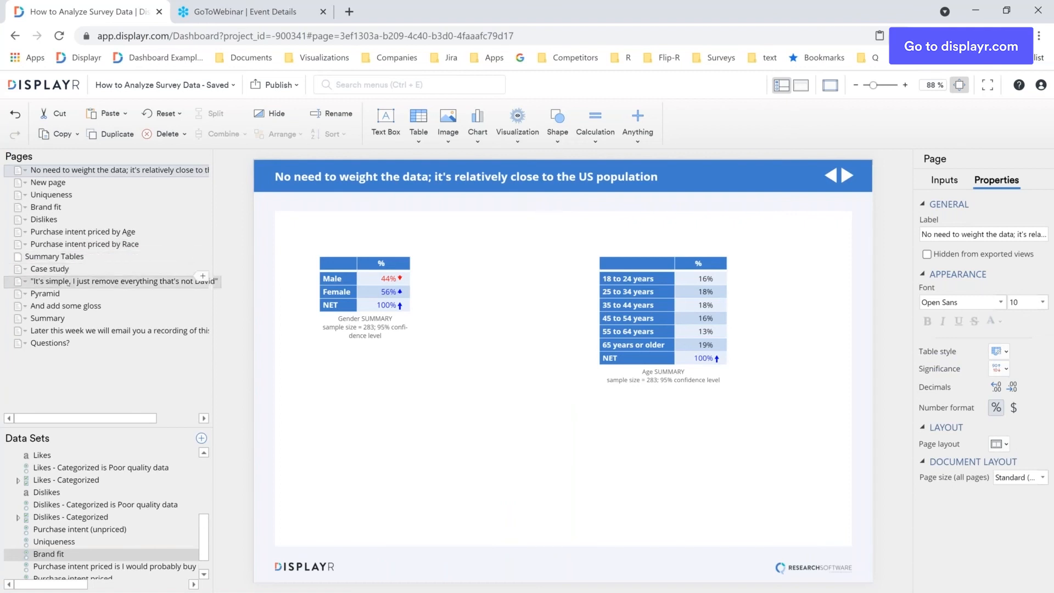
click(68, 283)
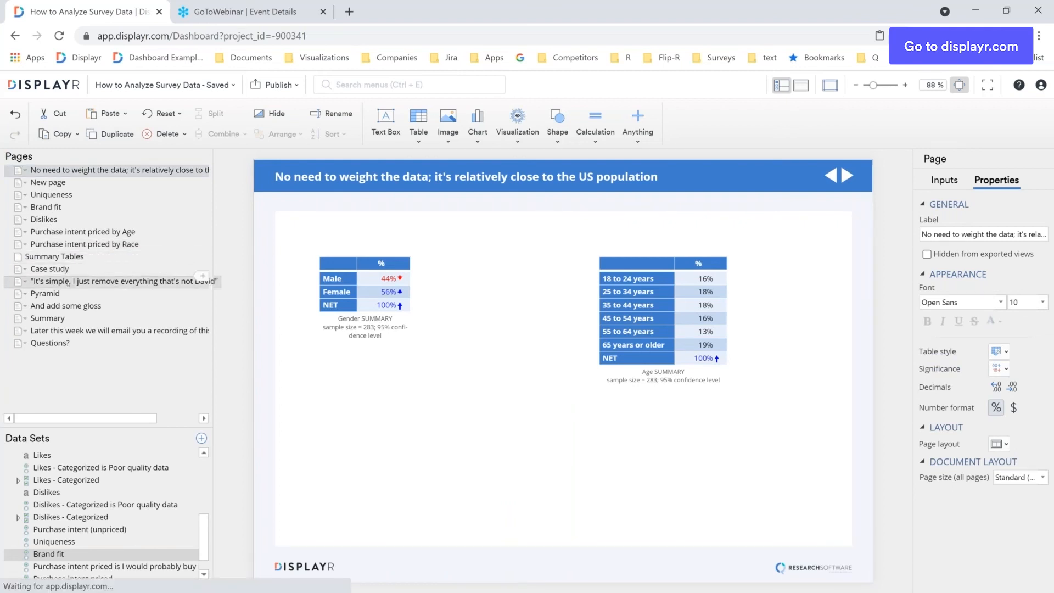
click(68, 282)
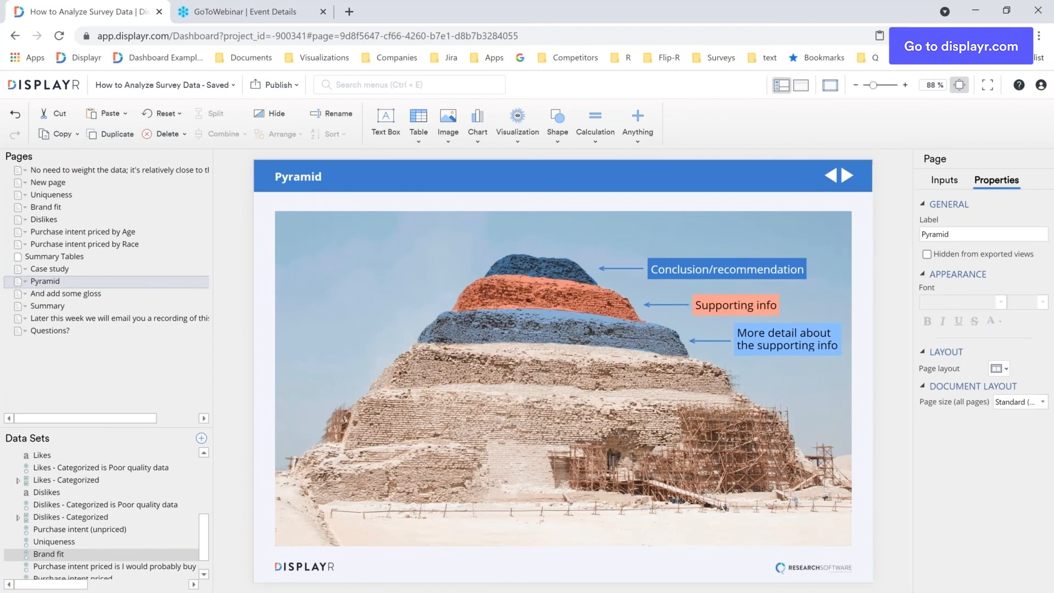
Move the Case study page to directly above the "No need to weight the data" page.
click(64, 185)
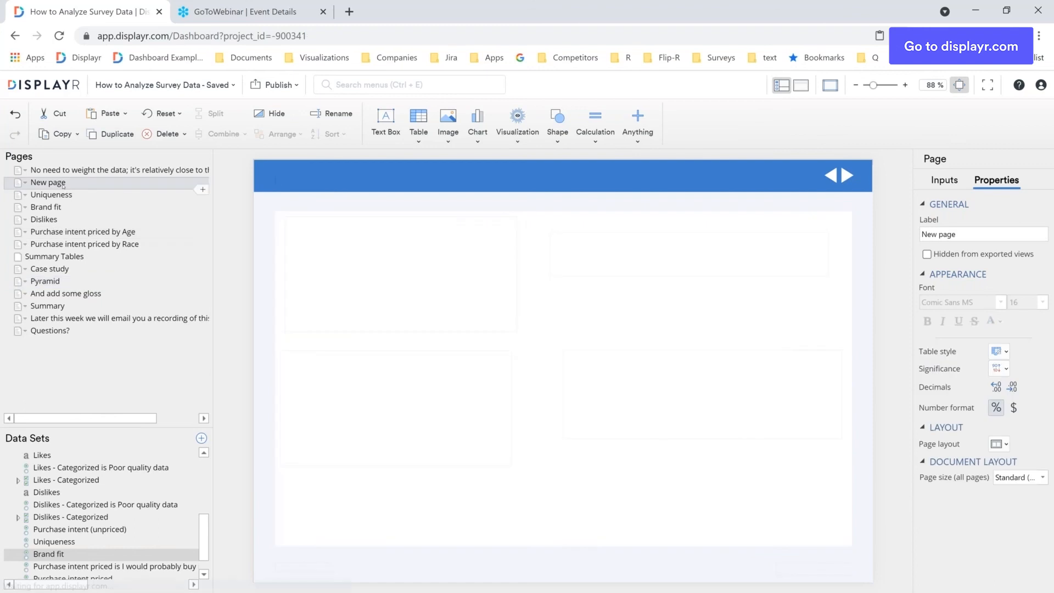
click(61, 270)
drag(61, 269, 91, 166)
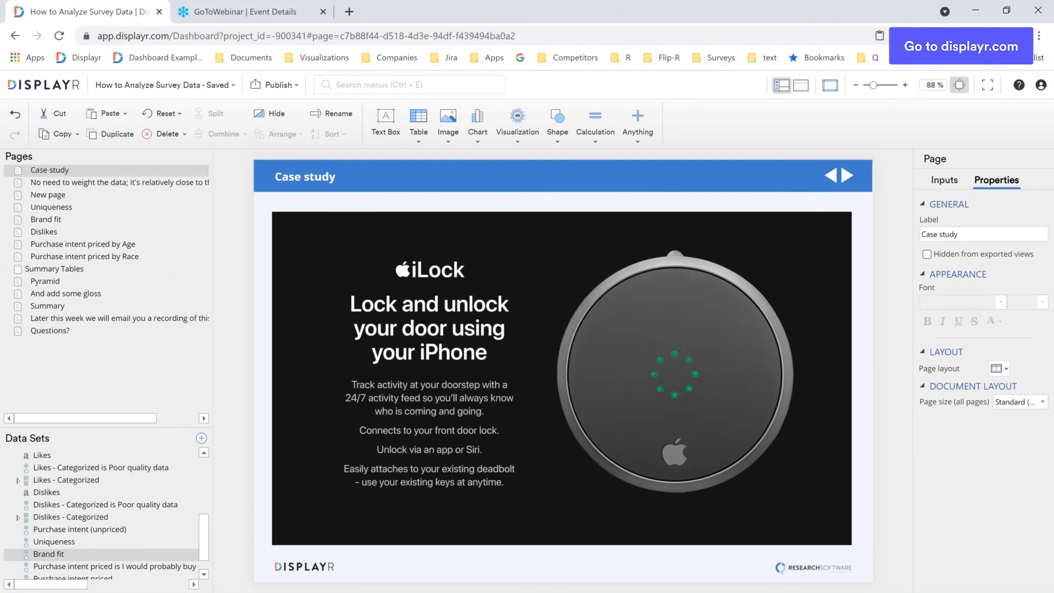
Change the Case study page title to "The iLock's a loser".
click(274, 177)
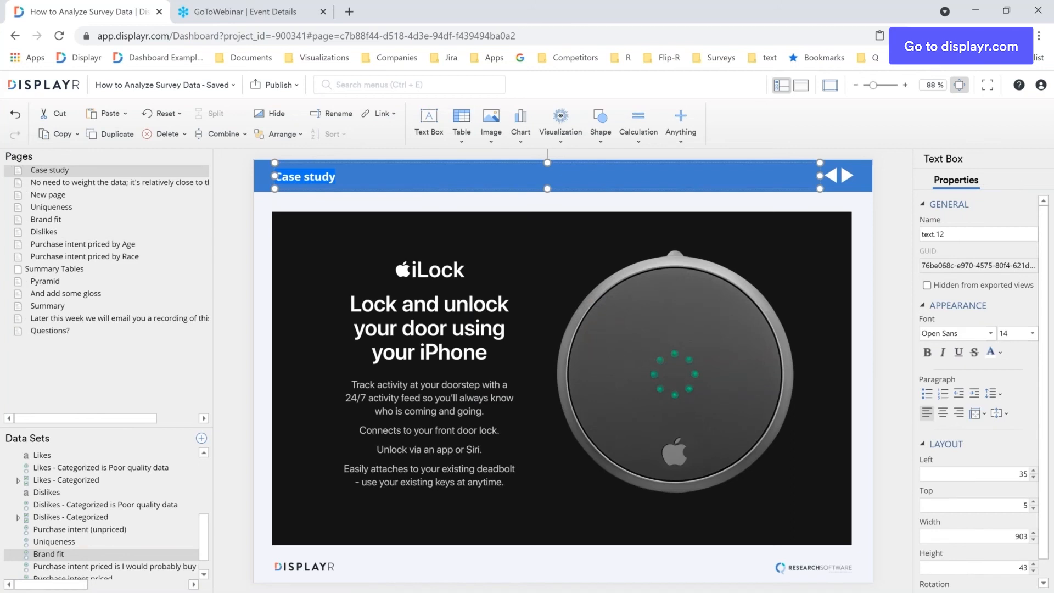
text(The iL)
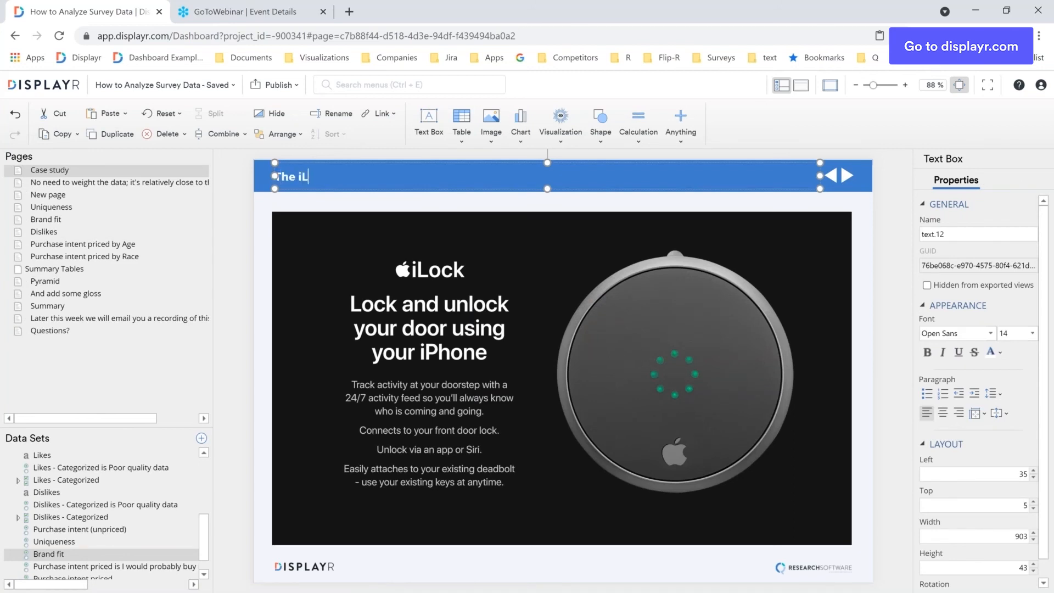
text(ock's a loser)
Draw a rectangle about 960 wide and 555 high covering the iLock image.
click(602, 125)
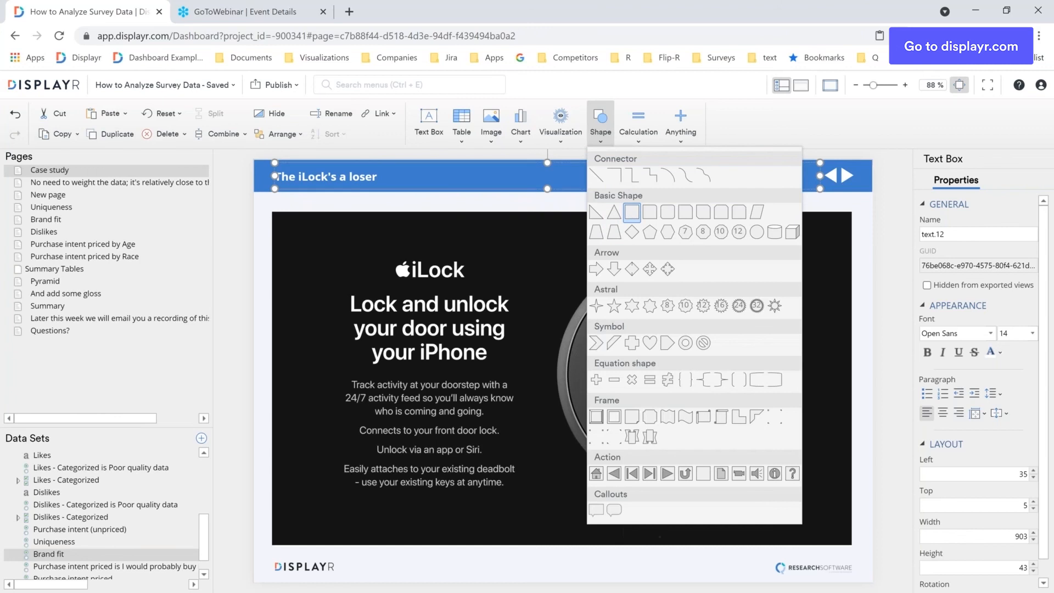
click(631, 212)
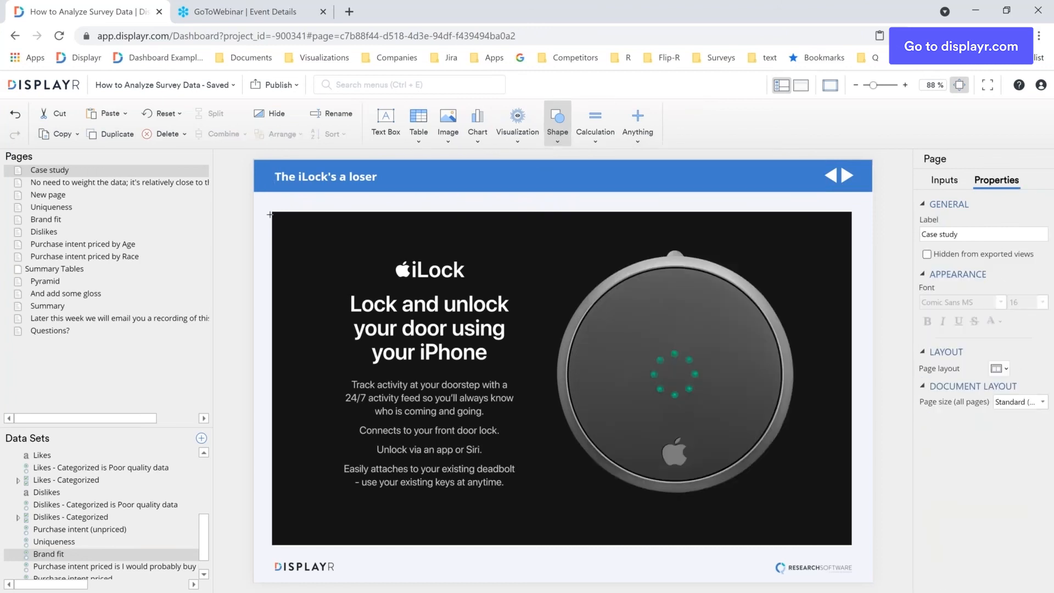
drag(273, 211, 856, 547)
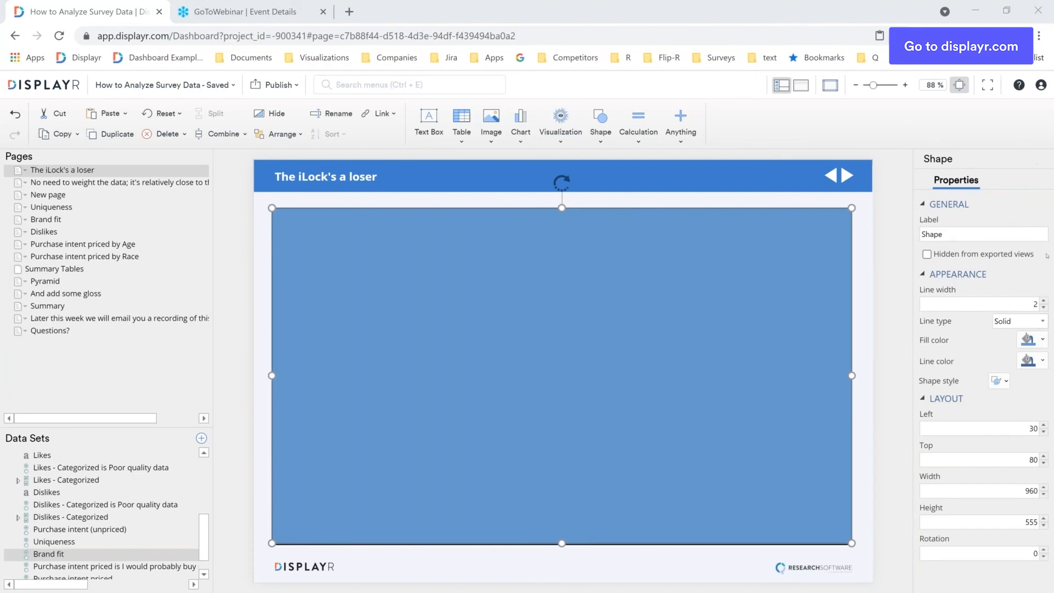
Give the rectangle an fa614b fill at 66% opacity and set its line width to 0.
click(1030, 338)
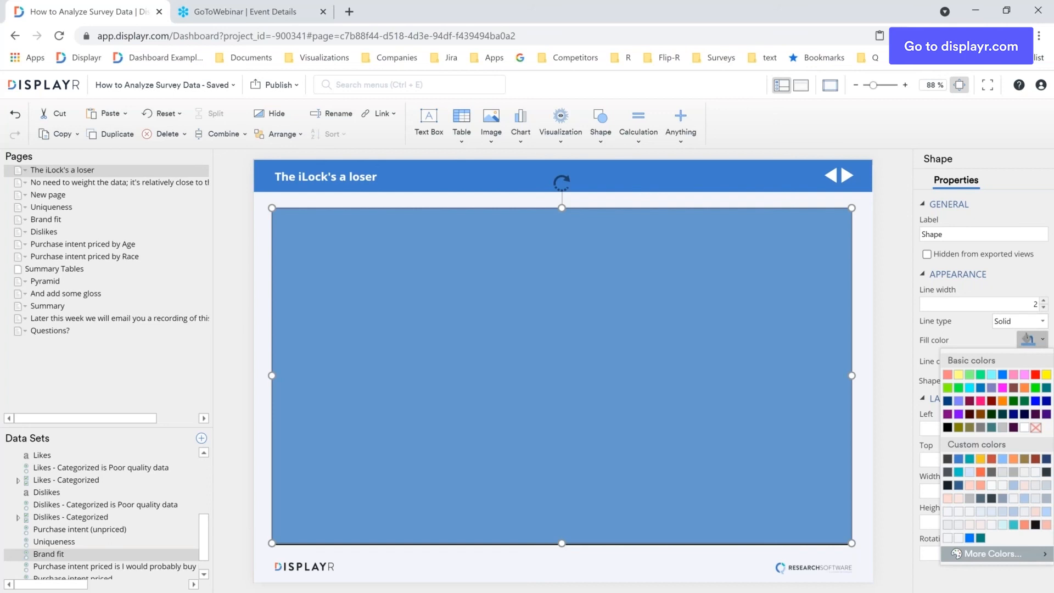
click(987, 554)
text(fa614b)
double_click(824, 531)
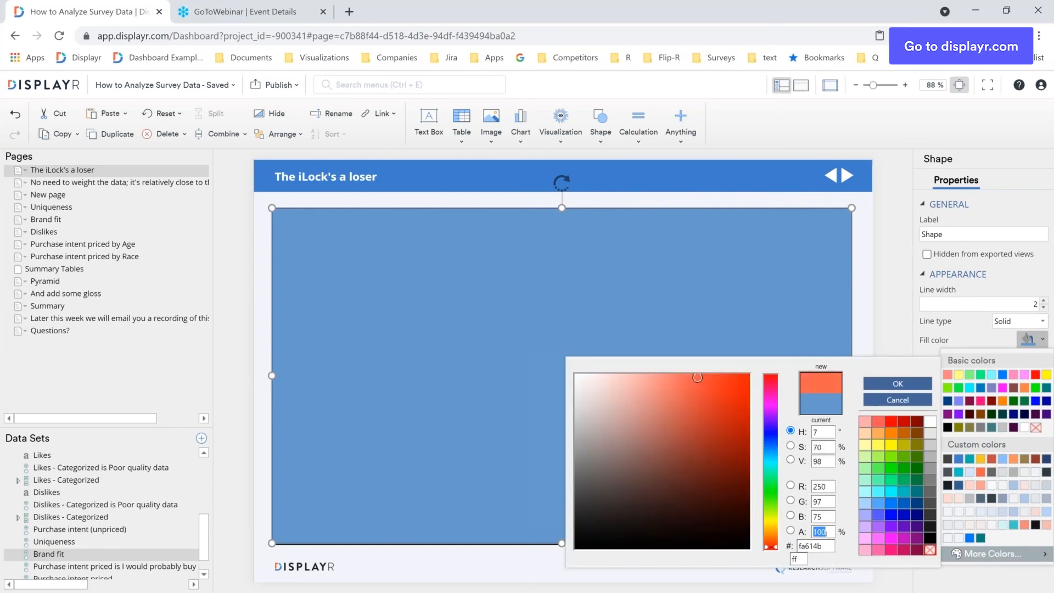
text(66)
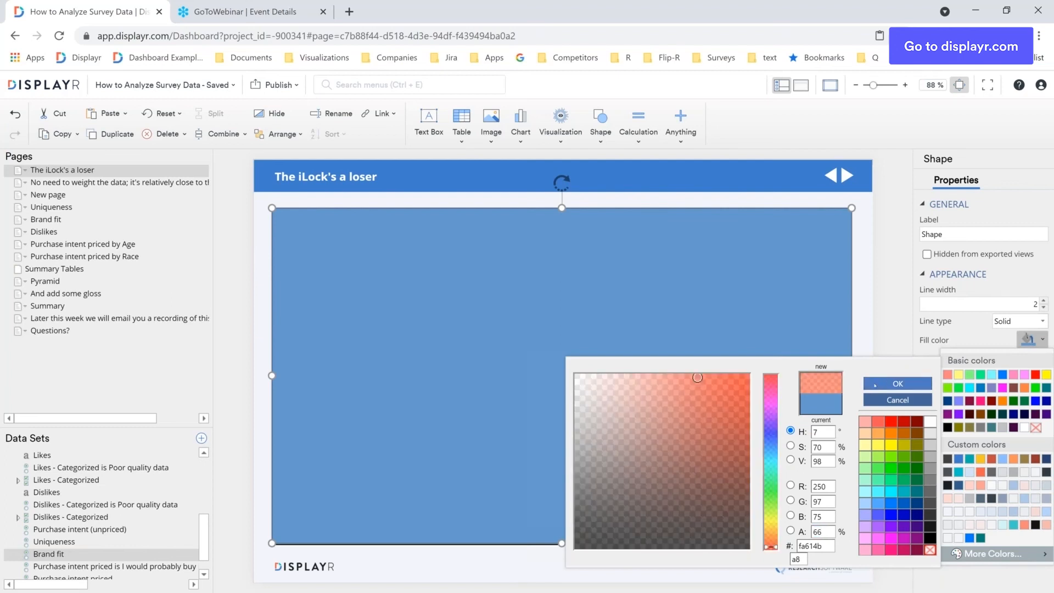
click(875, 384)
click(1044, 308)
click(1044, 308)
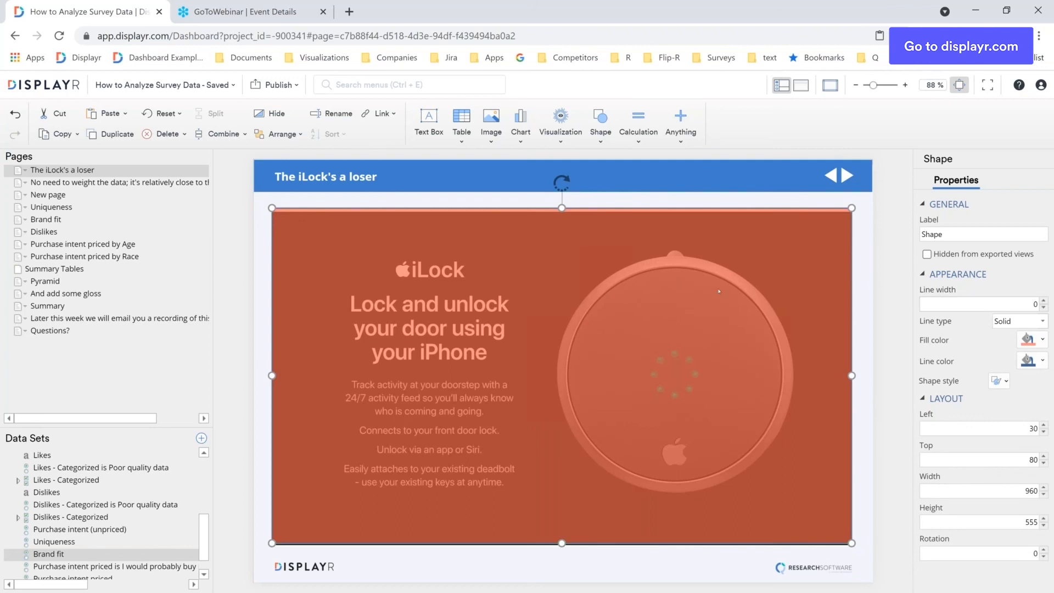
Lower the rectangle's upper edge to the top of the image, making the shape about 545 high.
click(259, 258)
click(549, 228)
drag(562, 208, 562, 215)
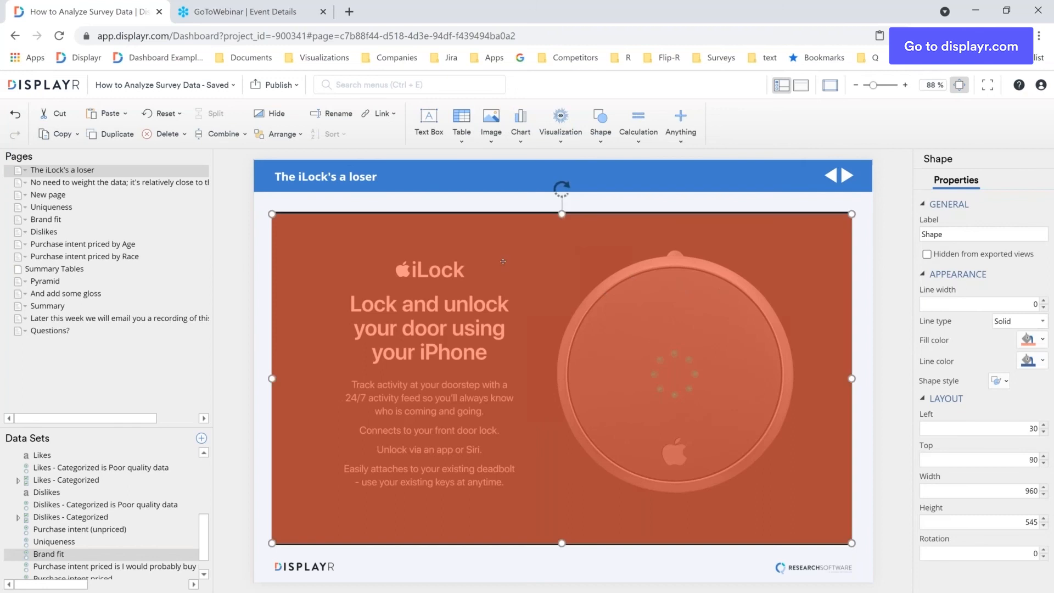
Duplicate the overlay rectangle and shape the copy into a banner about 74 high along the image's upper edge.
key(ctrl+v)
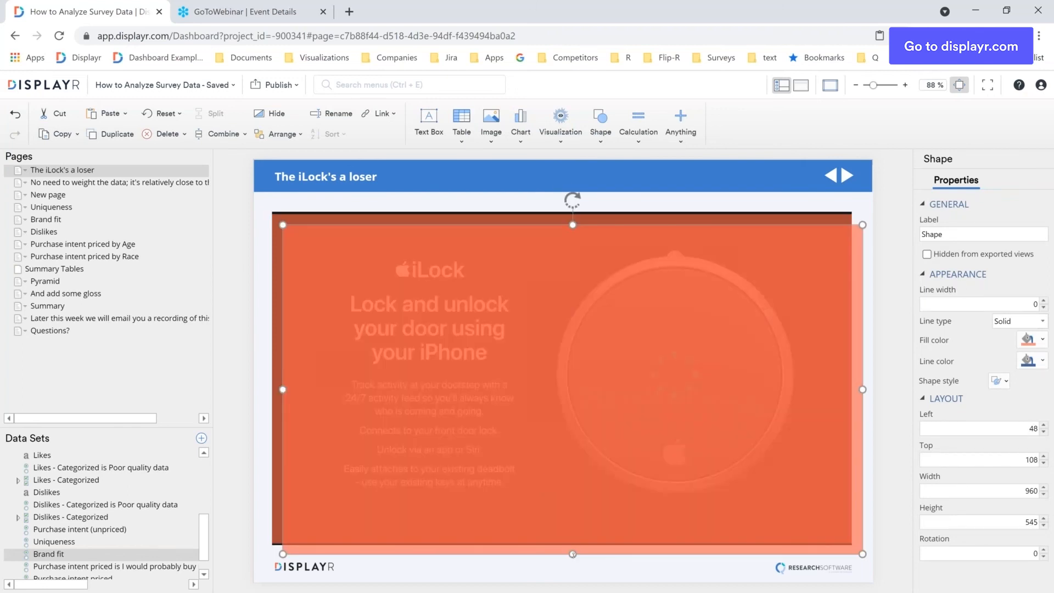
drag(573, 553, 563, 256)
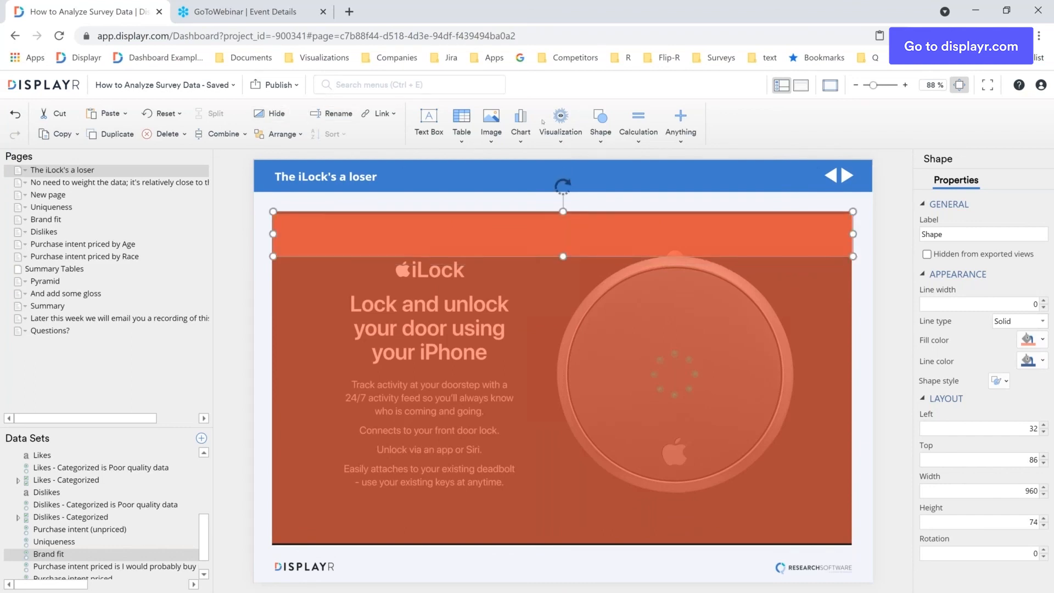
Add a text box on the banner reading "11% Definitely Would Buy (Threshold for product launch: 25%)".
click(428, 122)
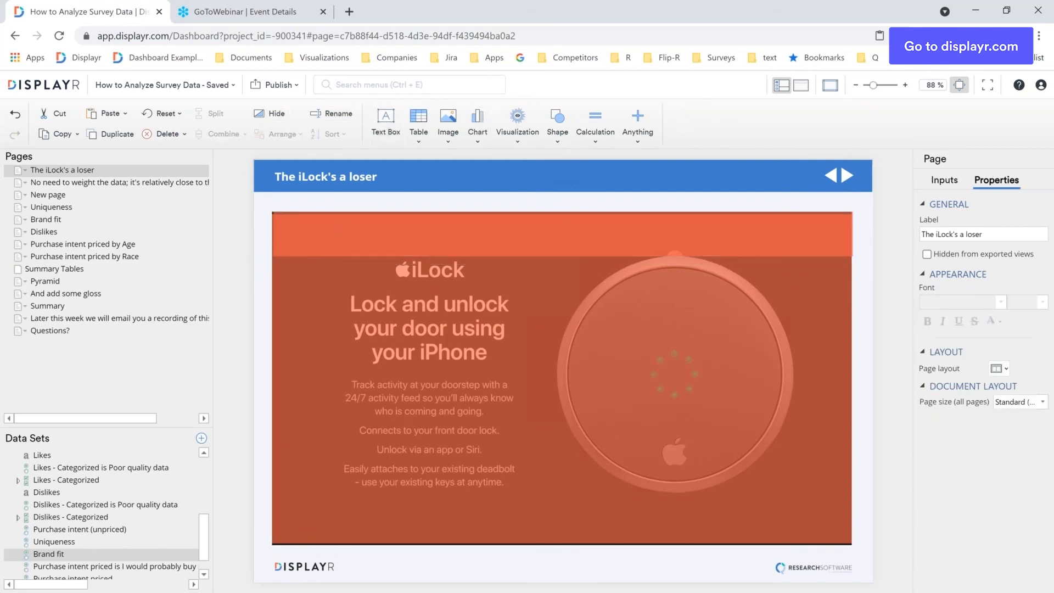
click(341, 233)
text(1% Definitely Would Buy (Threshold for product launch: 25%))
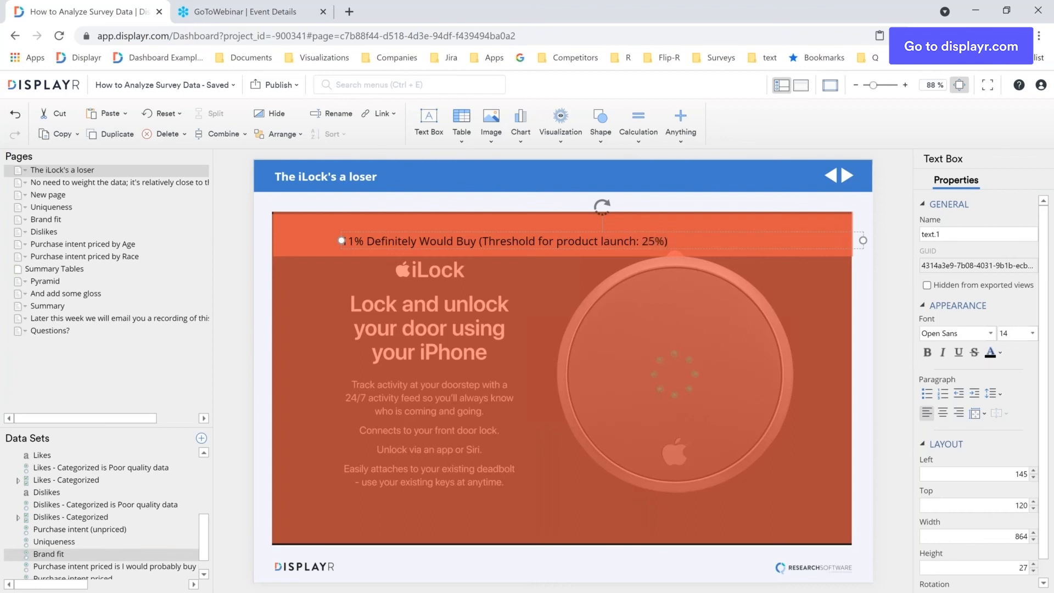
Format all of the banner text in white at font size 20.
key(ctrl+a)
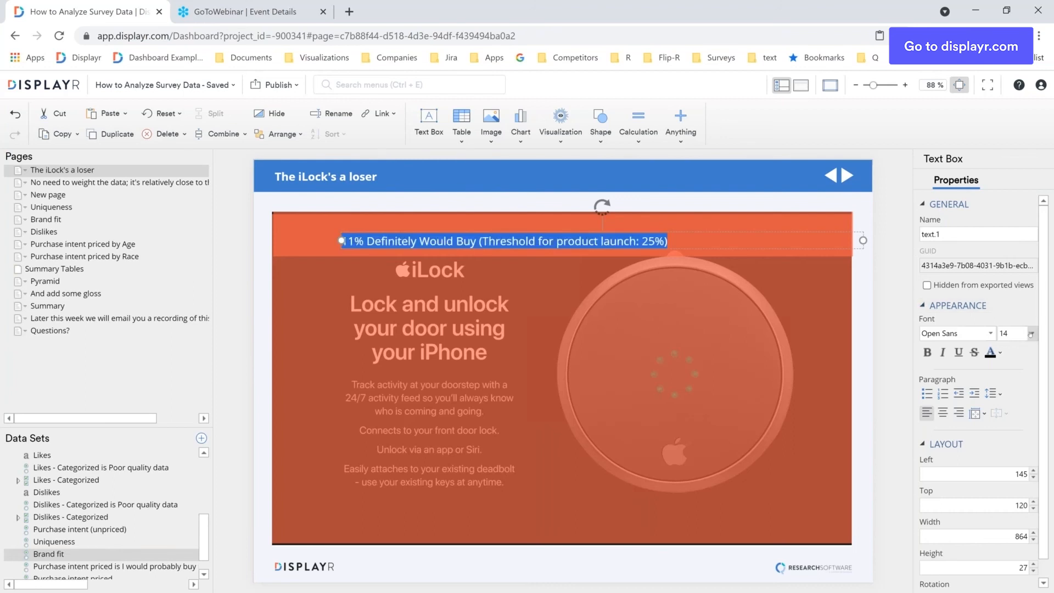
click(1000, 352)
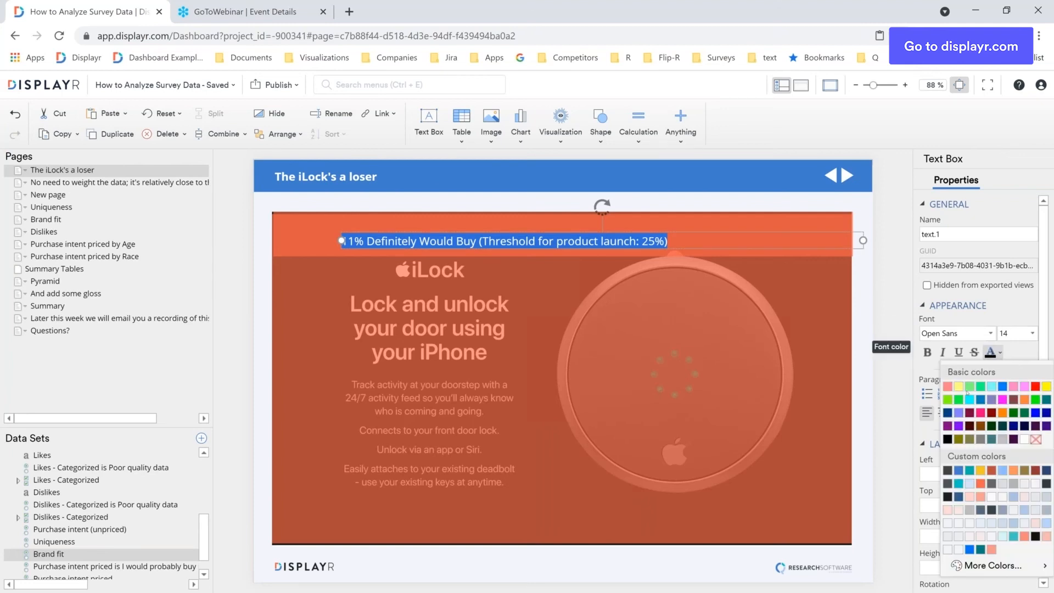
click(1025, 438)
click(1032, 333)
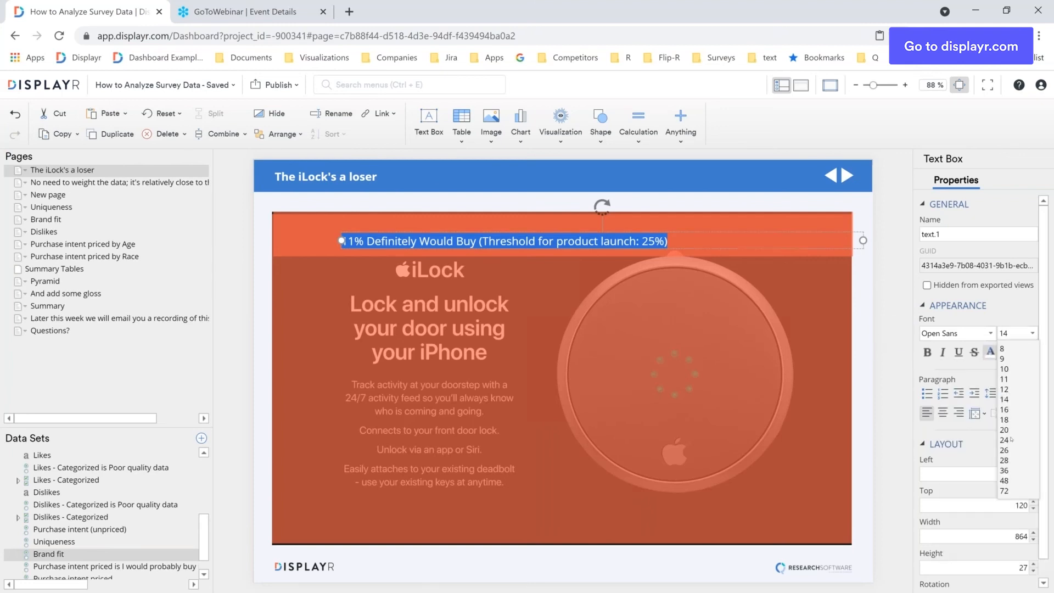
click(1005, 430)
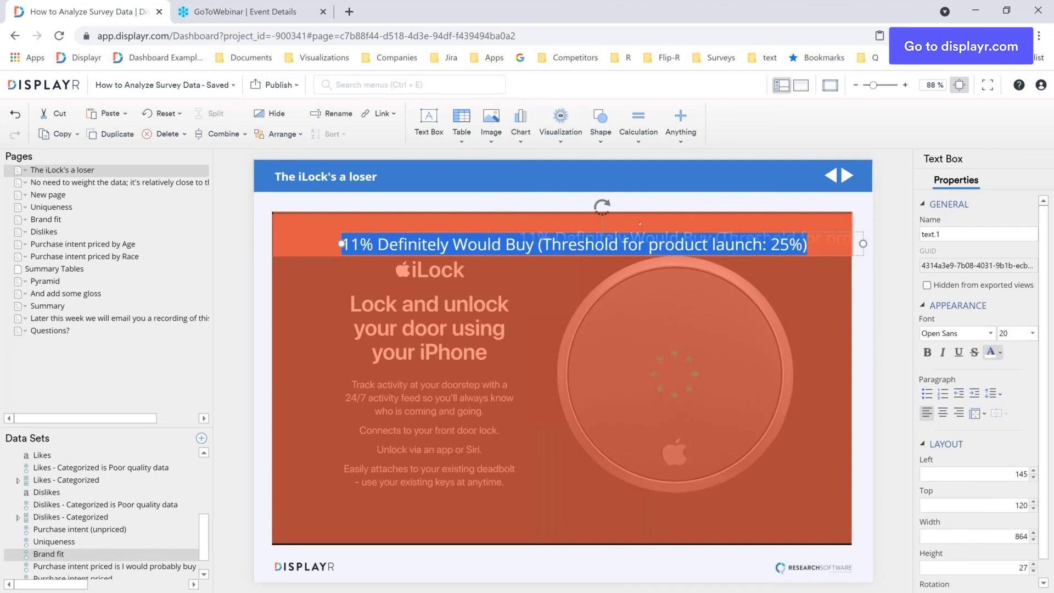
click(510, 205)
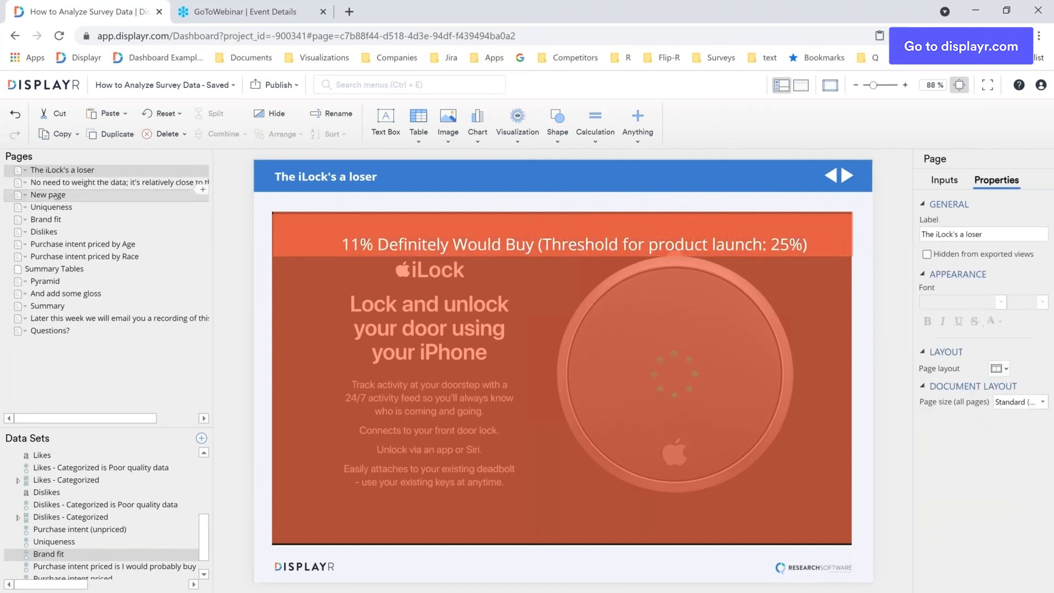
Give the untitled page with the two purchase intent tables the title "Diagnostics".
click(54, 195)
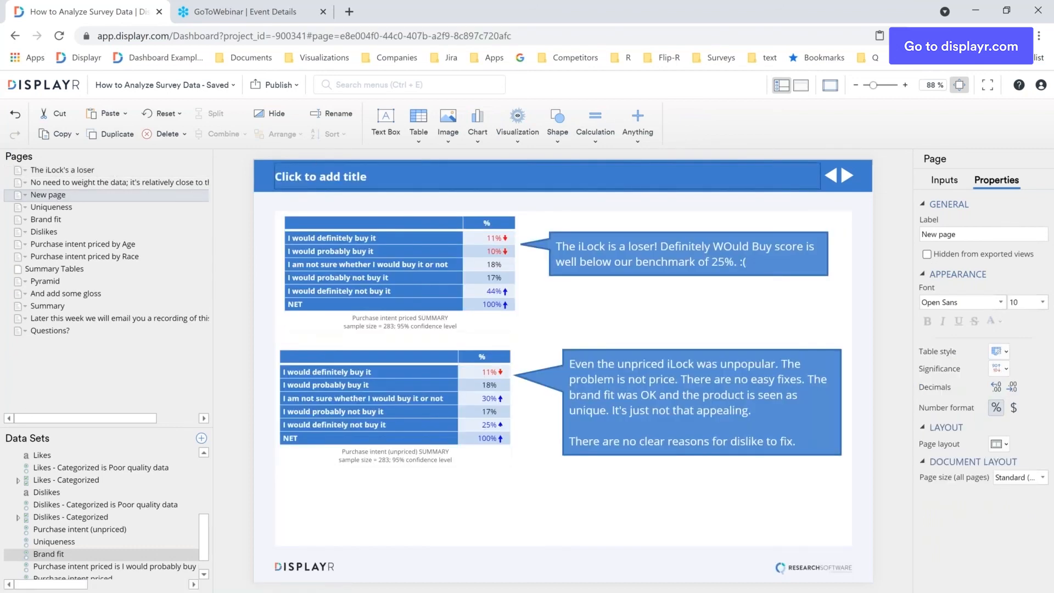
click(321, 177)
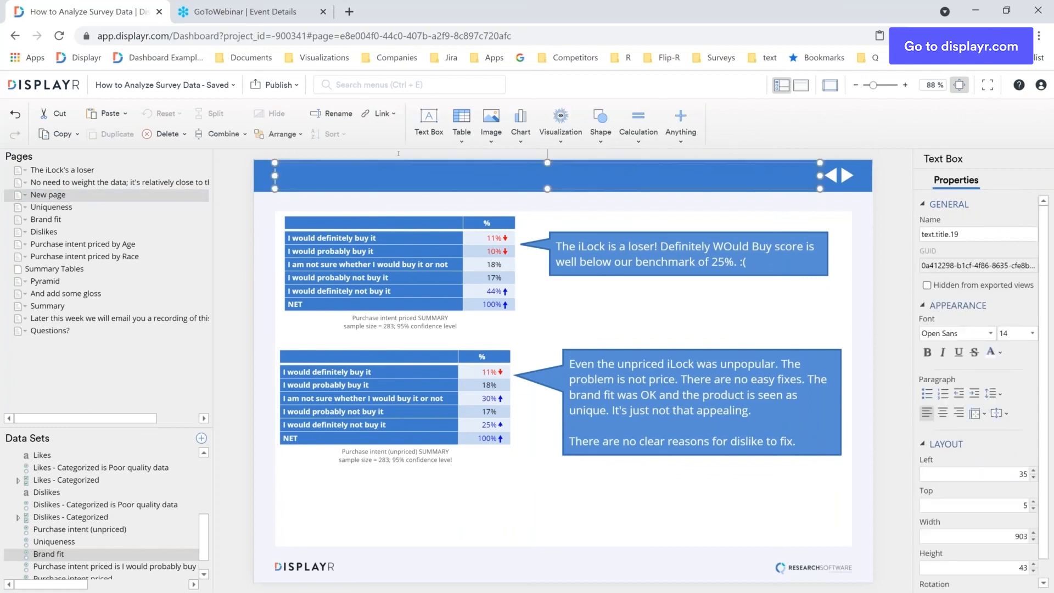
text(Diagnostivs)
key(BackSpace)
key(BackSpace)
text(cs)
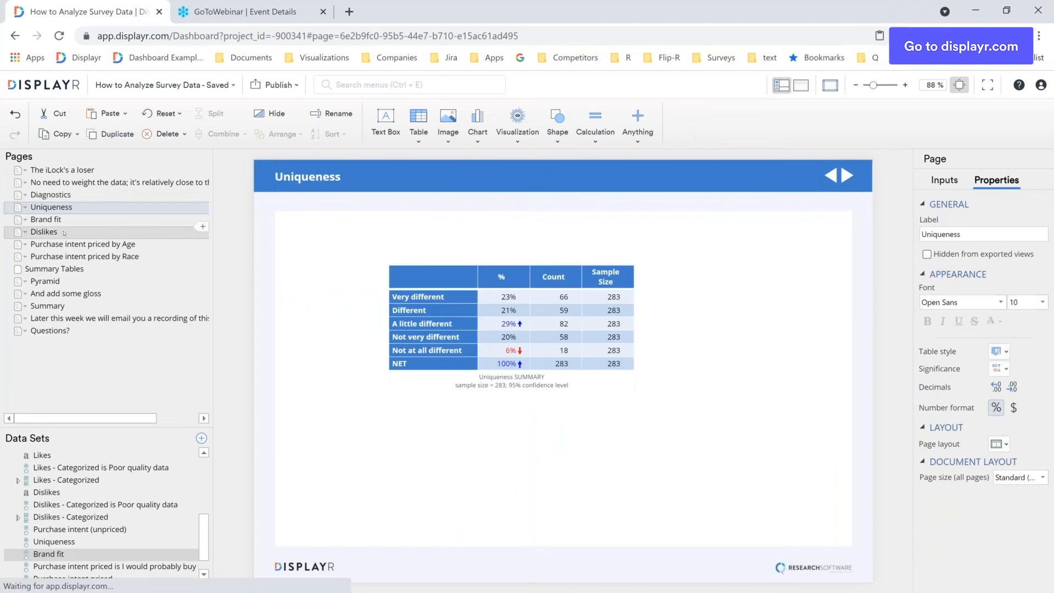
Nest the Uniqueness, Brand fit and Dislikes pages under Diagnostics, and move the "No need to weight the data" page below Purchase intent priced by Race.
shift+click(64, 232)
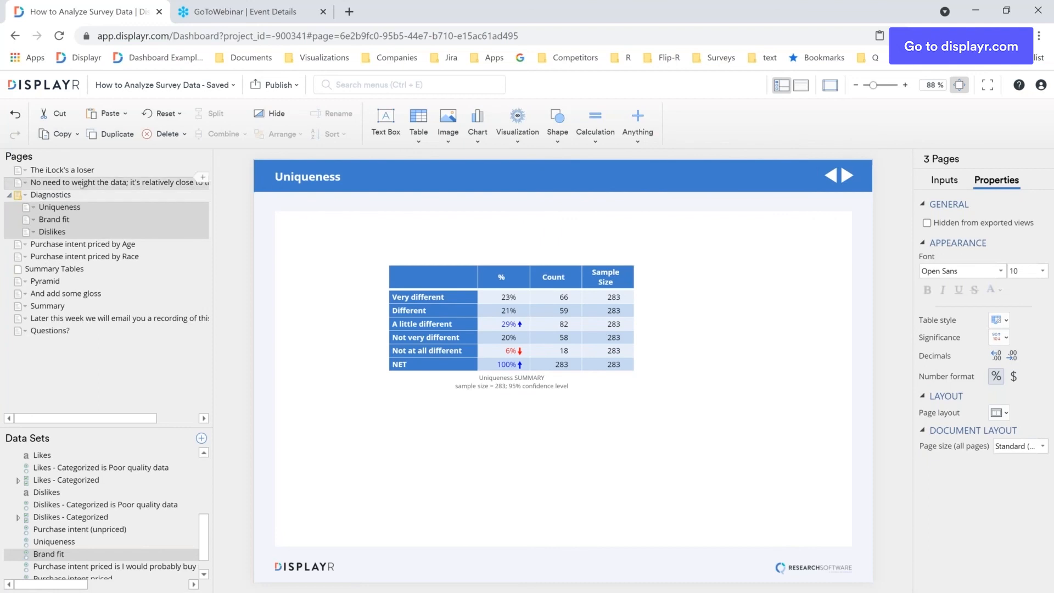
click(73, 183)
drag(73, 184, 101, 267)
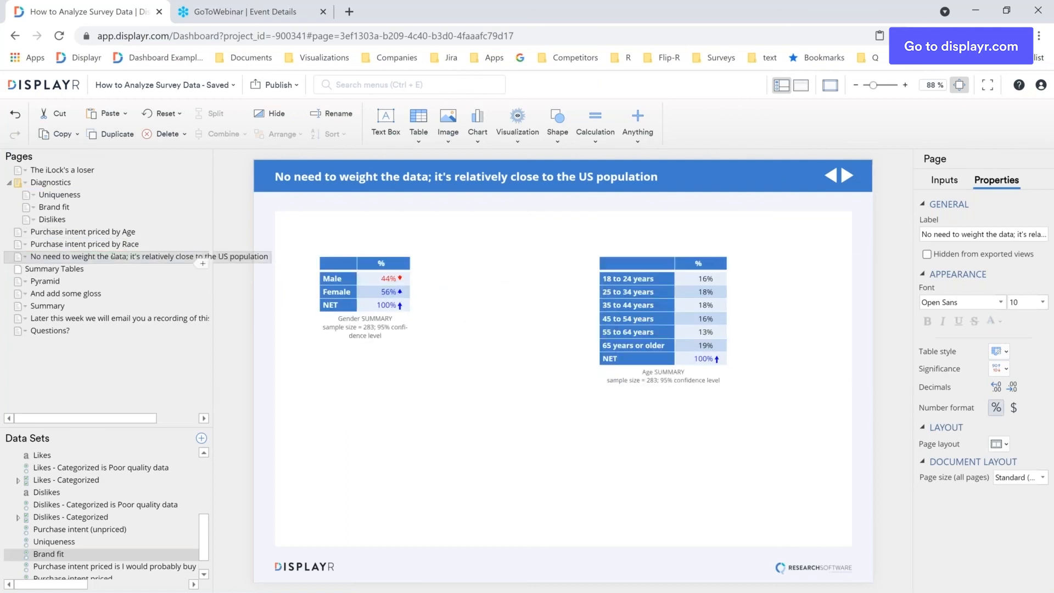
Convert the table on the Purchase intent priced by Age page into a stacked column chart.
click(114, 233)
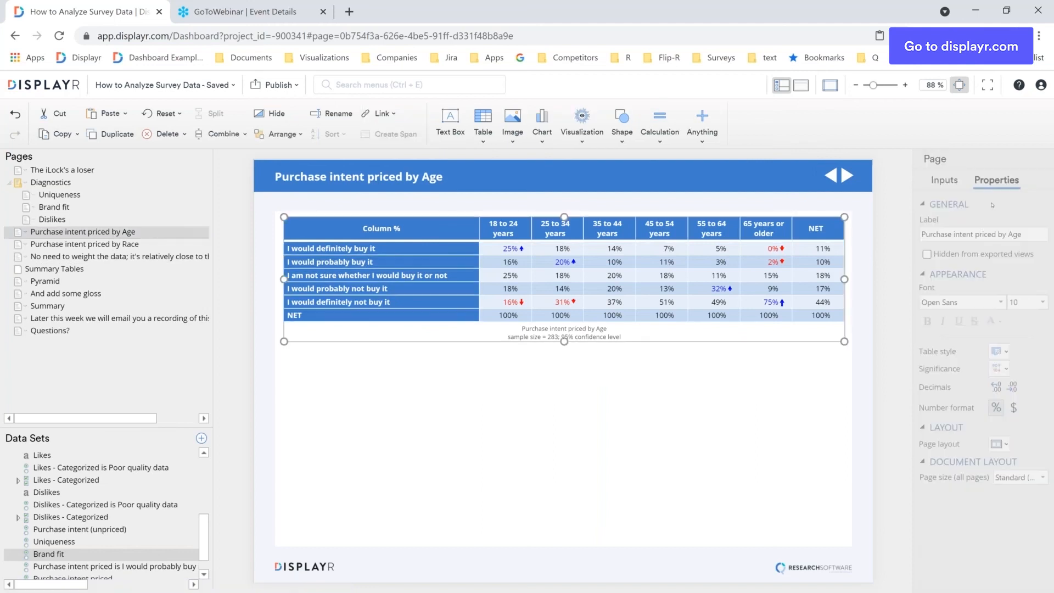
click(990, 220)
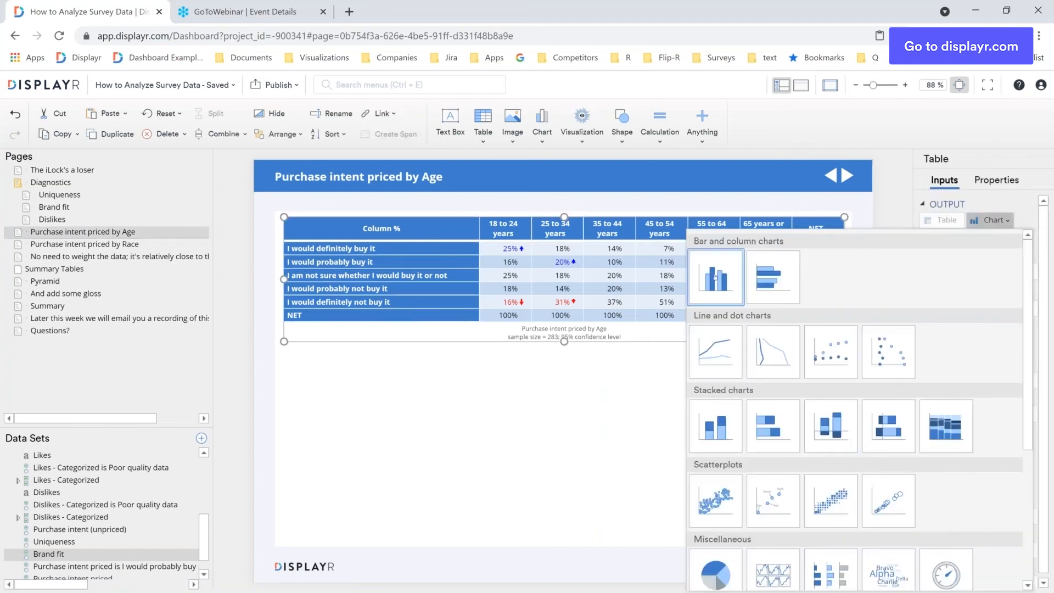
click(734, 437)
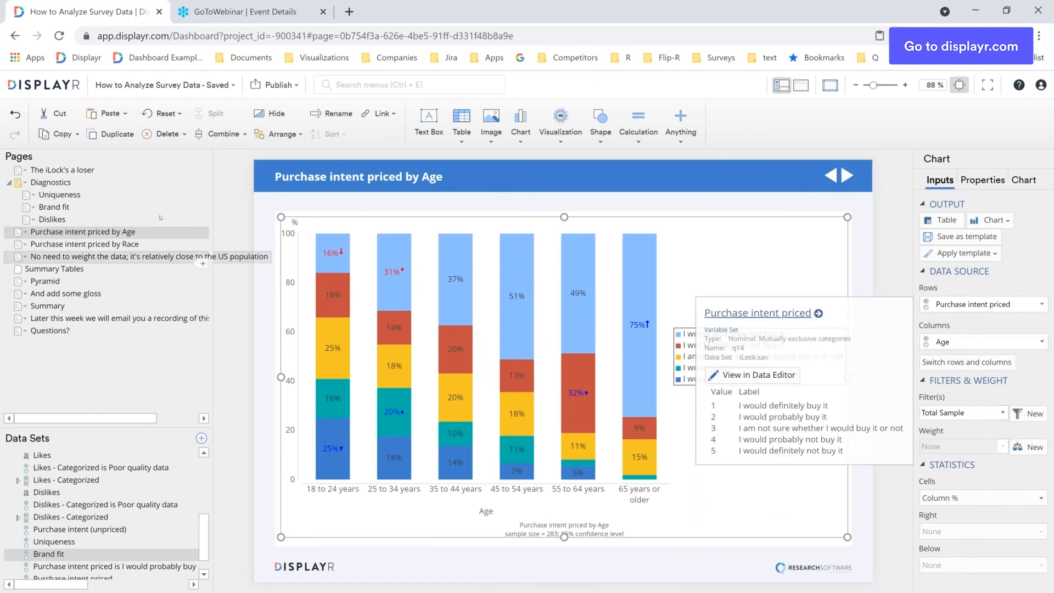
Delete the Pyramid page that follows Summary Tables.
click(81, 269)
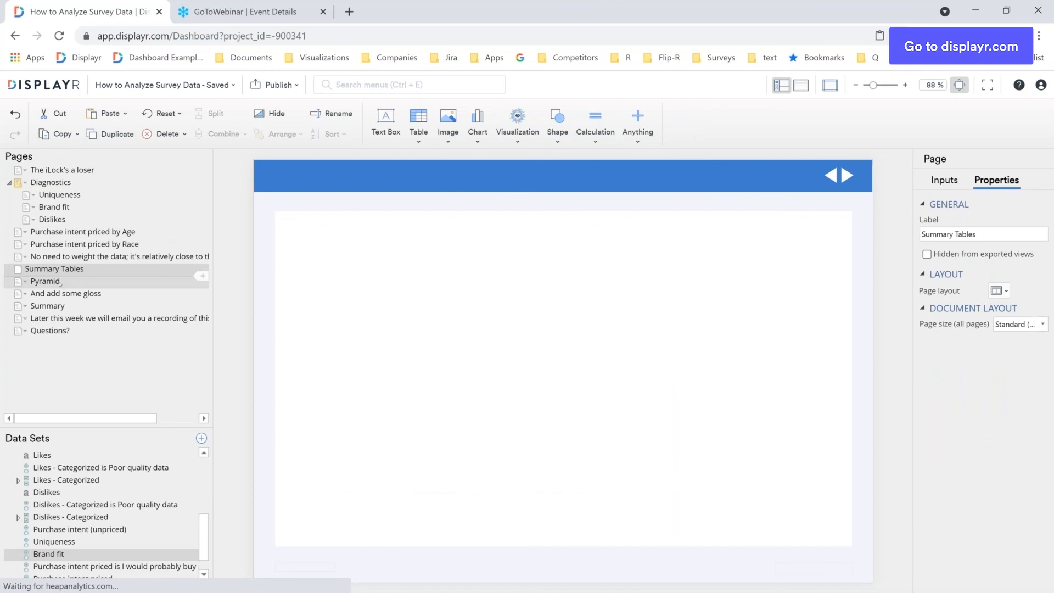
click(60, 282)
key(Delete)
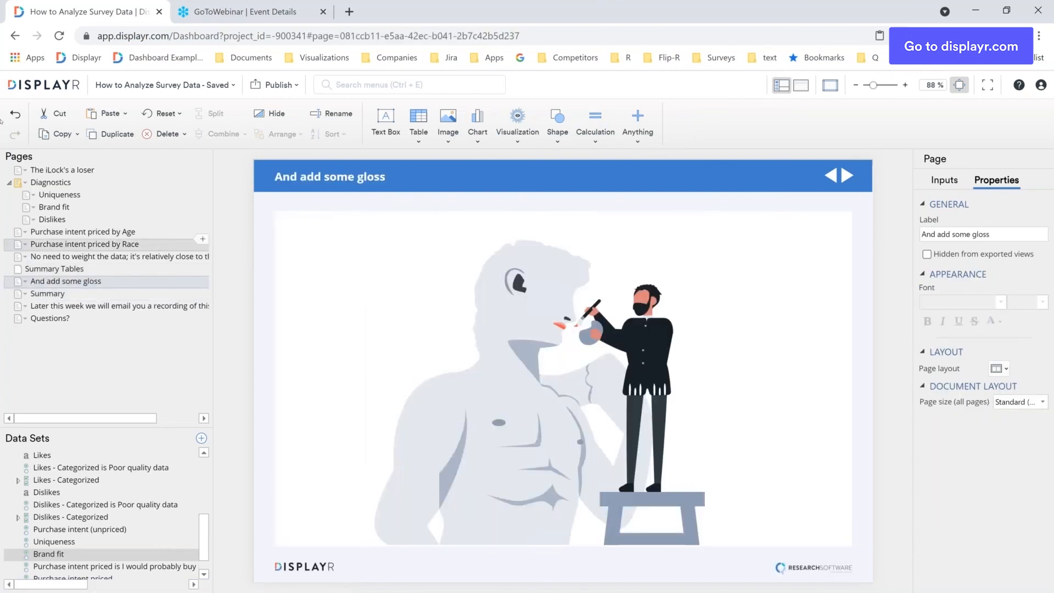
Look over the finished conclusion page "The iLock's a loser" and open the Summary page near the end of the document.
click(51, 171)
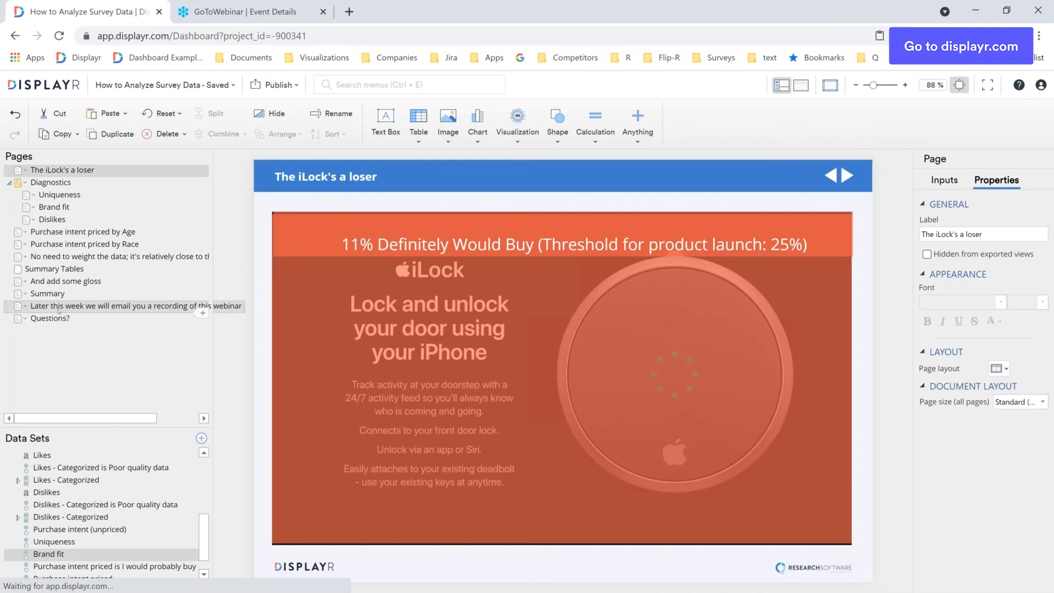
click(58, 310)
click(70, 294)
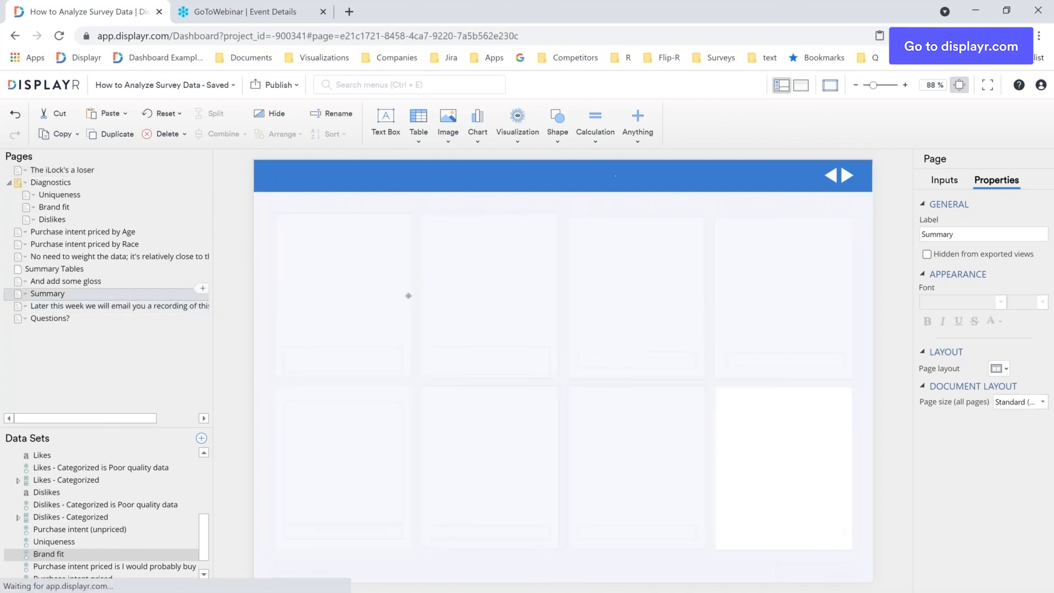